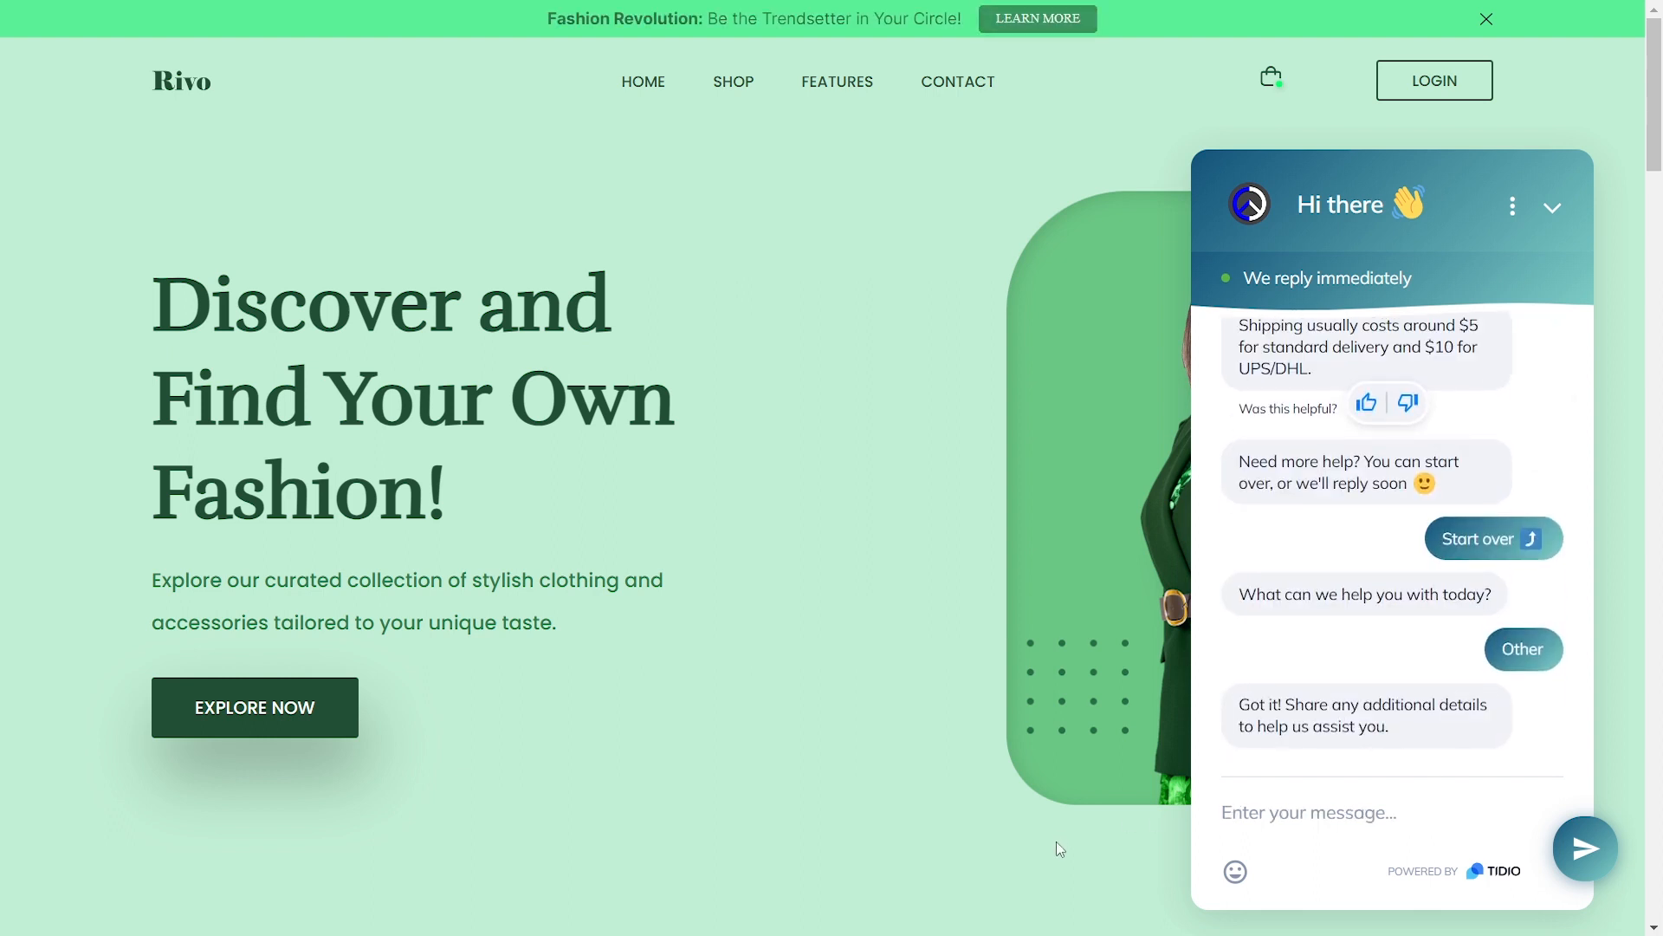
Ask the Rivo chatbot 'How long it'll takes to arrive my item?'
{"action": "type", "text": "How long it'll takes to arrive my item?"}
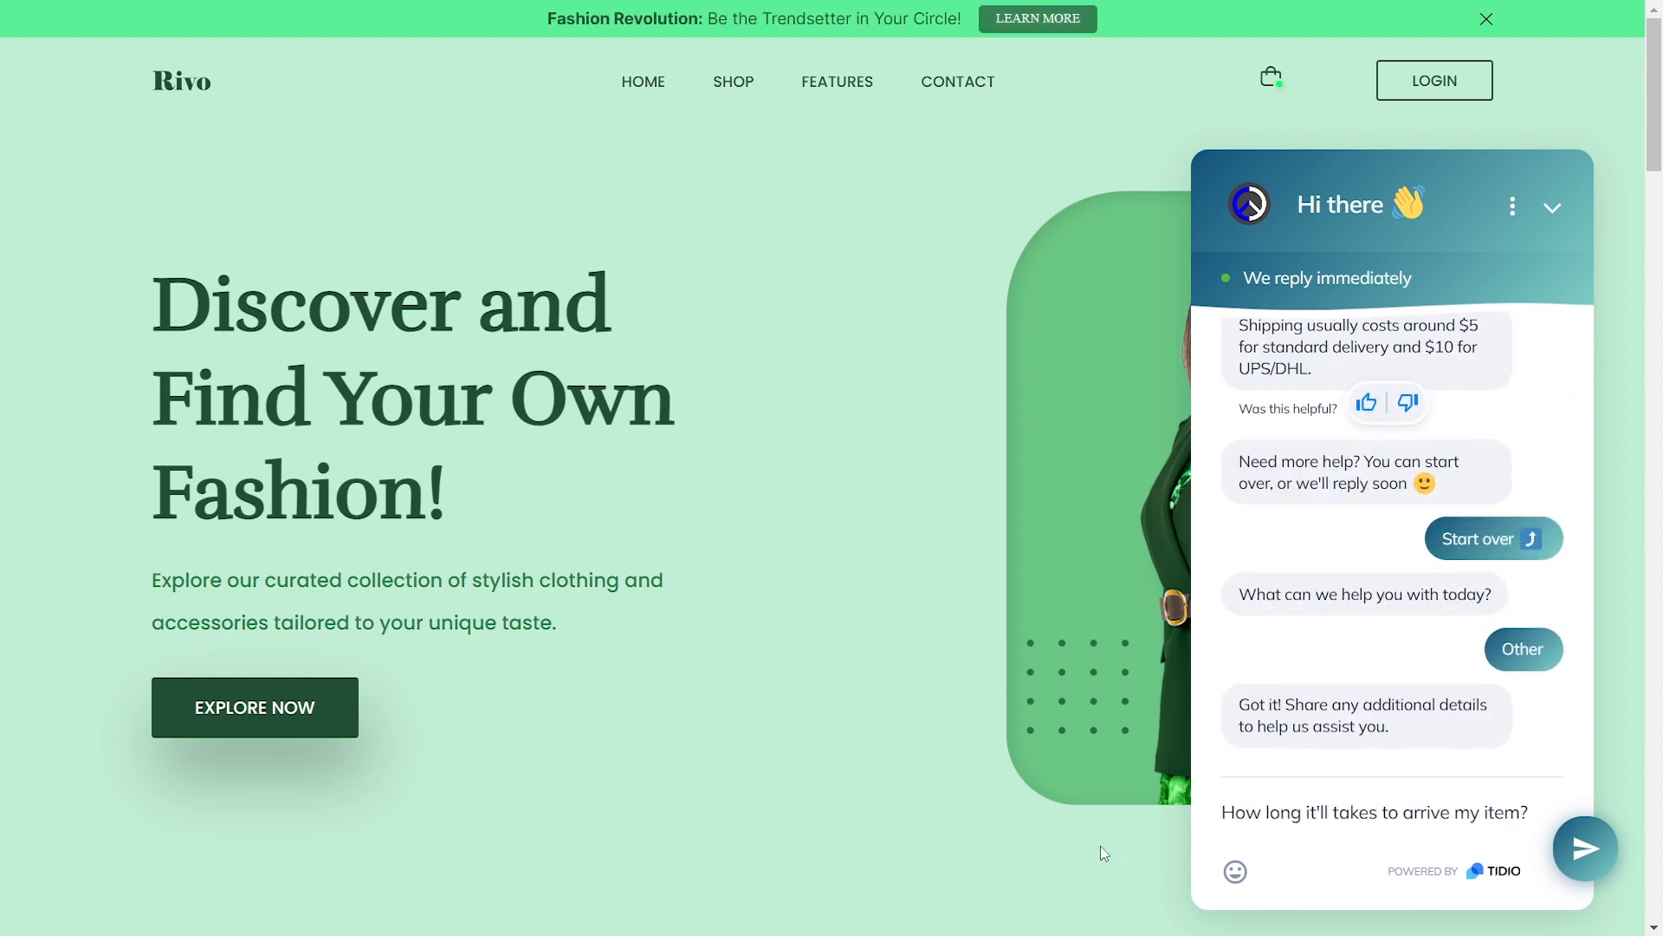
{"action": "key", "text": "Return"}
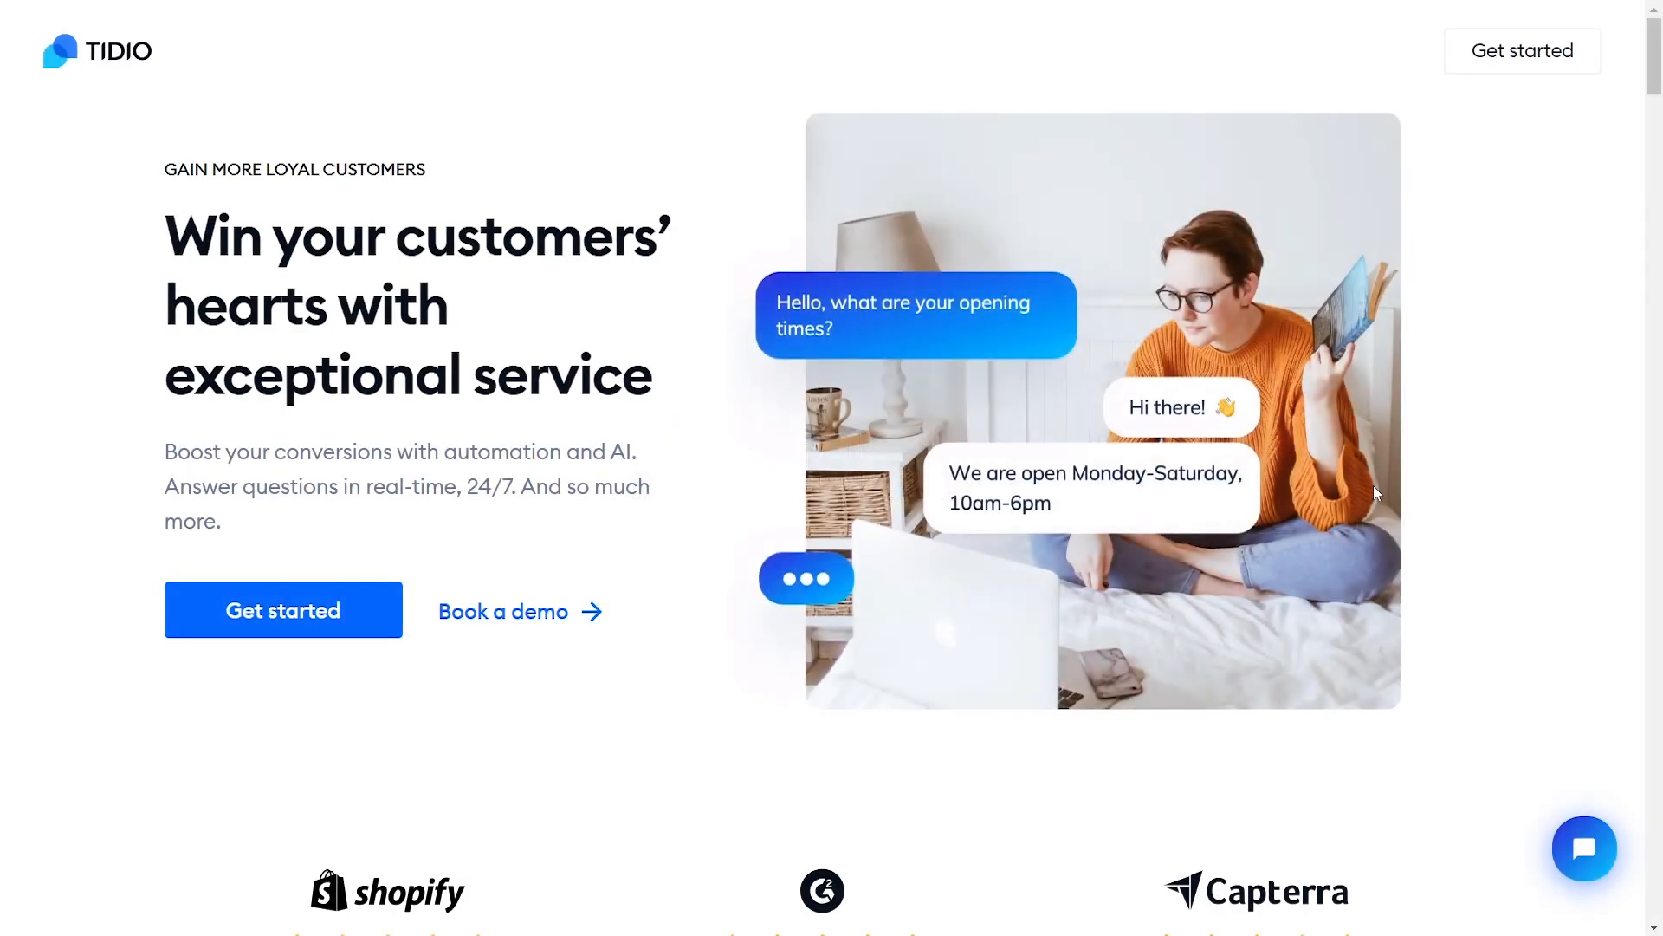
Scroll through the Tidio homepage and pricing page down to the standard plans list
{"action": "scroll", "coordinate": [1453, 514], "scroll_direction": "down", "scroll_amount": 10}
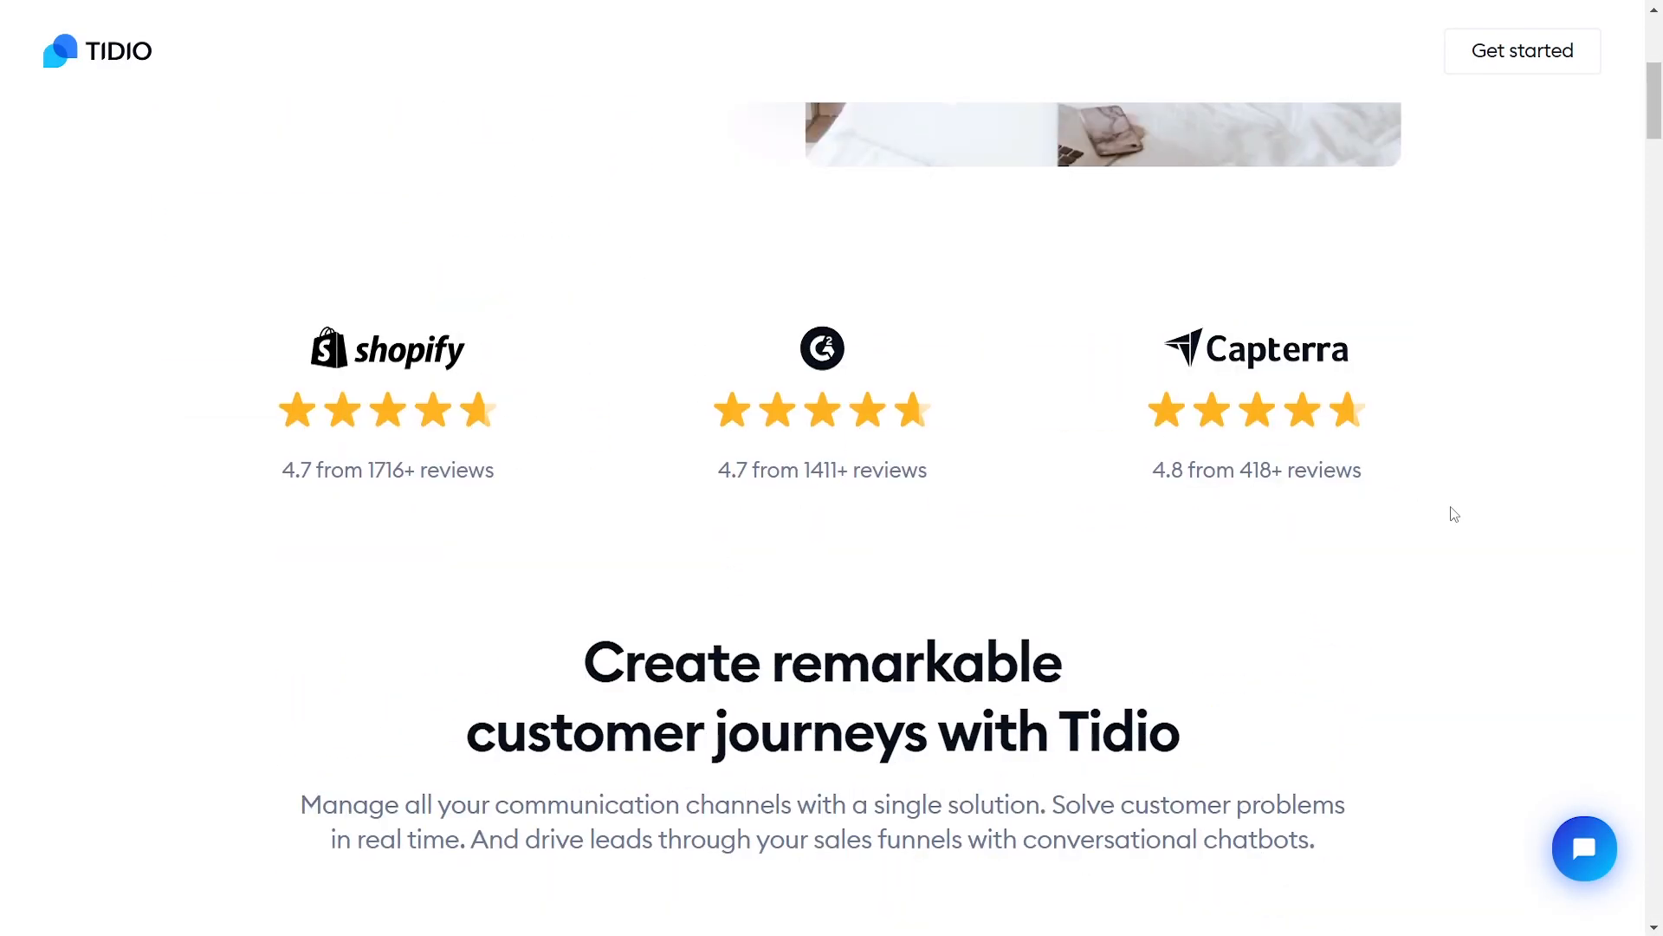
{"action": "scroll", "coordinate": [1454, 514], "scroll_direction": "down", "scroll_amount": 10}
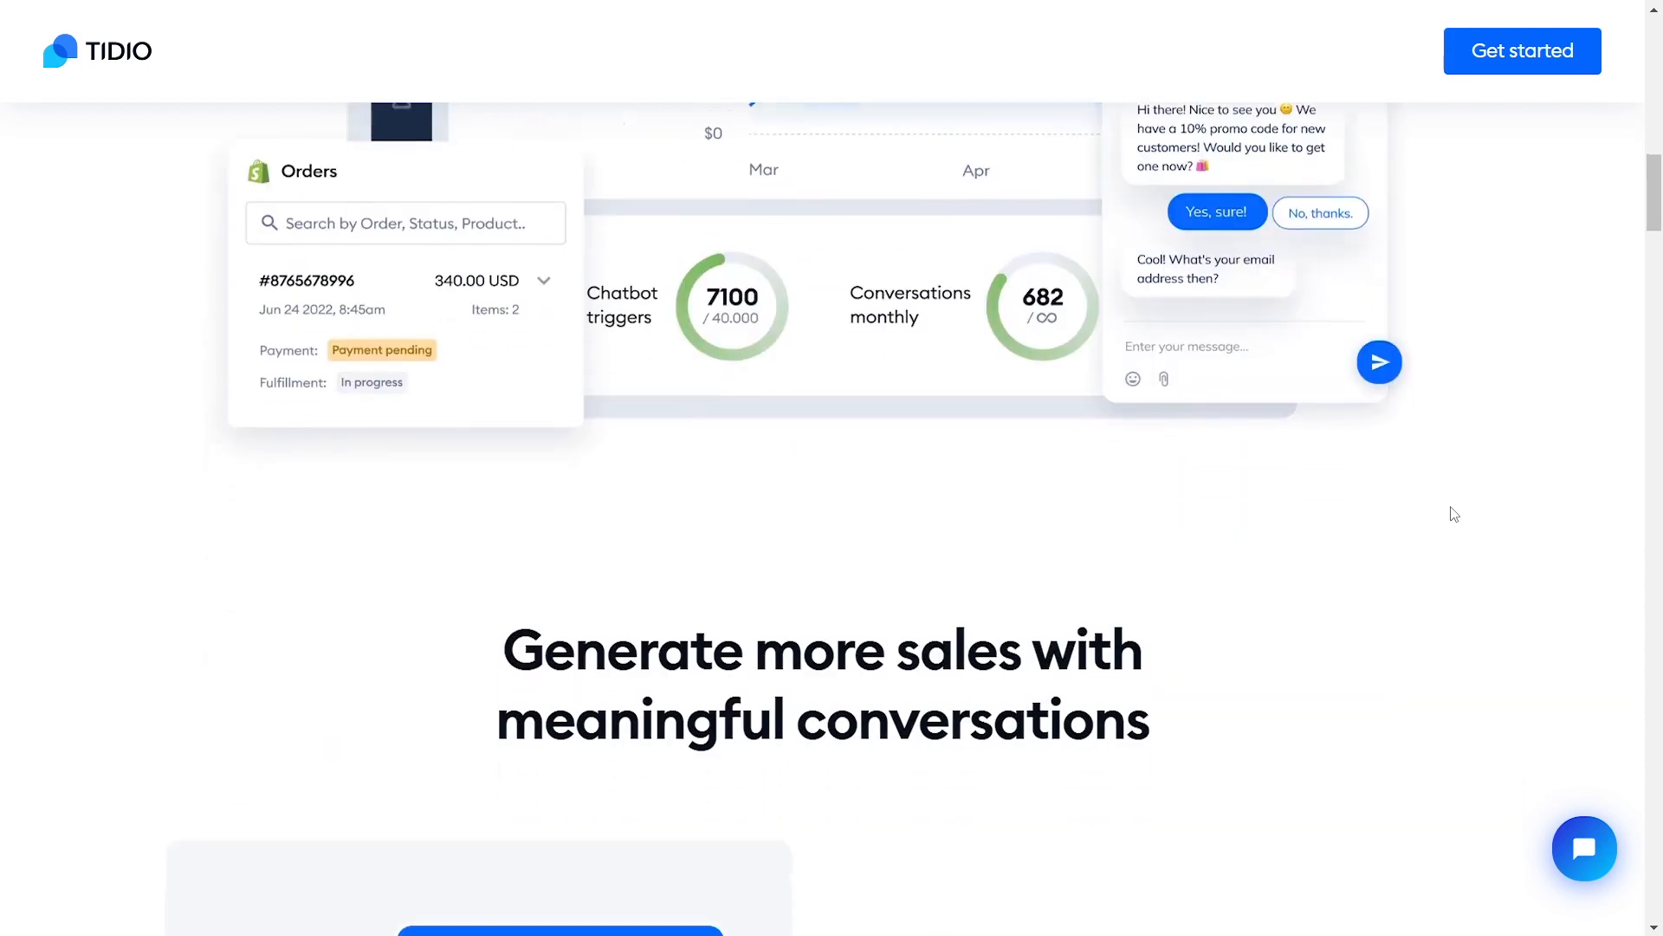
{"action": "scroll", "coordinate": [1453, 513], "scroll_direction": "down", "scroll_amount": 5}
{"action": "scroll", "coordinate": [1453, 514], "scroll_direction": "down", "scroll_amount": 2}
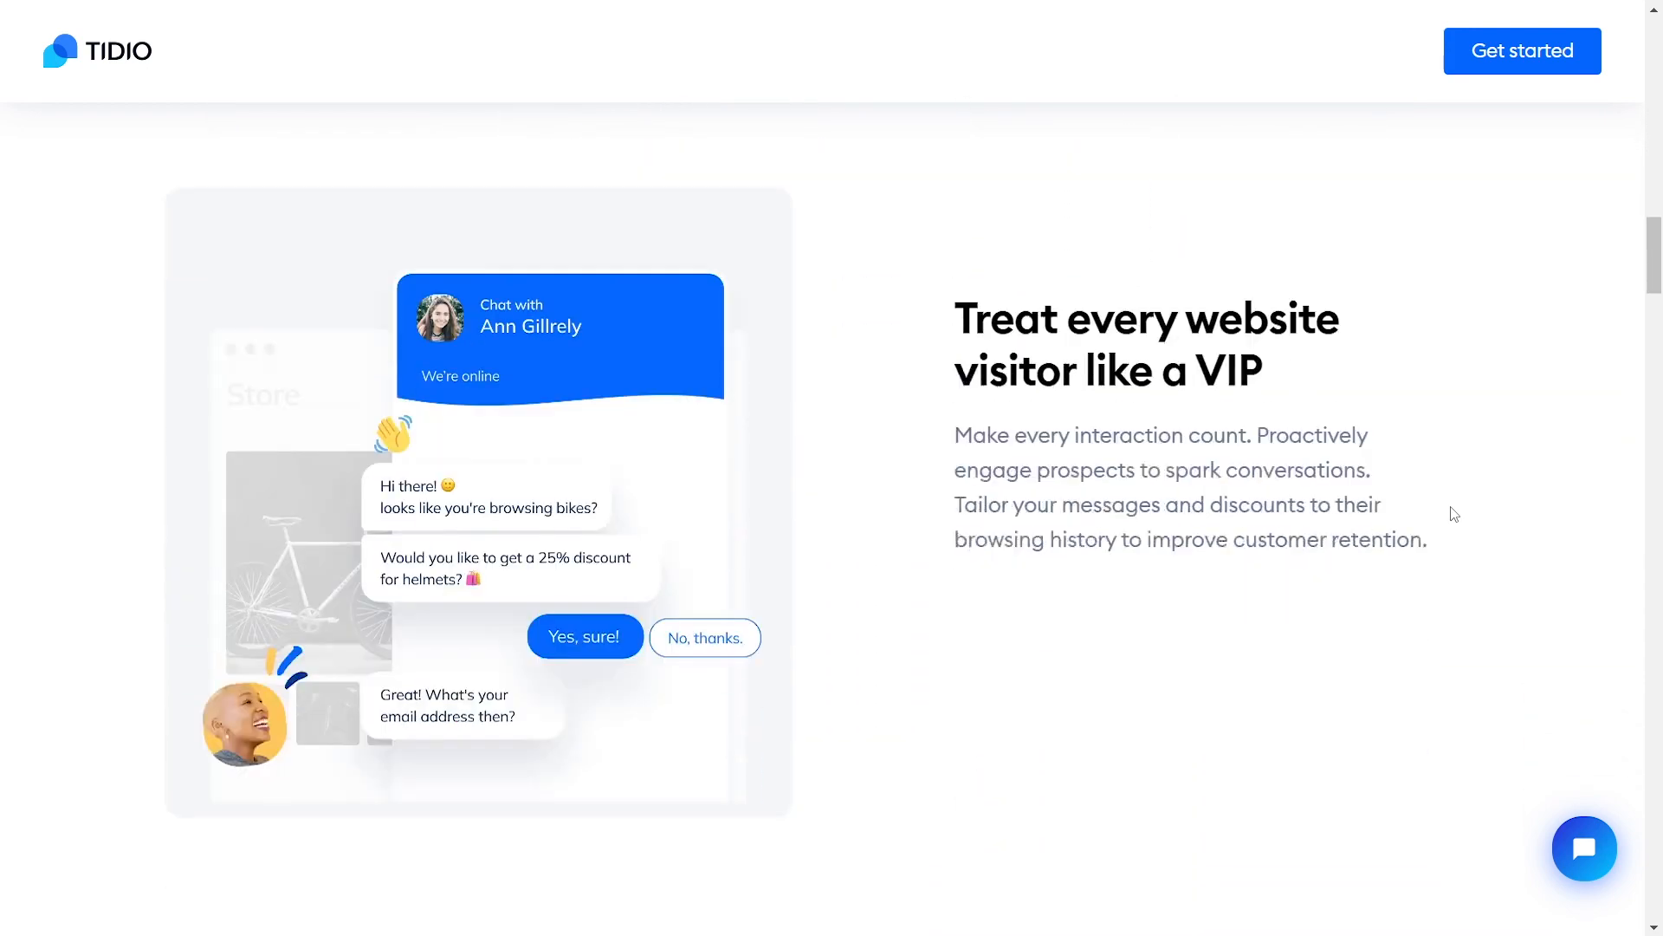
{"action": "scroll", "coordinate": [1454, 514], "scroll_direction": "down", "scroll_amount": 3}
{"action": "scroll", "coordinate": [1454, 513], "scroll_direction": "up", "scroll_amount": 8}
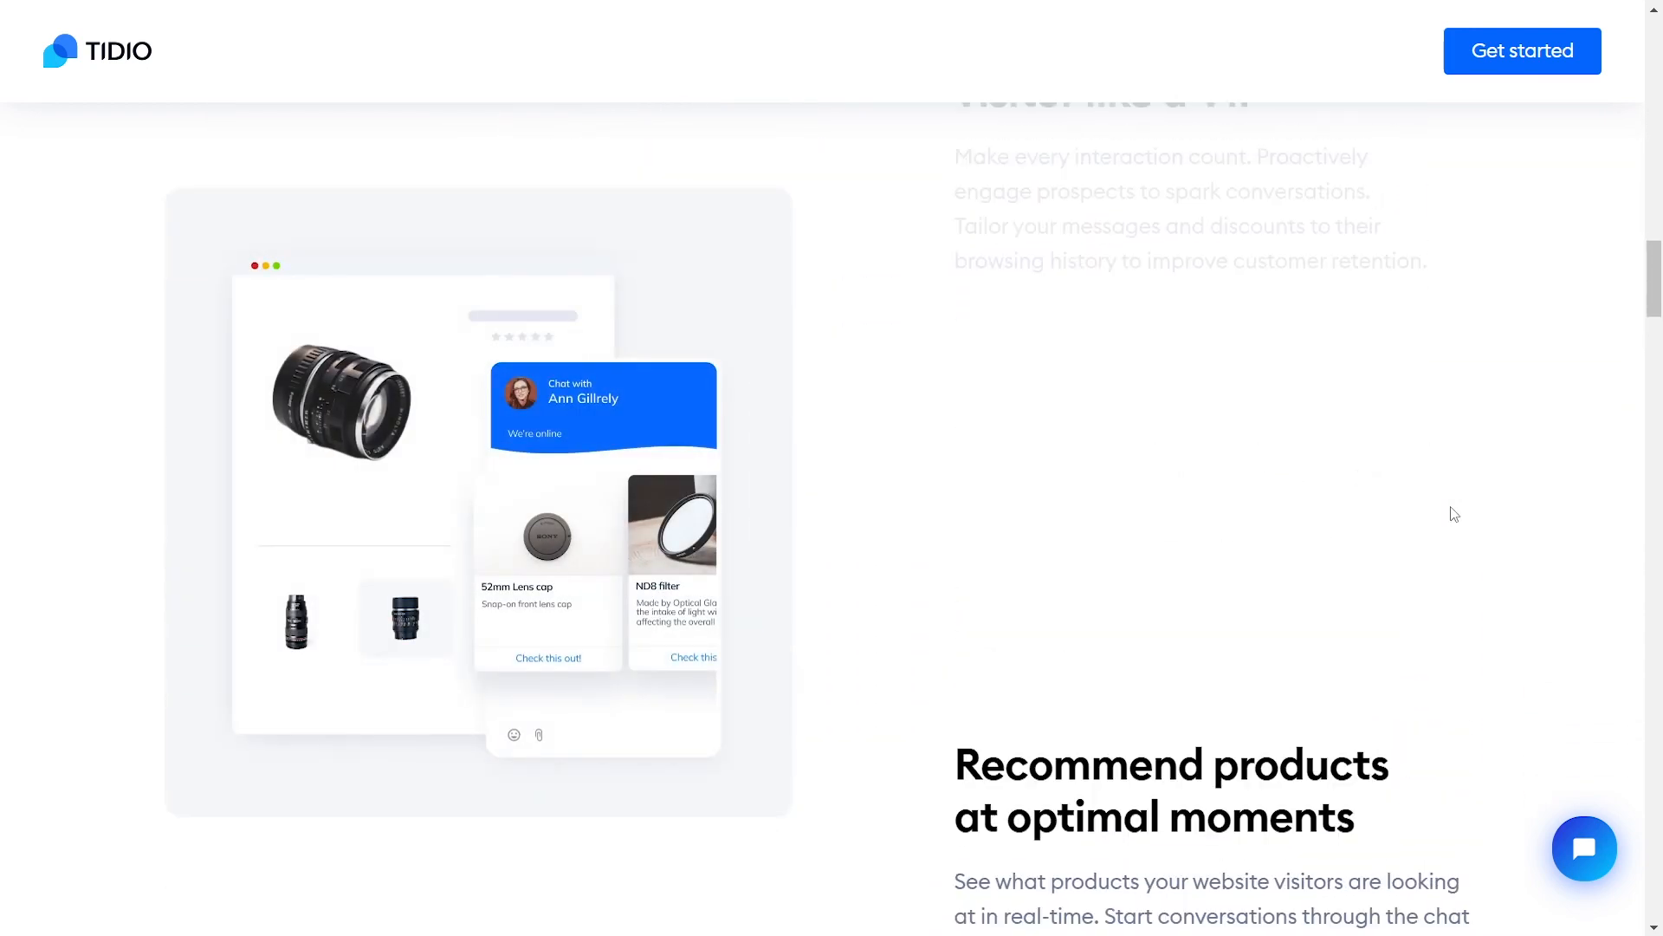
{"action": "scroll", "coordinate": [1453, 513], "scroll_direction": "up", "scroll_amount": 14}
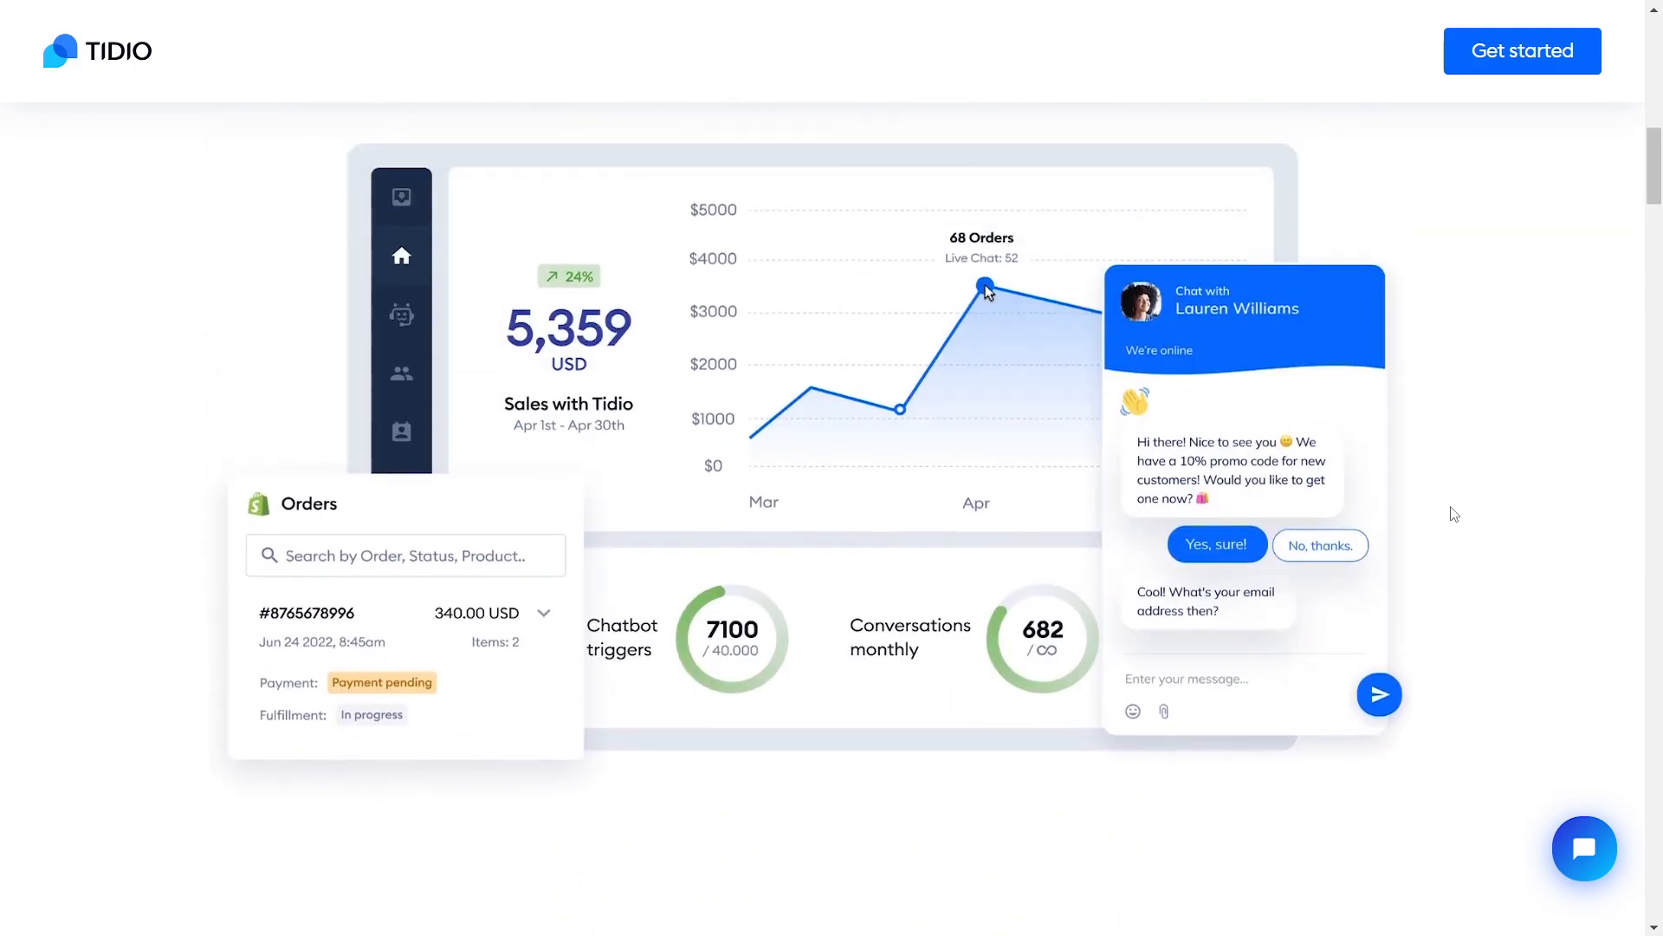
{"action": "scroll", "coordinate": [1453, 514], "scroll_direction": "up", "scroll_amount": 10}
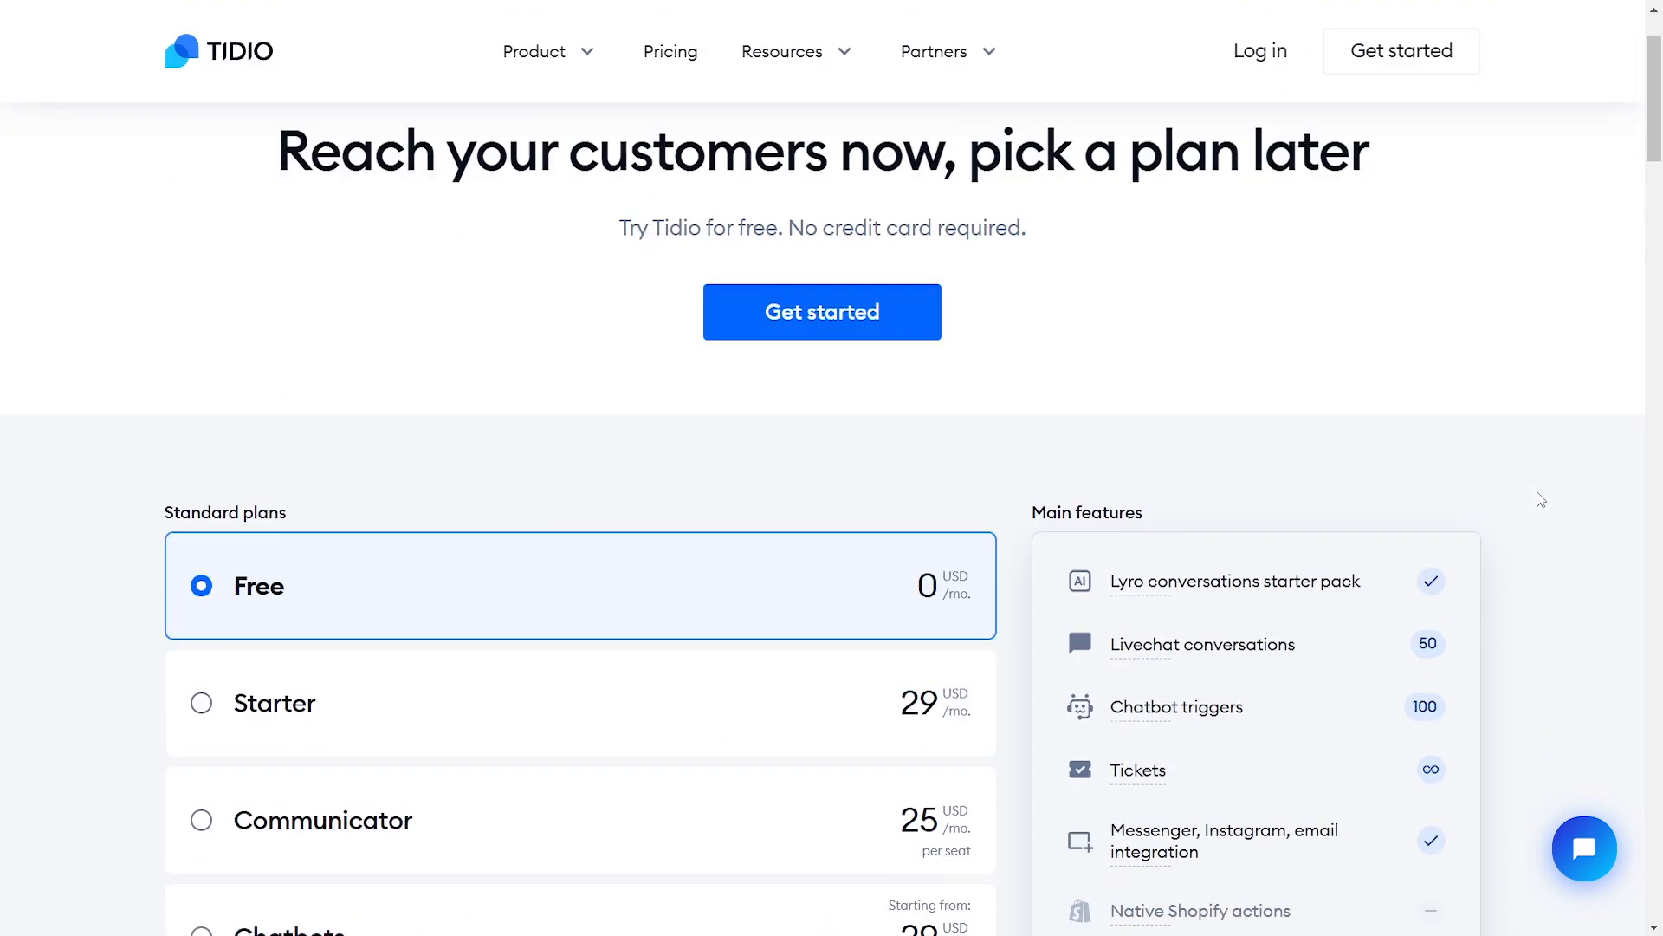
{"action": "scroll", "coordinate": [1538, 493], "scroll_direction": "down", "scroll_amount": 3}
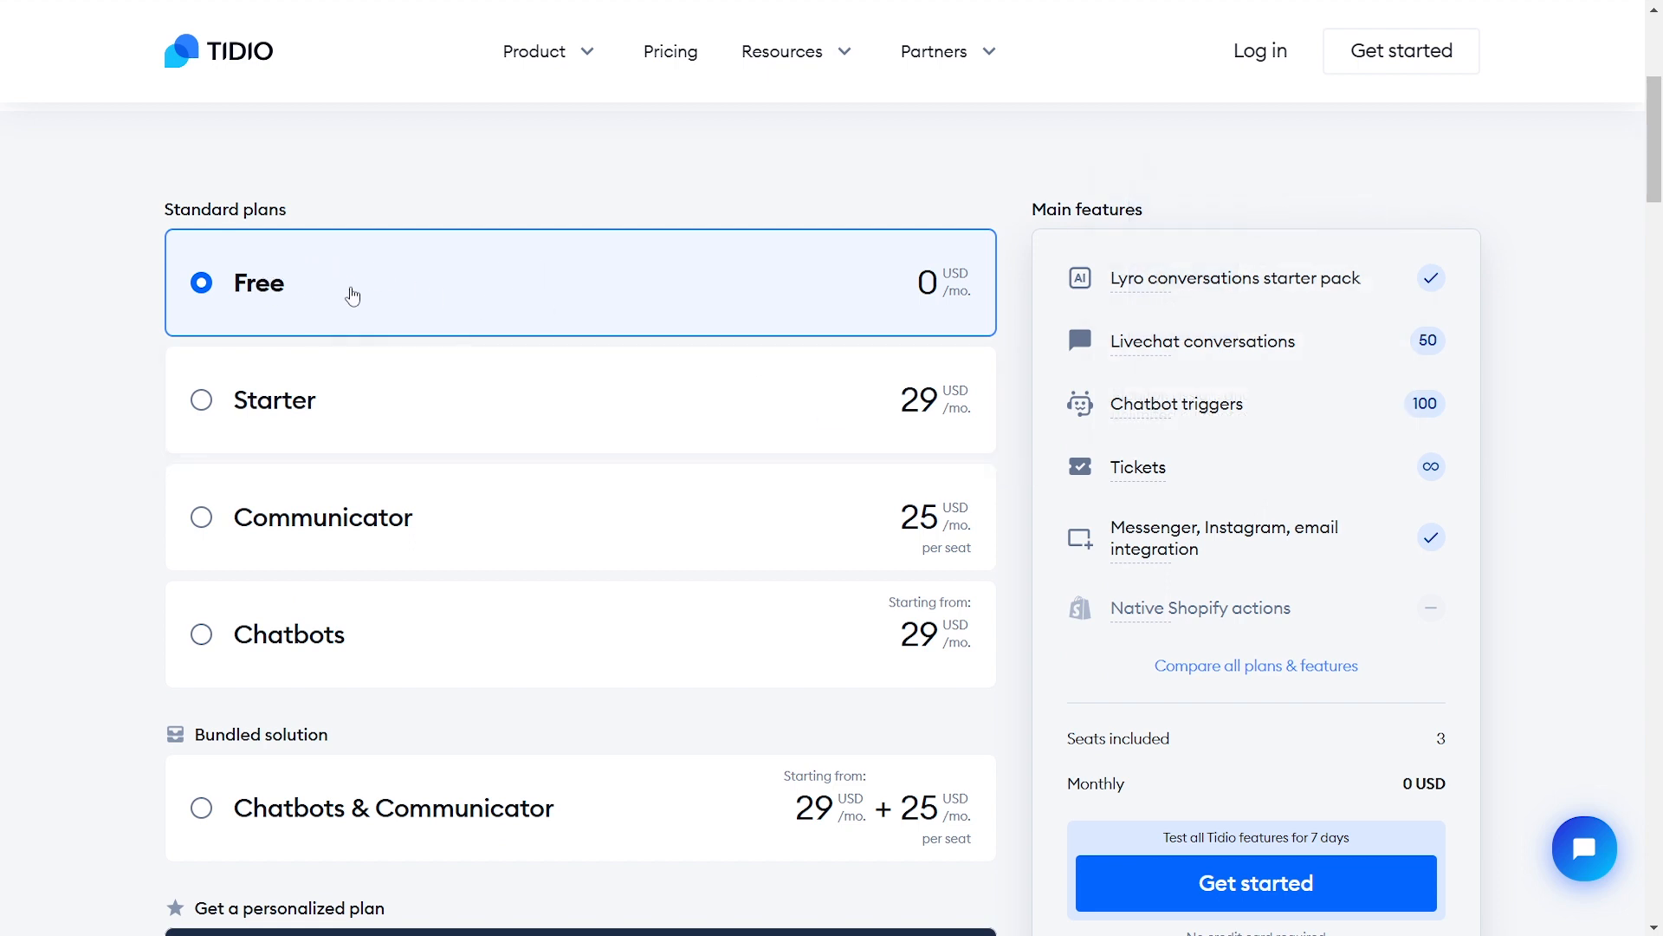
Highlight the livechat and 100 chatbot-trigger rows, then compare Starter, Communicator and Chatbots plans
{"action": "left_click_drag", "start_coordinate": [1112, 341], "coordinate": [1367, 347]}
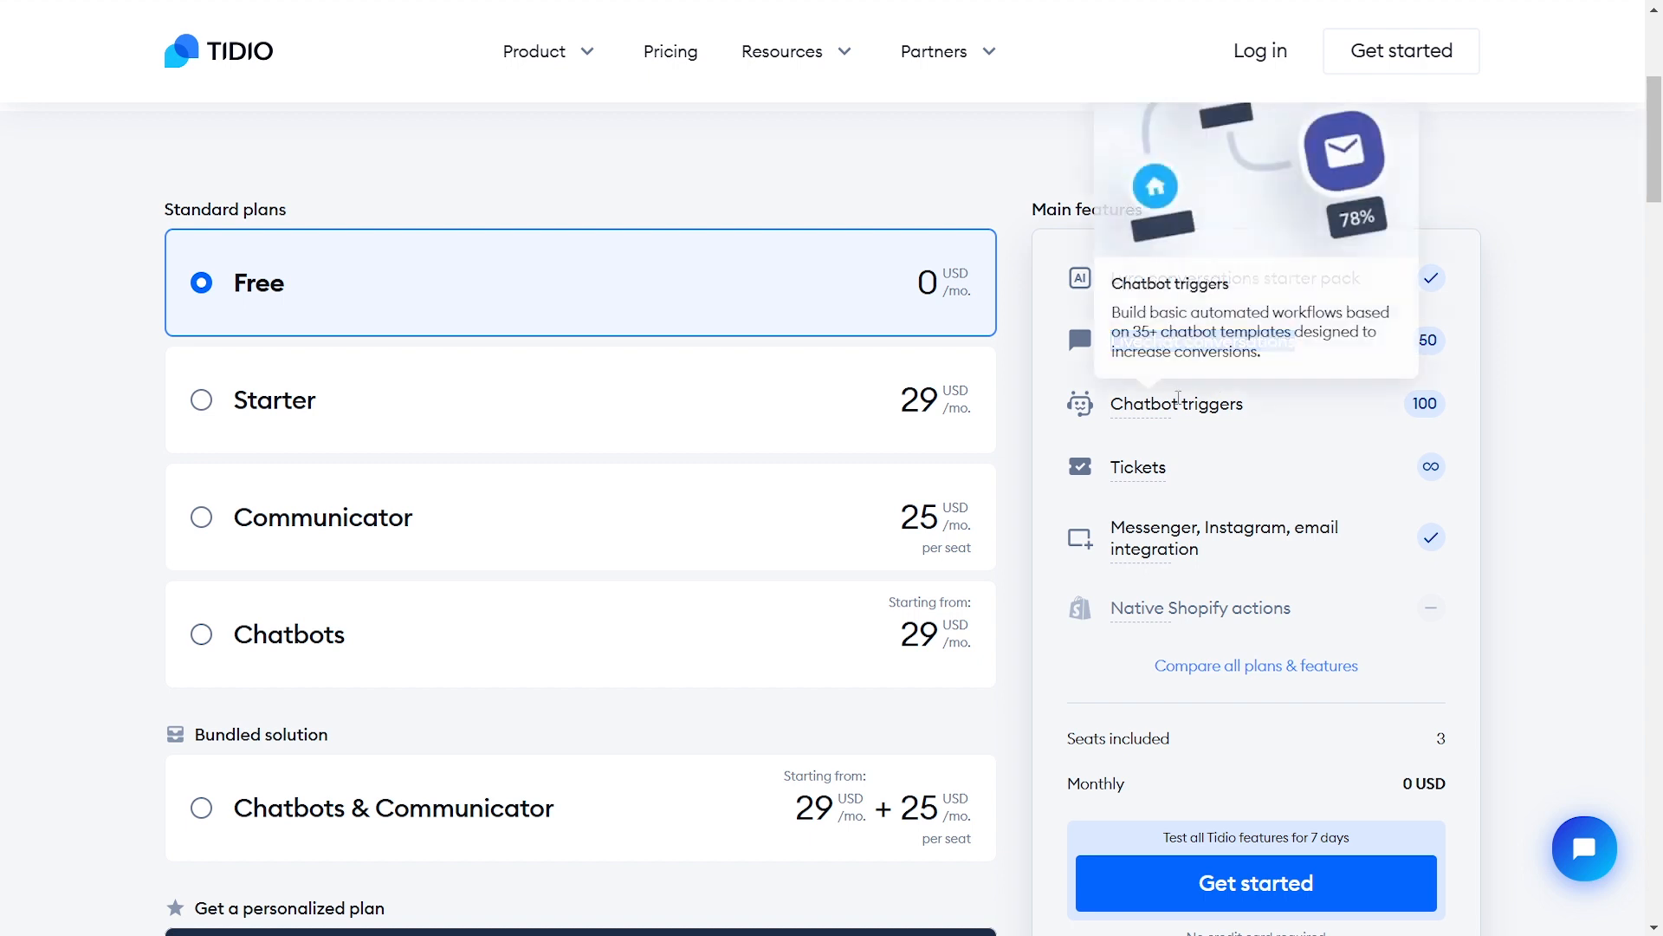
{"action": "left_click_drag", "start_coordinate": [1111, 404], "coordinate": [1436, 405]}
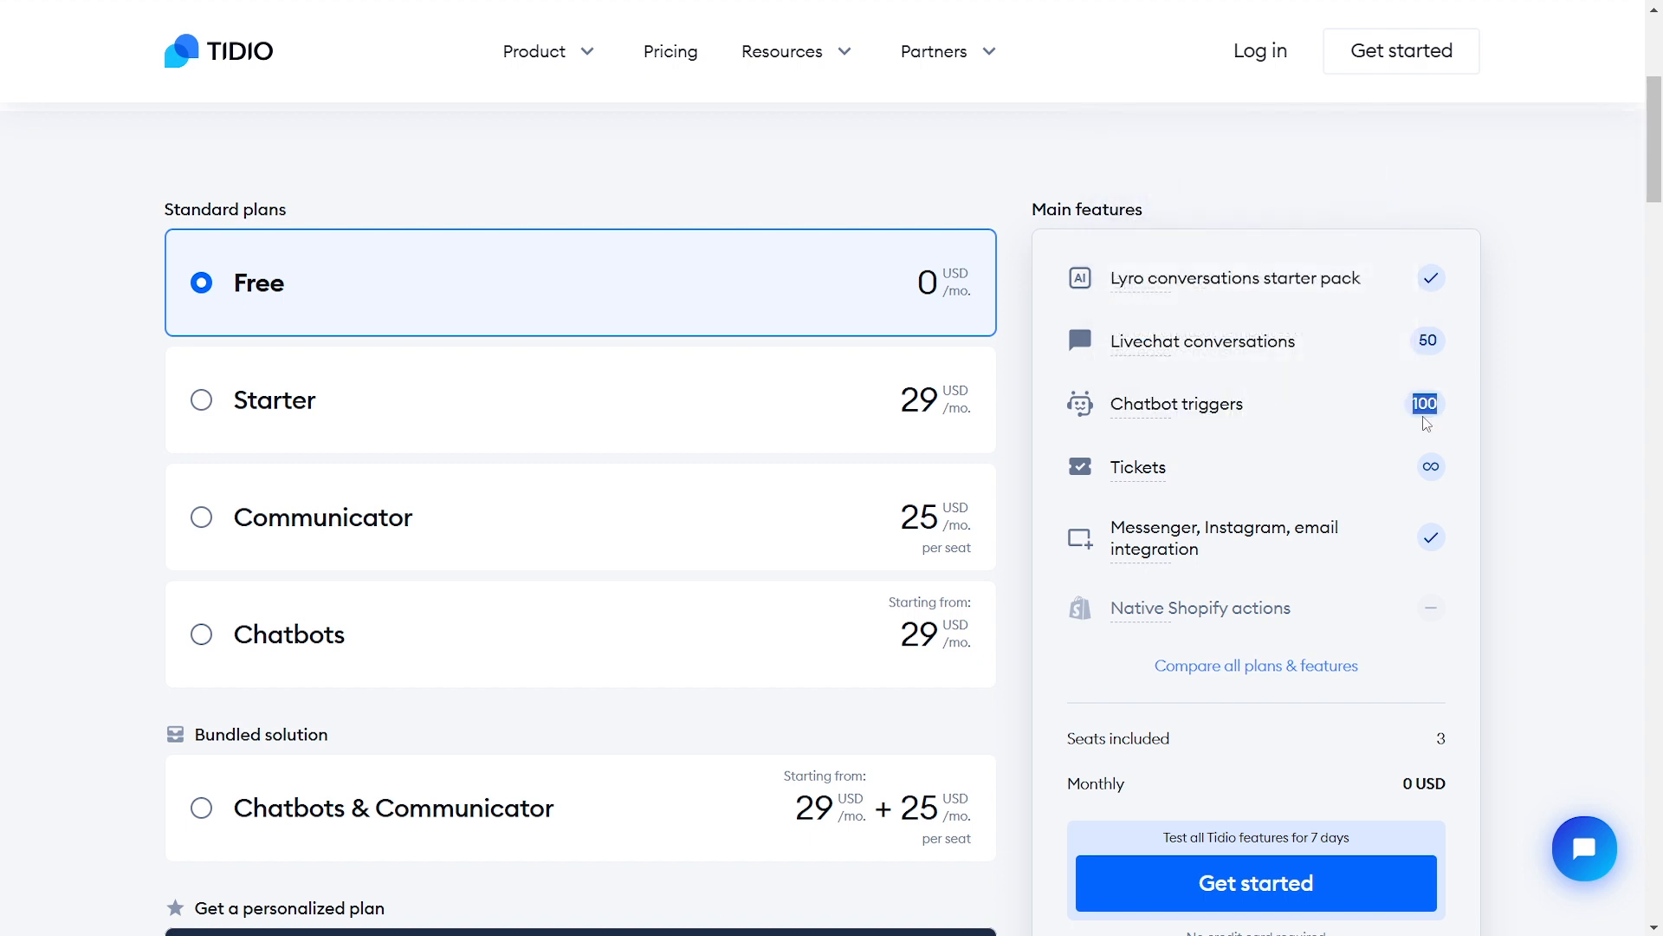
{"action": "scroll", "coordinate": [1526, 438], "scroll_direction": "down", "scroll_amount": 1}
{"action": "left_click", "coordinate": [833, 293]}
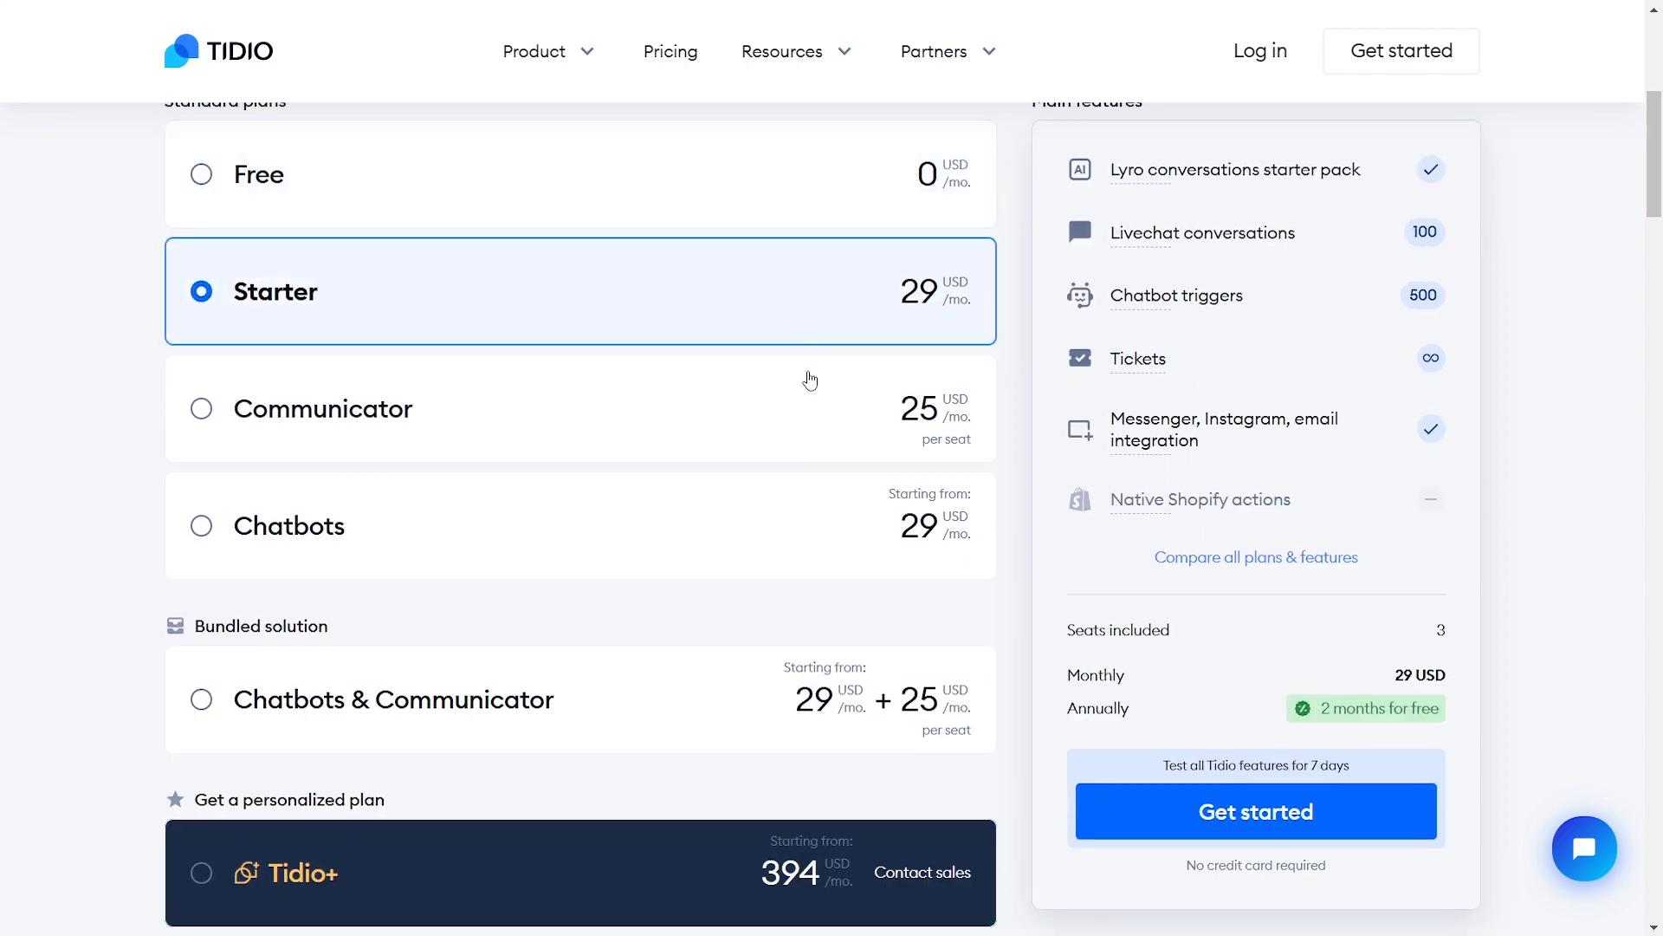
{"action": "left_click", "coordinate": [806, 382]}
{"action": "left_click", "coordinate": [804, 509]}
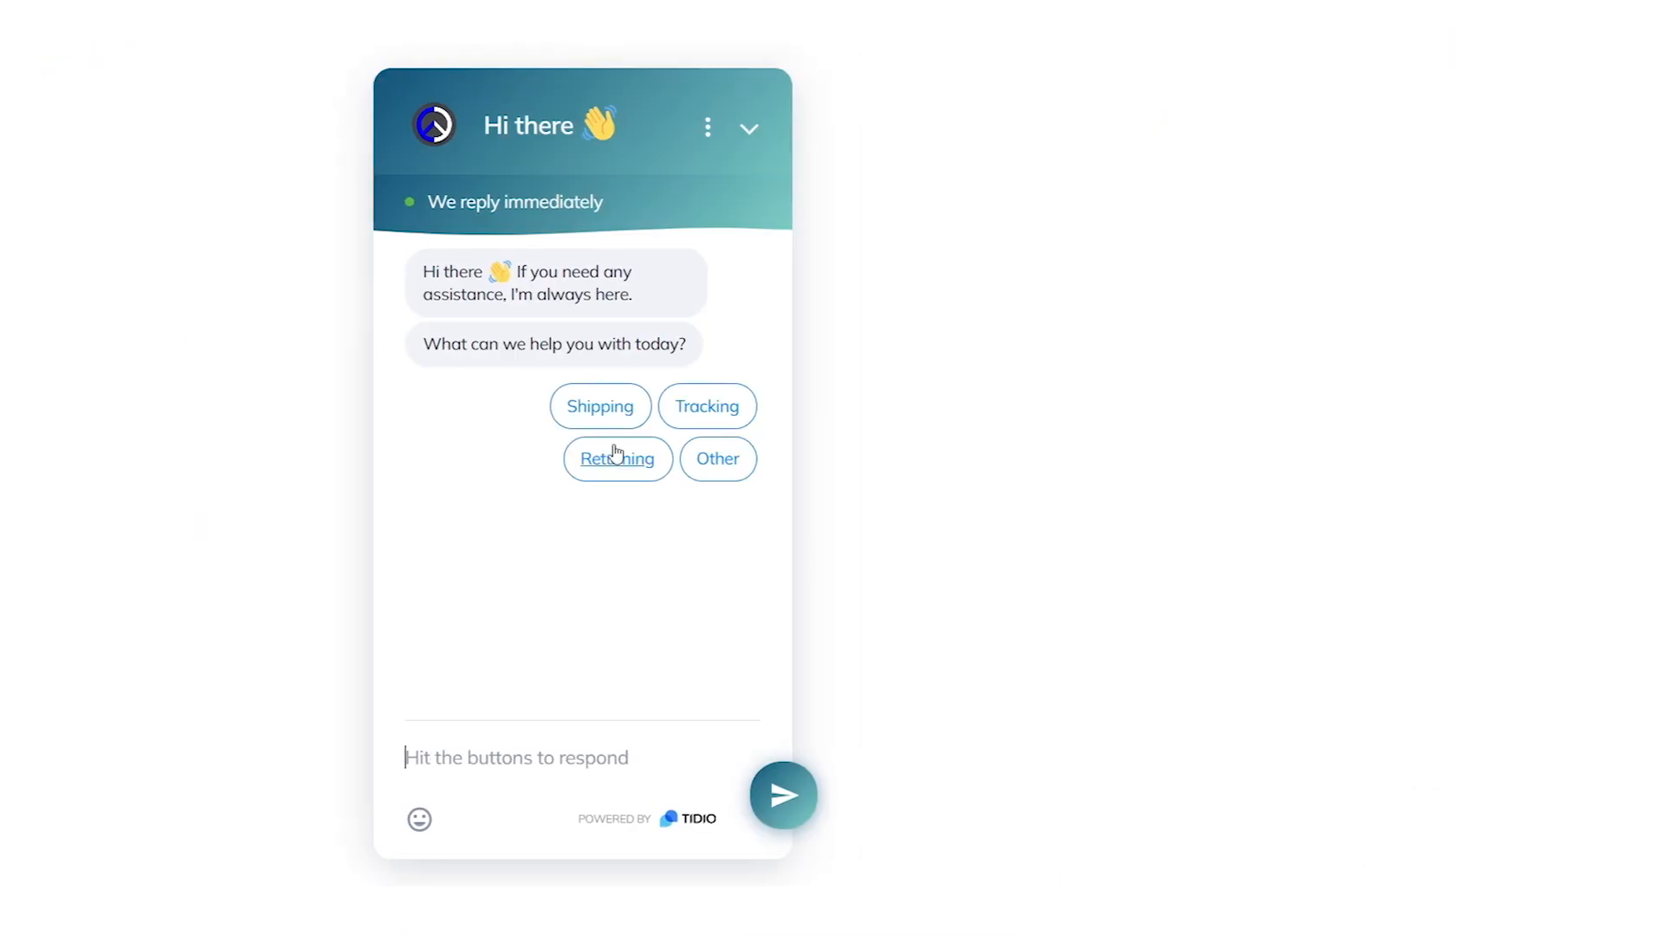
Choose the Shipping quick reply in the chatbot demo widget
{"action": "left_click", "coordinate": [609, 414]}
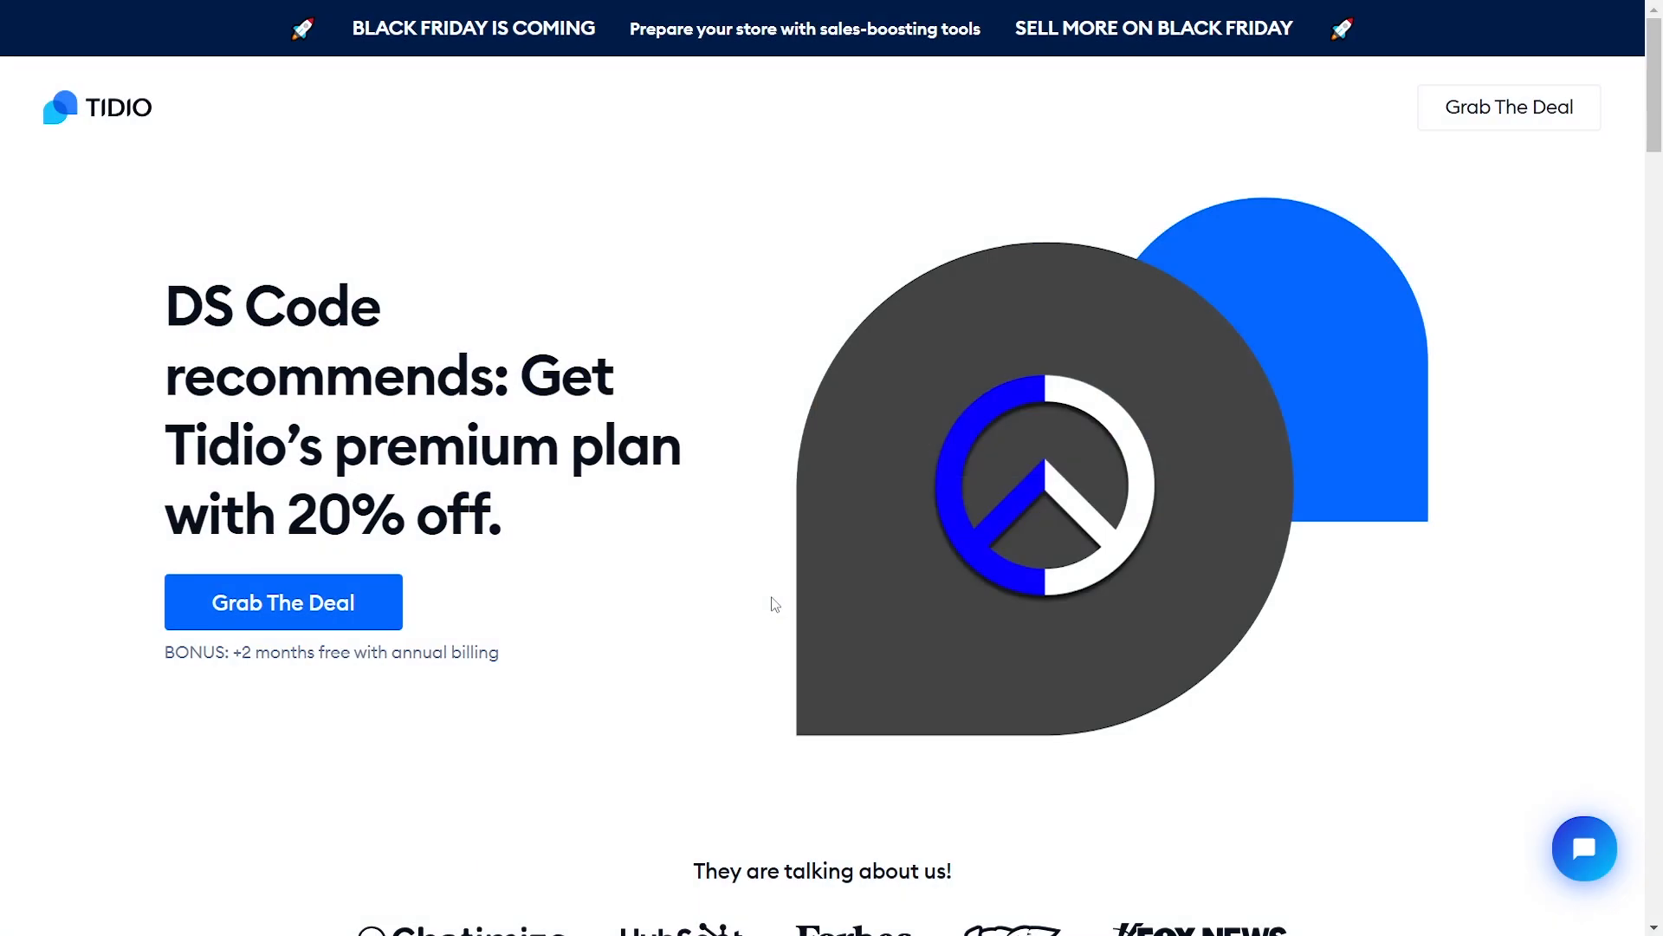
Highlight the '20% off.' headline on the offer page, then claim it via Grab The Deal
{"action": "scroll", "coordinate": [775, 605], "scroll_direction": "down", "scroll_amount": 10}
{"action": "scroll", "coordinate": [773, 603], "scroll_direction": "up", "scroll_amount": 3}
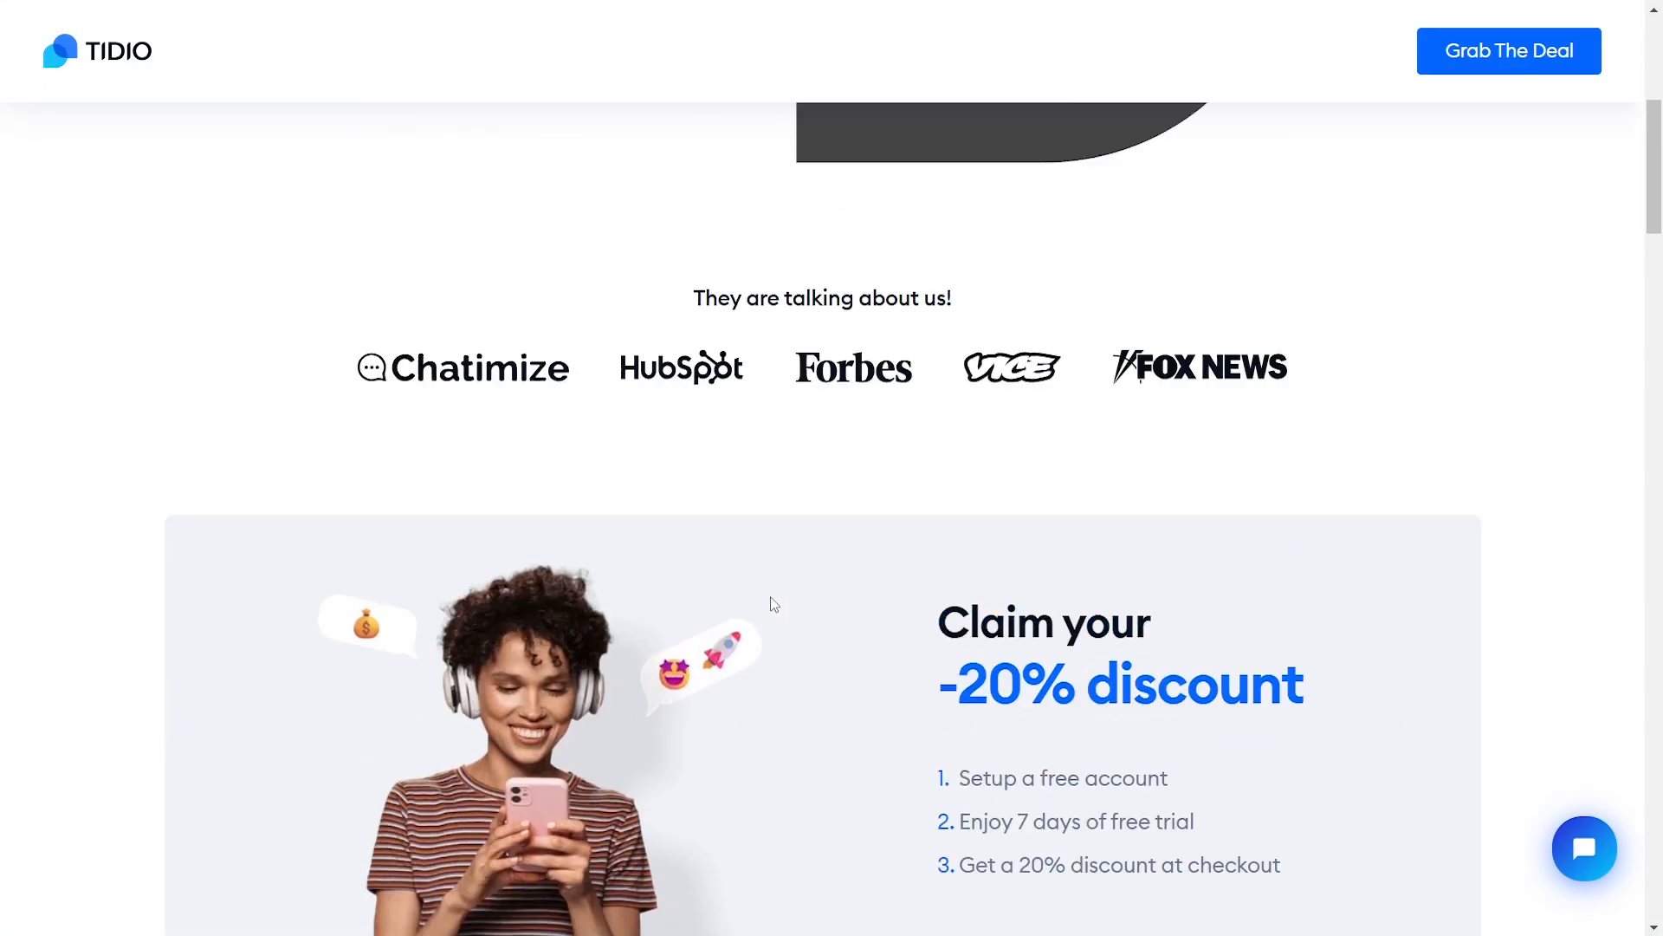
{"action": "scroll", "coordinate": [773, 604], "scroll_direction": "up", "scroll_amount": 7}
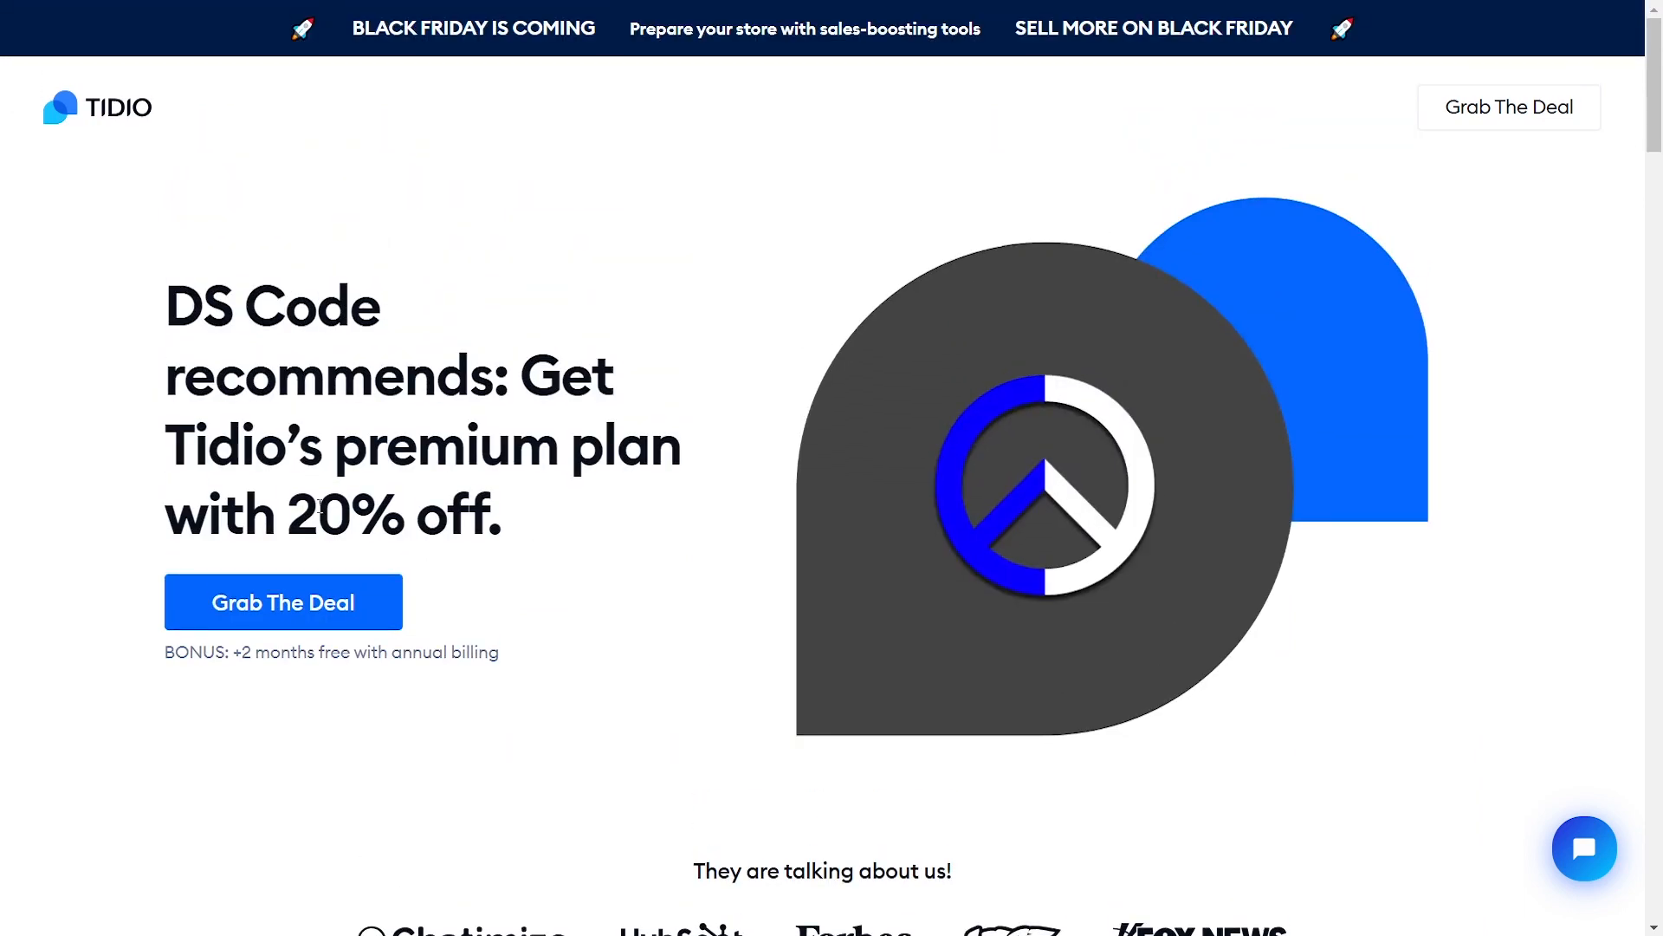
{"action": "left_click_drag", "start_coordinate": [294, 506], "coordinate": [526, 534]}
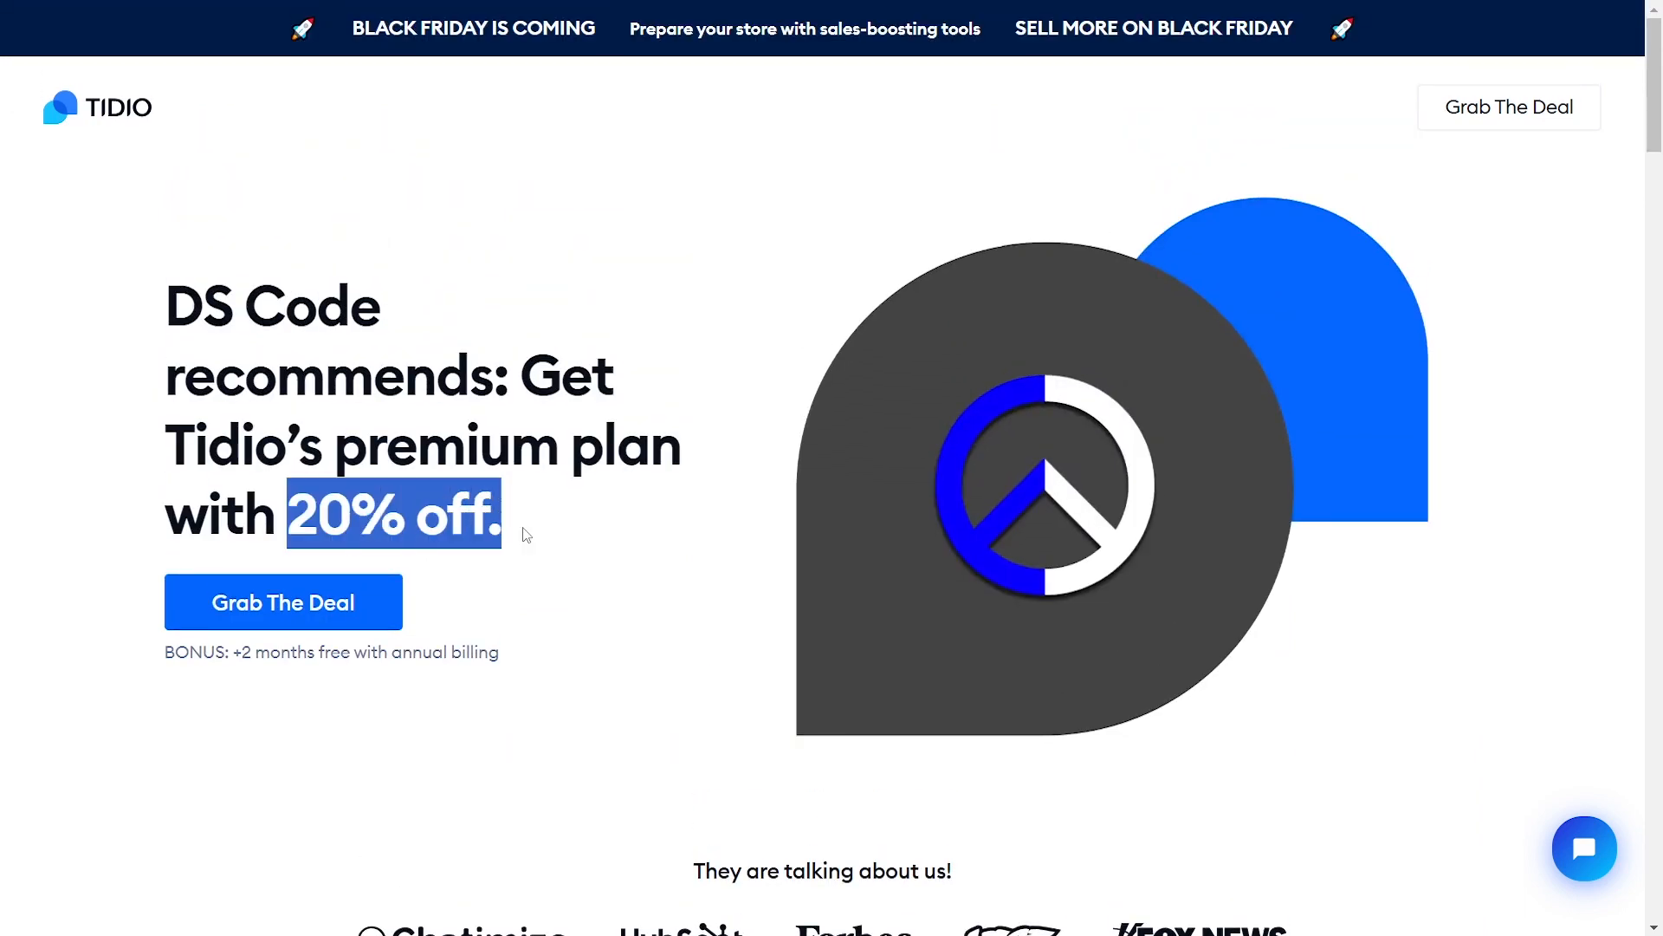
{"action": "left_click", "coordinate": [687, 638]}
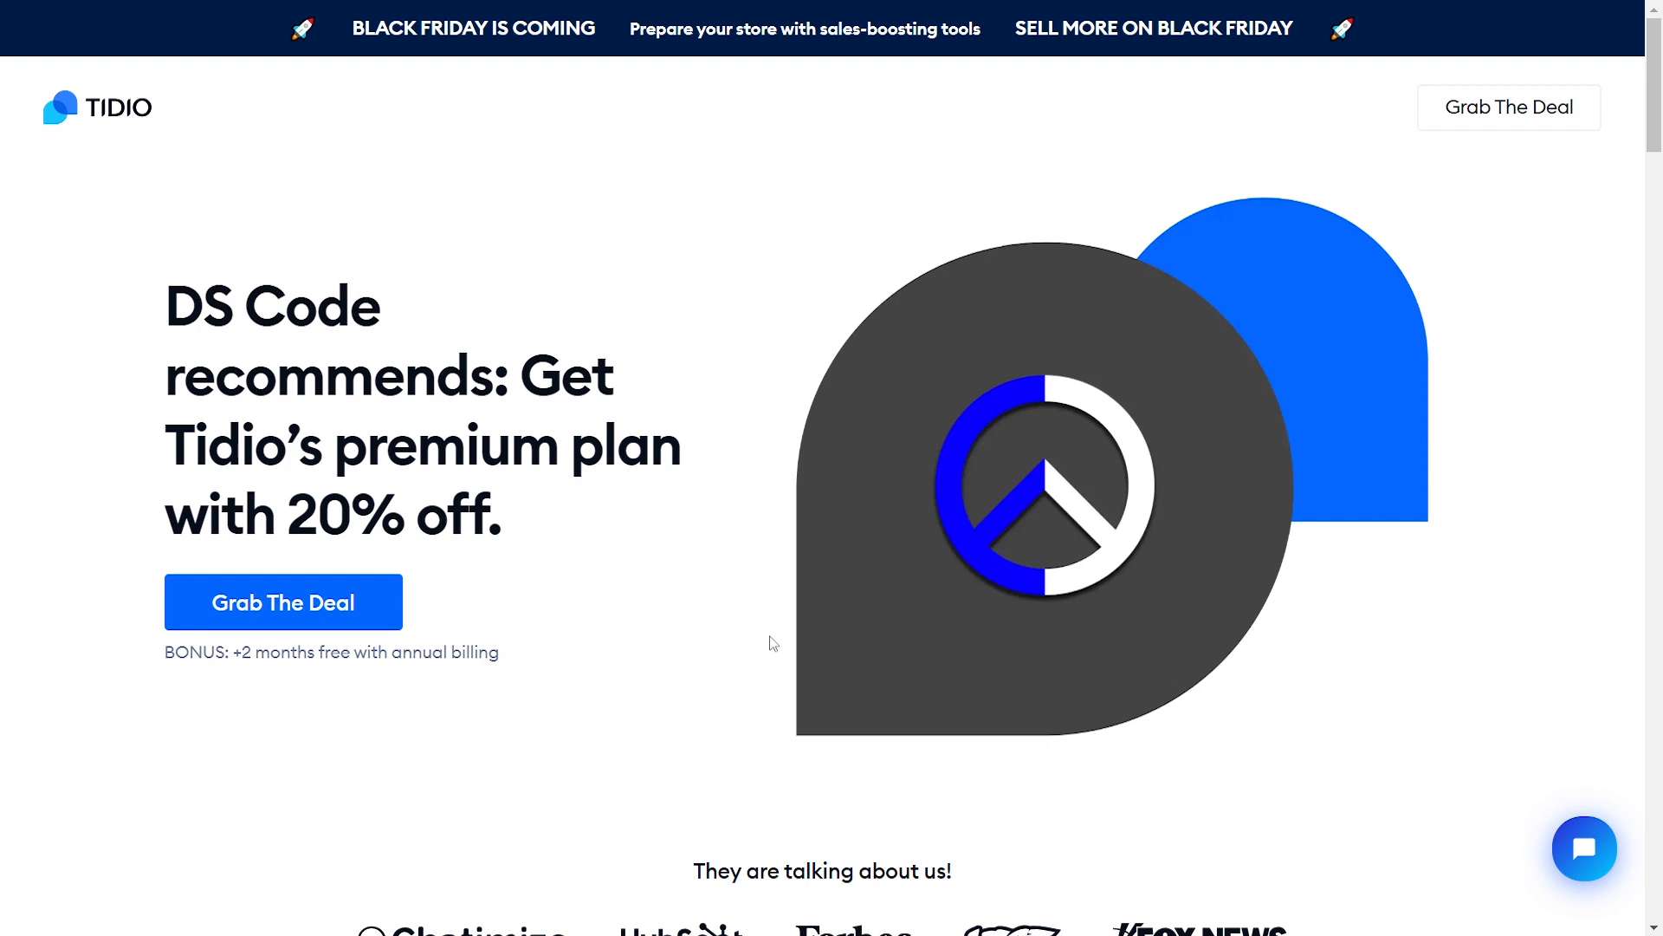
{"action": "left_click", "coordinate": [1503, 123]}
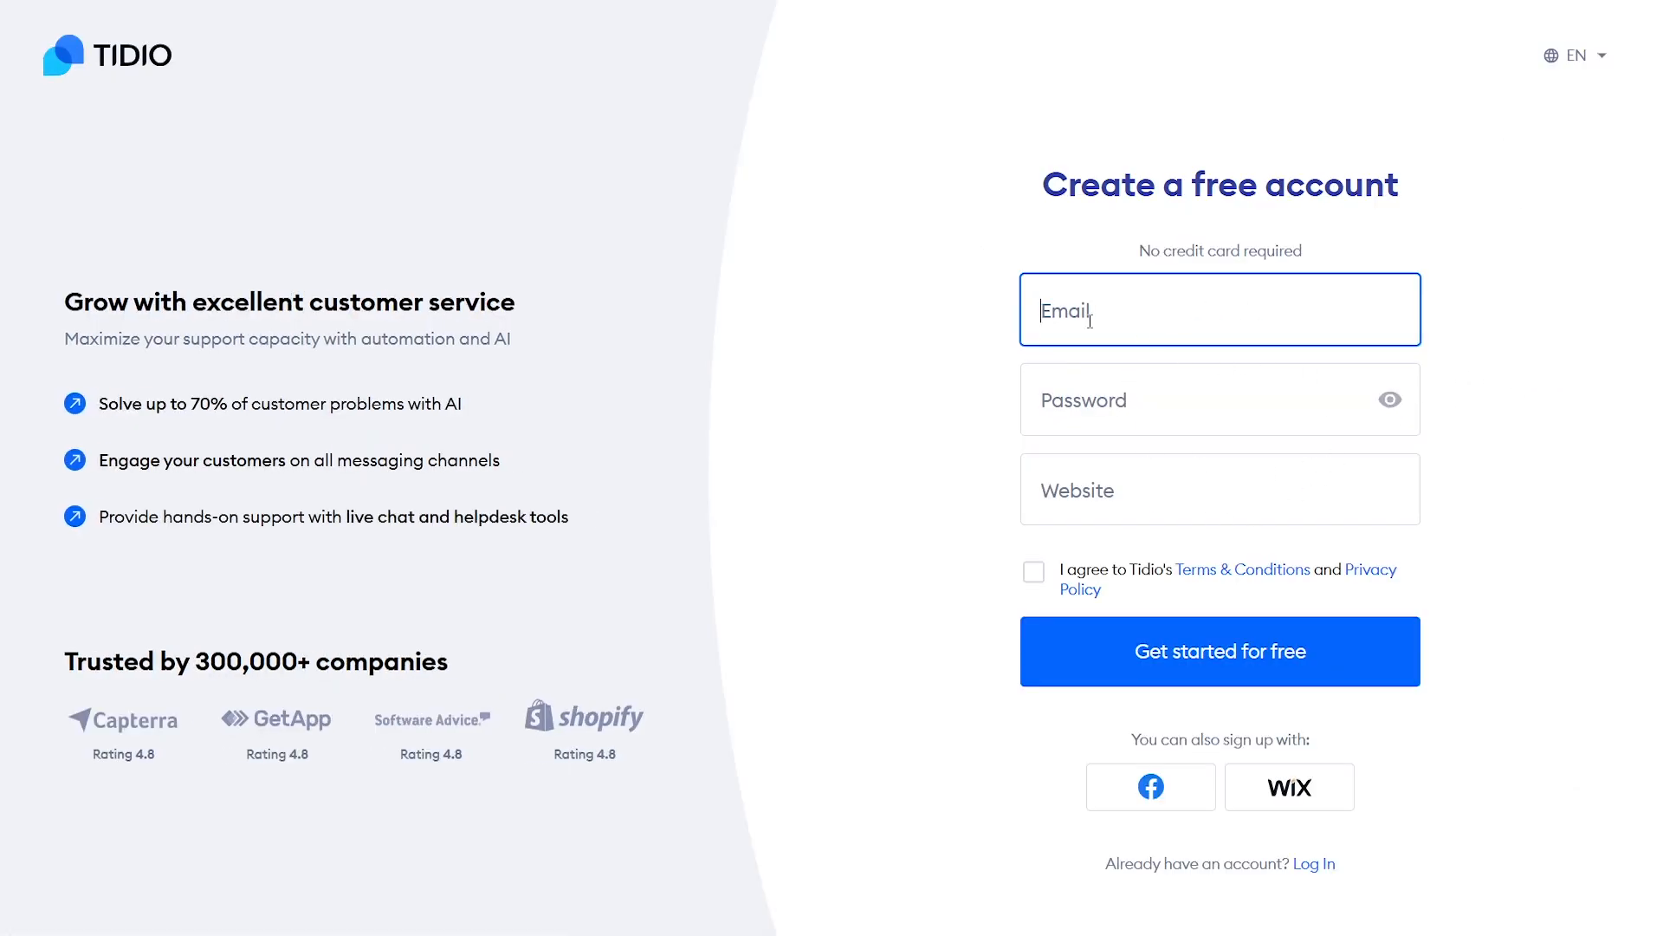
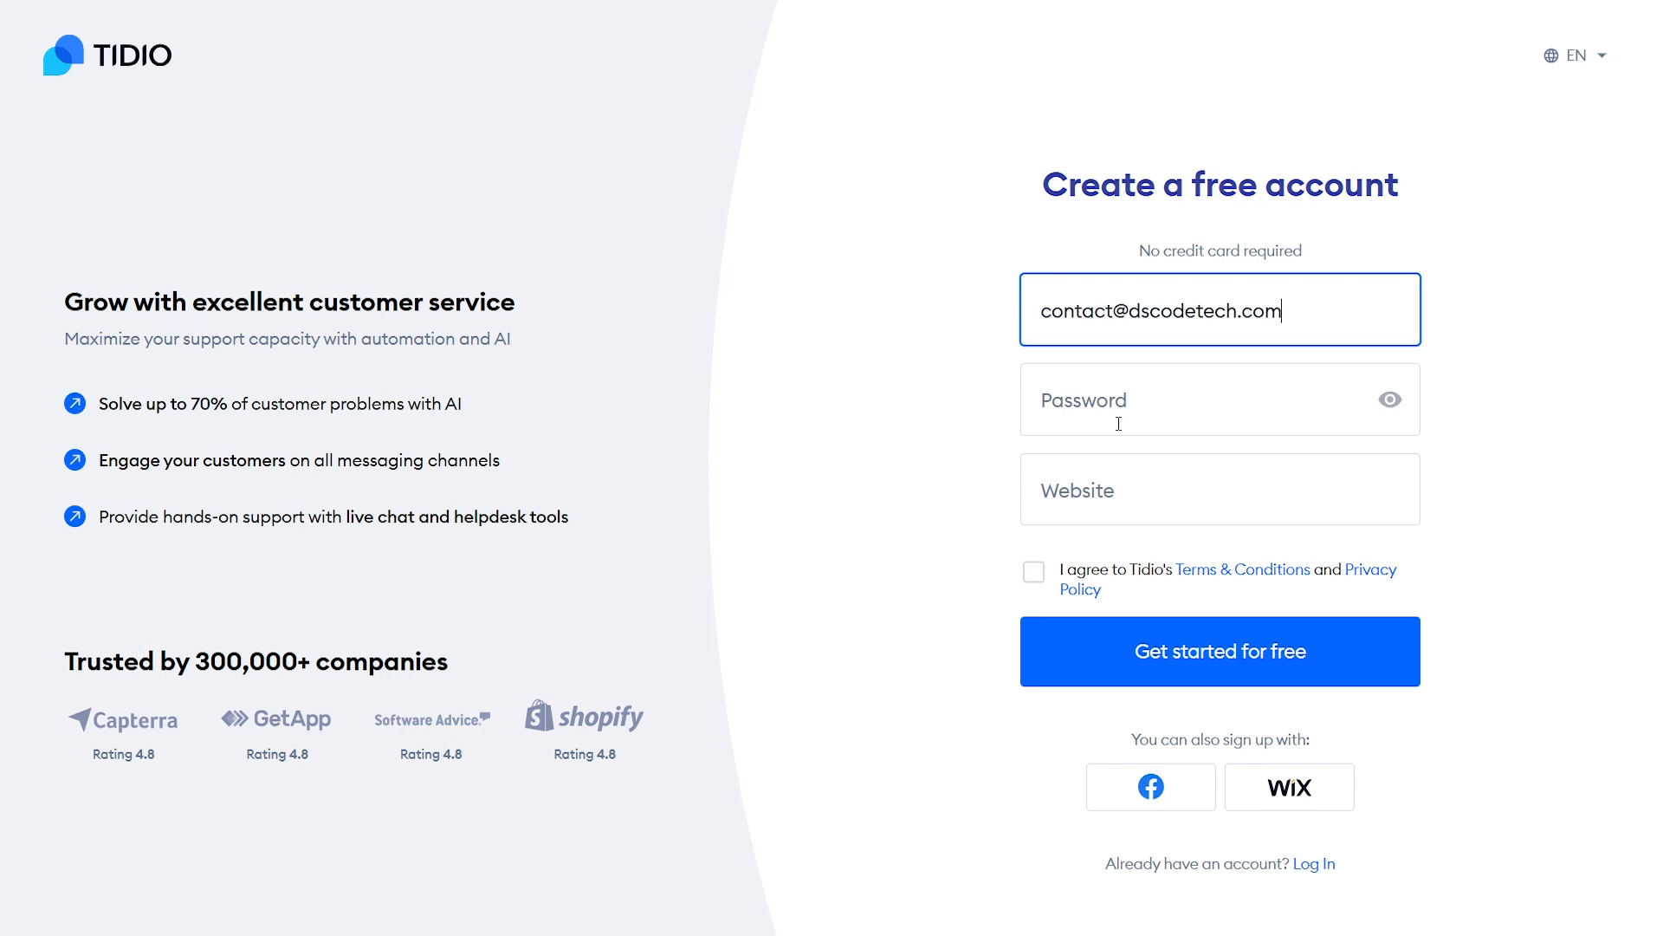
{"action": "left_click", "coordinate": [1119, 424]}
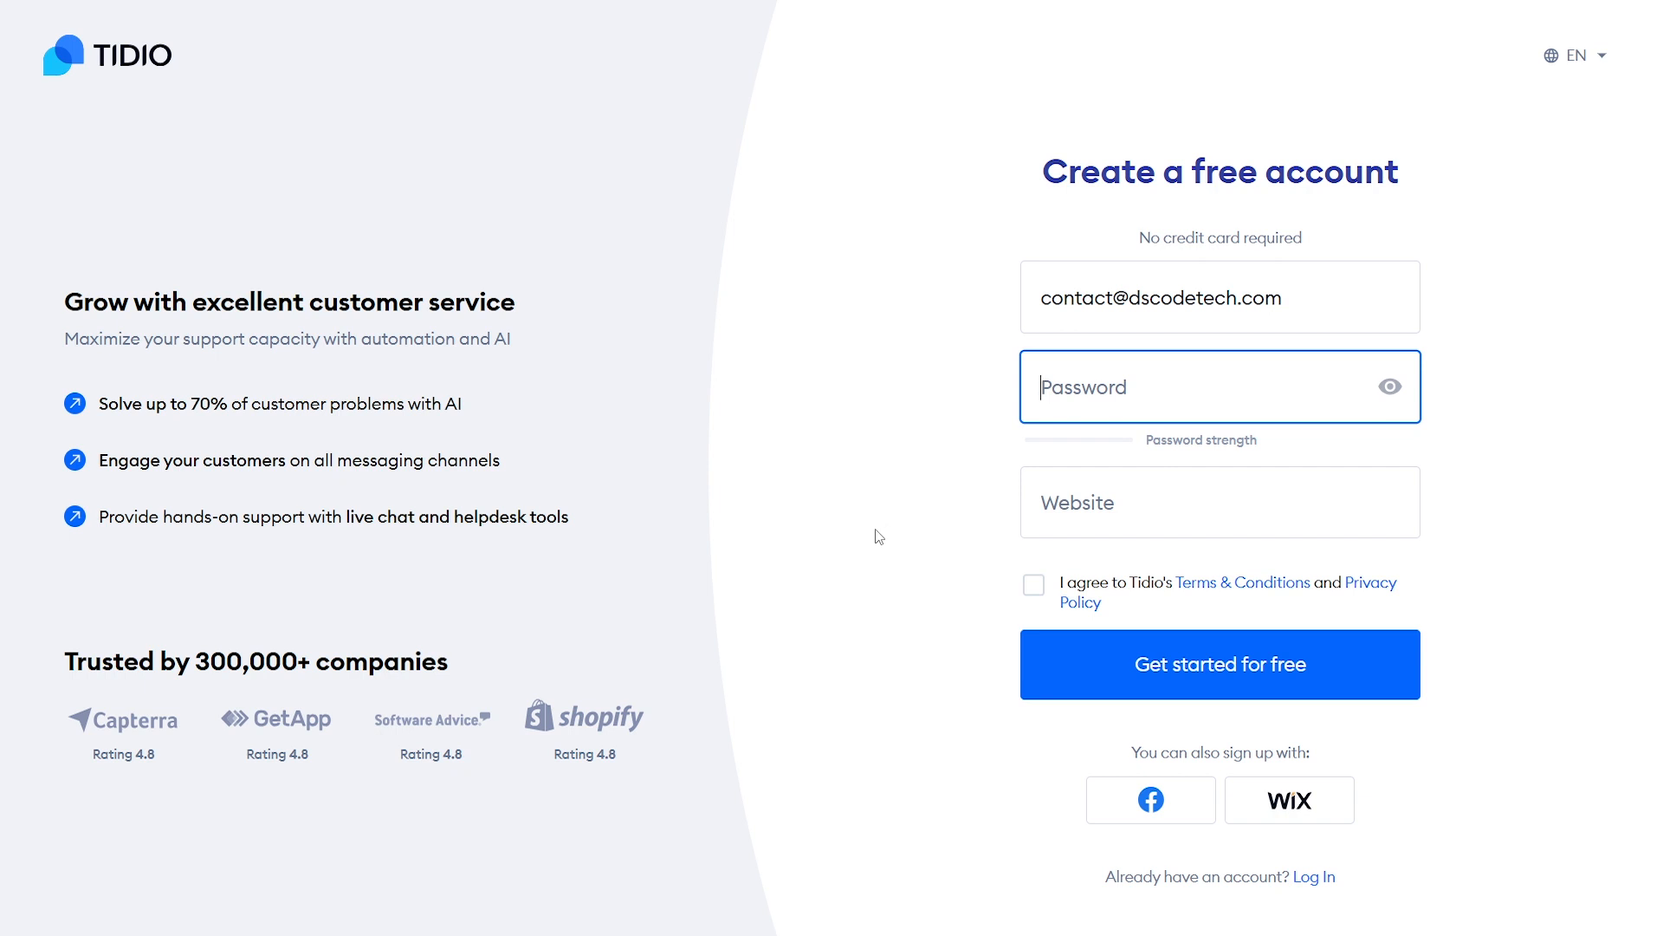
{"action": "type", "text": "•••••••••••"}
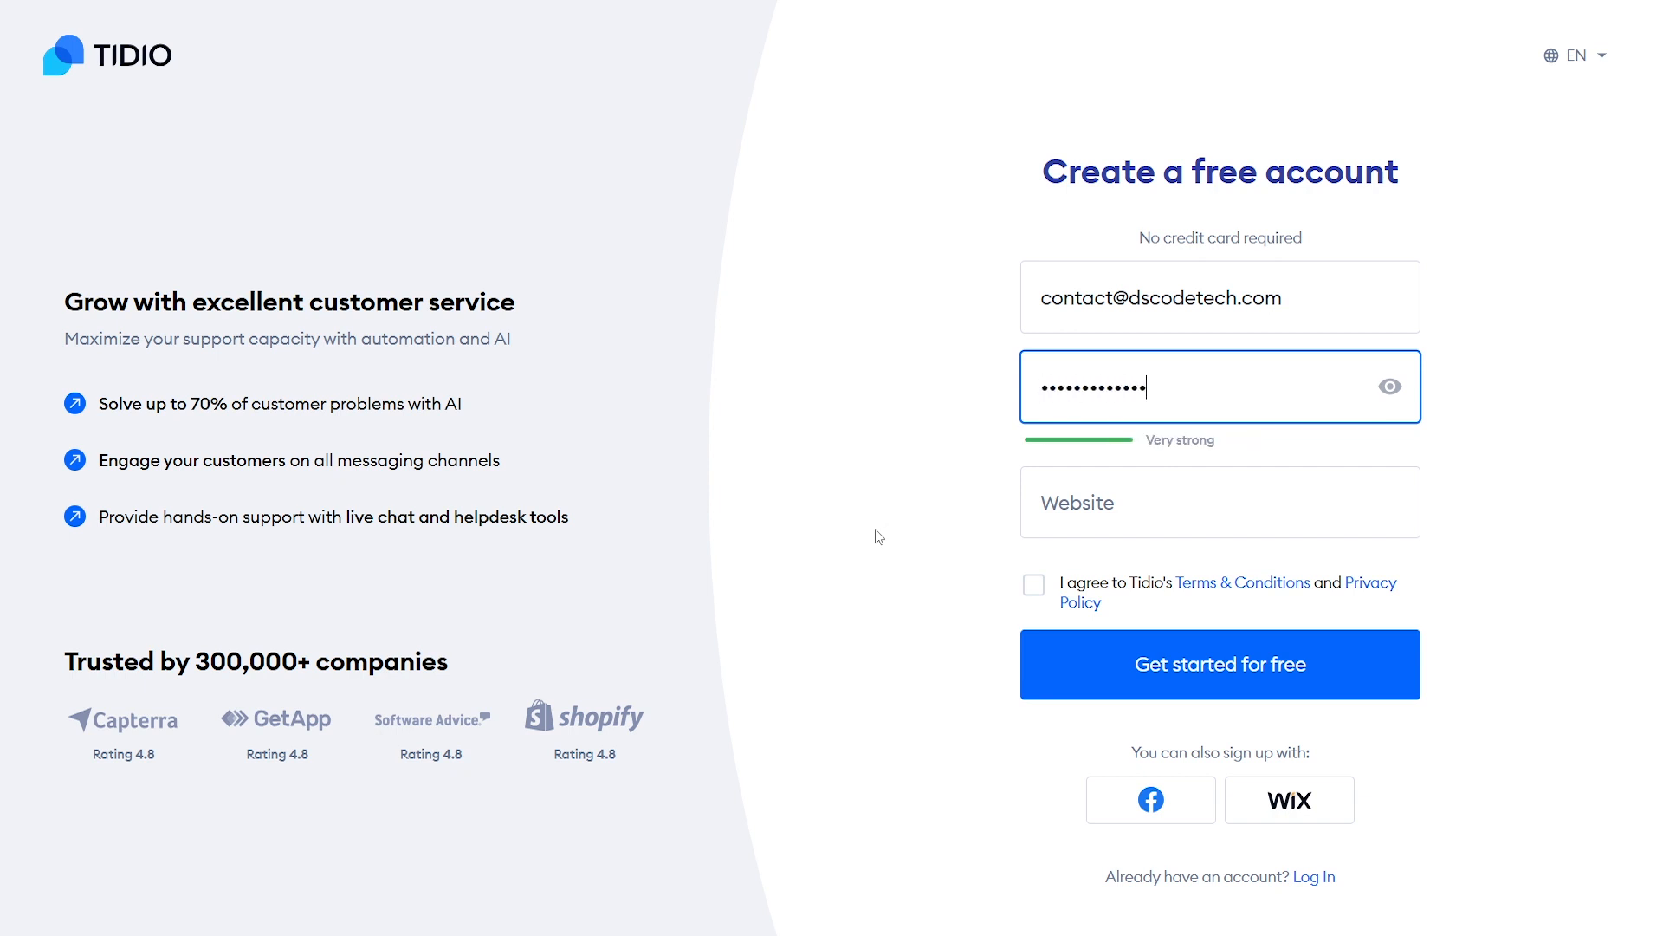
{"action": "left_click", "coordinate": [878, 537]}
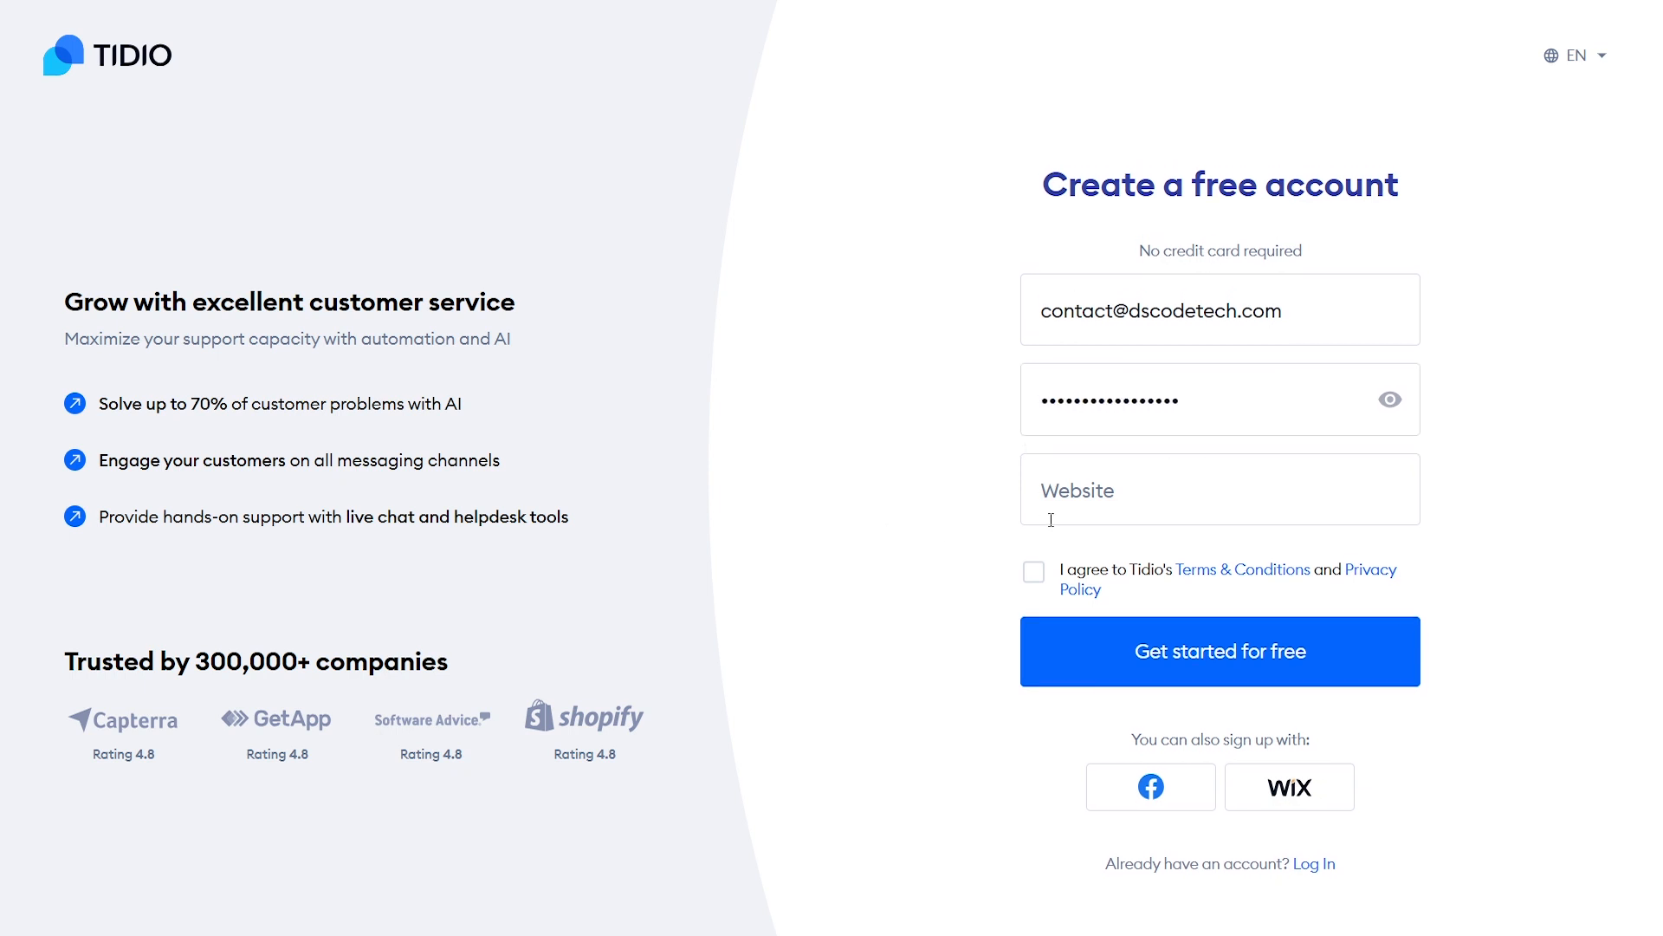
{"action": "left_click", "coordinate": [1171, 491]}
{"action": "type", "text": "www"}
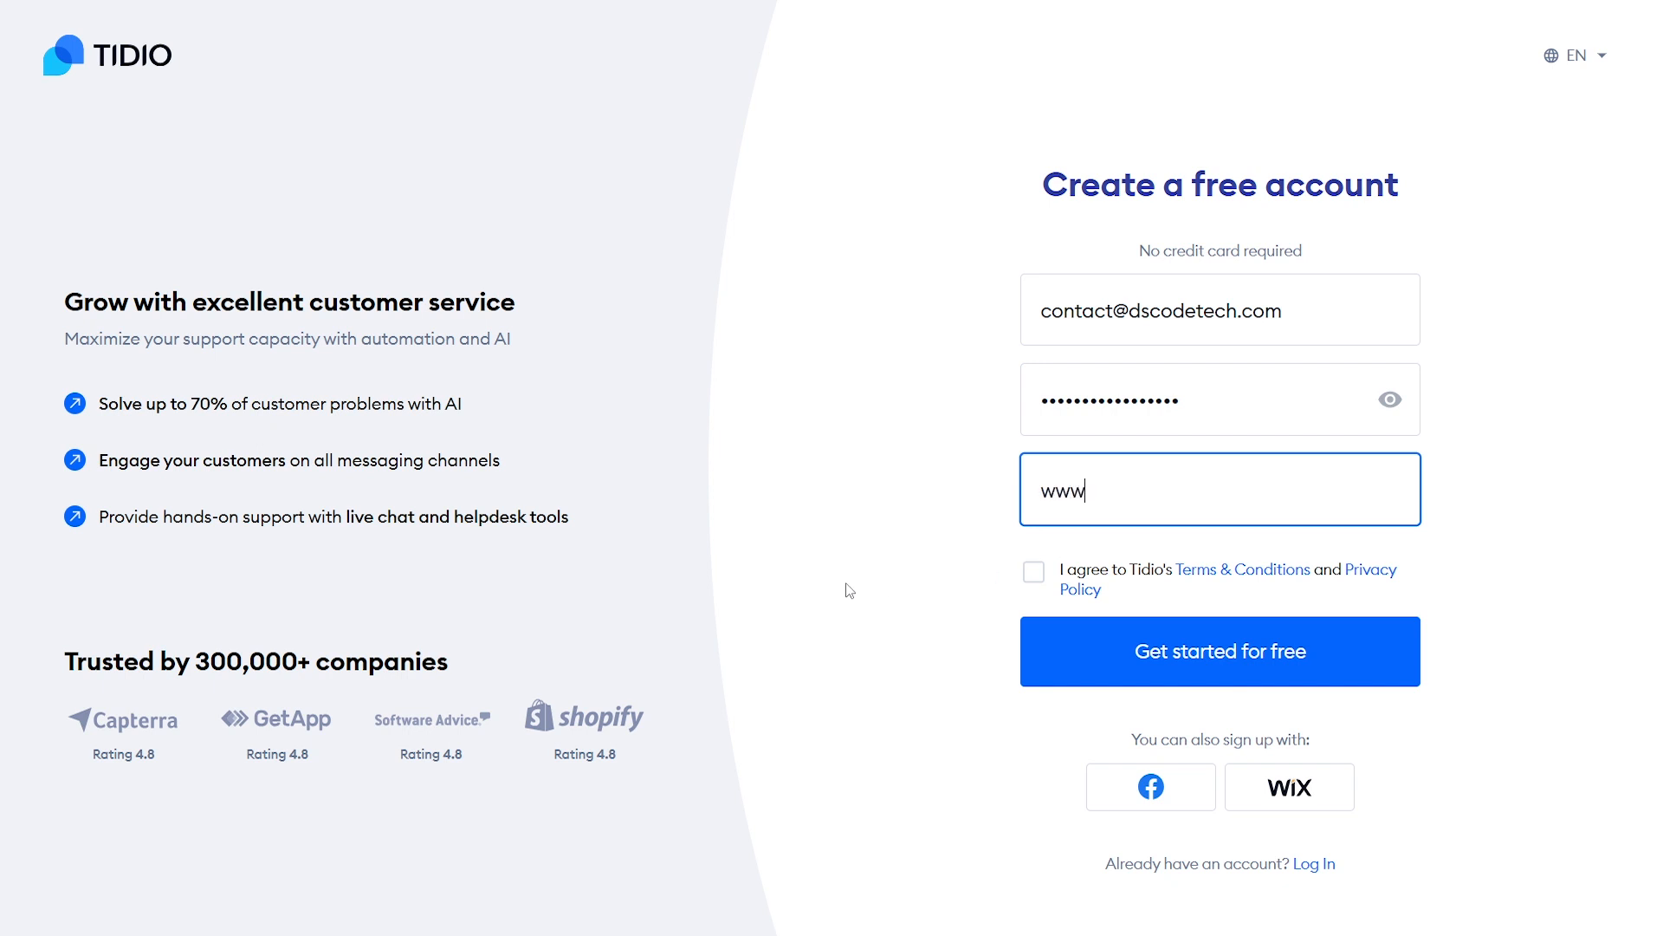
{"action": "type", "text": ".dscodetech.com"}
{"action": "left_click", "coordinate": [860, 532]}
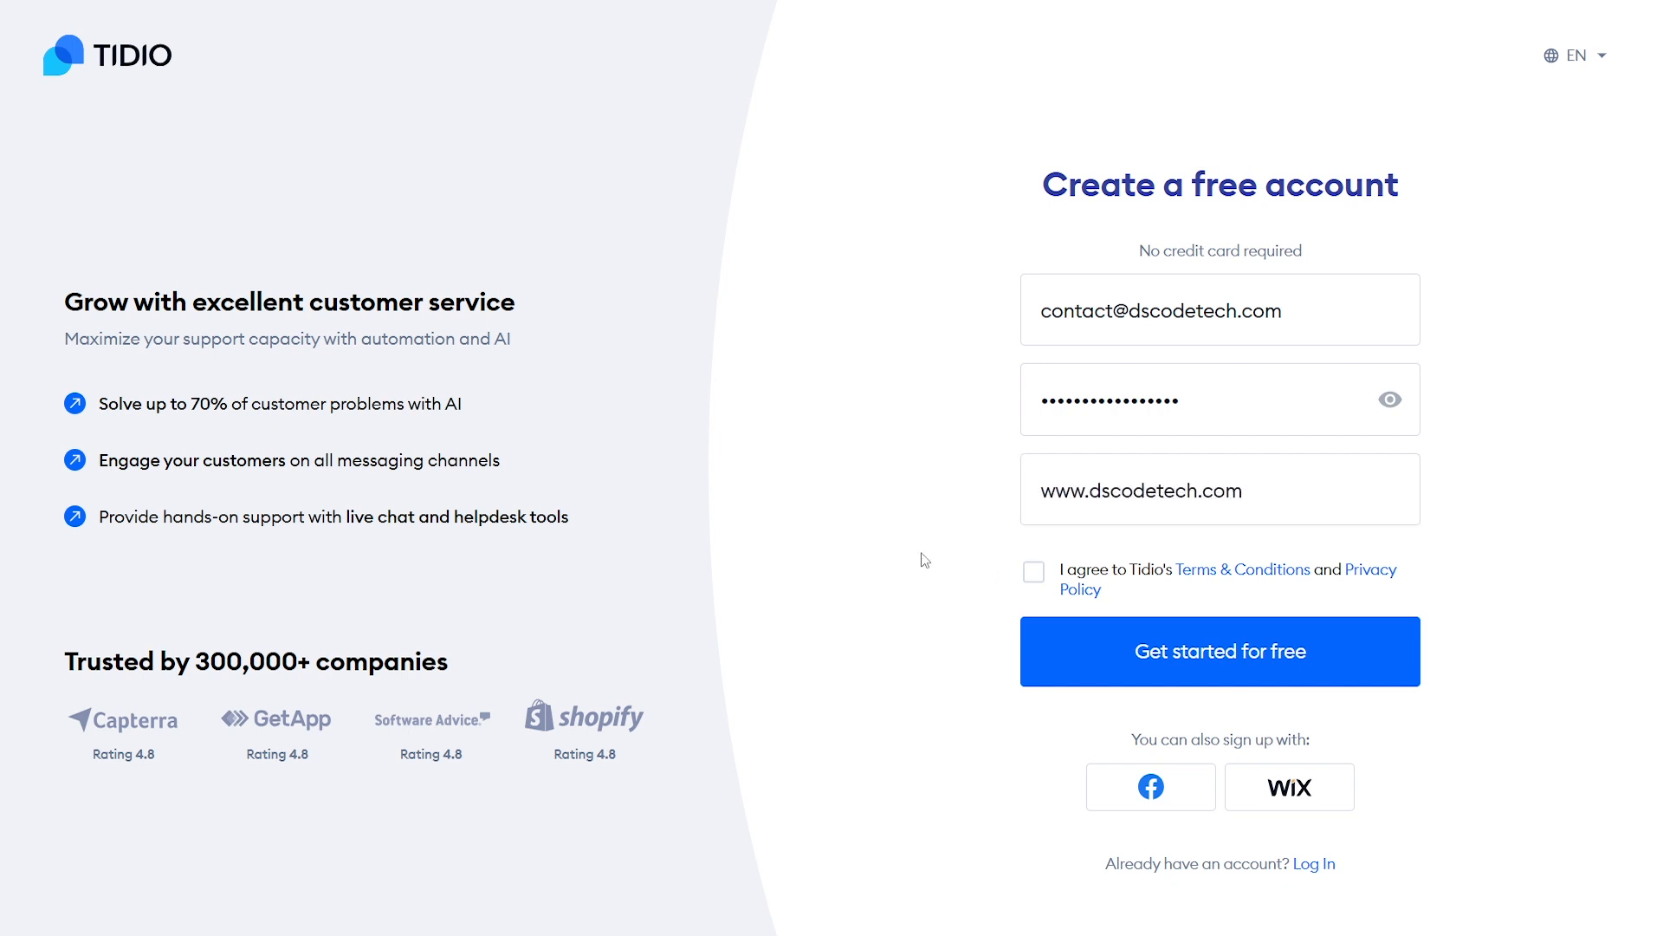
{"action": "left_click", "coordinate": [1032, 573]}
{"action": "left_click", "coordinate": [1230, 680]}
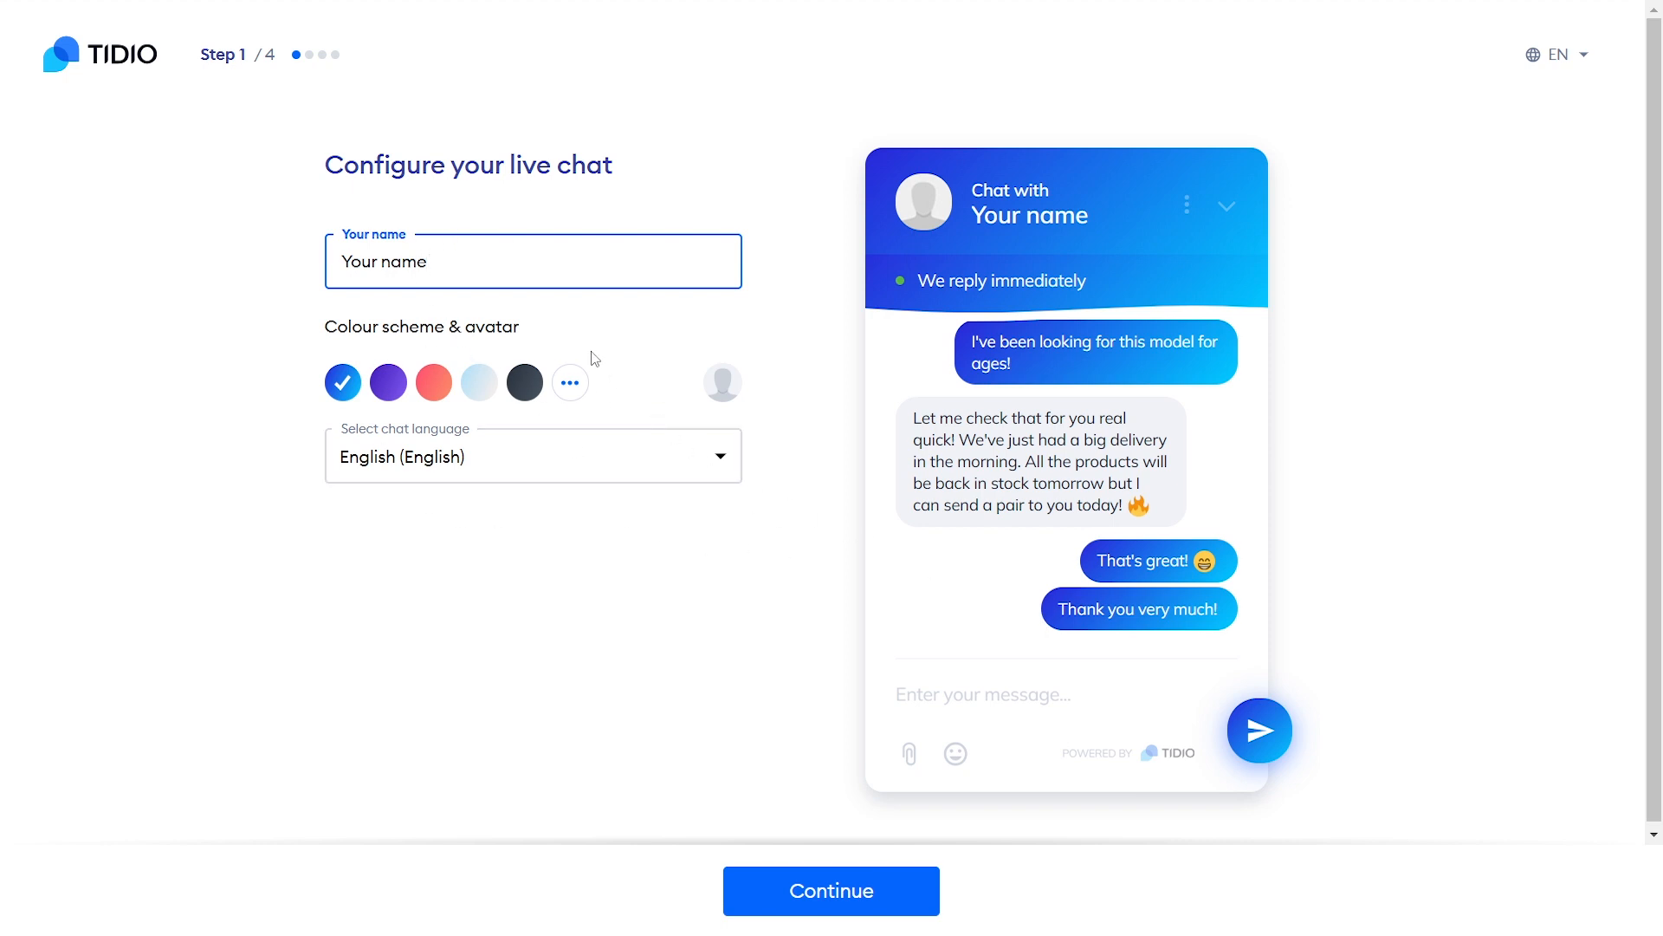
Replace the placeholder live chat name with 'DS CODE'
{"action": "left_click_drag", "start_coordinate": [536, 269], "coordinate": [346, 270]}
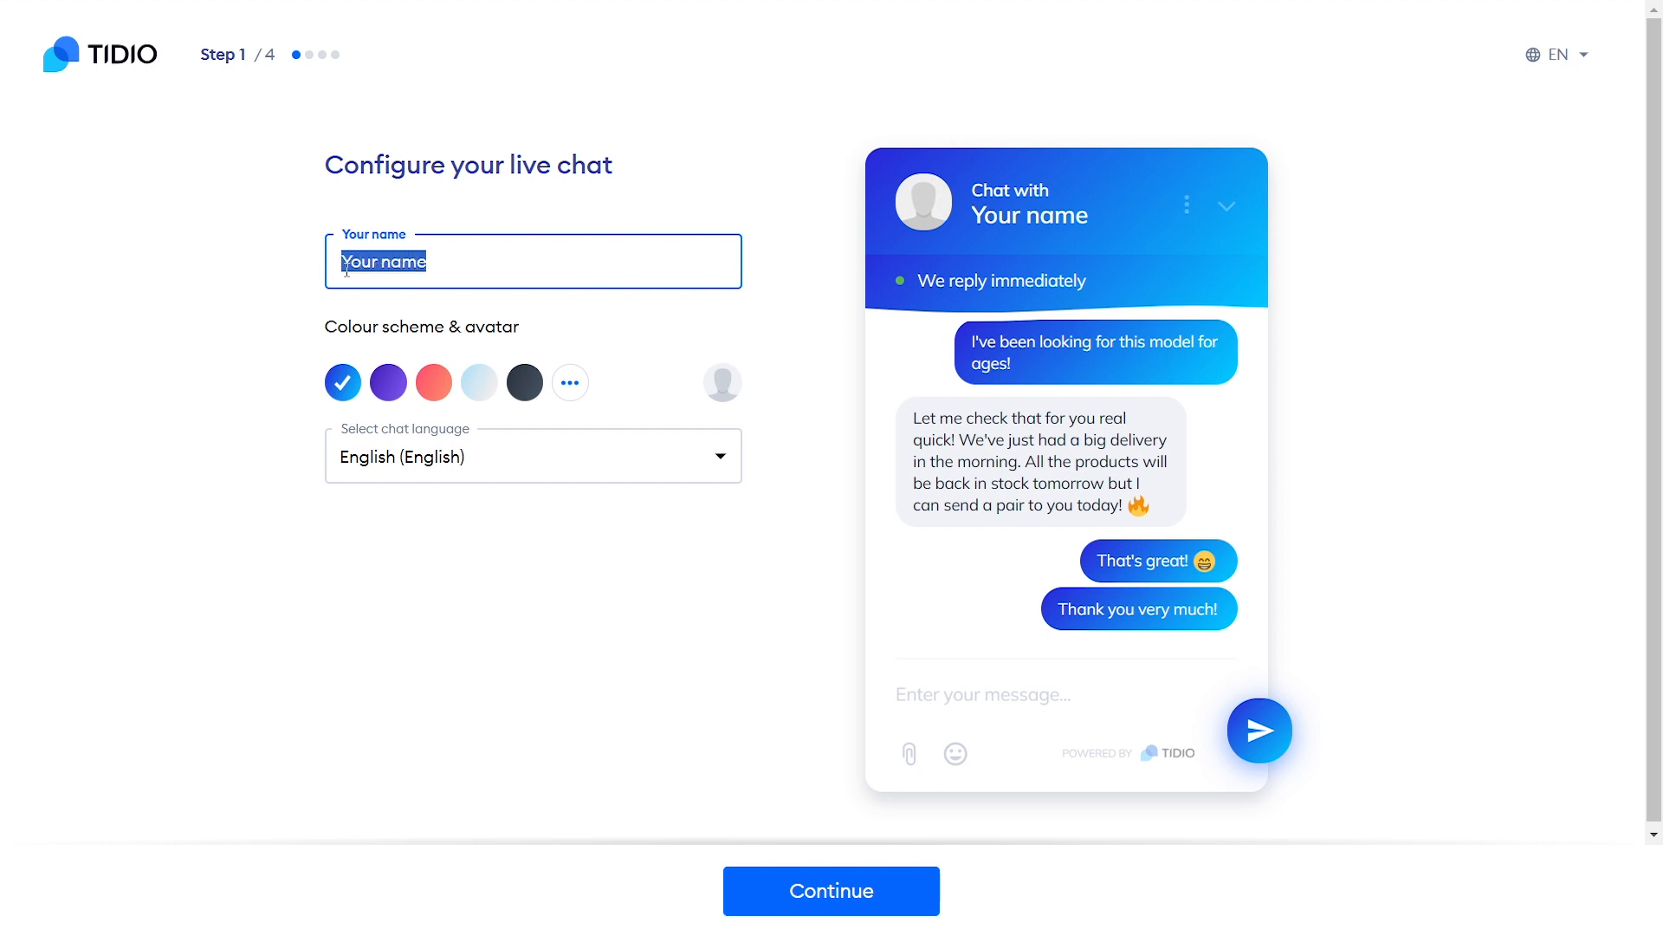
{"action": "key", "text": "BackSpace"}
{"action": "type", "text": "DS"}
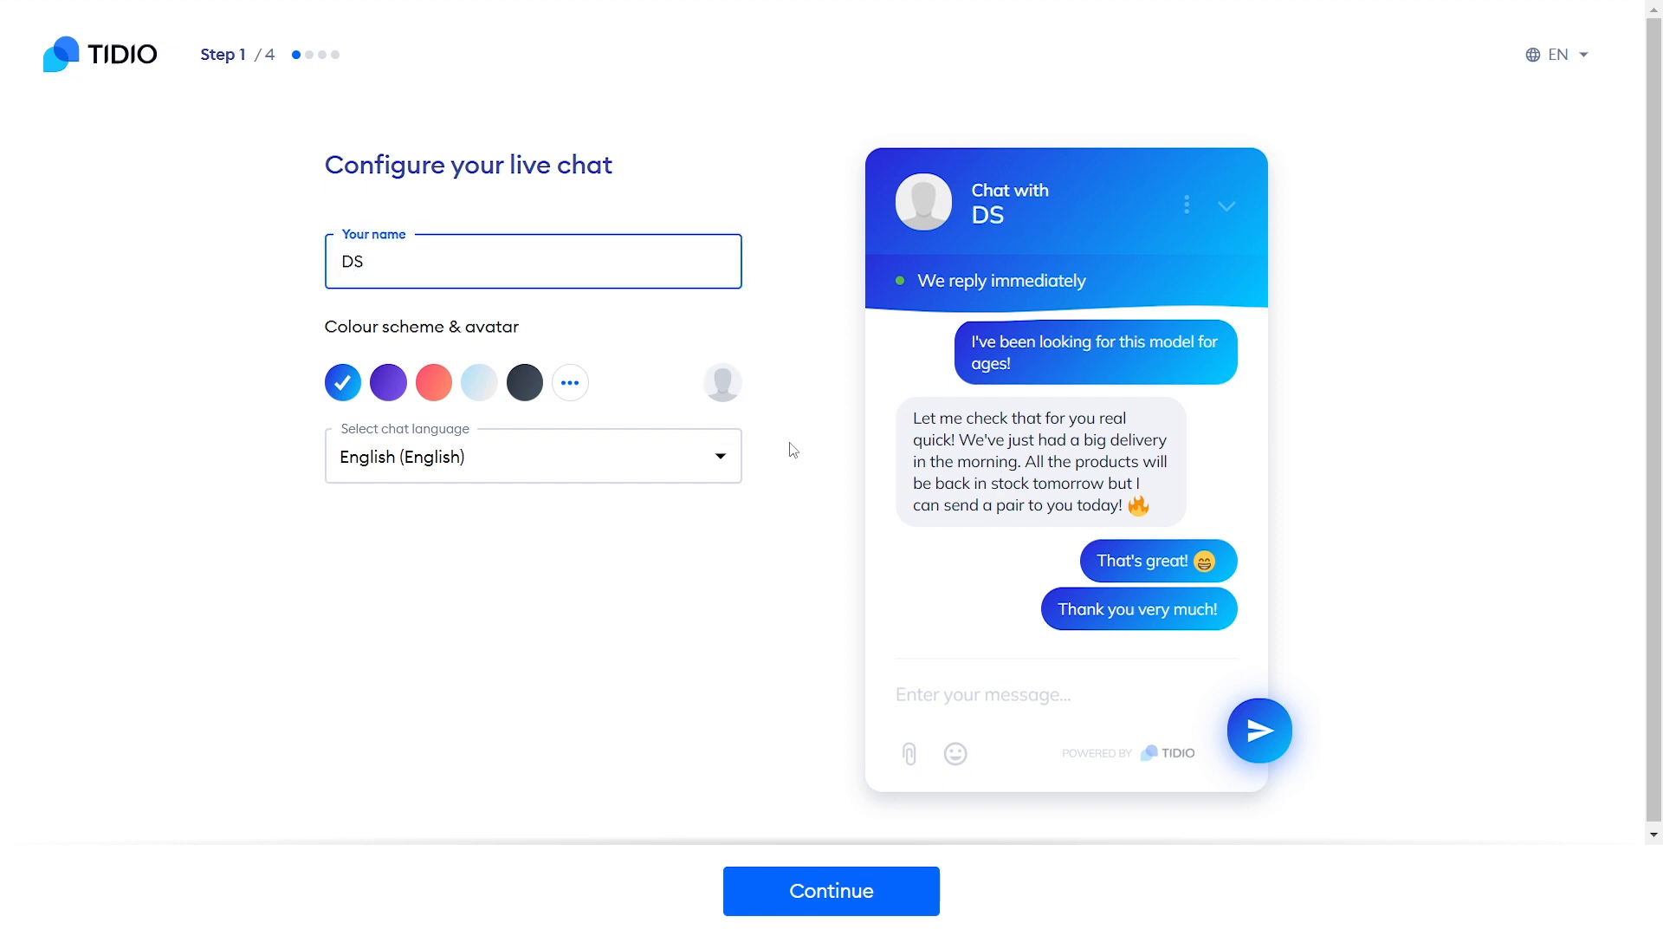
{"action": "type", "text": " CODE"}
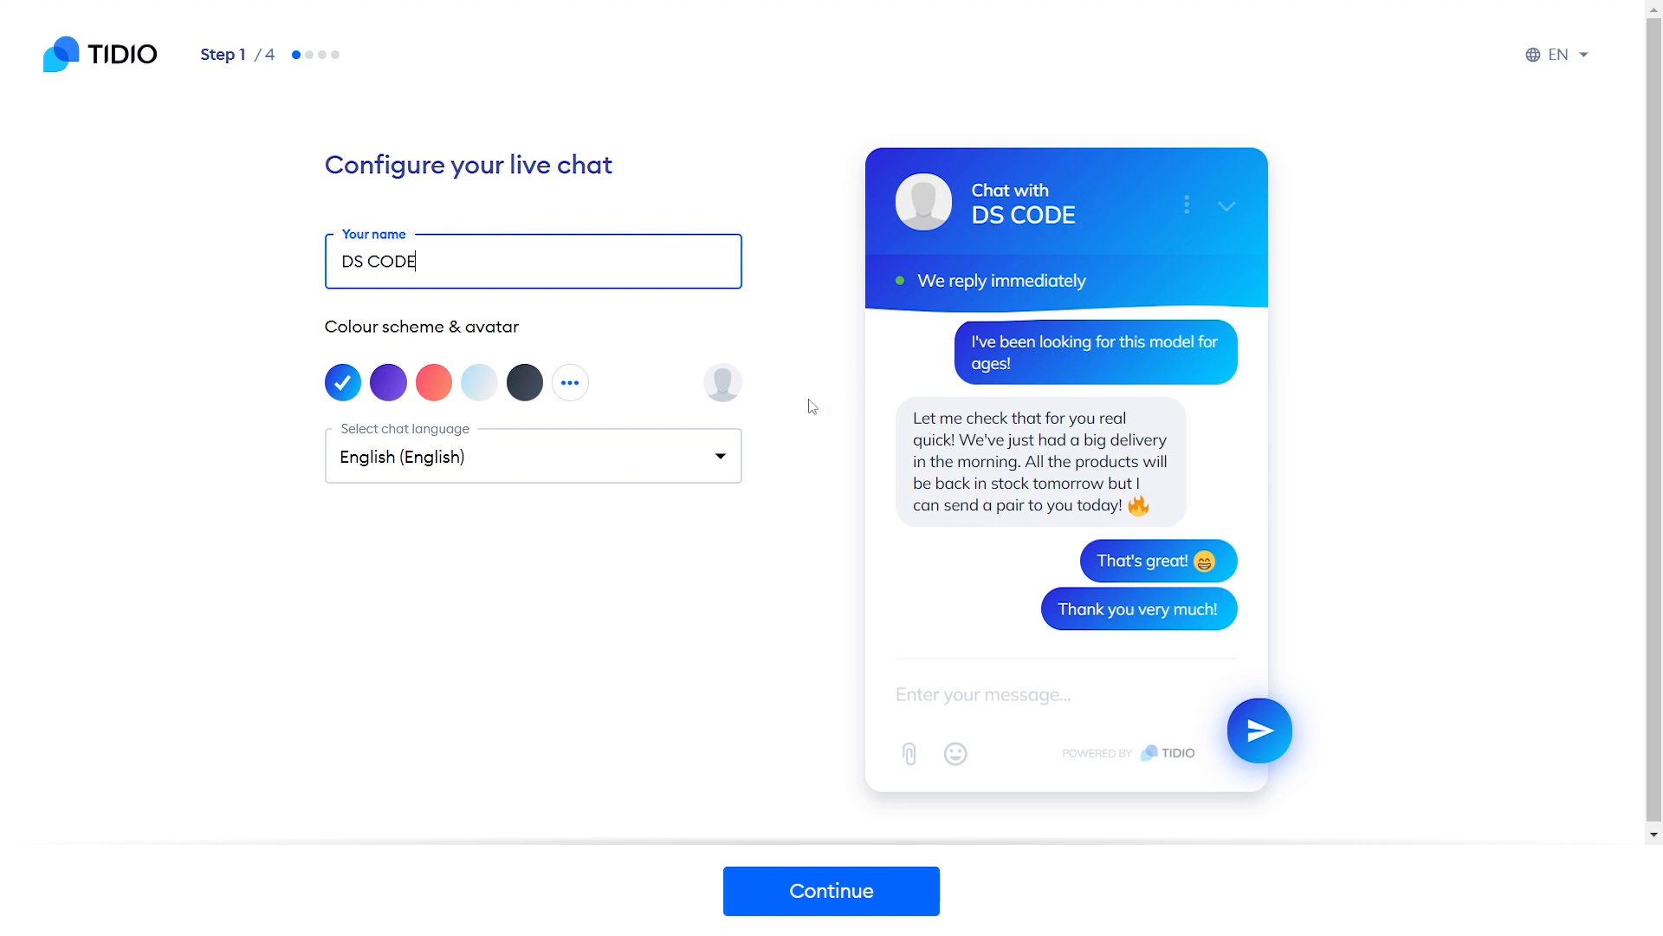
Preview the purple, blue and red colour schemes on the chat widget
{"action": "left_click", "coordinate": [391, 395]}
{"action": "left_click", "coordinate": [351, 394]}
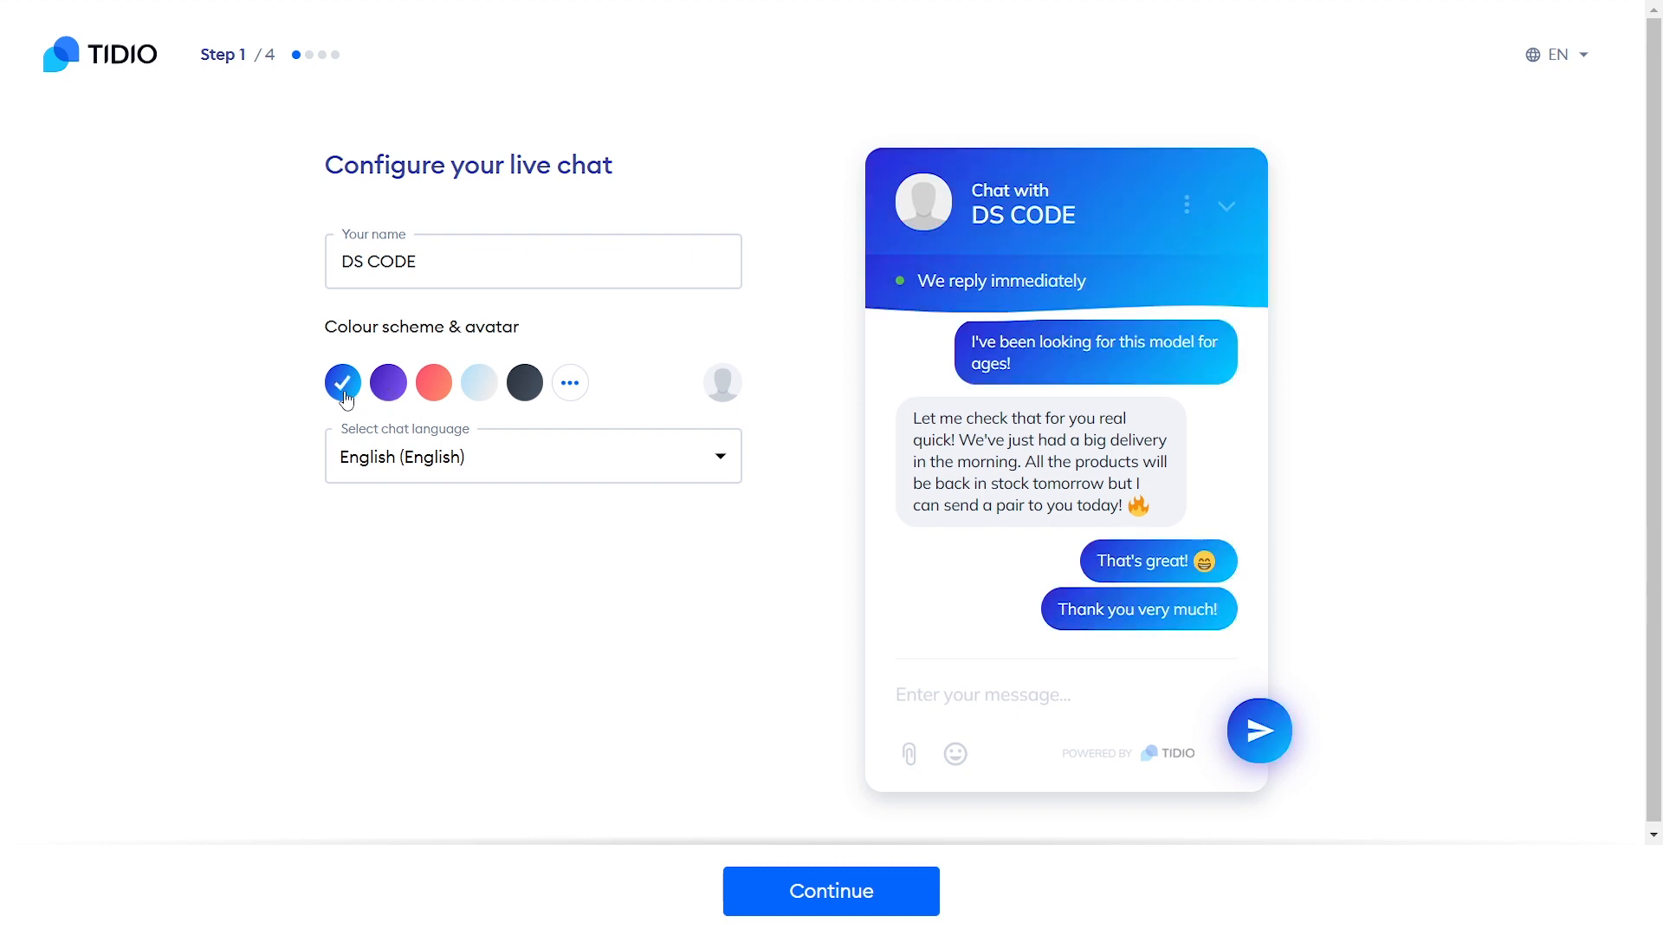
{"action": "left_click", "coordinate": [429, 392]}
Try a custom crimson colour, then settle on the teal colour scheme
{"action": "left_click", "coordinate": [571, 398]}
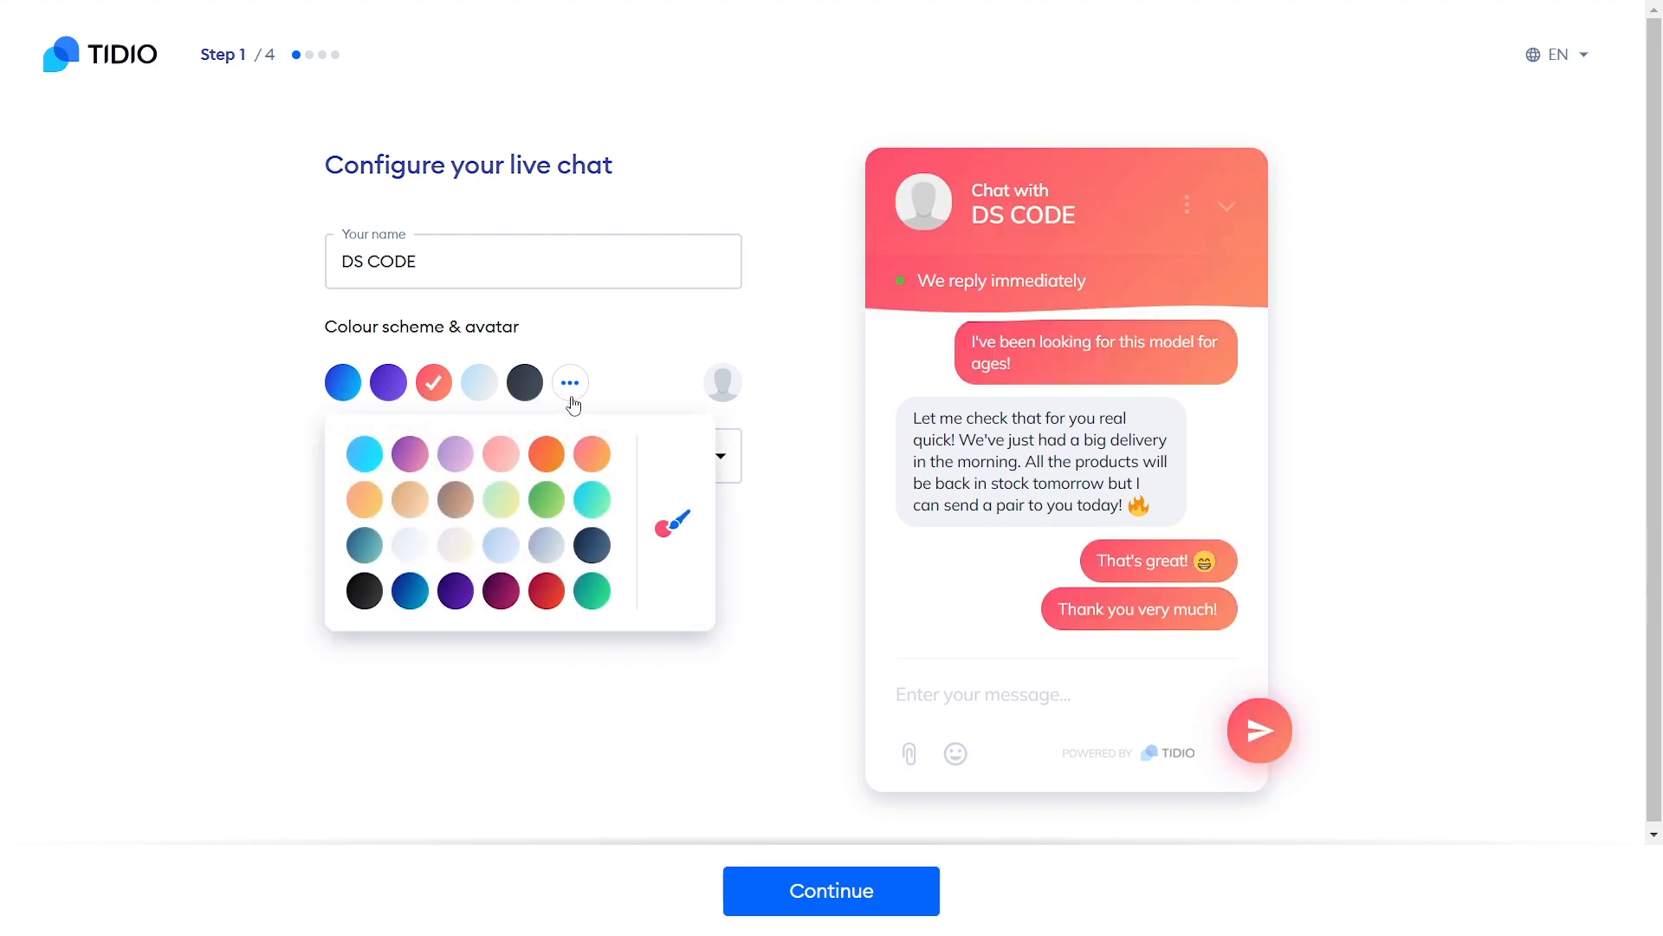
{"action": "left_click", "coordinate": [670, 530]}
{"action": "left_click_drag", "start_coordinate": [524, 419], "coordinate": [573, 456]}
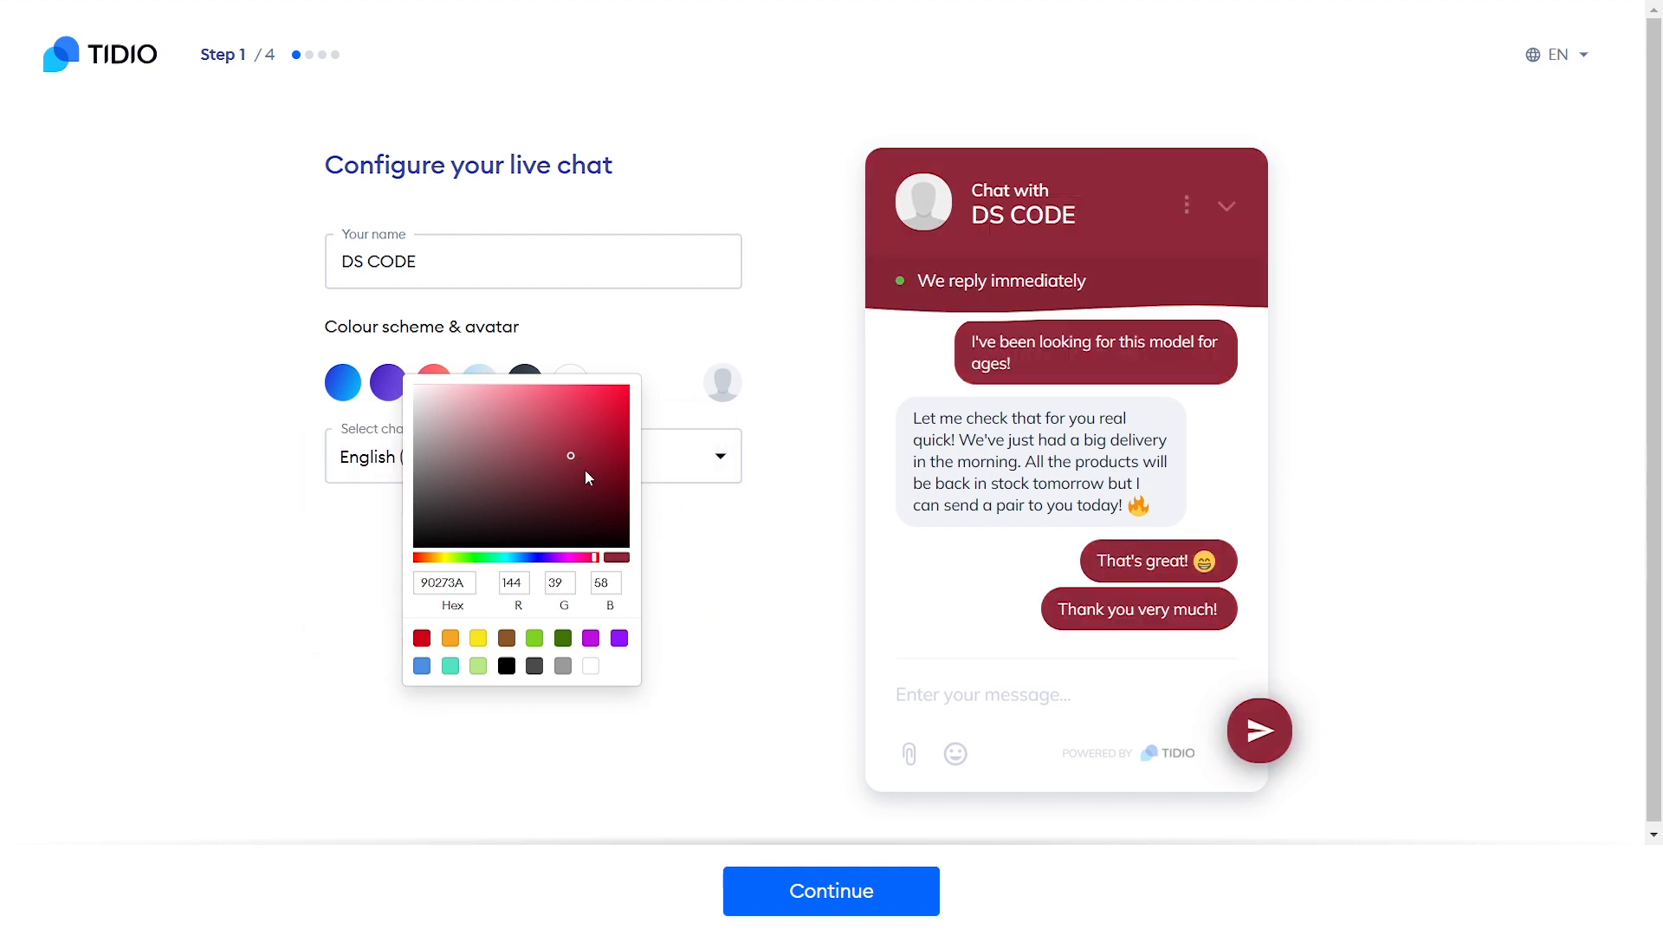
{"action": "left_click", "coordinate": [673, 486]}
{"action": "left_click", "coordinate": [570, 382]}
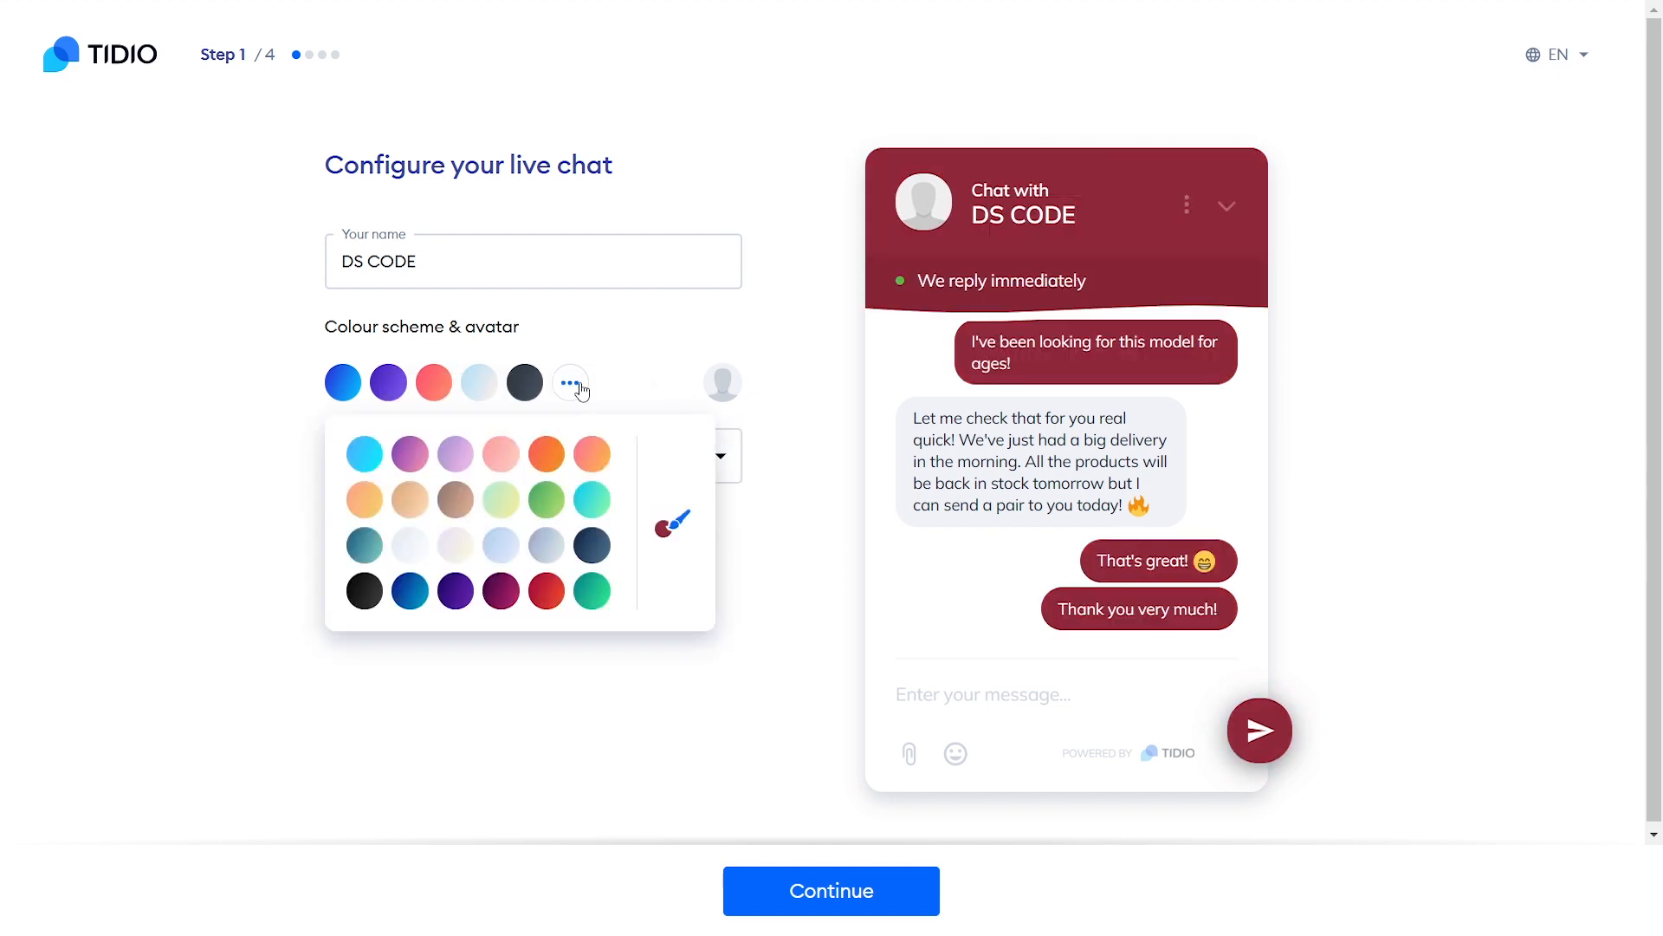
{"action": "left_click", "coordinate": [365, 546]}
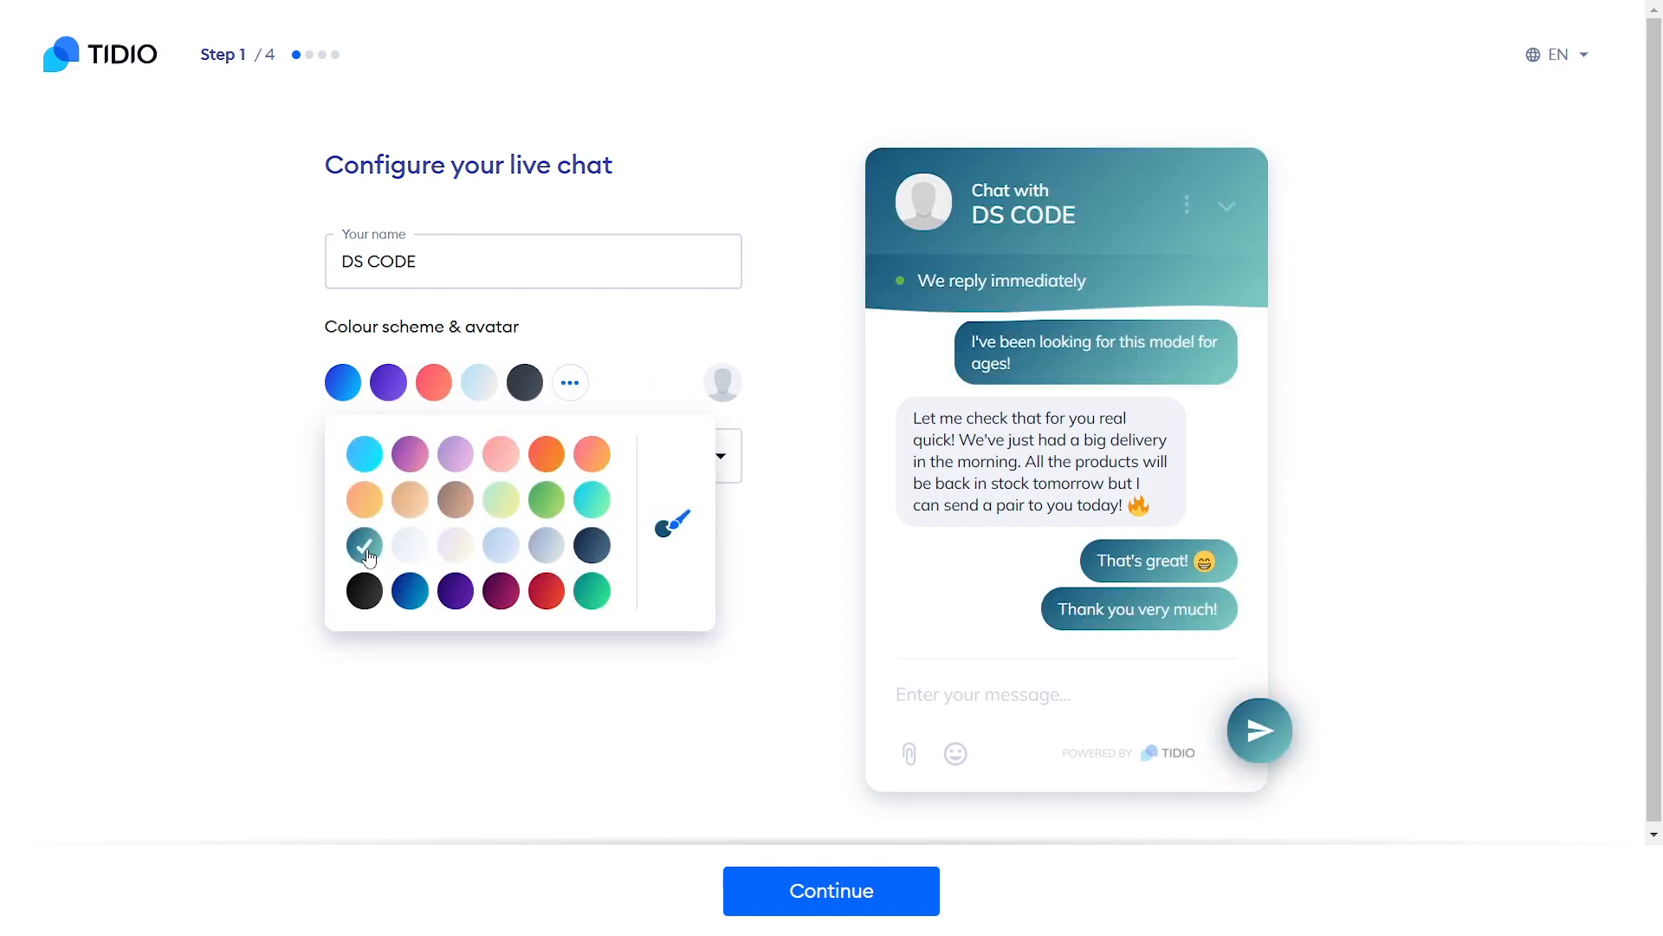
{"action": "left_click", "coordinate": [795, 562]}
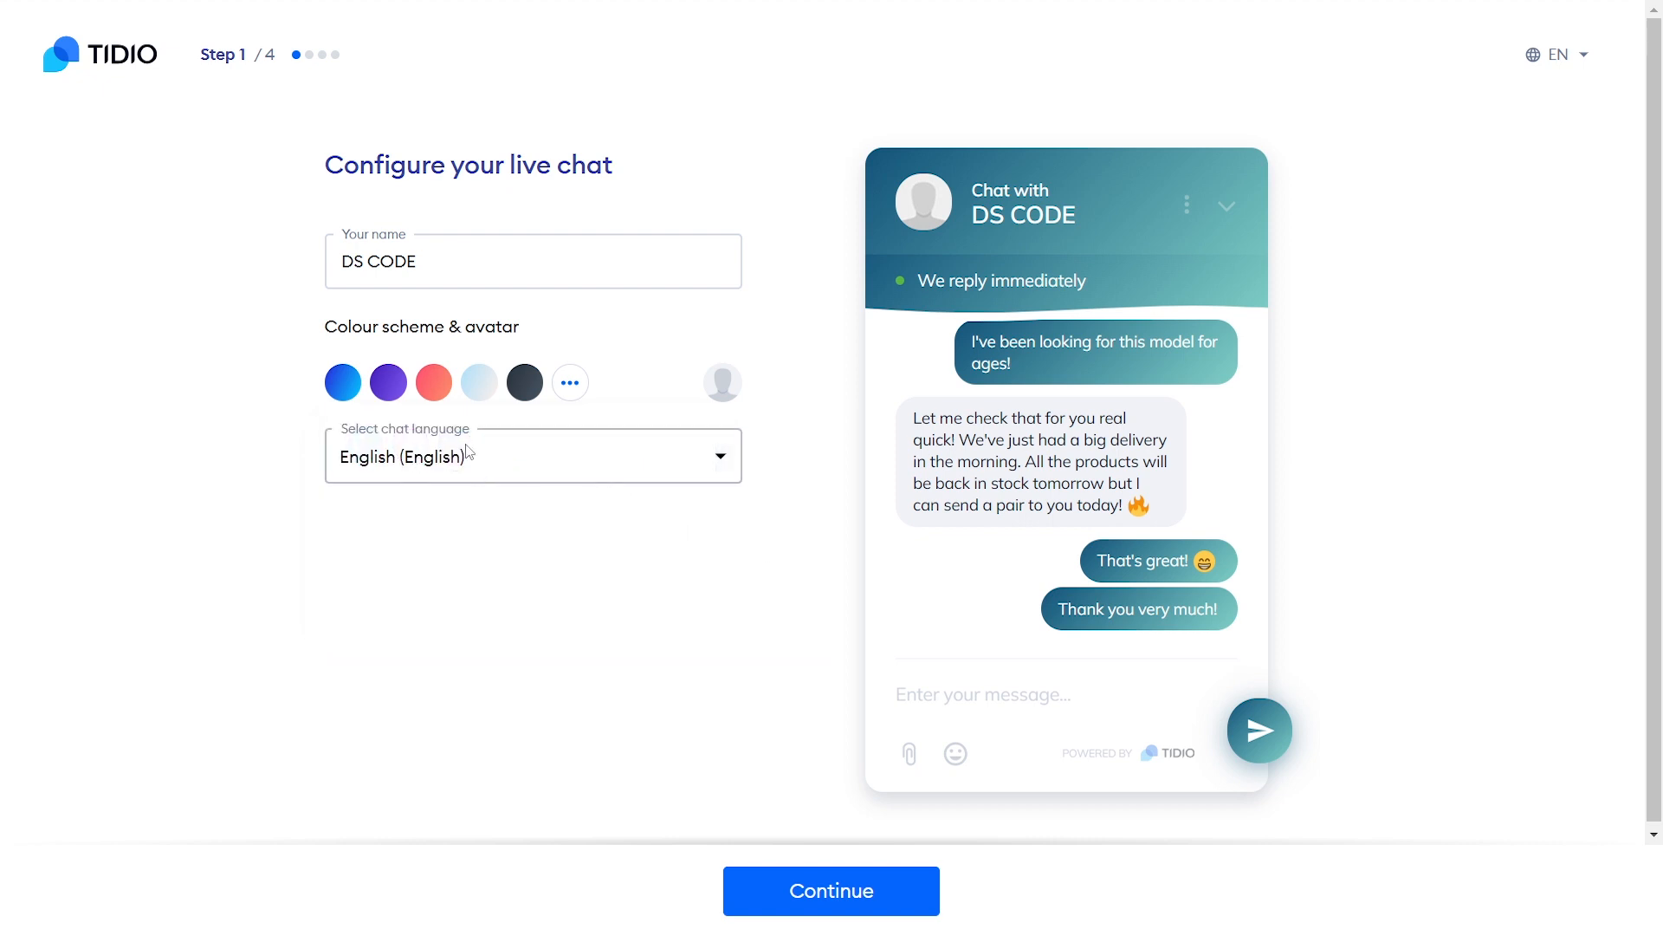
Keep English as the chat language and proceed to Step 2
{"action": "left_click", "coordinate": [535, 462]}
{"action": "scroll", "coordinate": [553, 582], "scroll_direction": "down", "scroll_amount": 6}
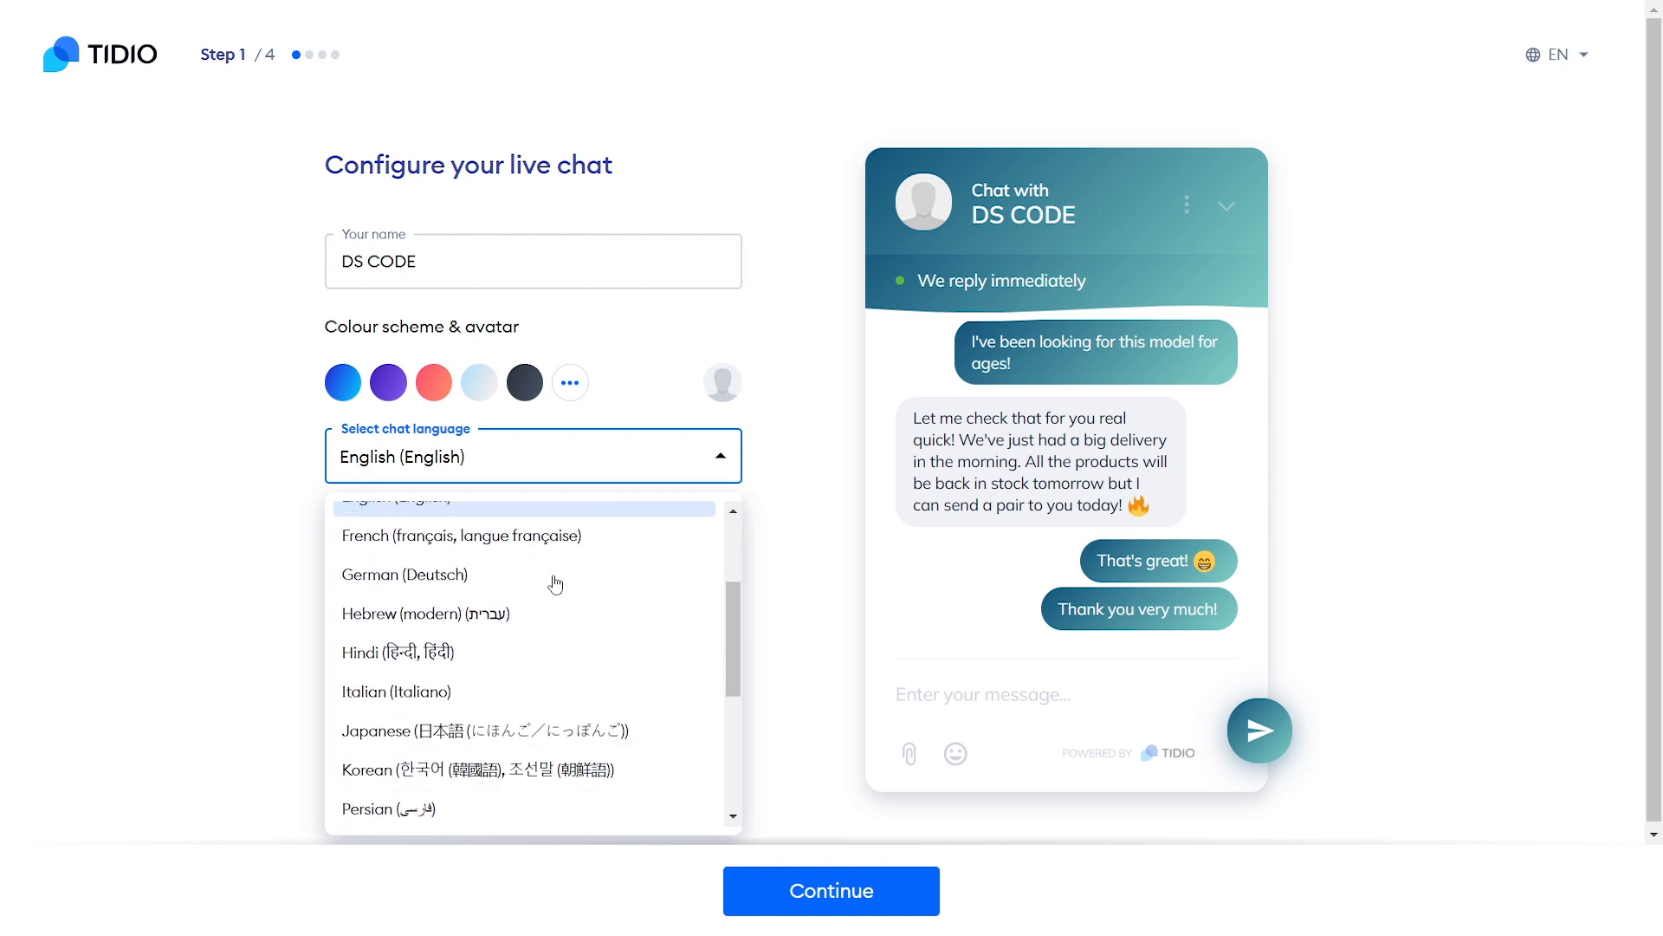
{"action": "scroll", "coordinate": [556, 583], "scroll_direction": "up", "scroll_amount": 3}
{"action": "scroll", "coordinate": [556, 584], "scroll_direction": "up", "scroll_amount": 4}
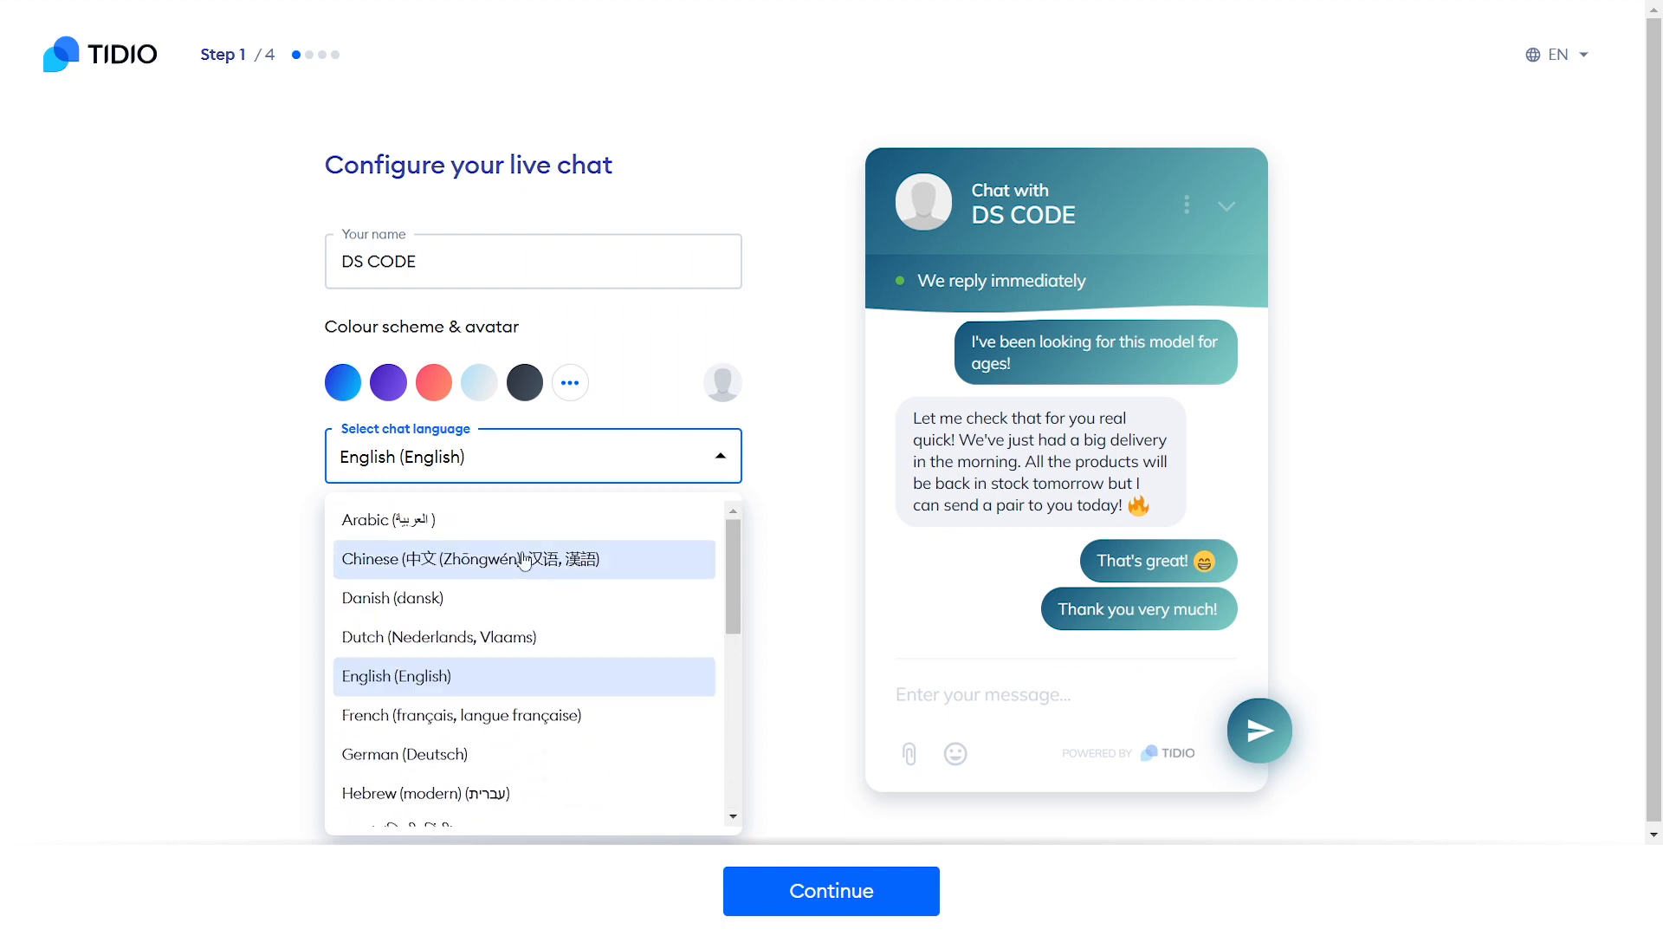
{"action": "left_click", "coordinate": [808, 591]}
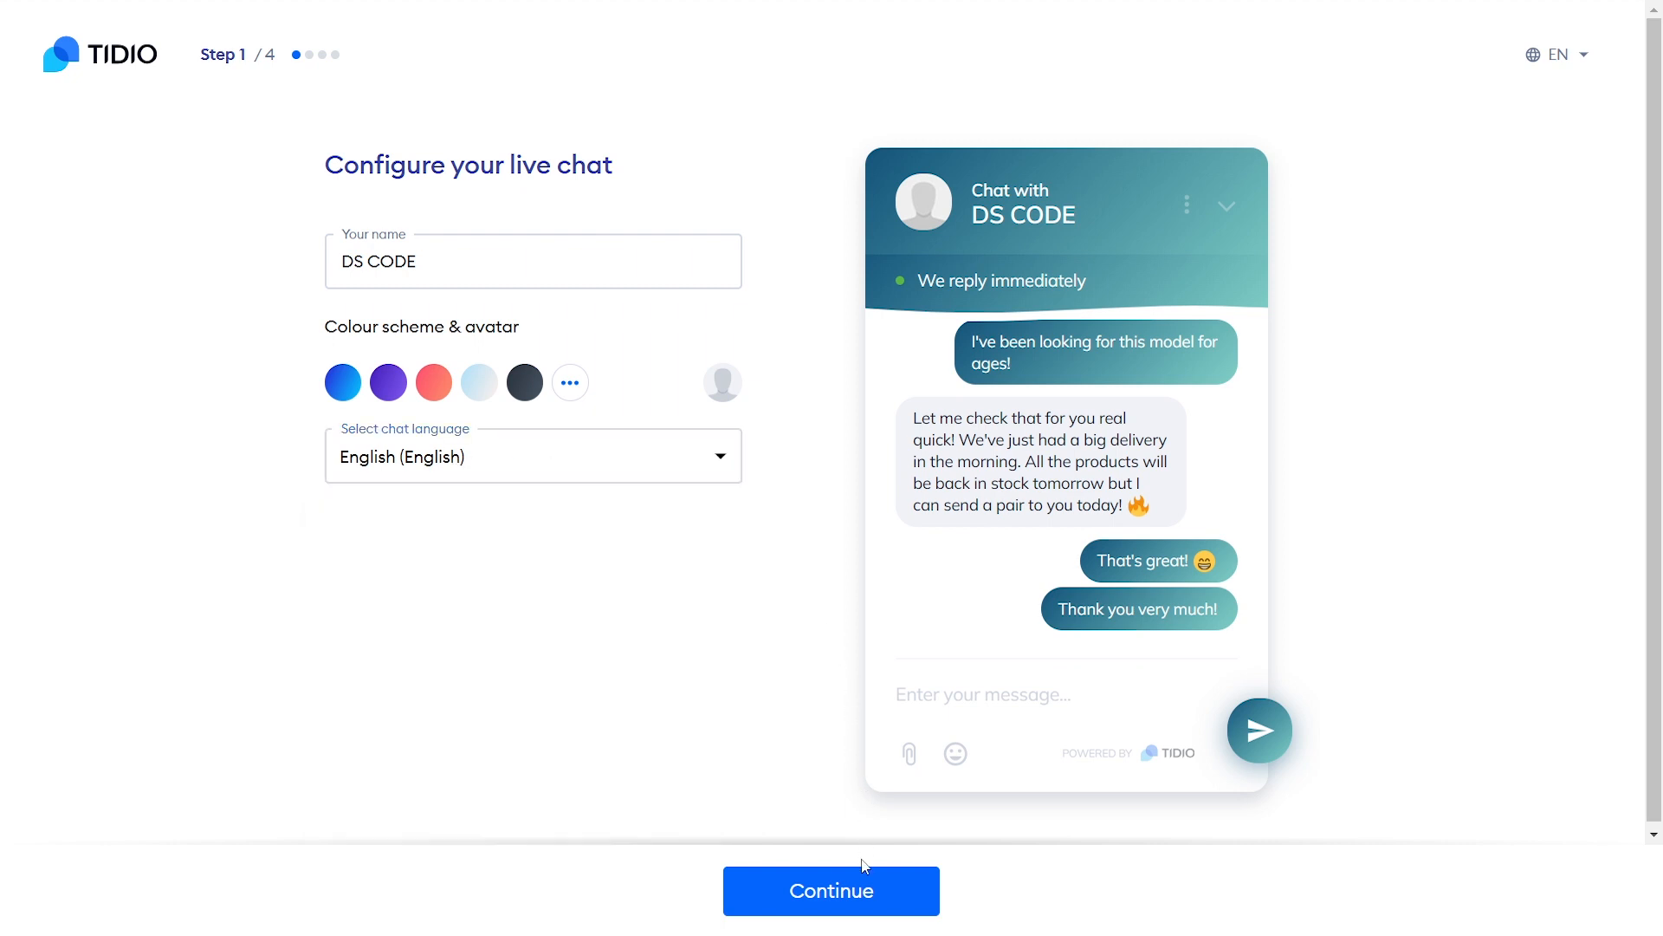
{"action": "left_click", "coordinate": [831, 893]}
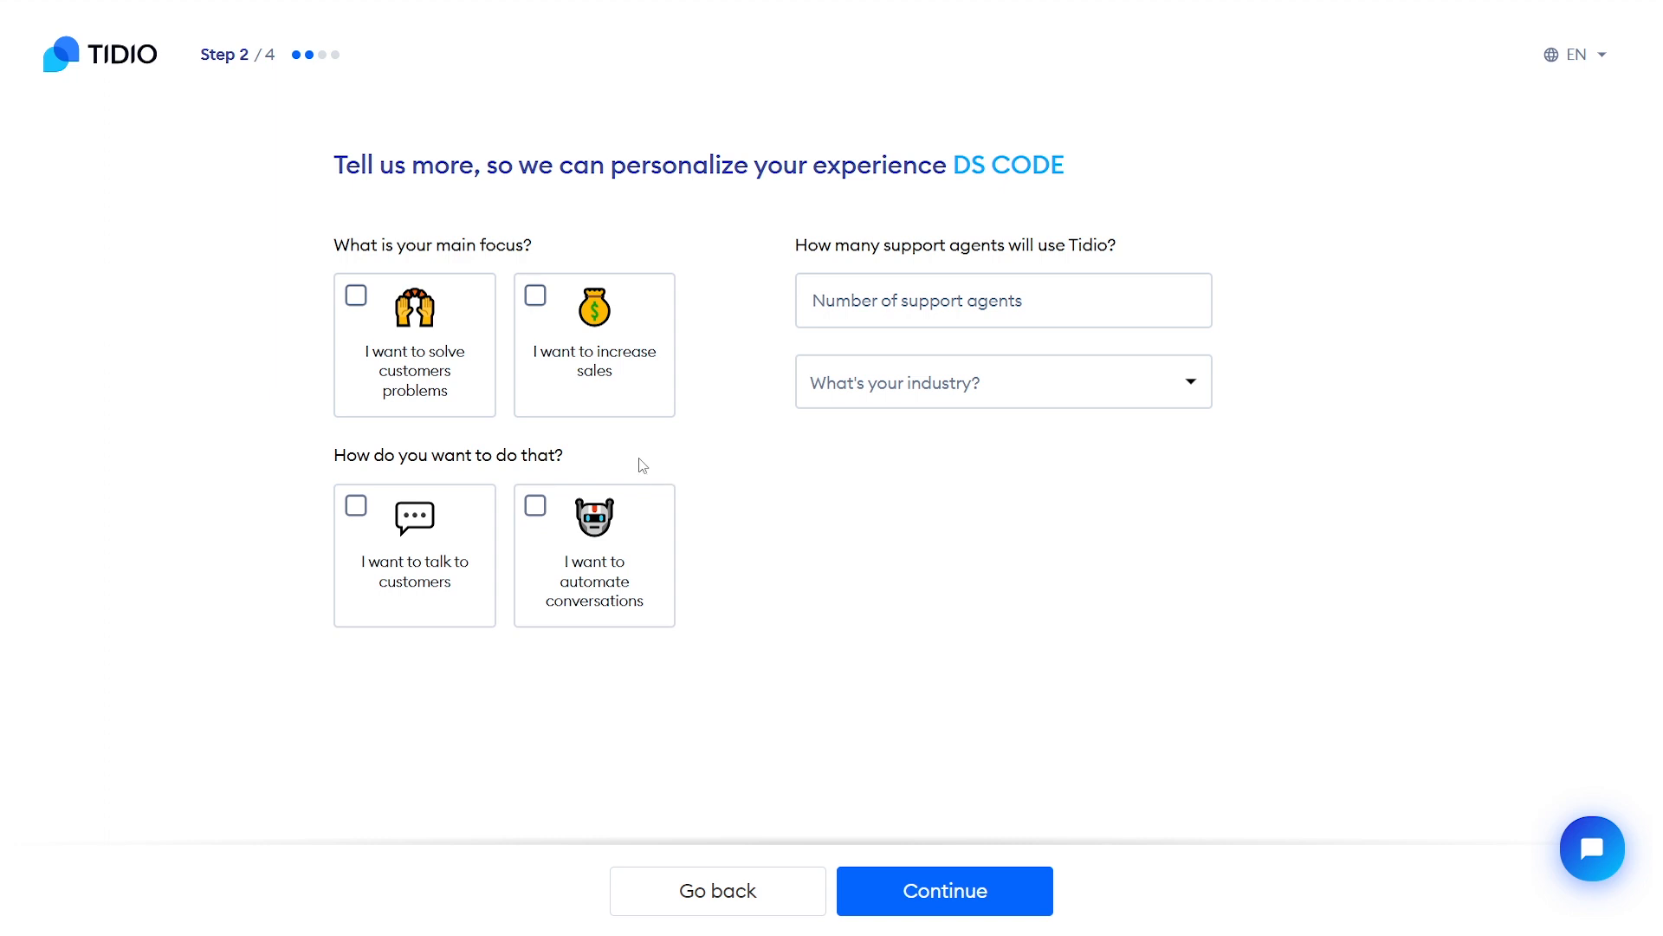
Select all four main-focus goals: solving problems, increasing sales, automating conversations, talking to customers
{"action": "left_click", "coordinate": [357, 297]}
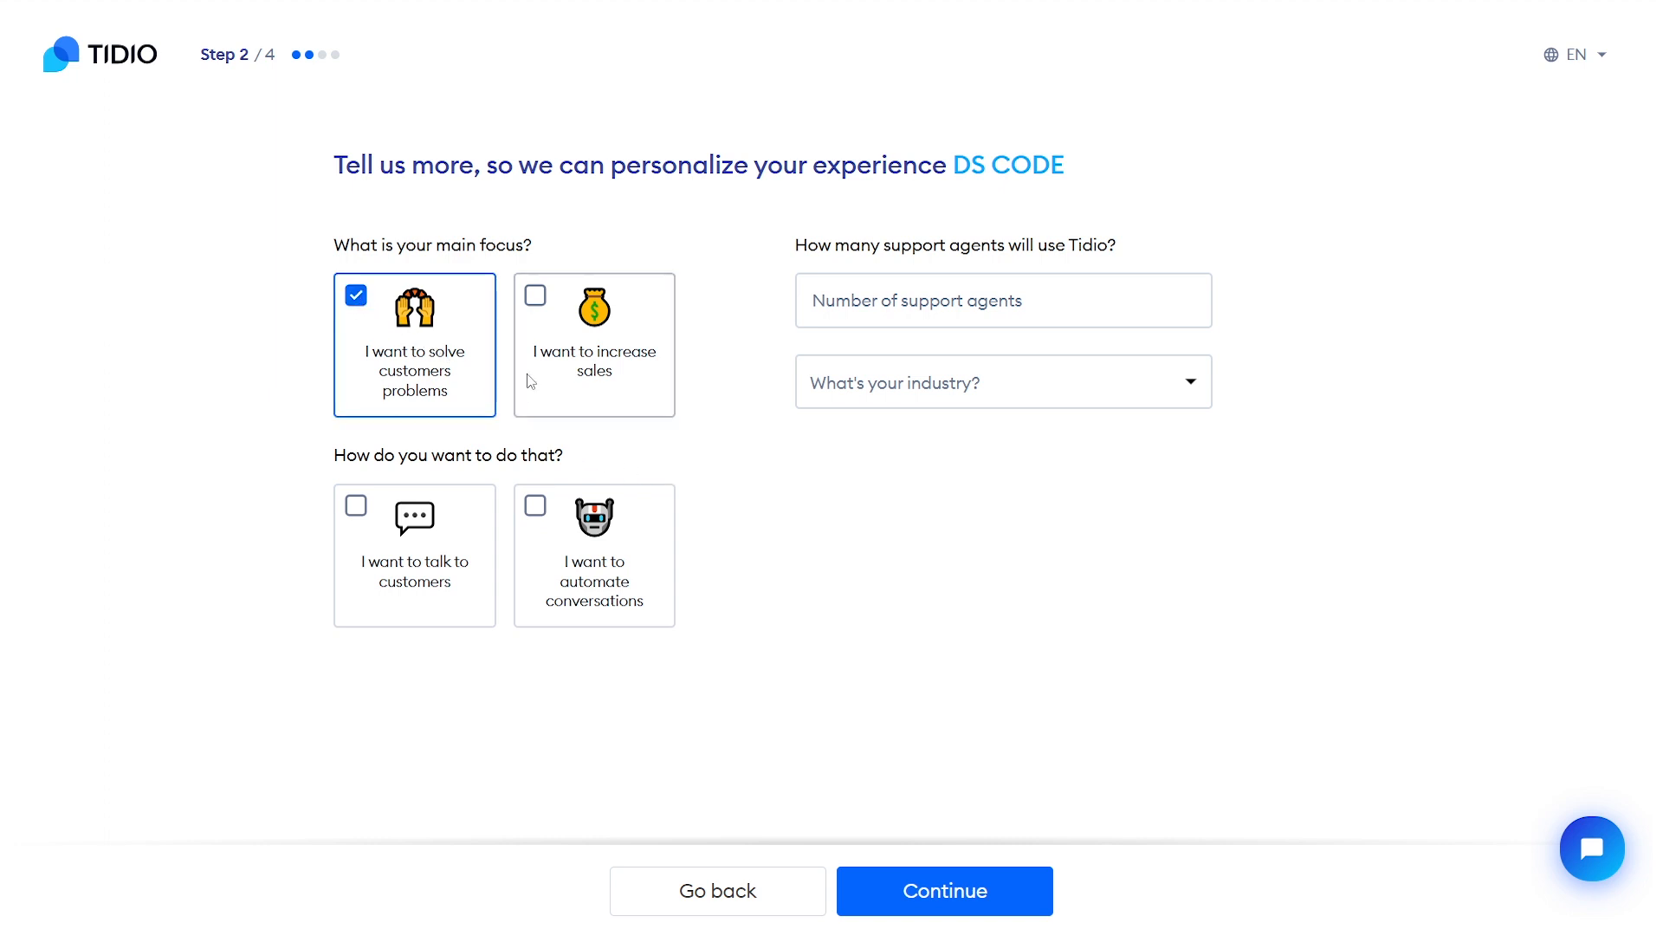
{"action": "left_click", "coordinate": [540, 305]}
{"action": "left_click", "coordinate": [541, 518]}
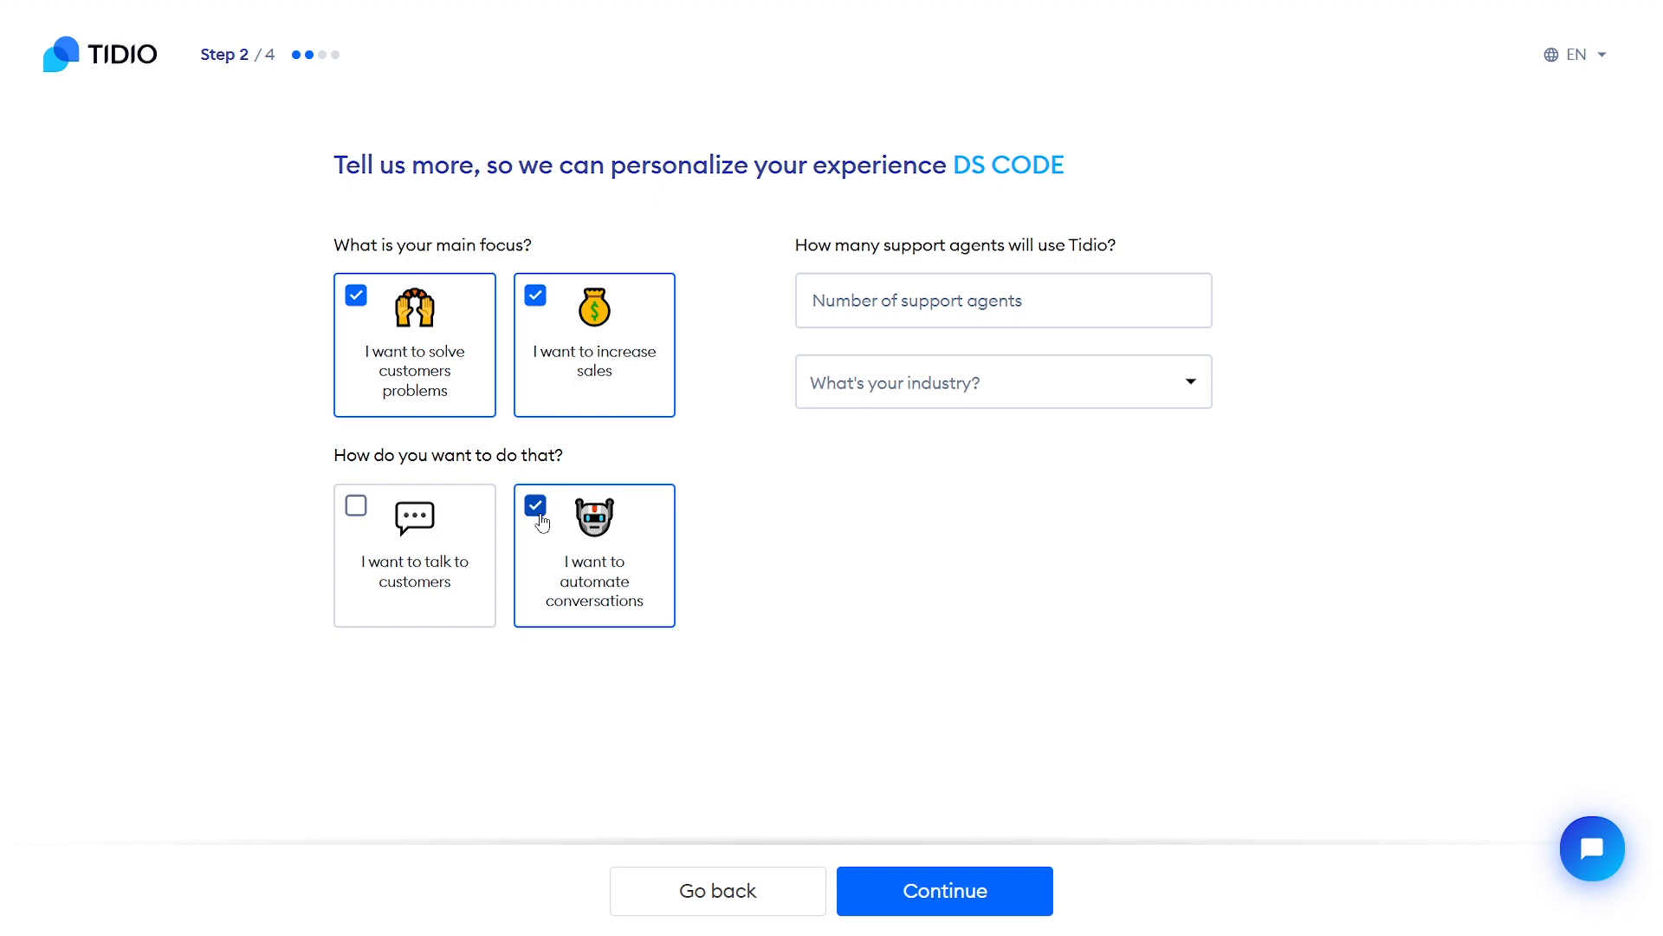
{"action": "left_click", "coordinate": [356, 506]}
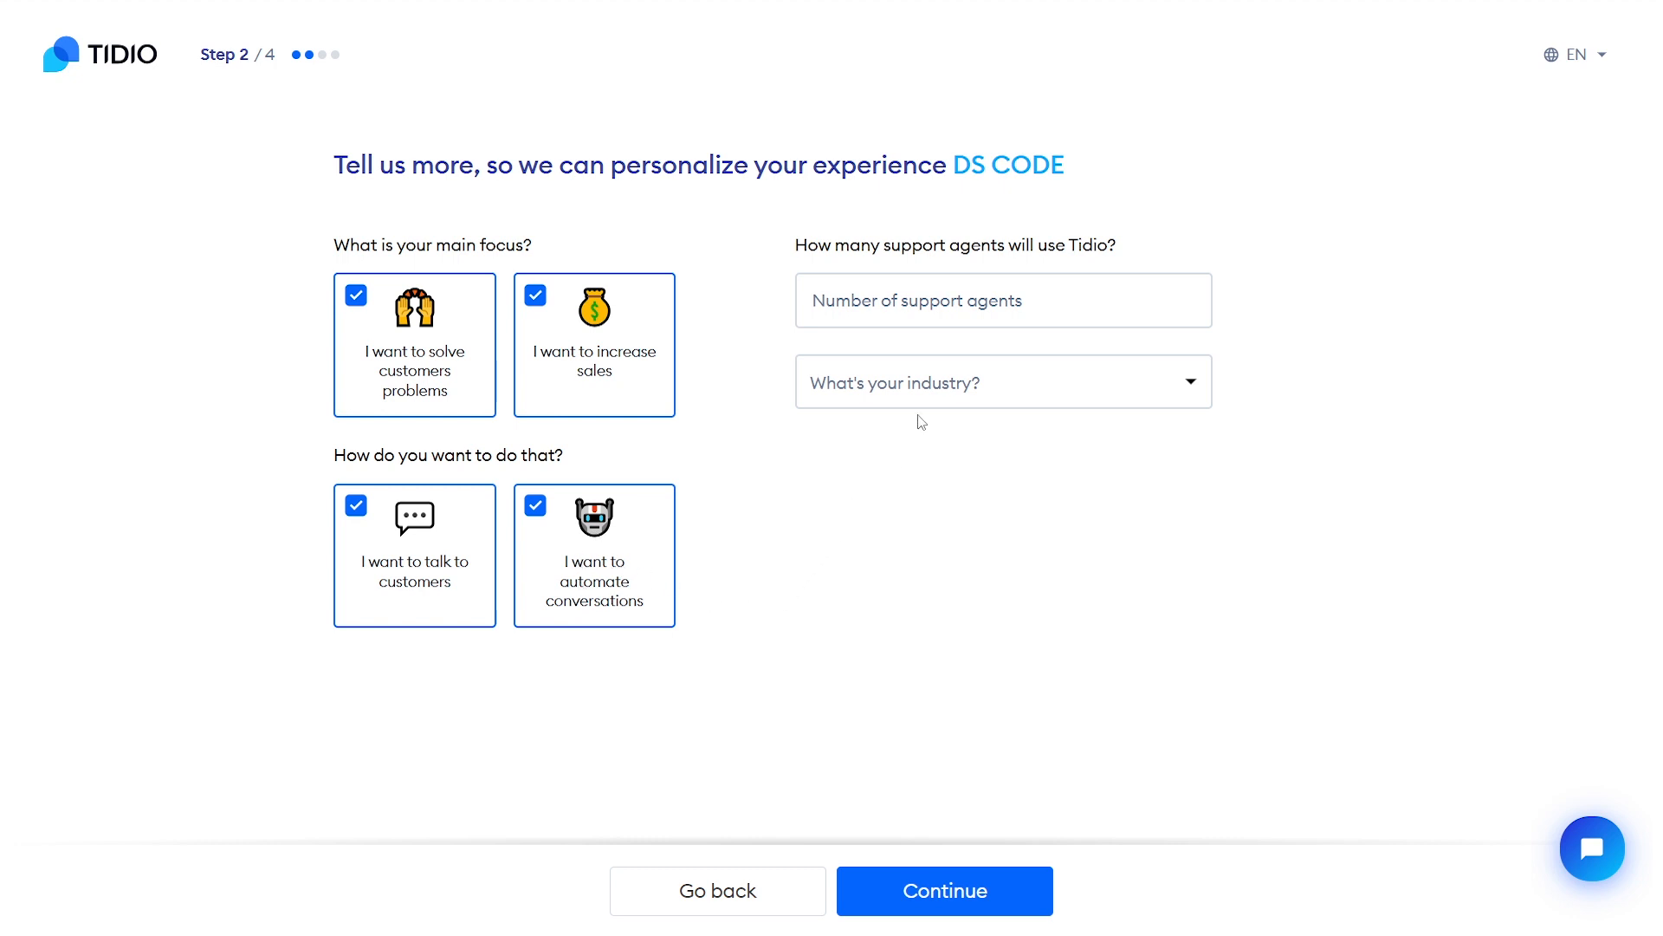
Set 1 support agent, Online Store industry and 250+ customers last month, then continue
{"action": "left_click", "coordinate": [944, 307]}
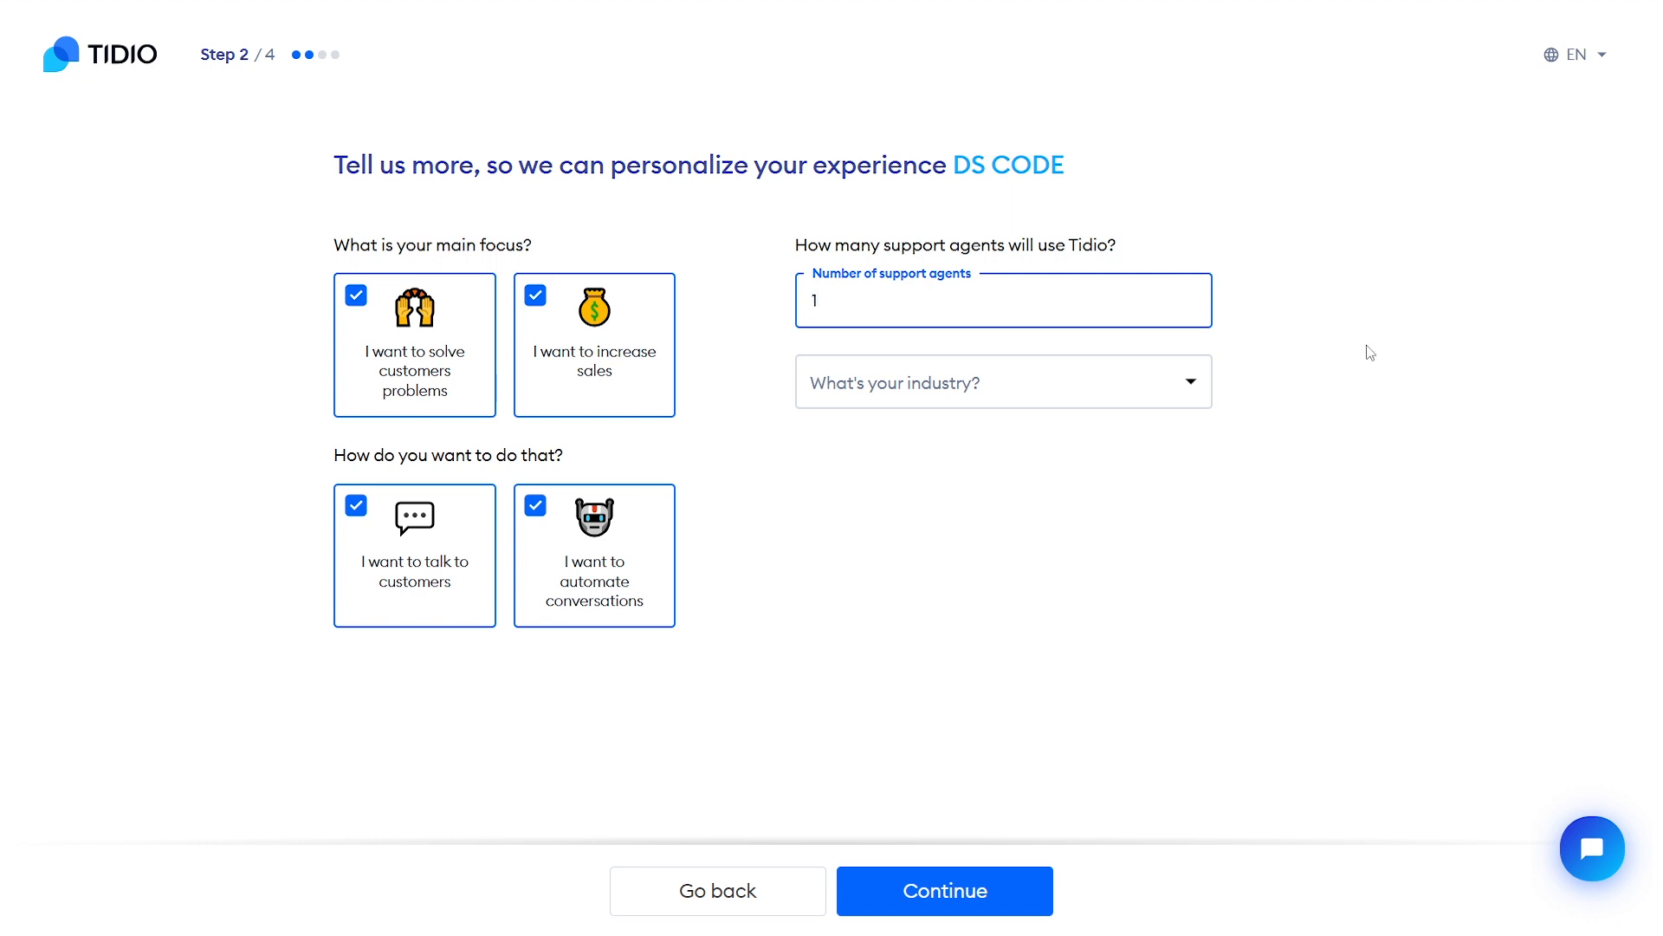
{"action": "left_click", "coordinate": [975, 404]}
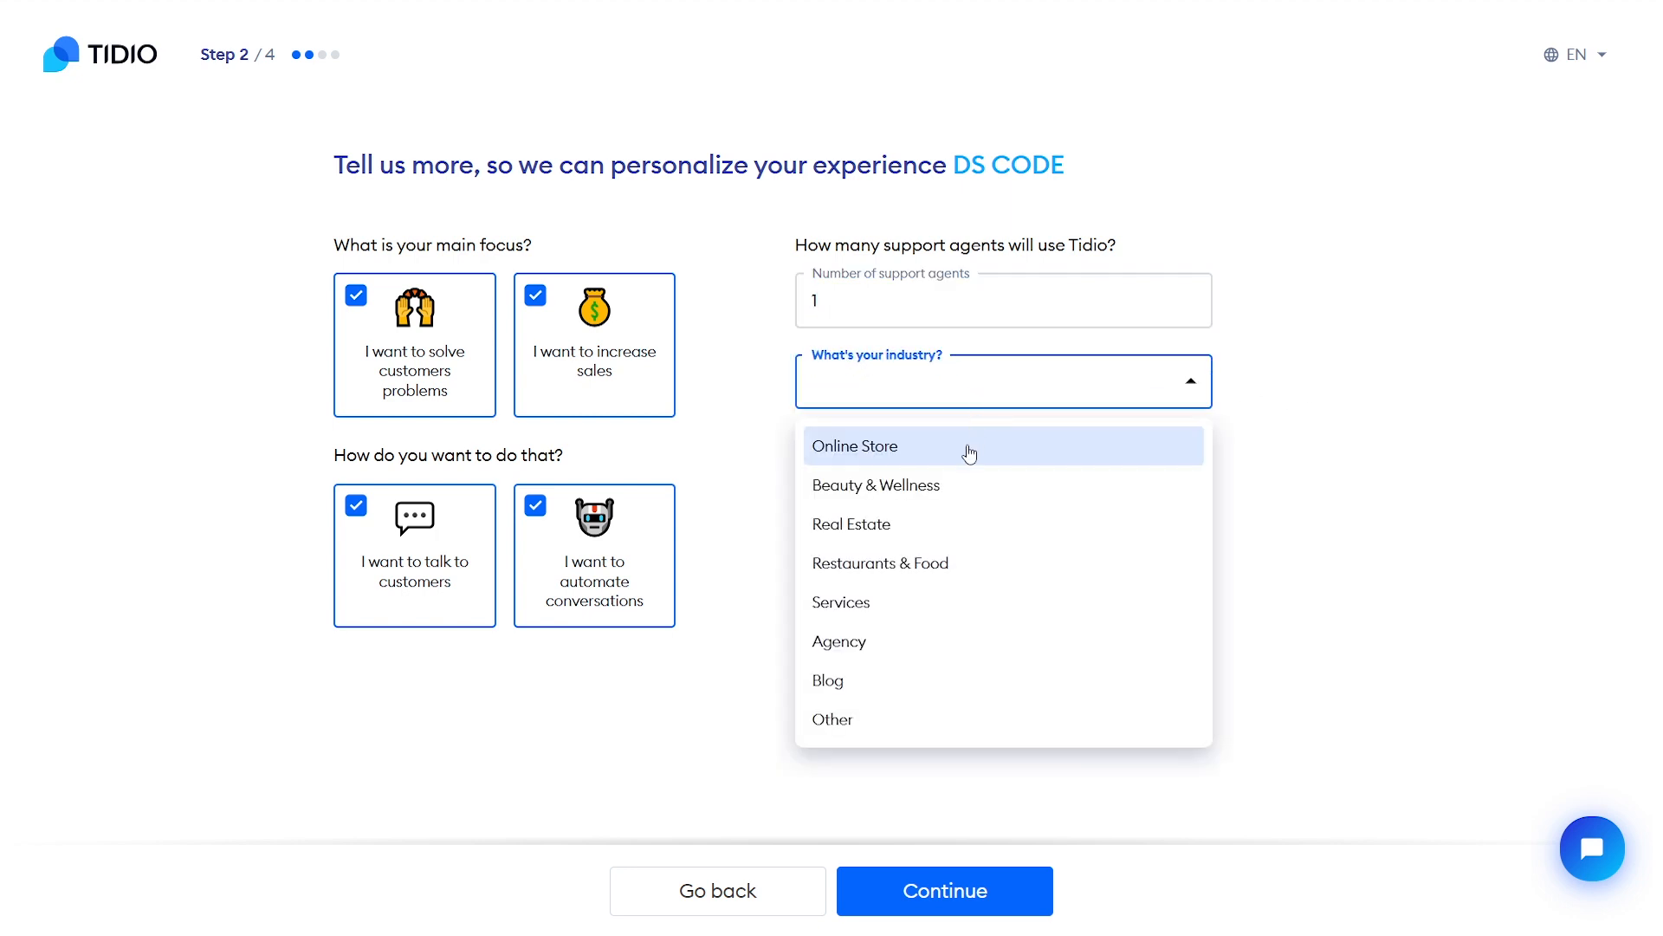
{"action": "left_click", "coordinate": [943, 458]}
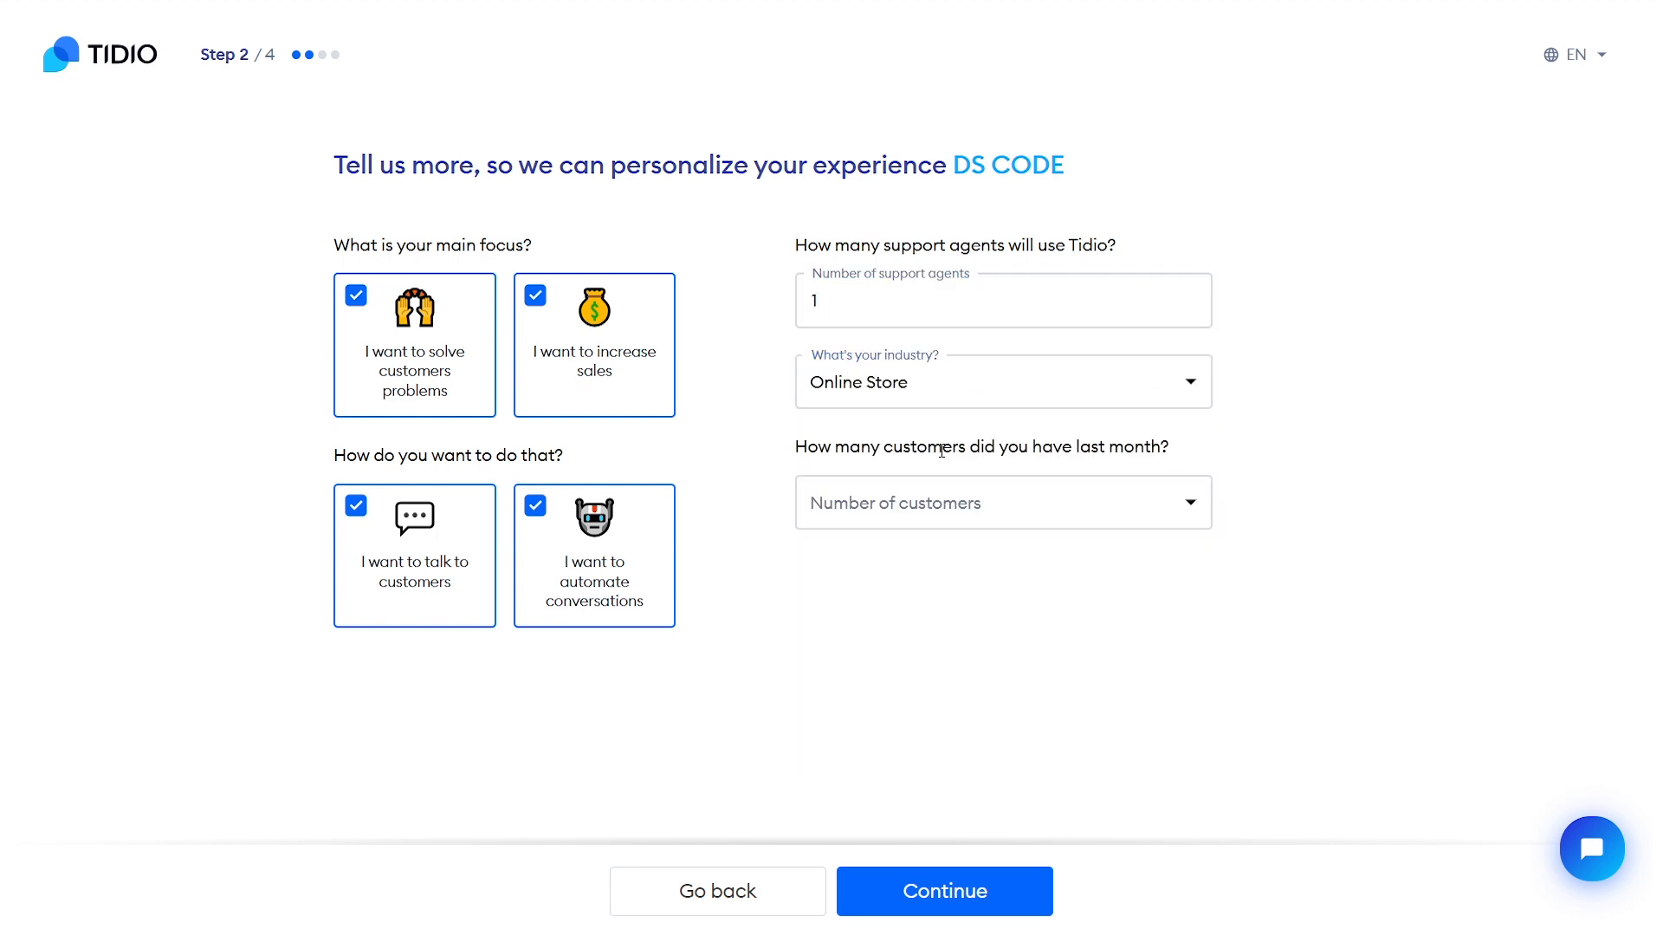
{"action": "left_click", "coordinate": [970, 513]}
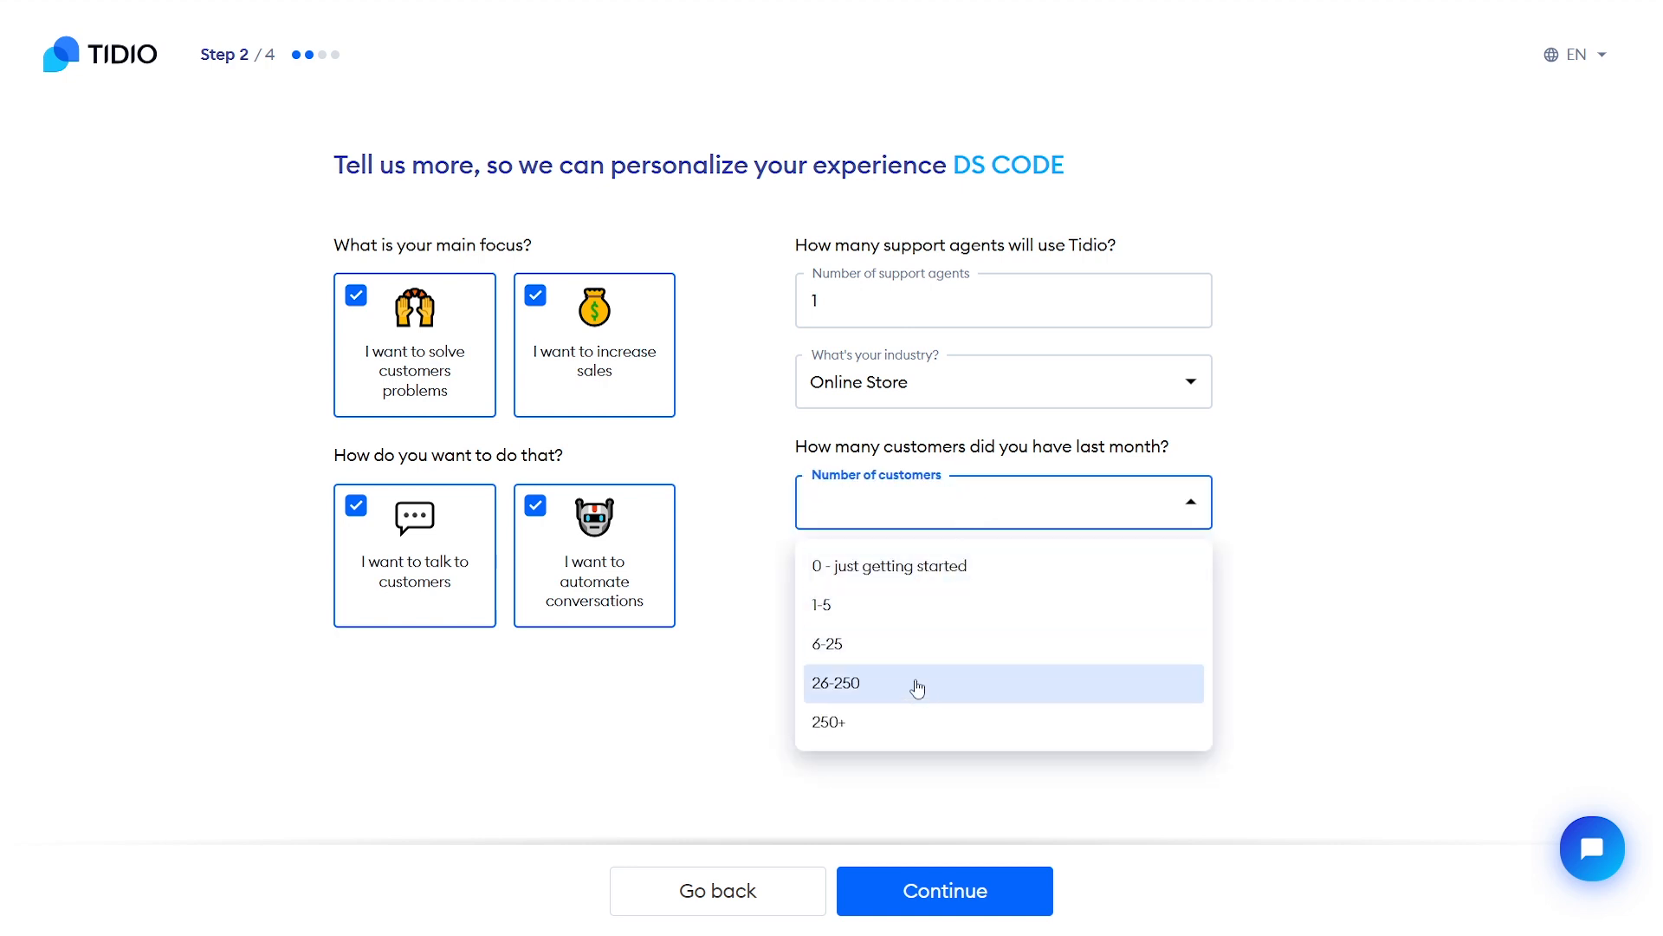
{"action": "left_click", "coordinate": [874, 741]}
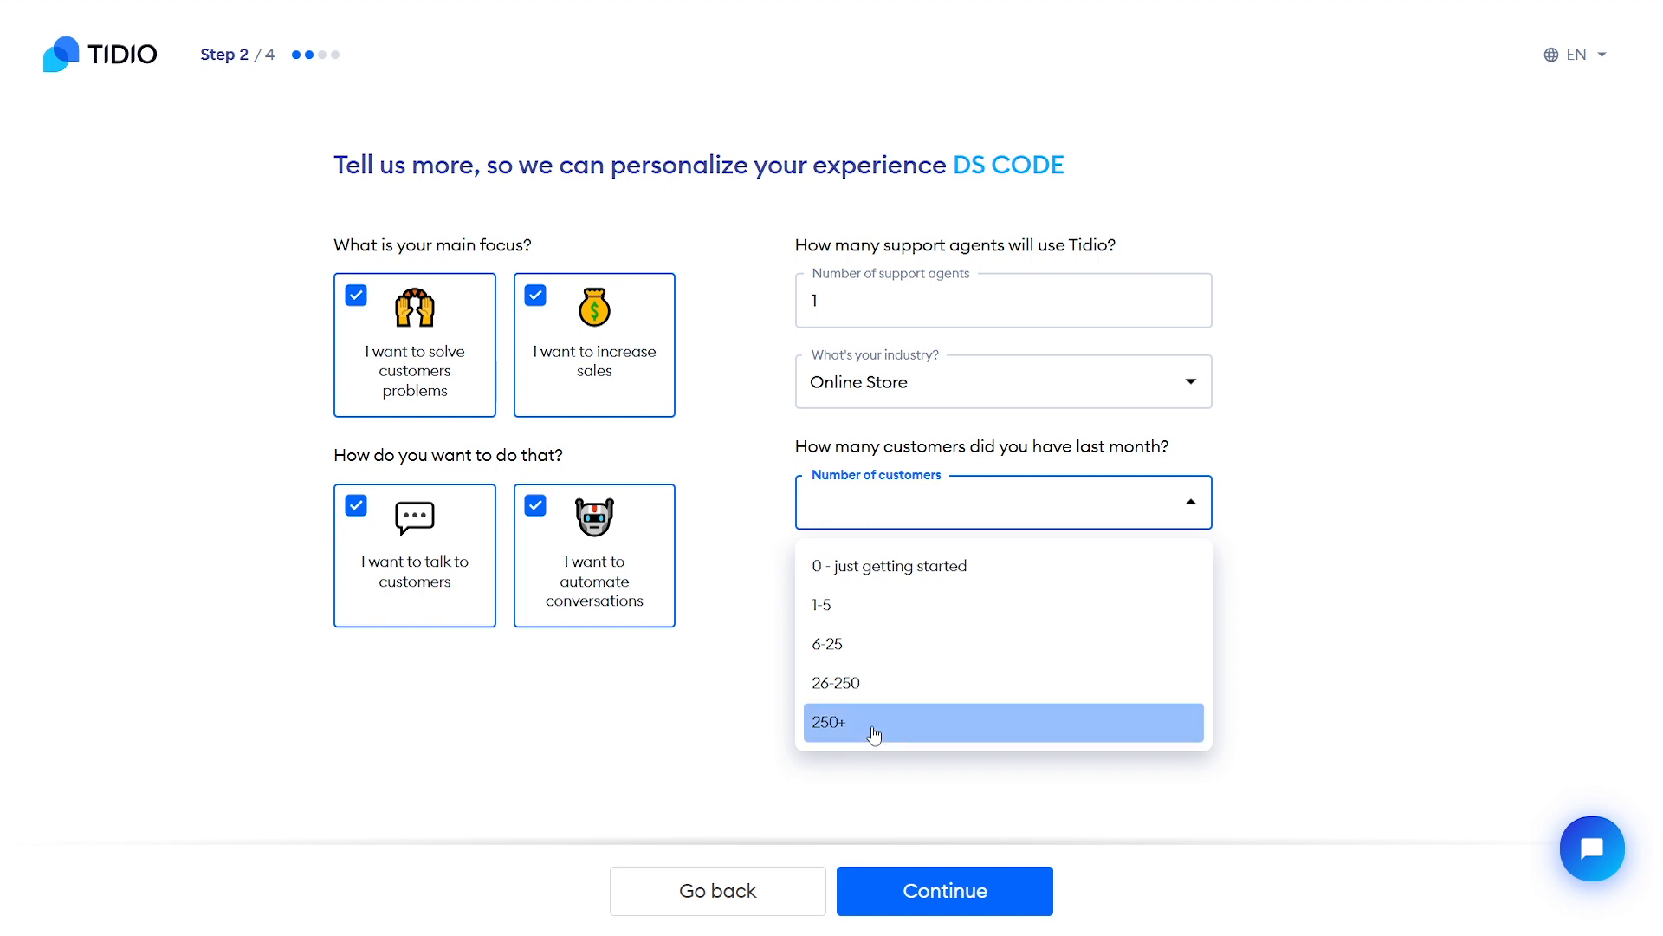
{"action": "left_click", "coordinate": [931, 904]}
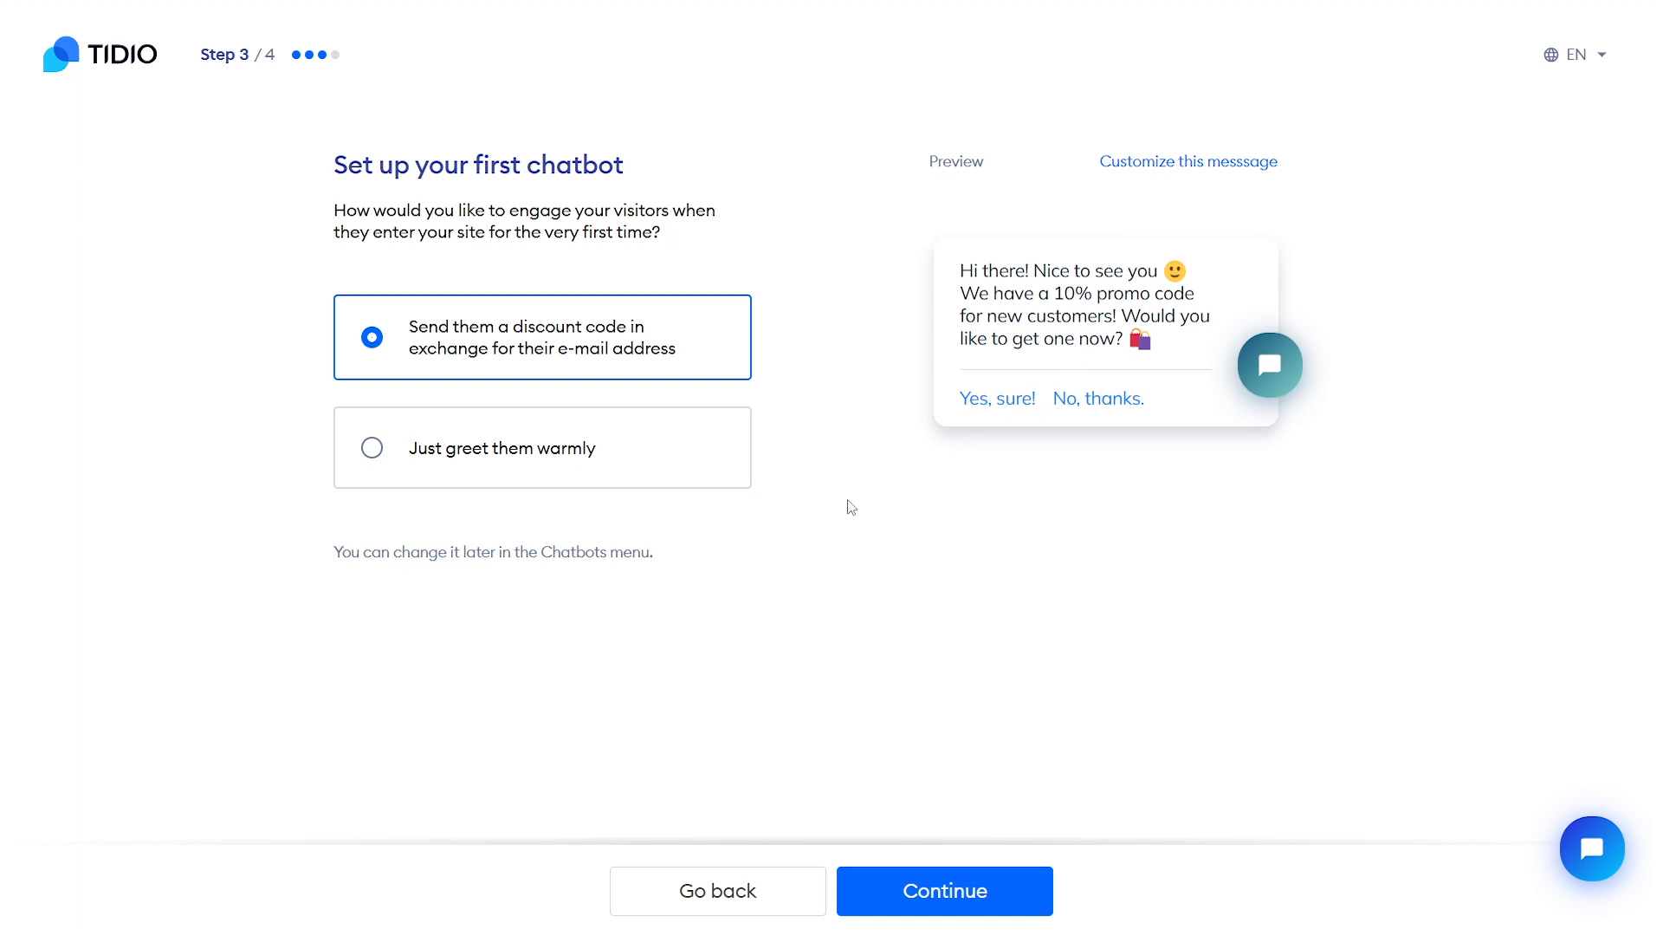
Choose 'Just greet them warmly' for the first chatbot and continue to Step 4
{"action": "left_click", "coordinate": [592, 449]}
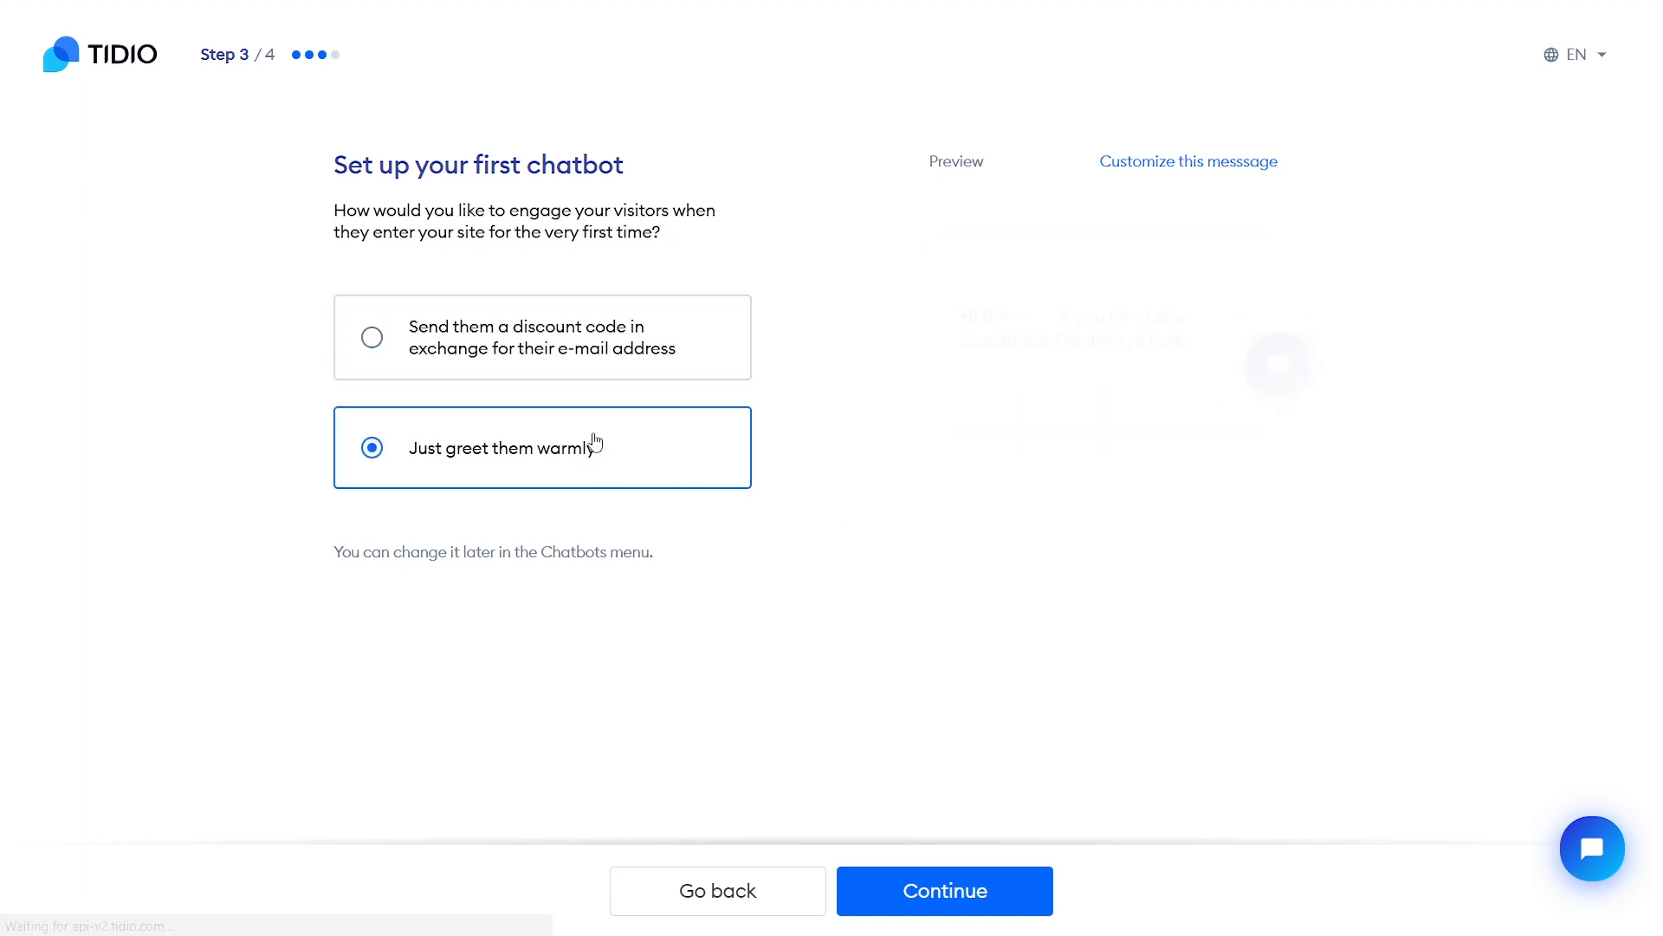
{"action": "left_click", "coordinate": [597, 370]}
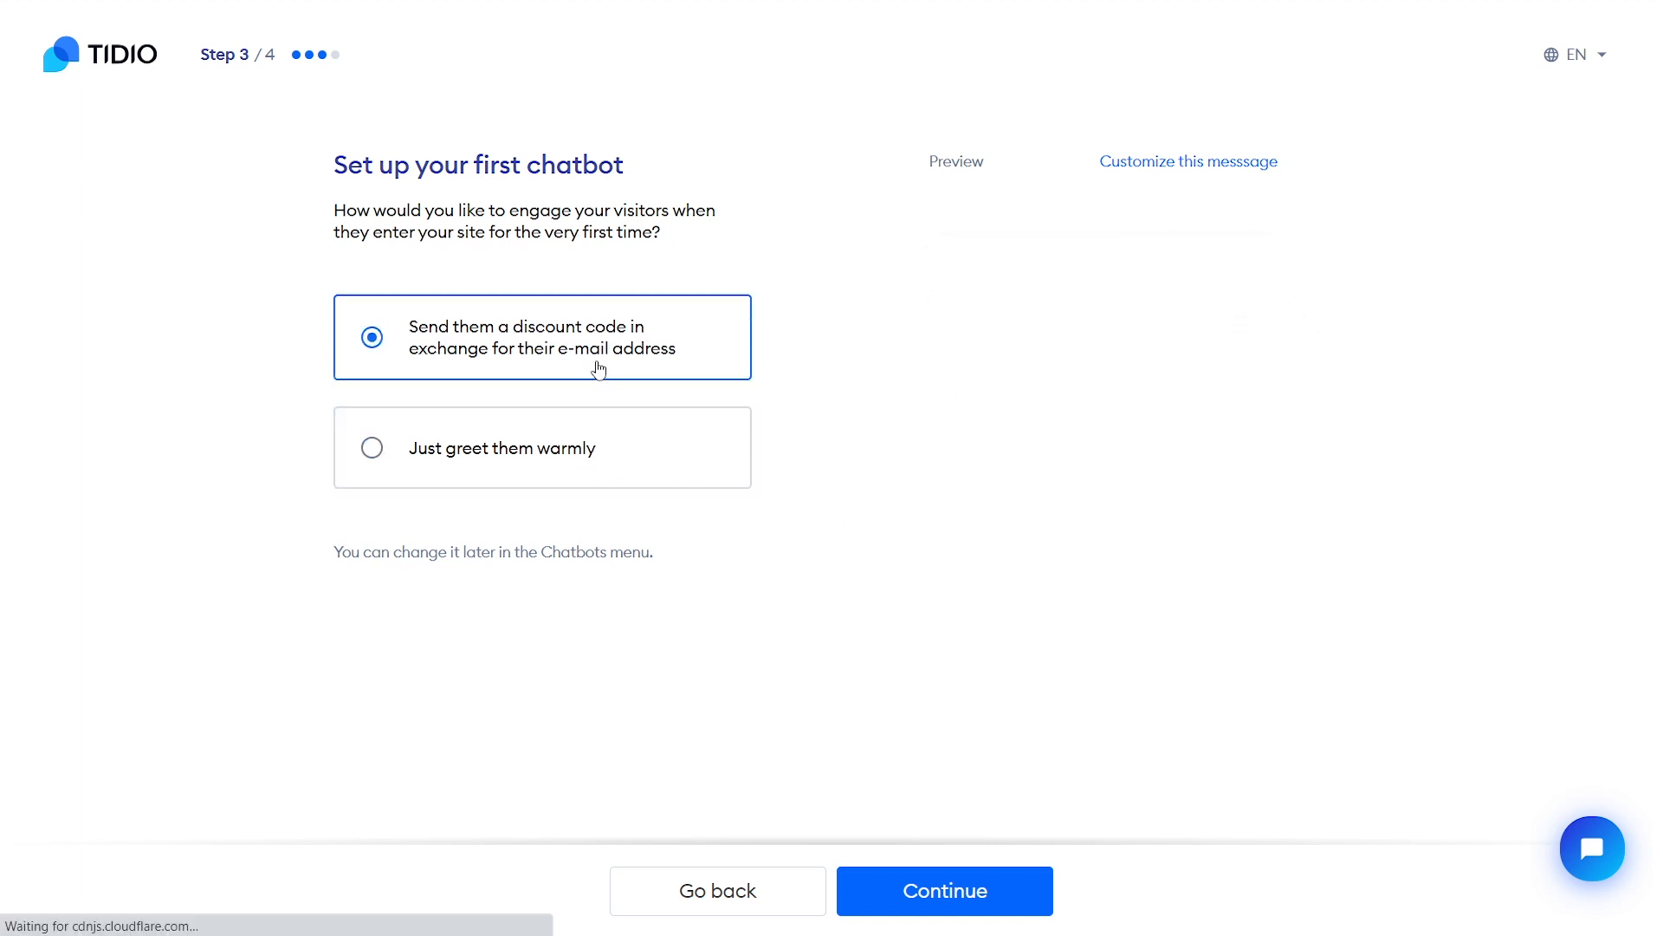
{"action": "left_click", "coordinate": [503, 451]}
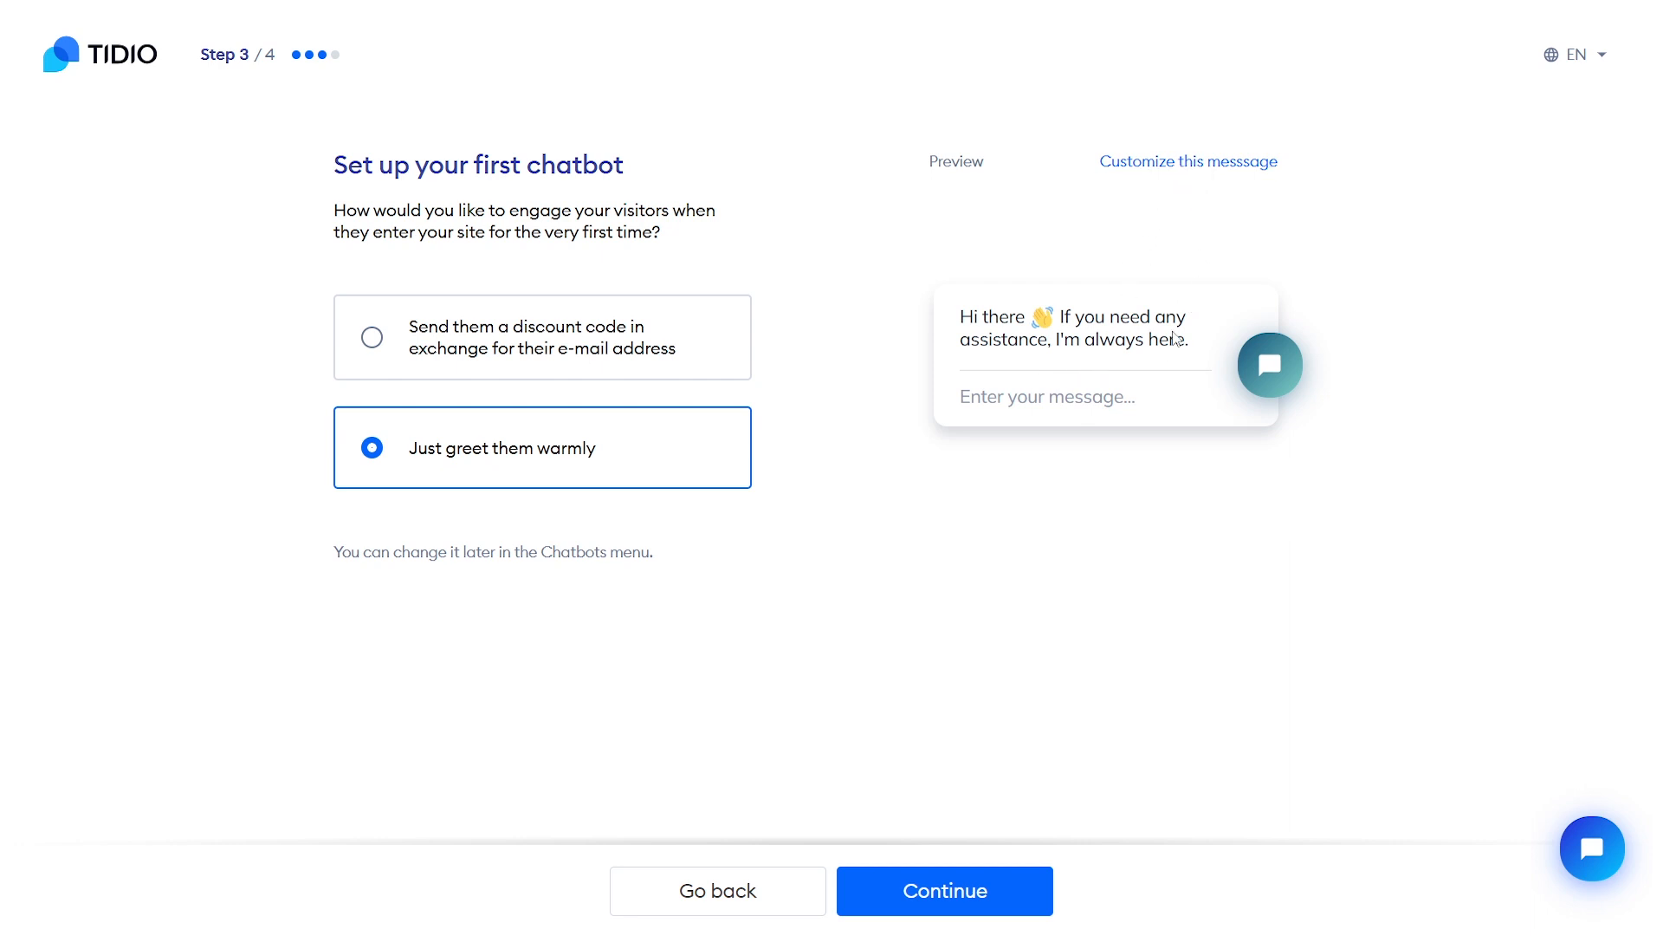
{"action": "left_click", "coordinate": [942, 892]}
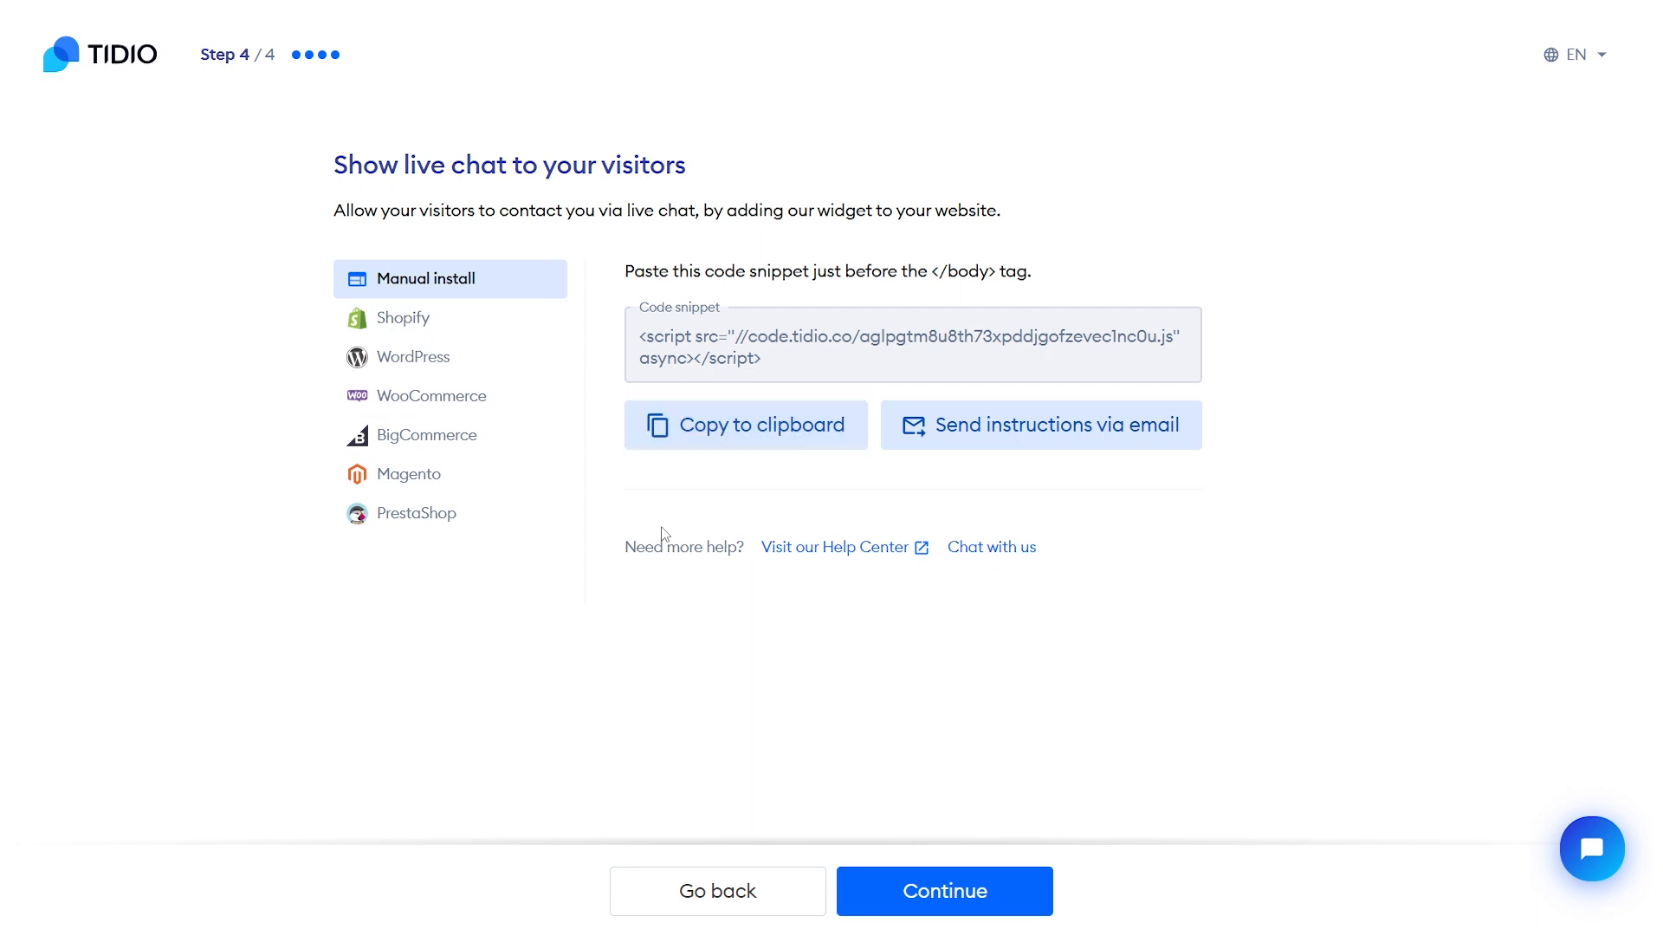
Compare the WordPress, WooCommerce, BigCommerce and Shopify install options, reviewing the seven WordPress steps
{"action": "left_click", "coordinate": [468, 356]}
{"action": "left_click", "coordinate": [473, 397]}
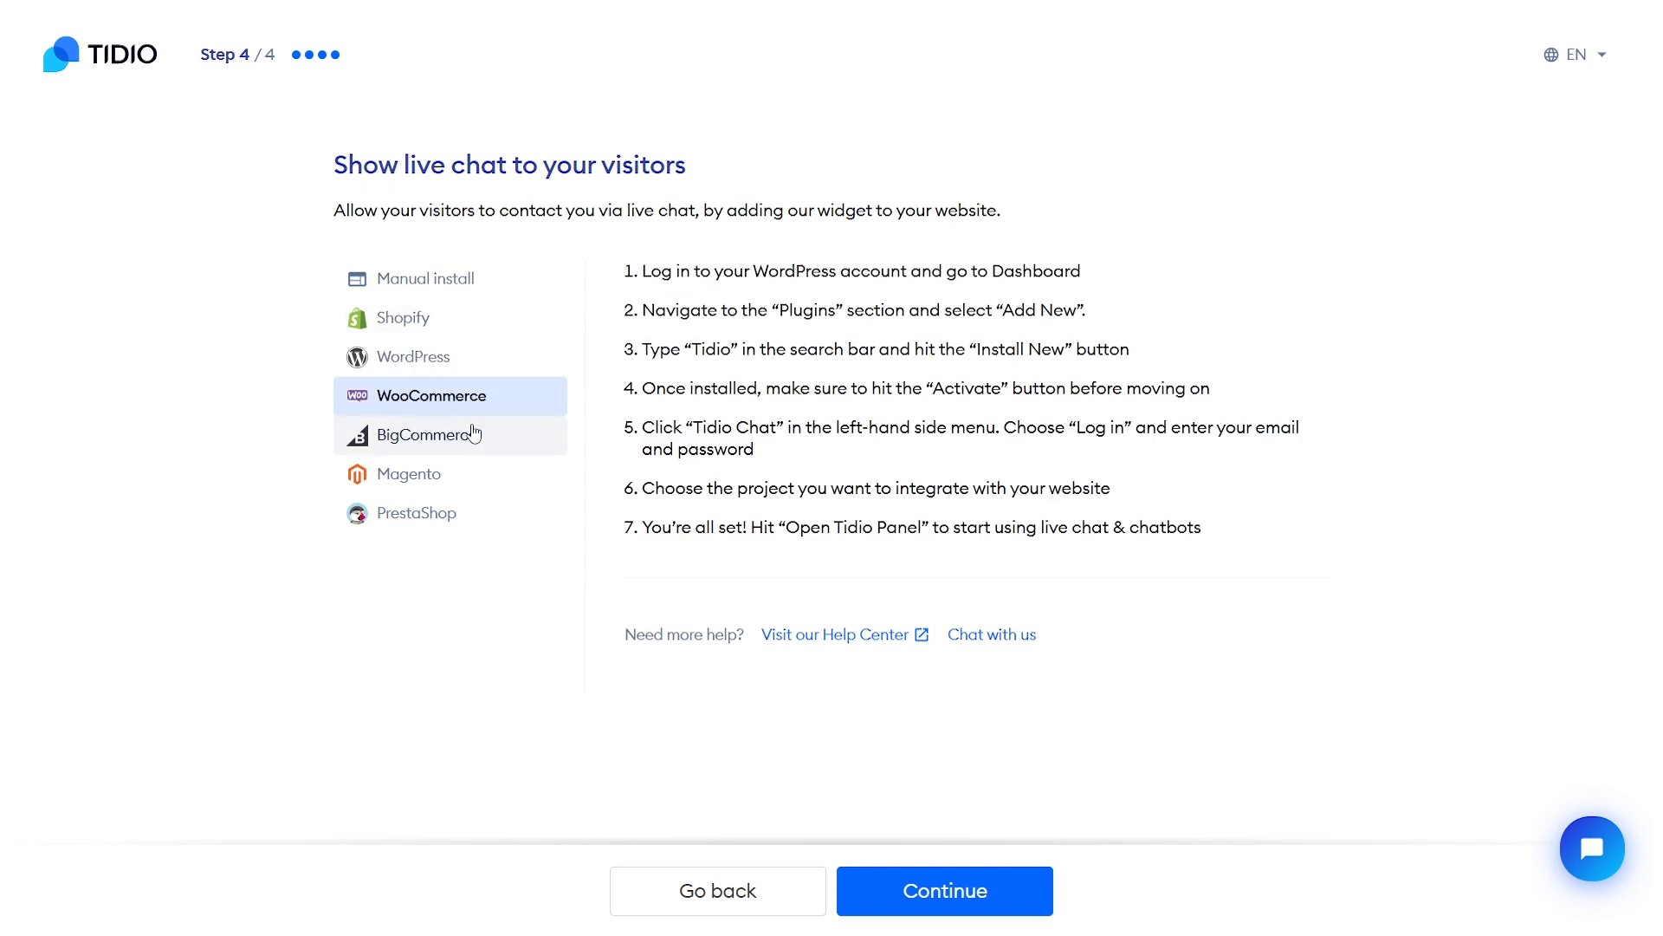
{"action": "left_click", "coordinate": [474, 433]}
{"action": "left_click", "coordinate": [482, 282]}
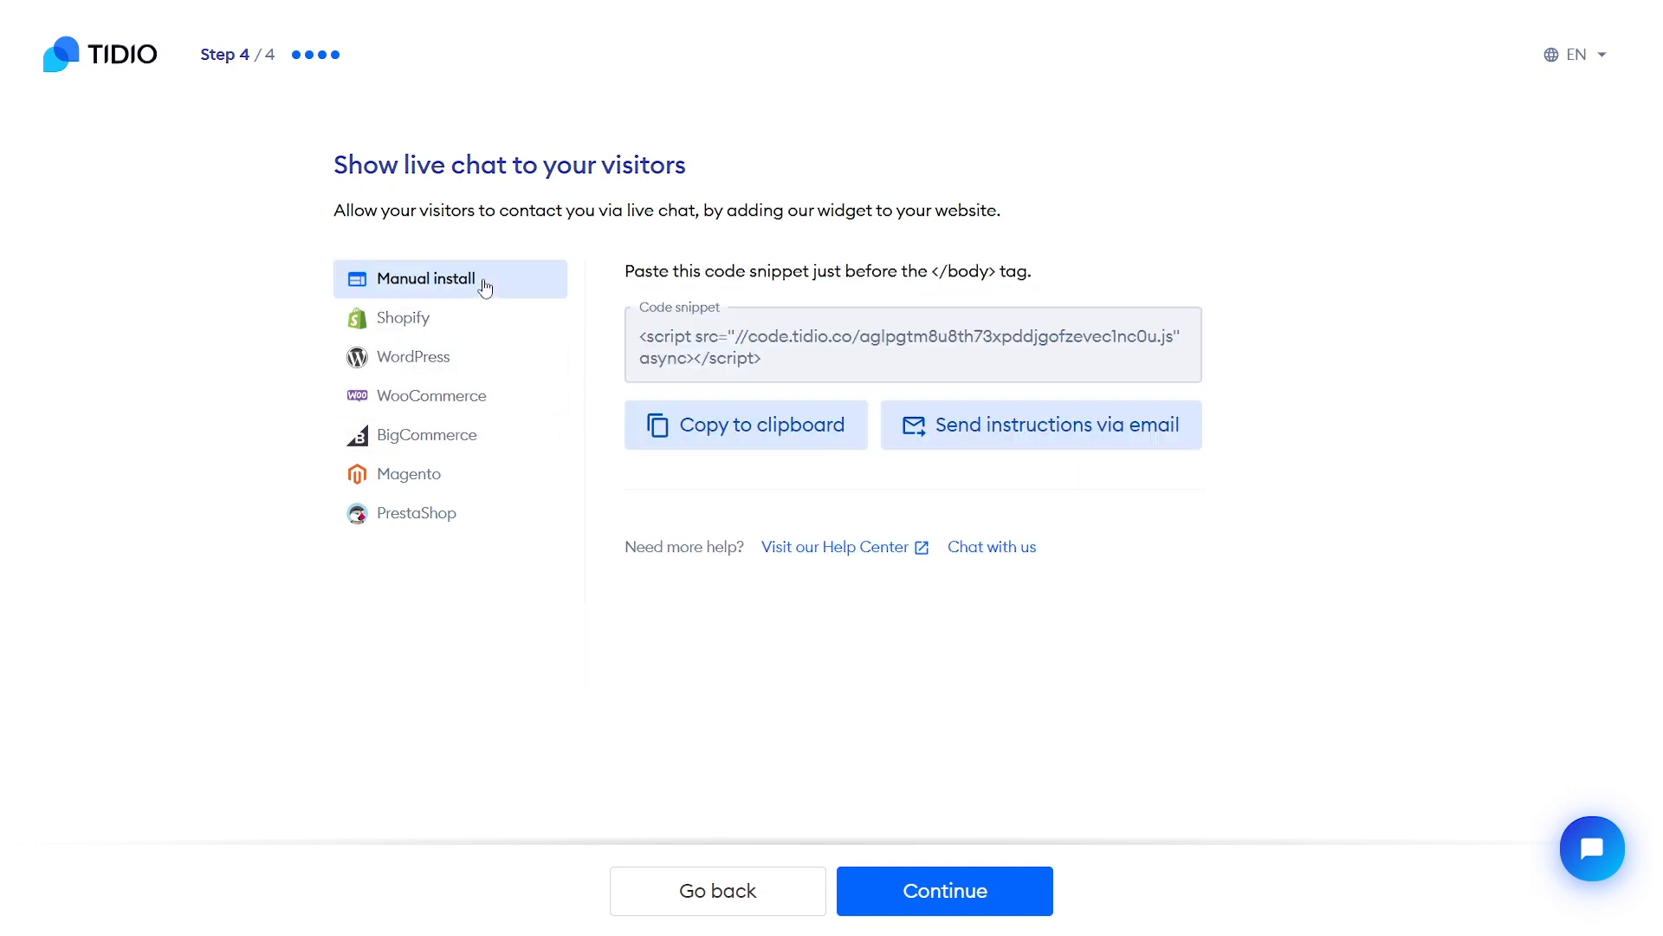
{"action": "left_click", "coordinate": [461, 334]}
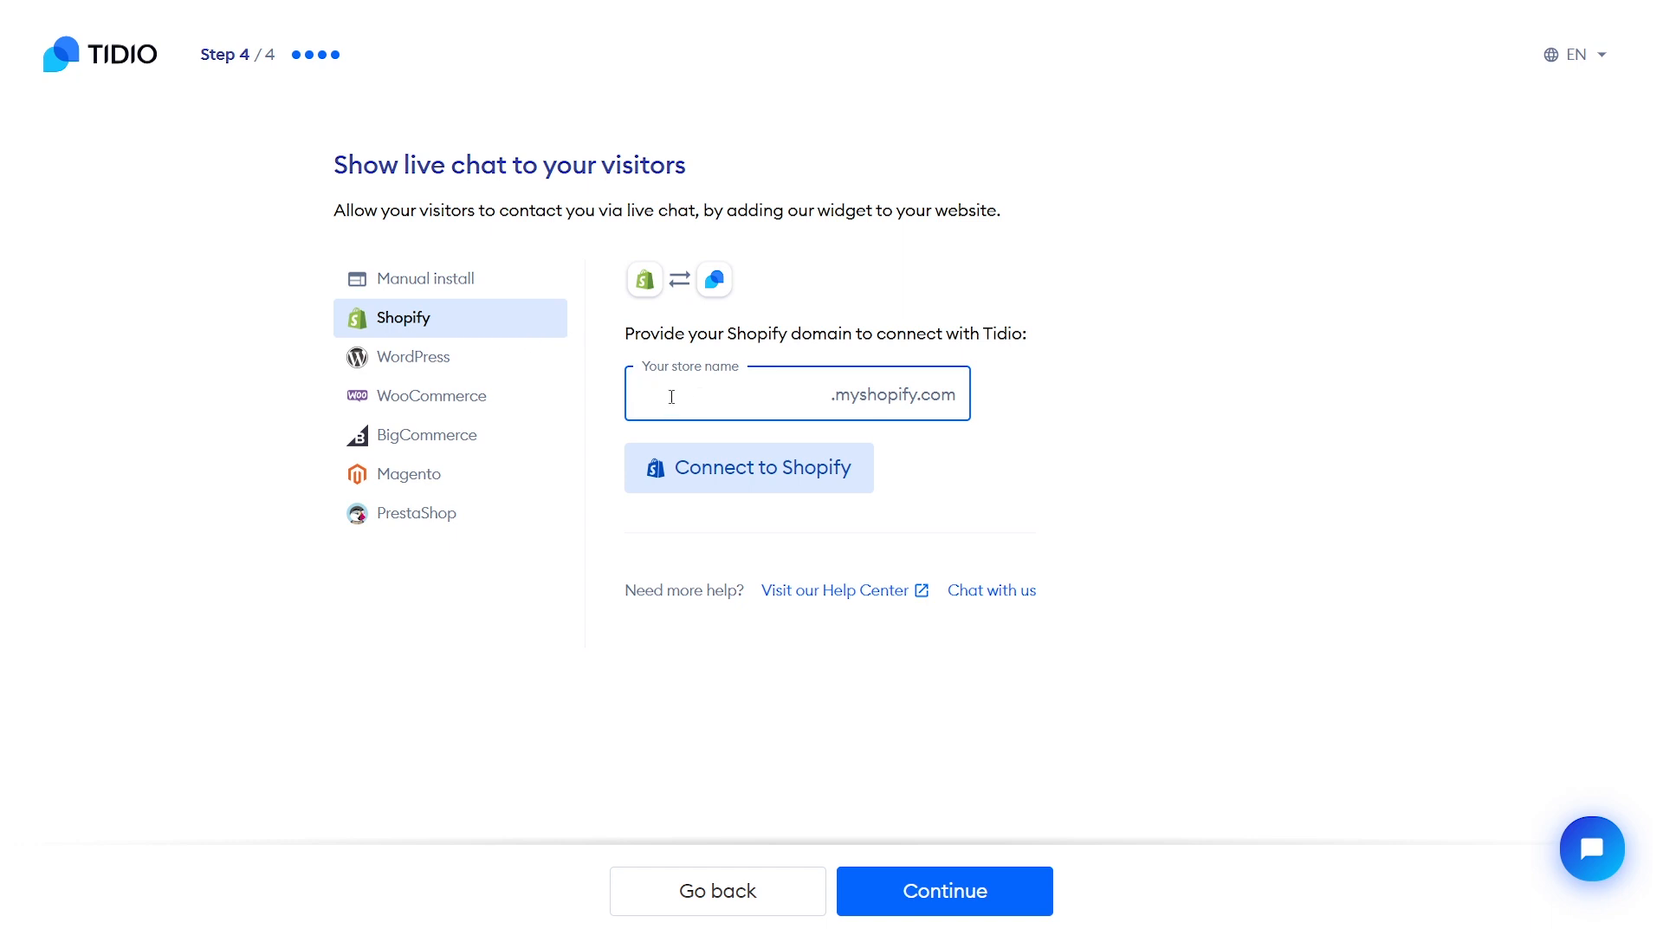
{"action": "left_click", "coordinate": [453, 361]}
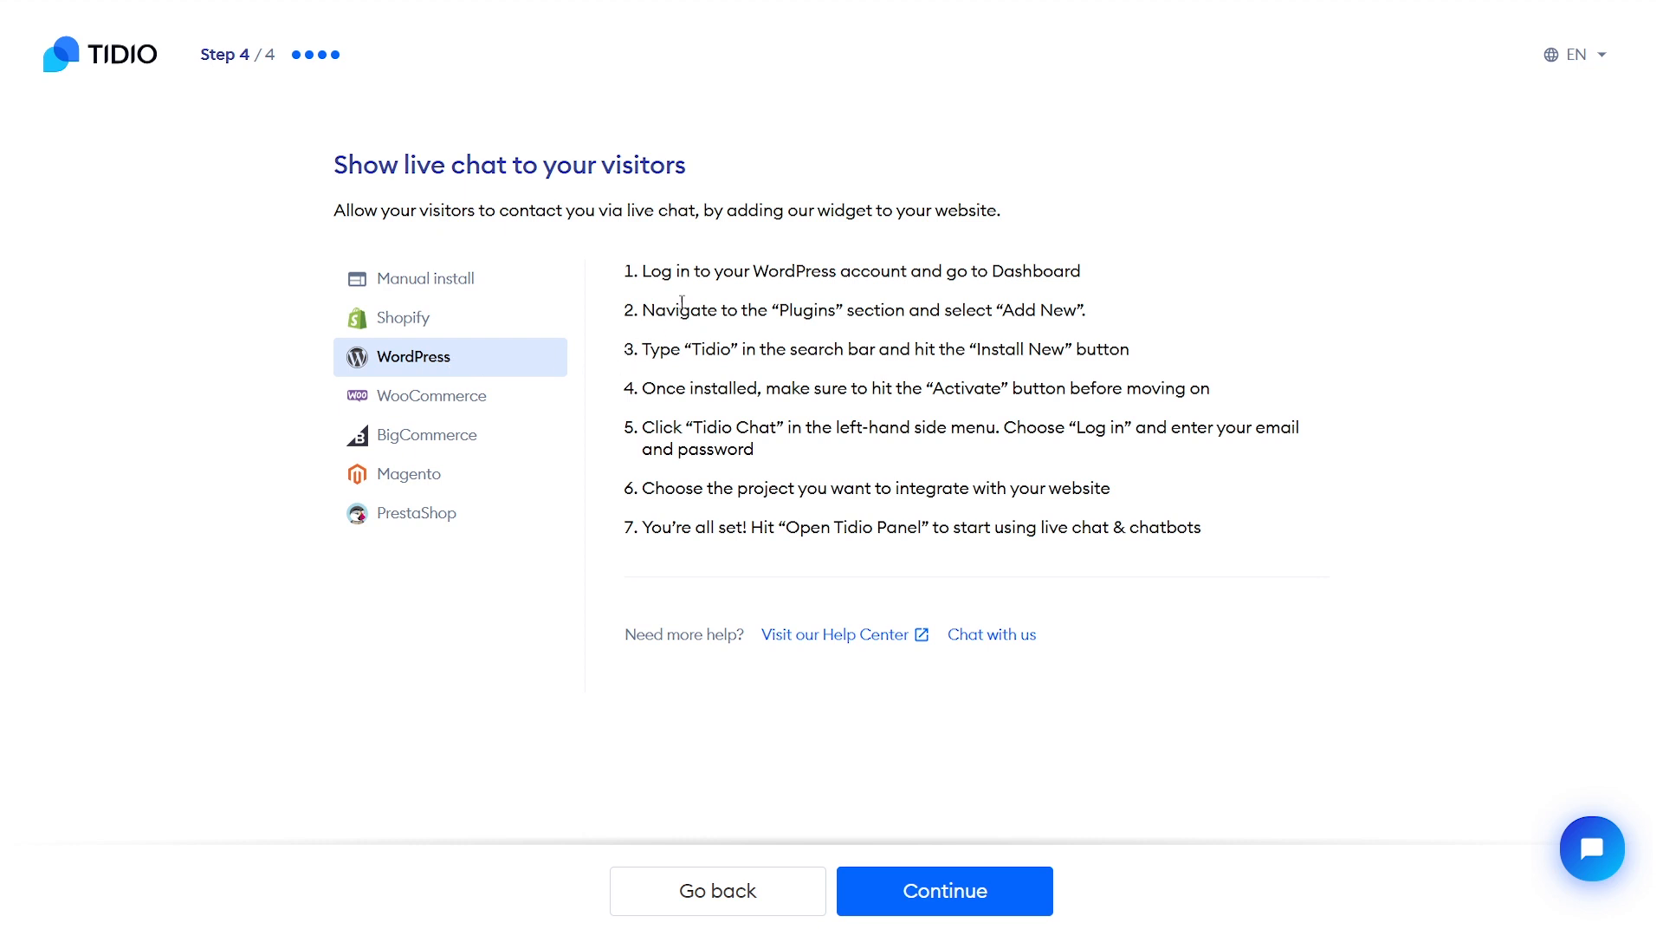
{"action": "left_click_drag", "start_coordinate": [645, 270], "coordinate": [1211, 528]}
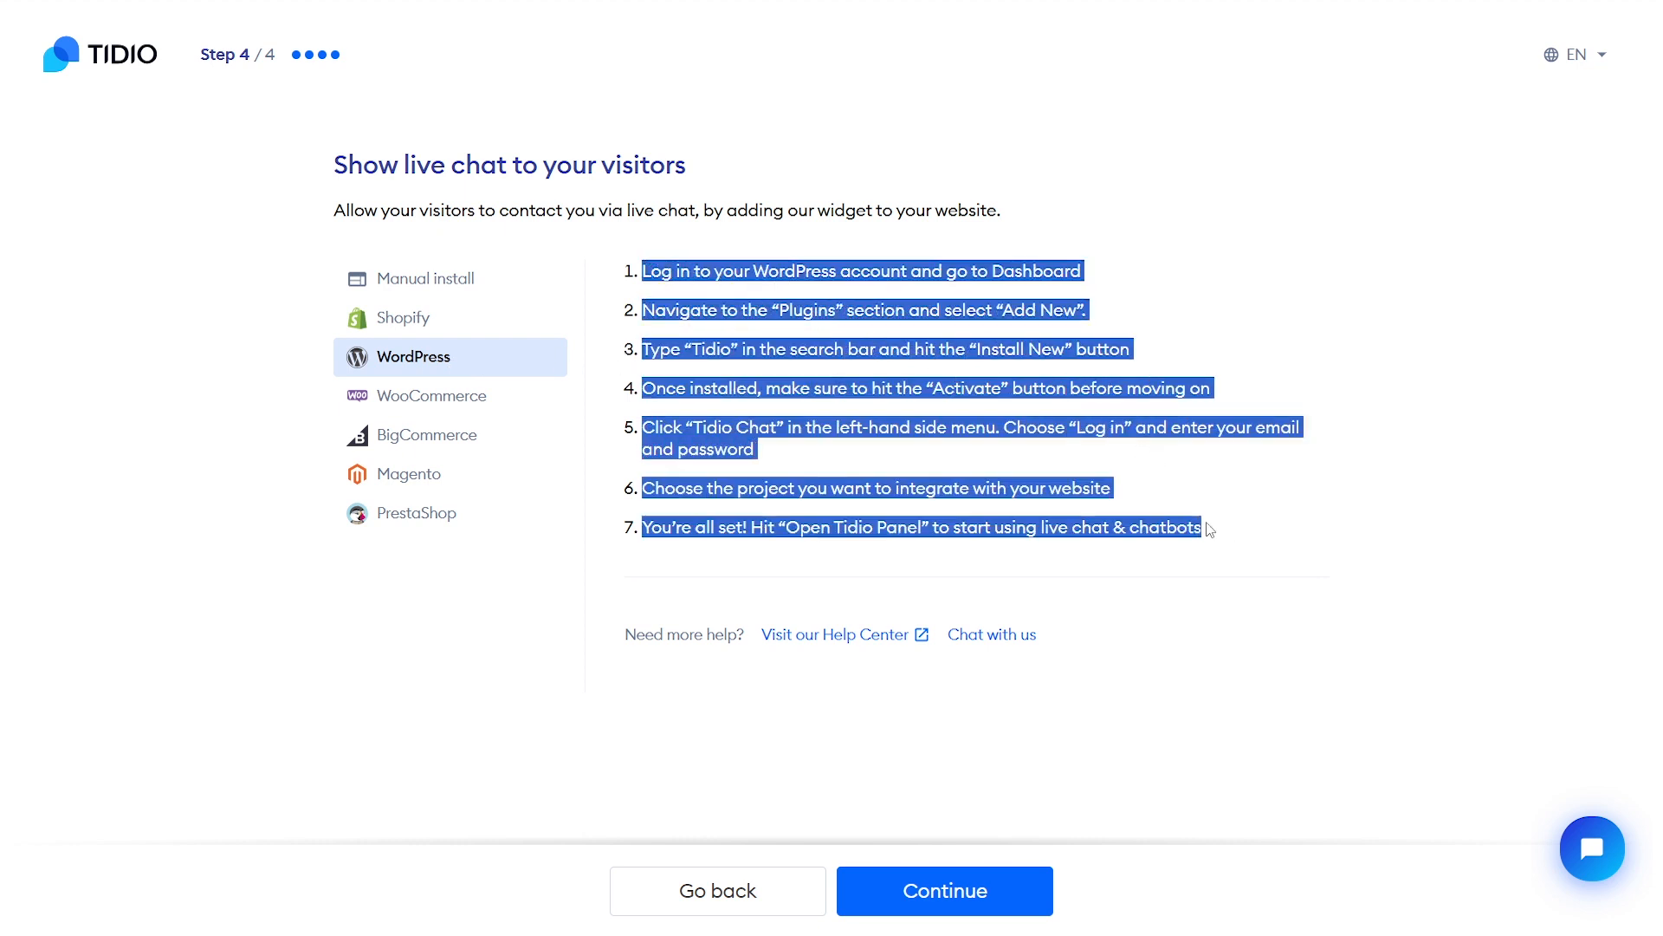
{"action": "left_click", "coordinate": [1172, 482]}
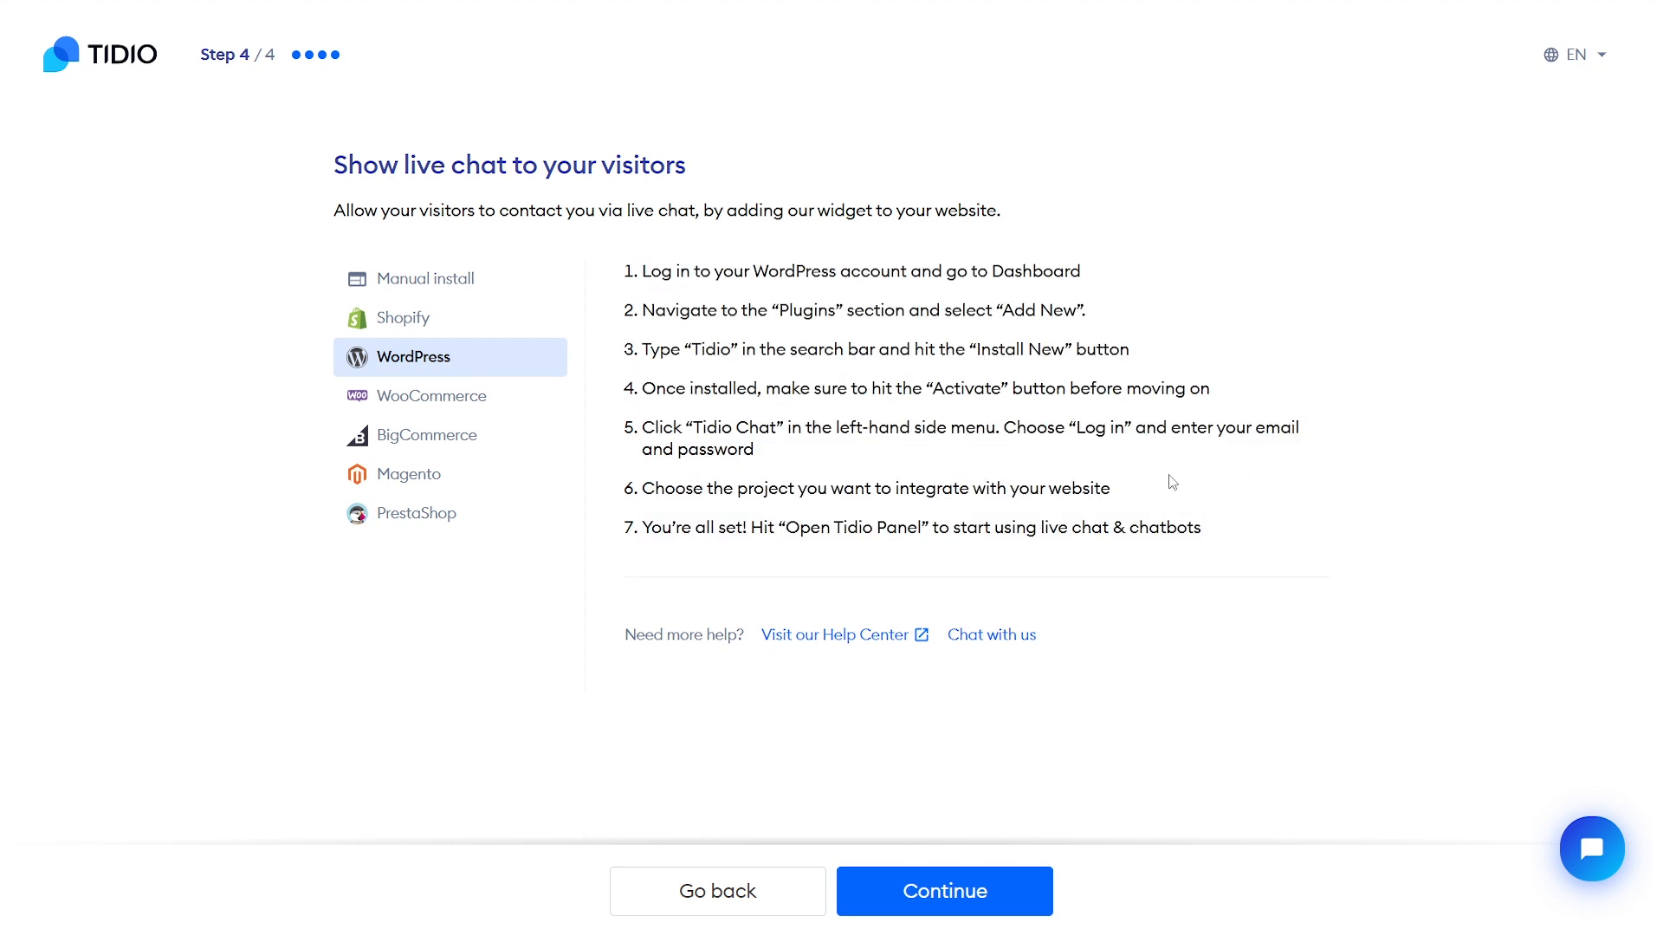
Return to Manual install and copy the widget's code snippet
{"action": "left_click", "coordinate": [426, 281]}
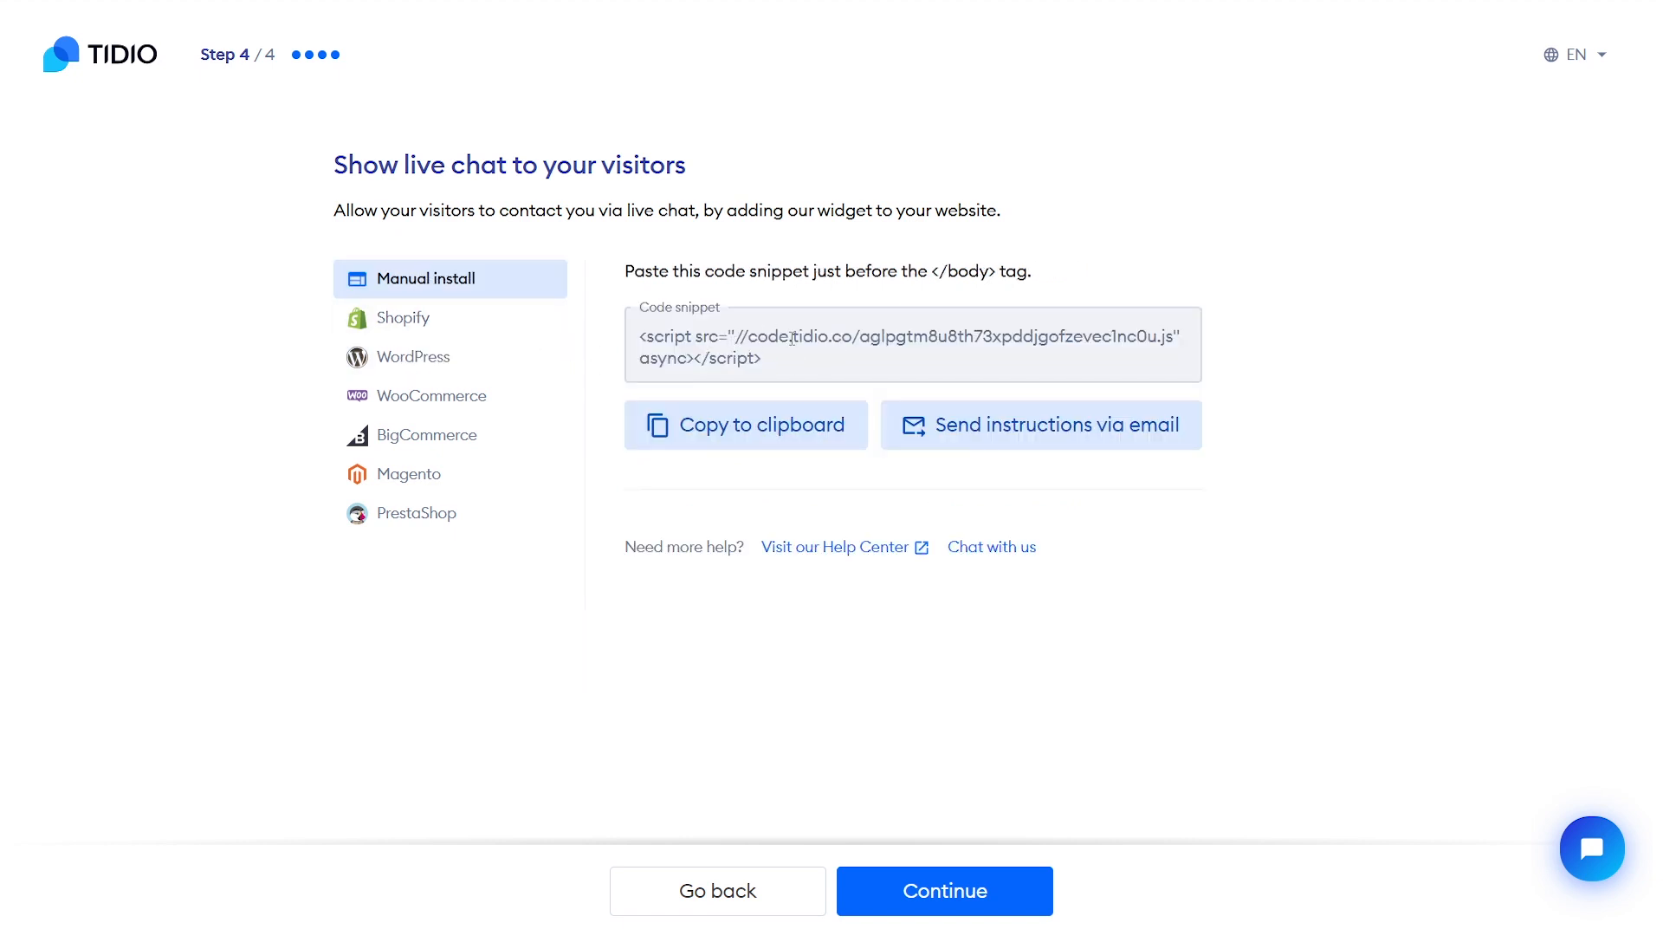
{"action": "left_click_drag", "start_coordinate": [638, 340], "coordinate": [785, 368]}
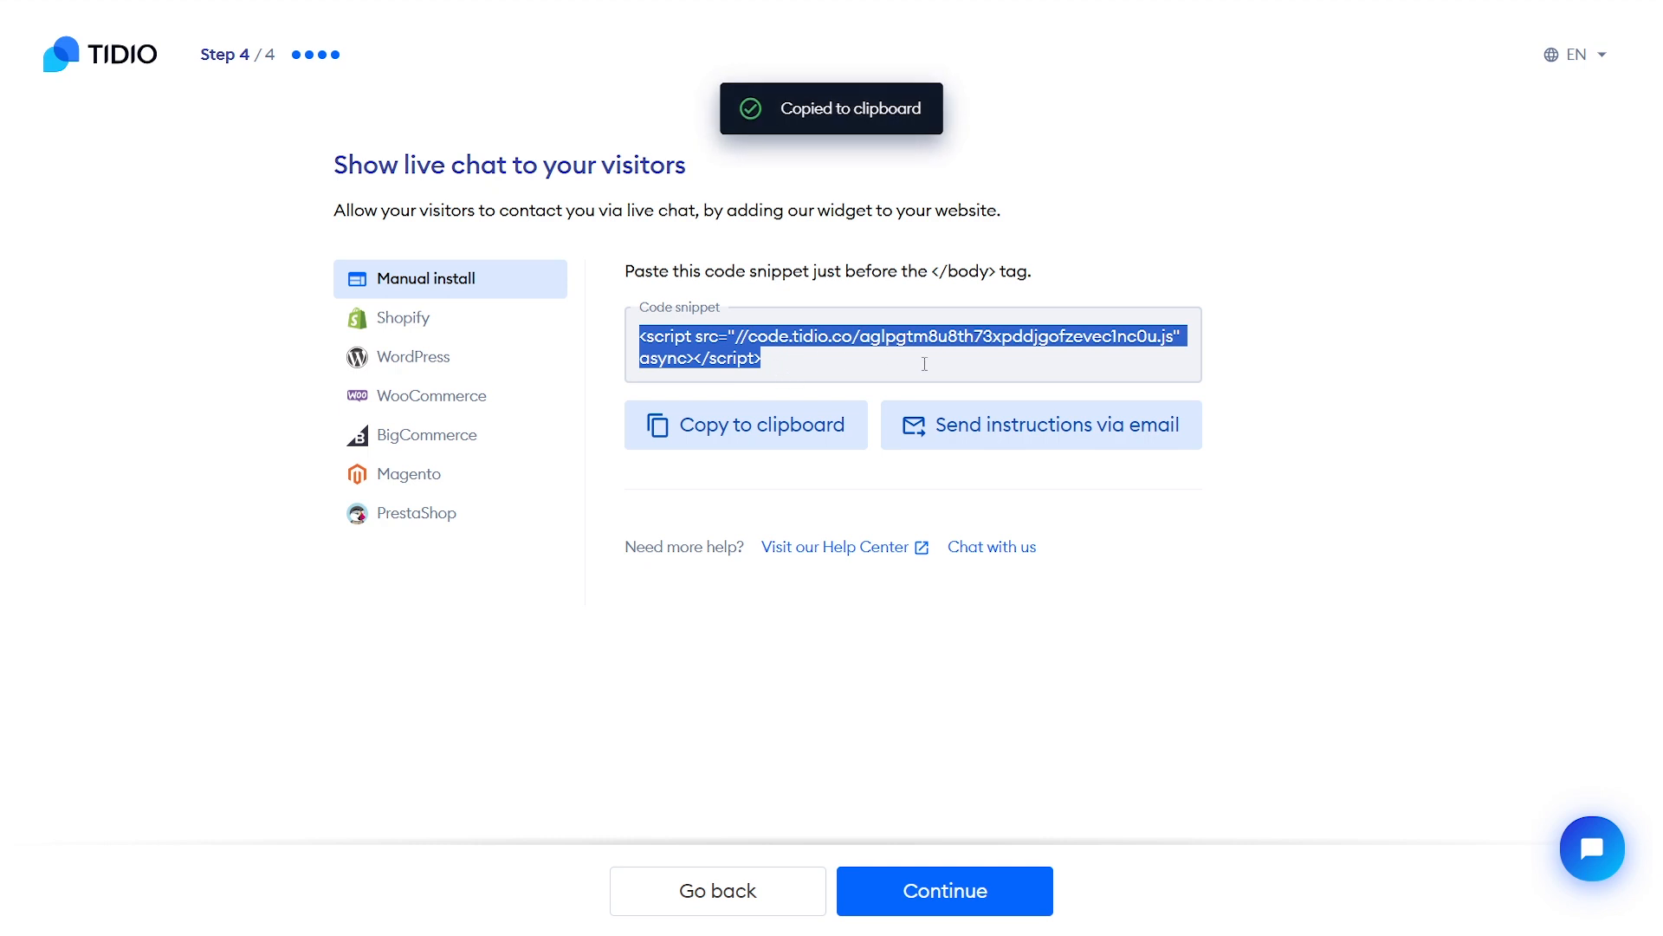
{"action": "left_click", "coordinate": [1267, 443]}
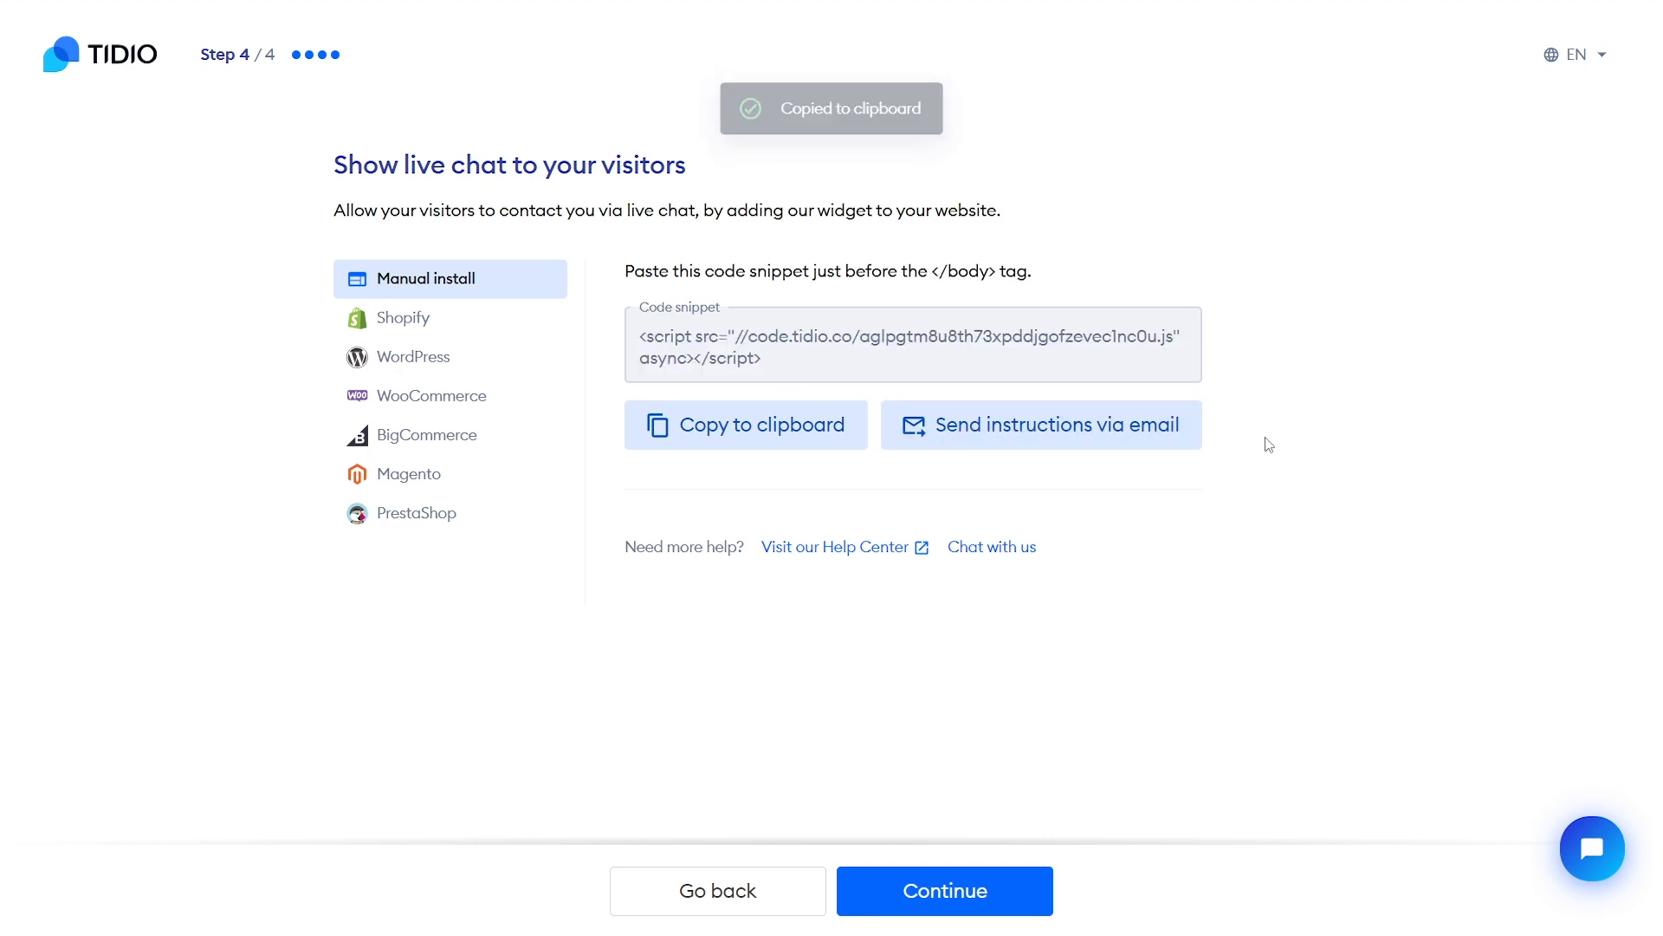
Finish the setup wizard and recopy the snippet from Settings > Live Chat > Installation
{"action": "left_click", "coordinate": [942, 902]}
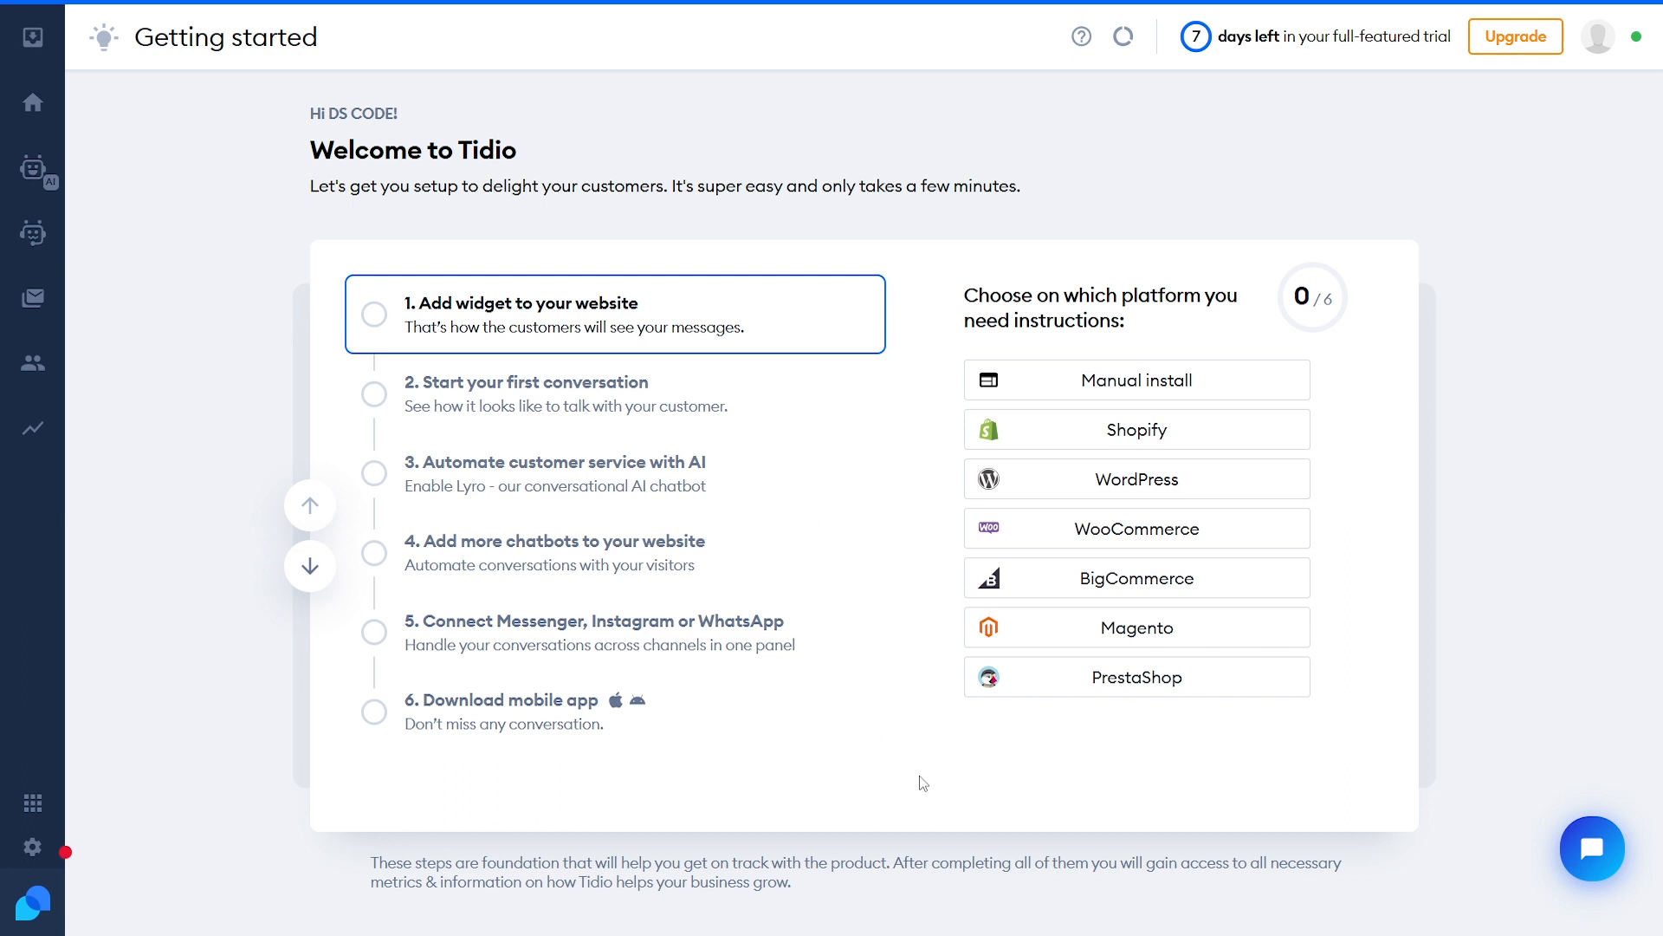
{"action": "left_click", "coordinate": [33, 847]}
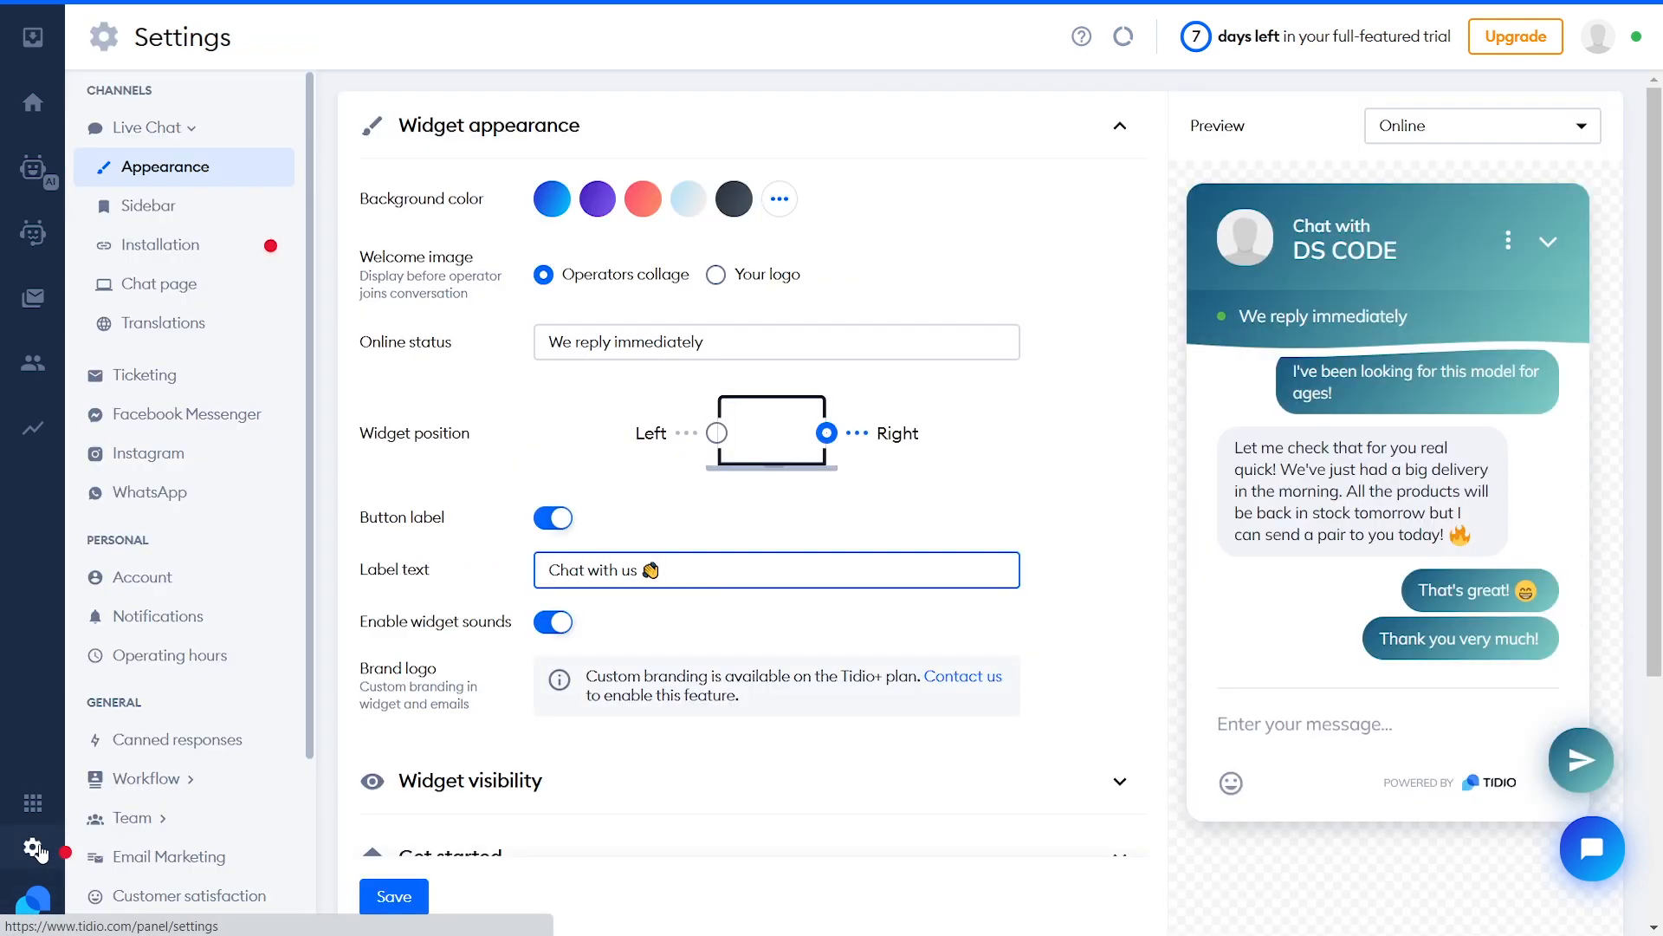
{"action": "left_click", "coordinate": [187, 251]}
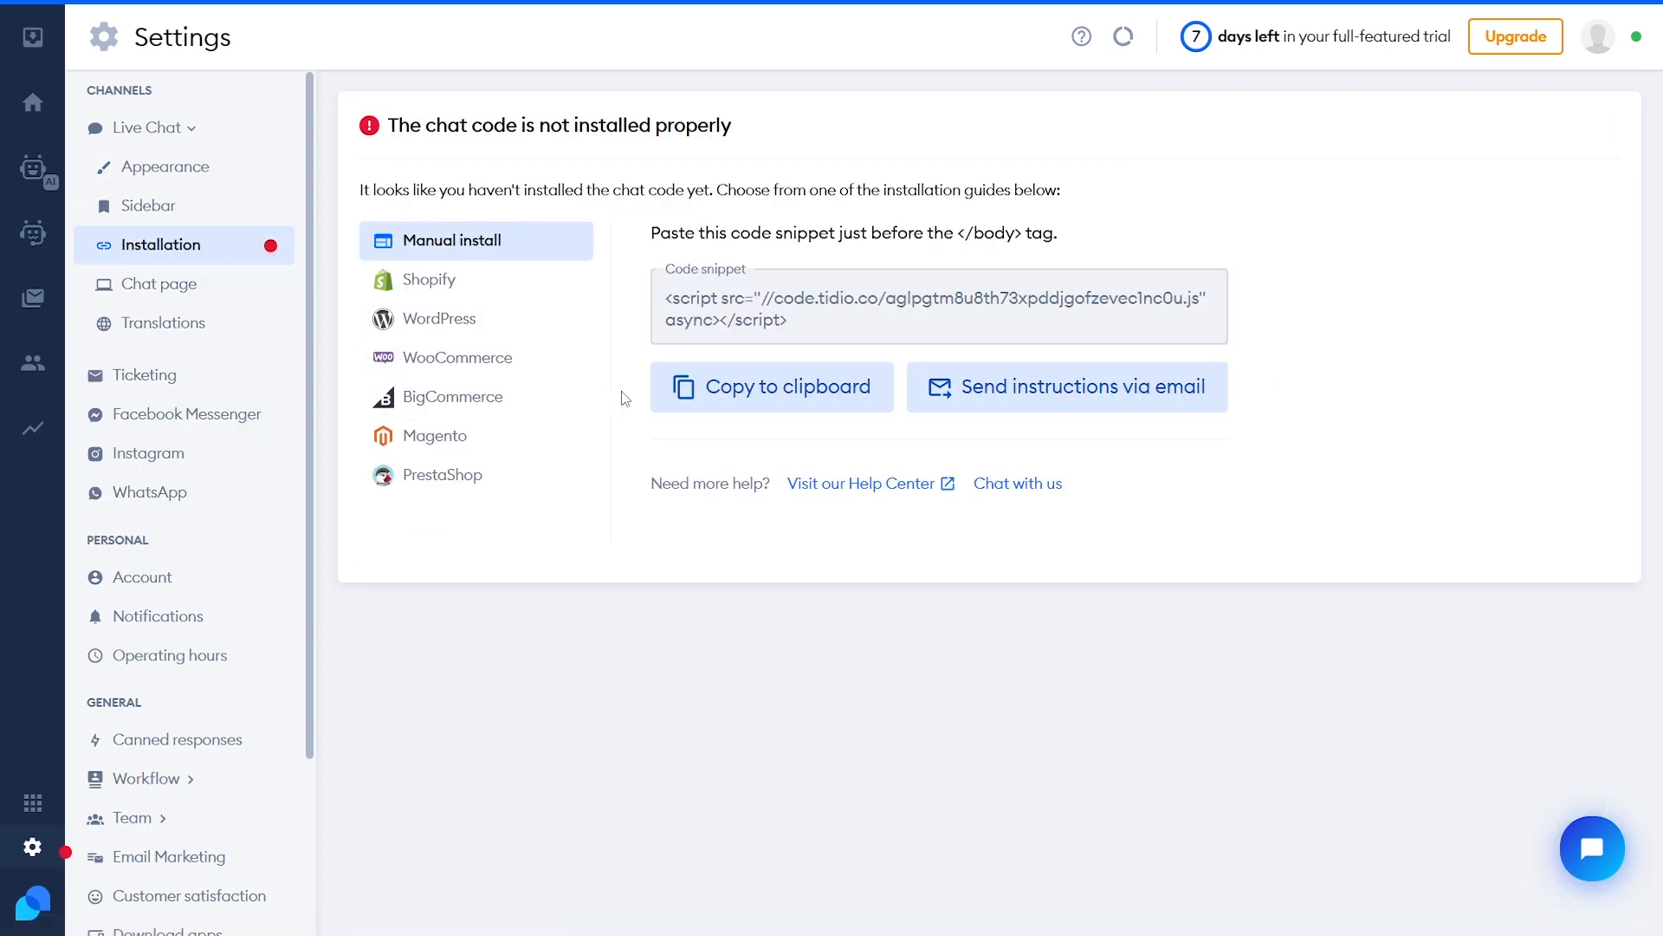
{"action": "left_click", "coordinate": [740, 392]}
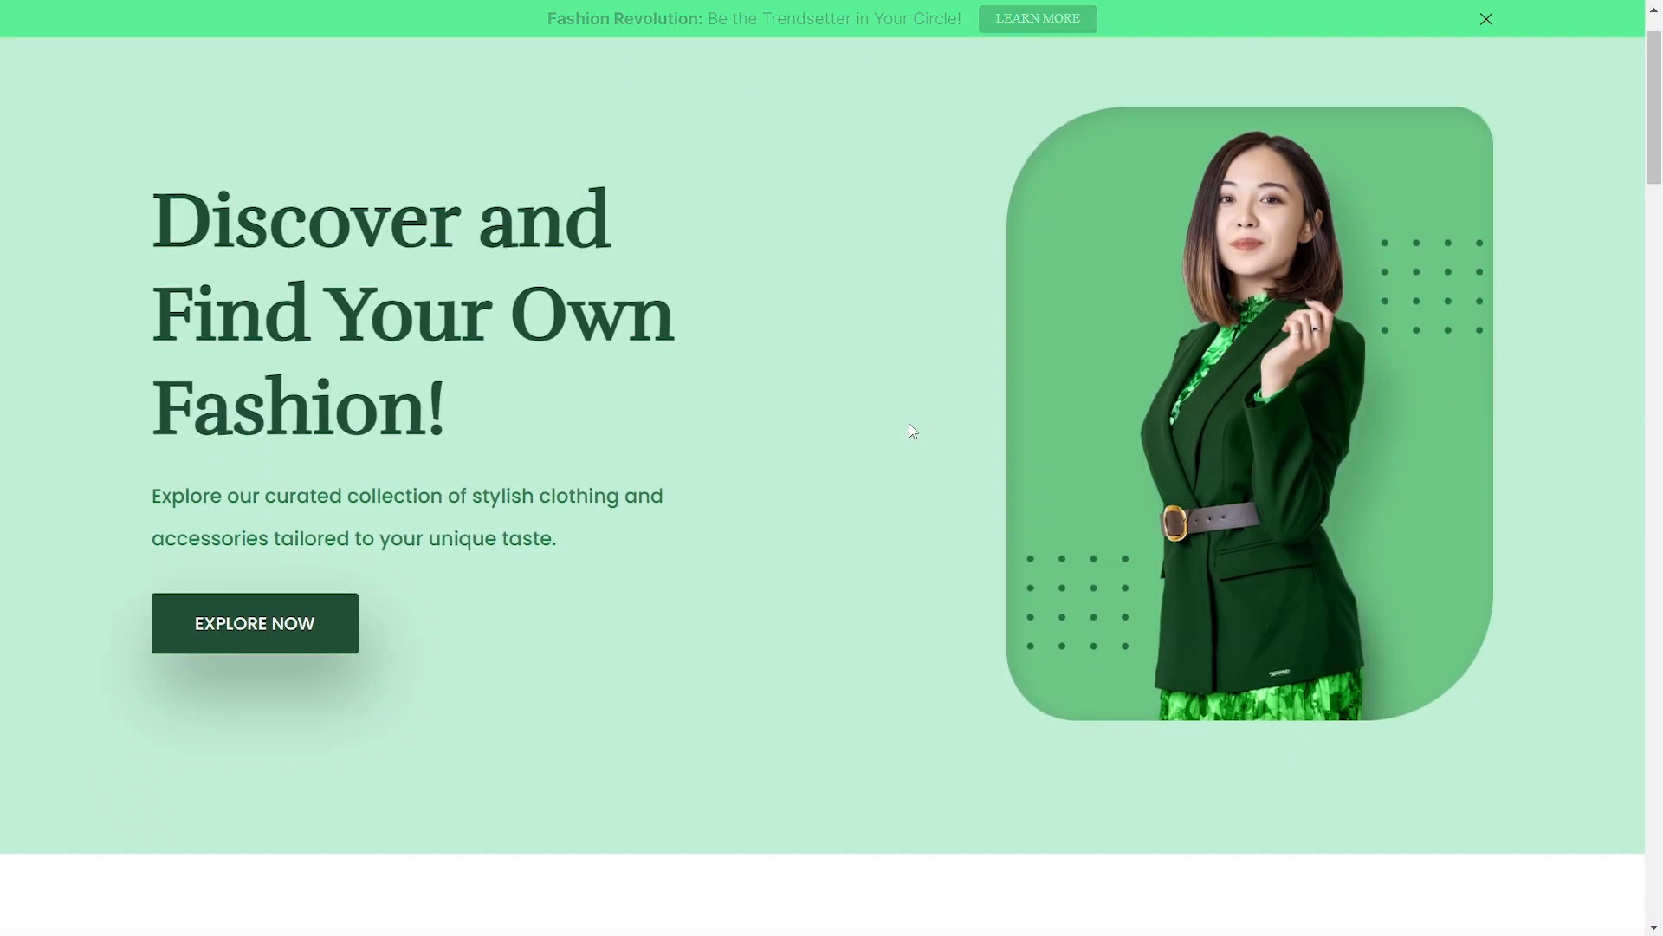
Scroll the store page down to the Best selling section and back up
{"action": "scroll", "coordinate": [909, 422], "scroll_direction": "down", "scroll_amount": 10}
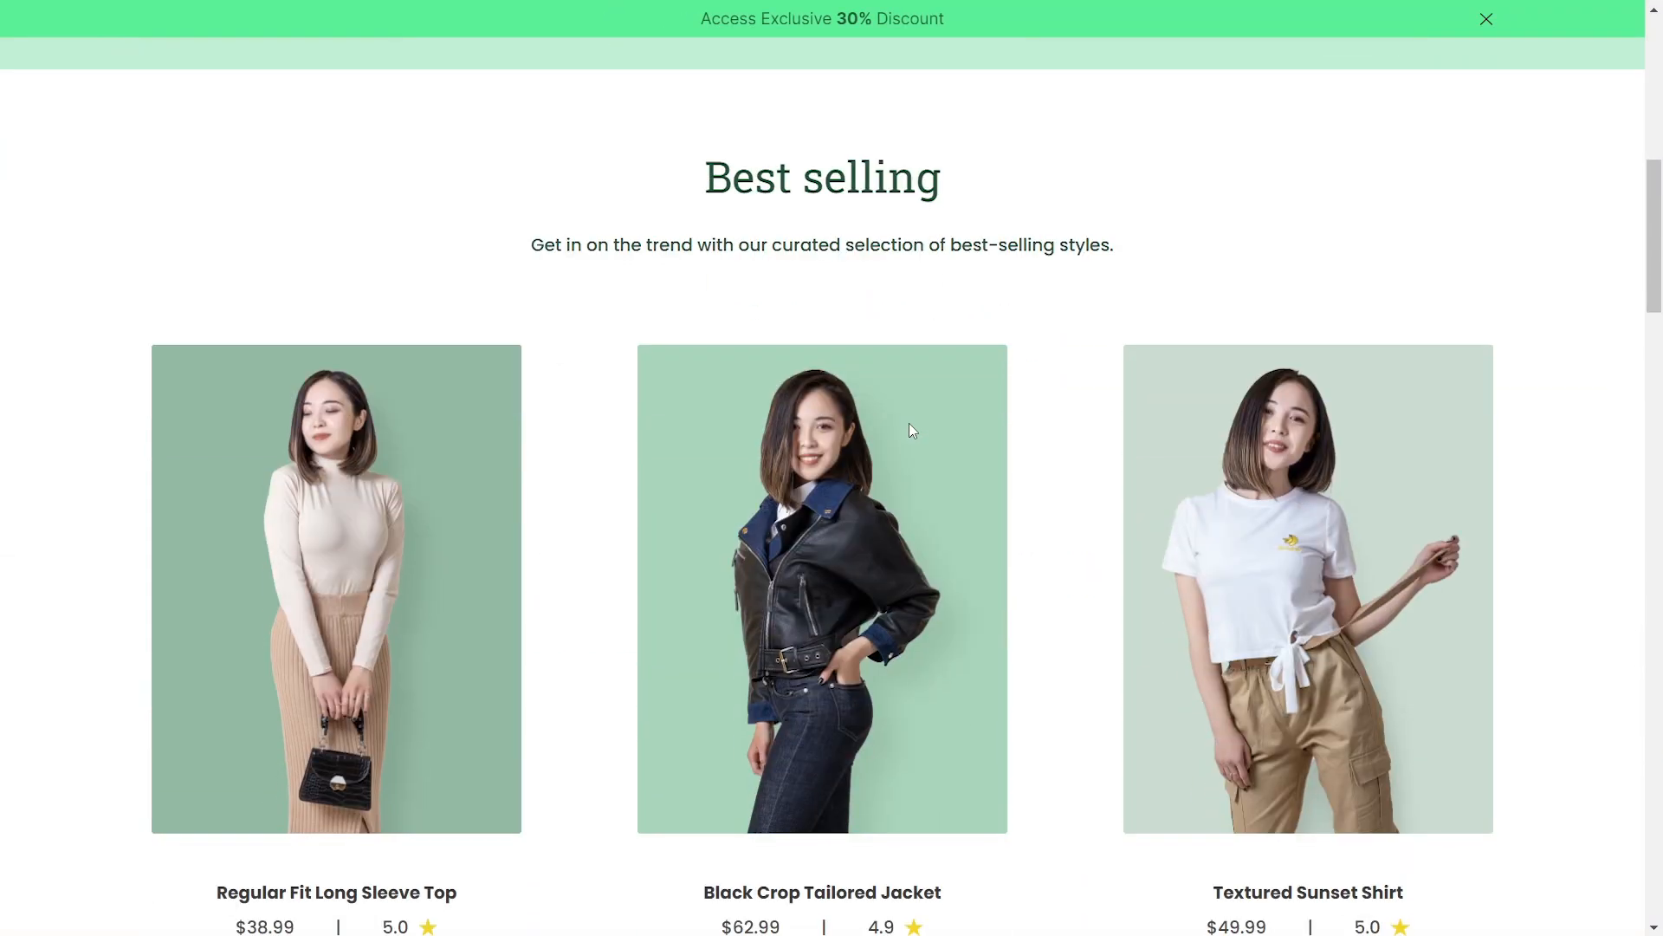
{"action": "scroll", "coordinate": [908, 422], "scroll_direction": "up", "scroll_amount": 10}
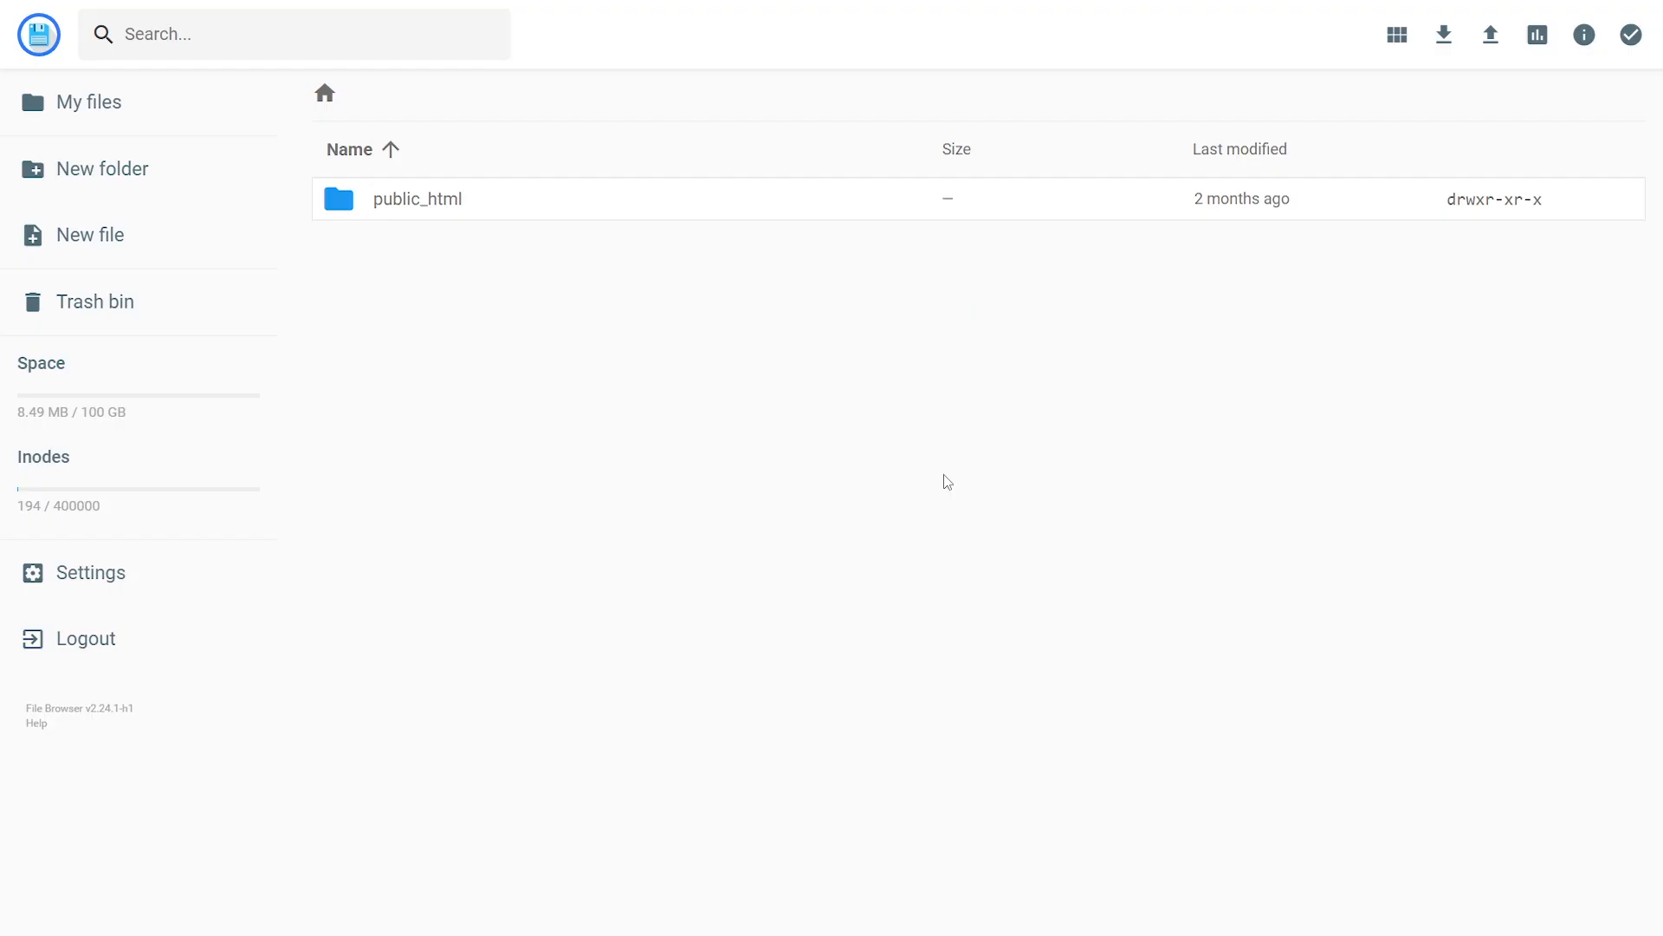
Open public_html/index.html in File Browser and scroll to its end
{"action": "double_click", "coordinate": [603, 208]}
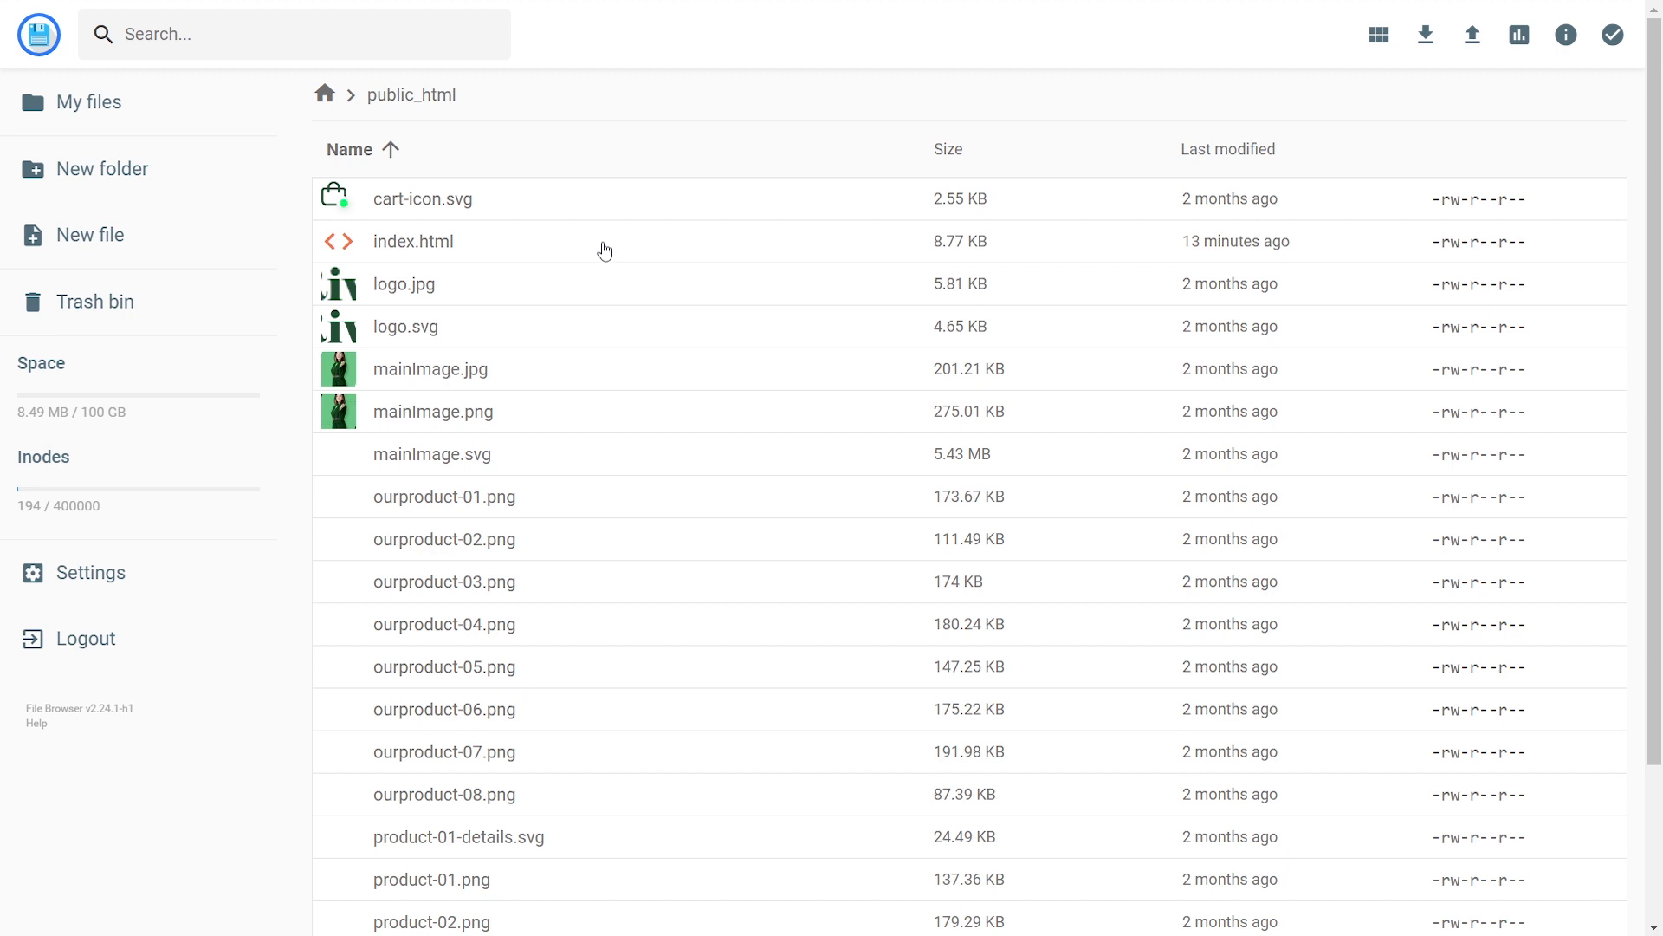
{"action": "double_click", "coordinate": [606, 250]}
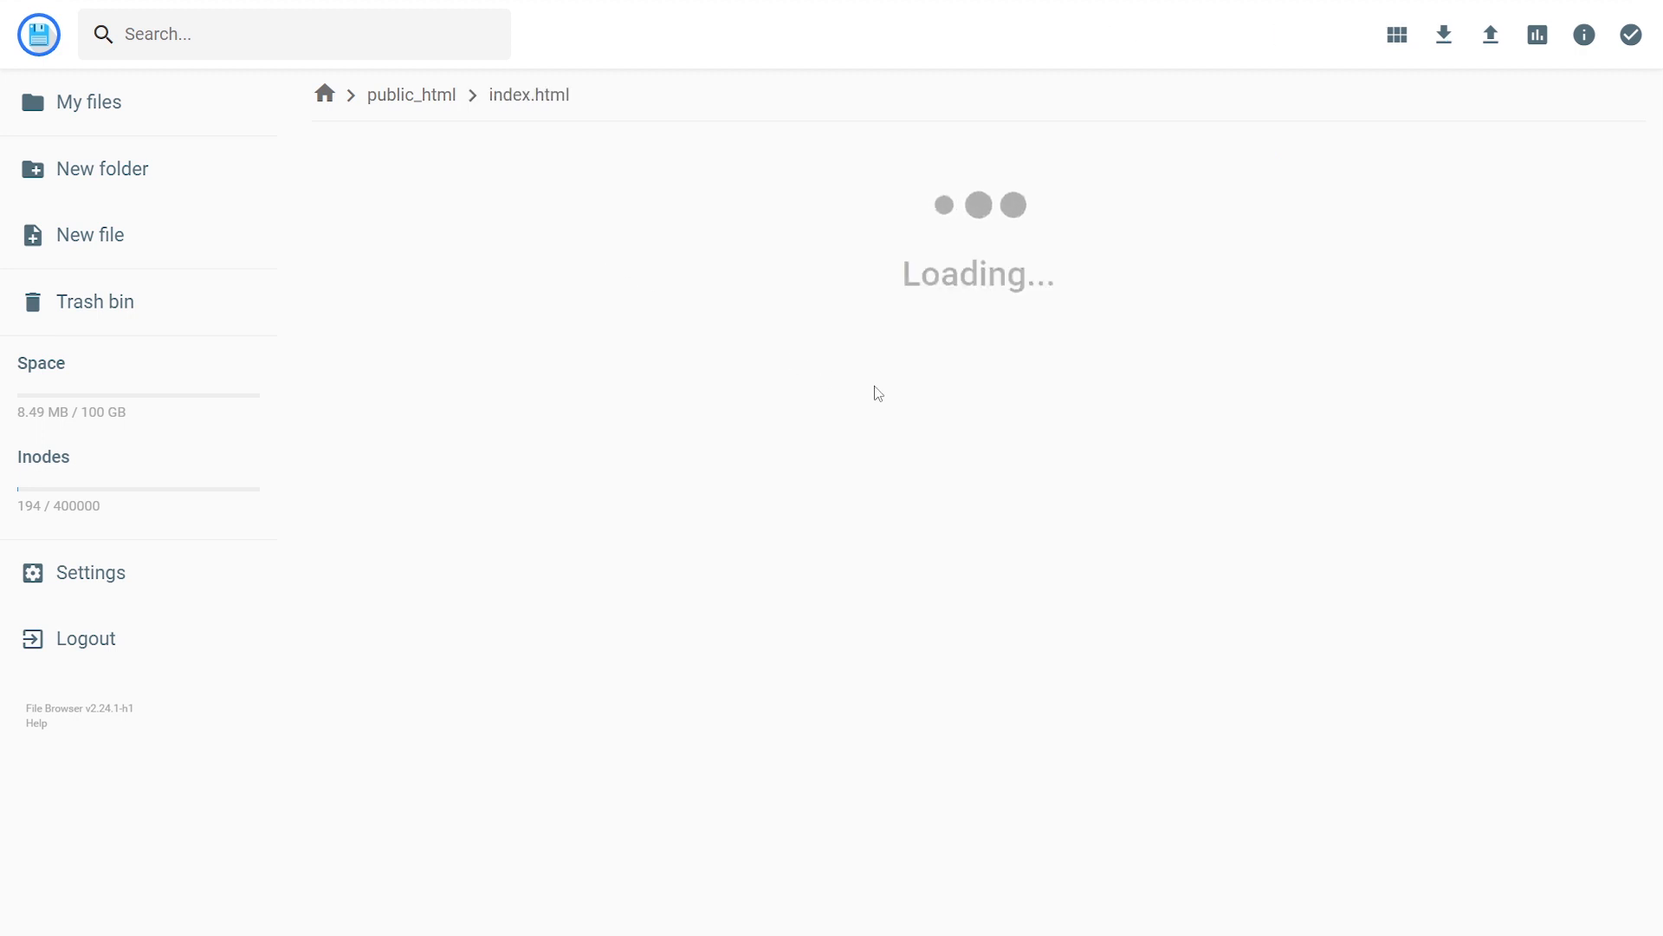
{"action": "scroll", "coordinate": [898, 392], "scroll_direction": "down", "scroll_amount": 20}
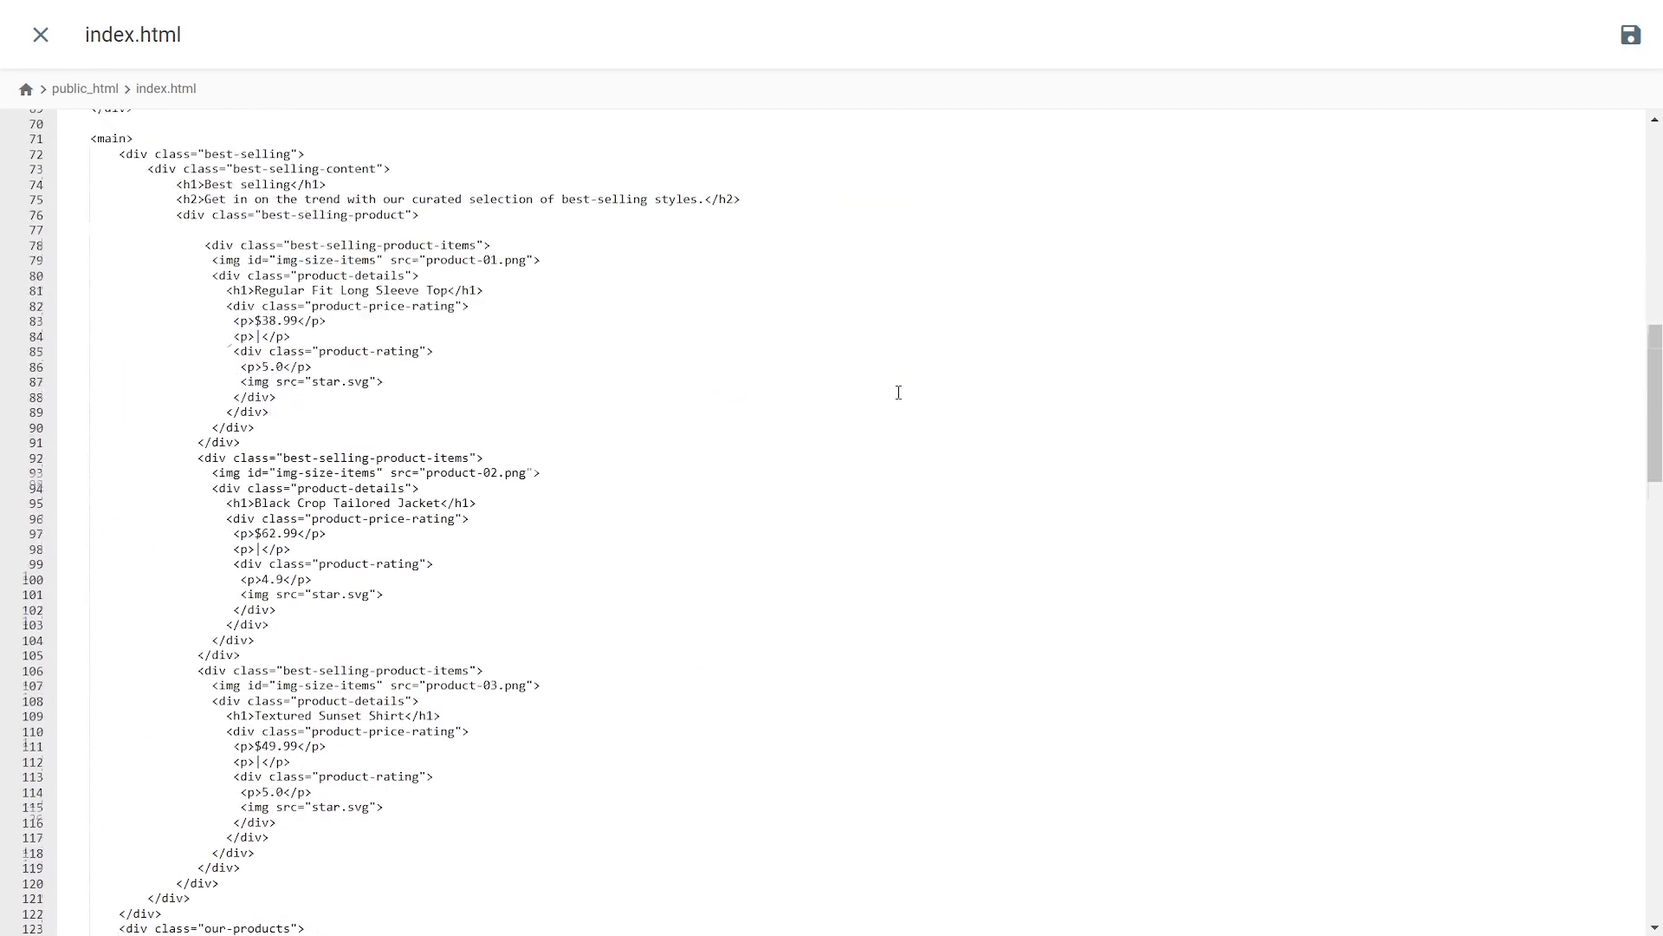
{"action": "scroll", "coordinate": [898, 392], "scroll_direction": "down", "scroll_amount": 15}
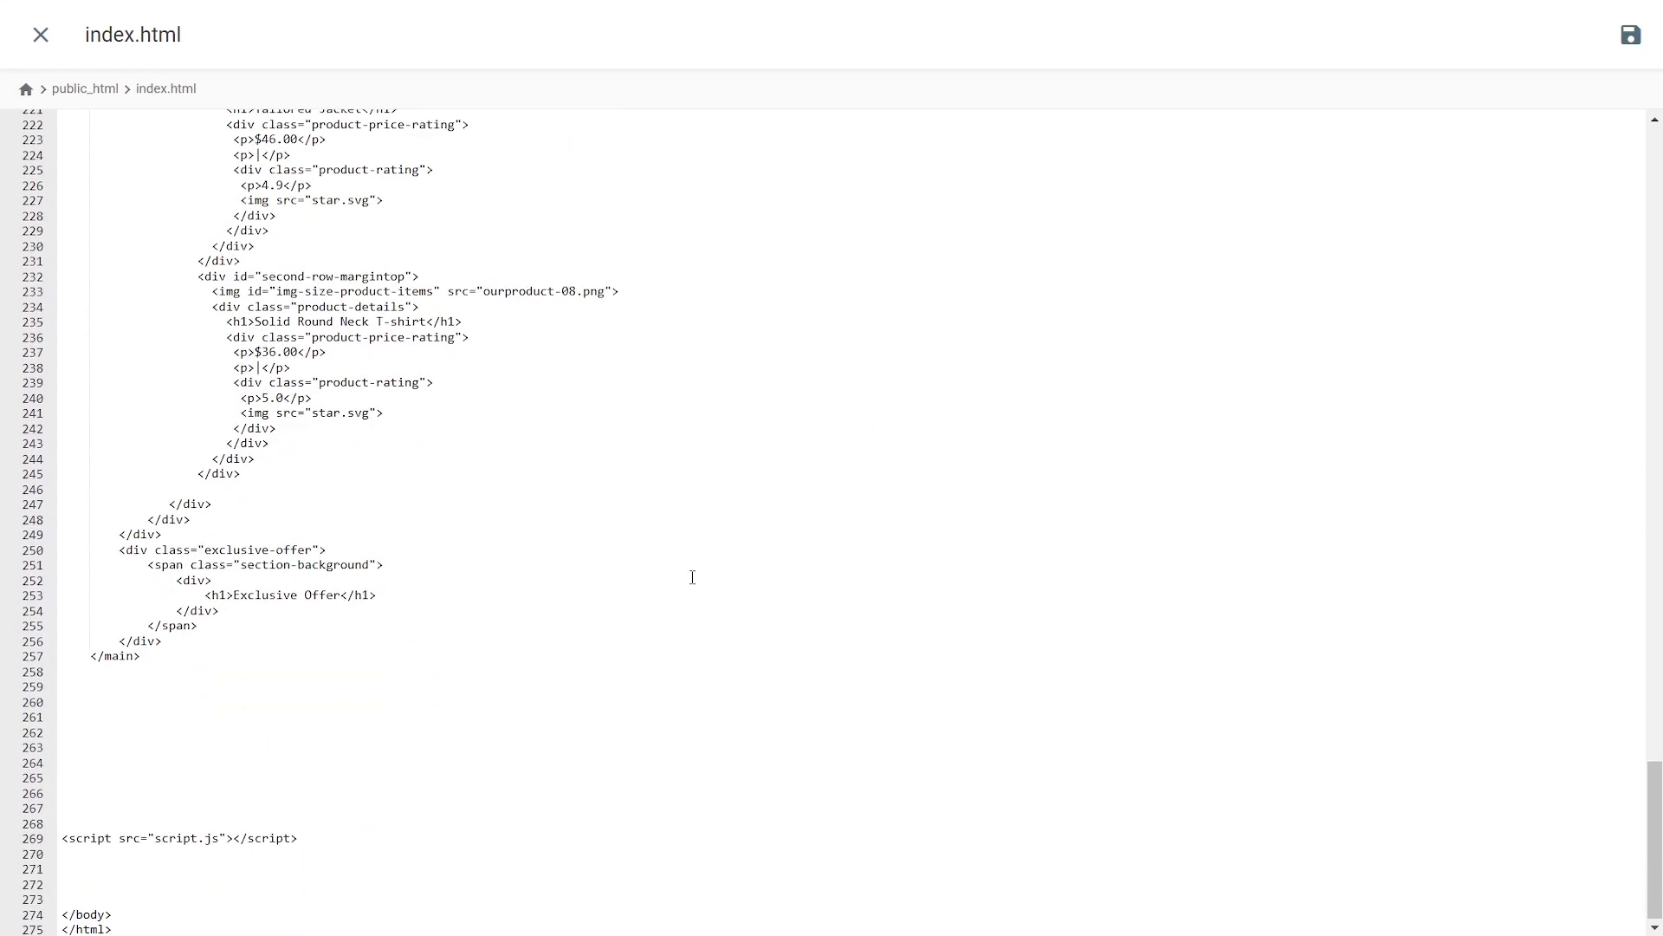
Paste the Tidio script tag on line 262 before </body> and save index.html
{"action": "right_click", "coordinate": [473, 725]}
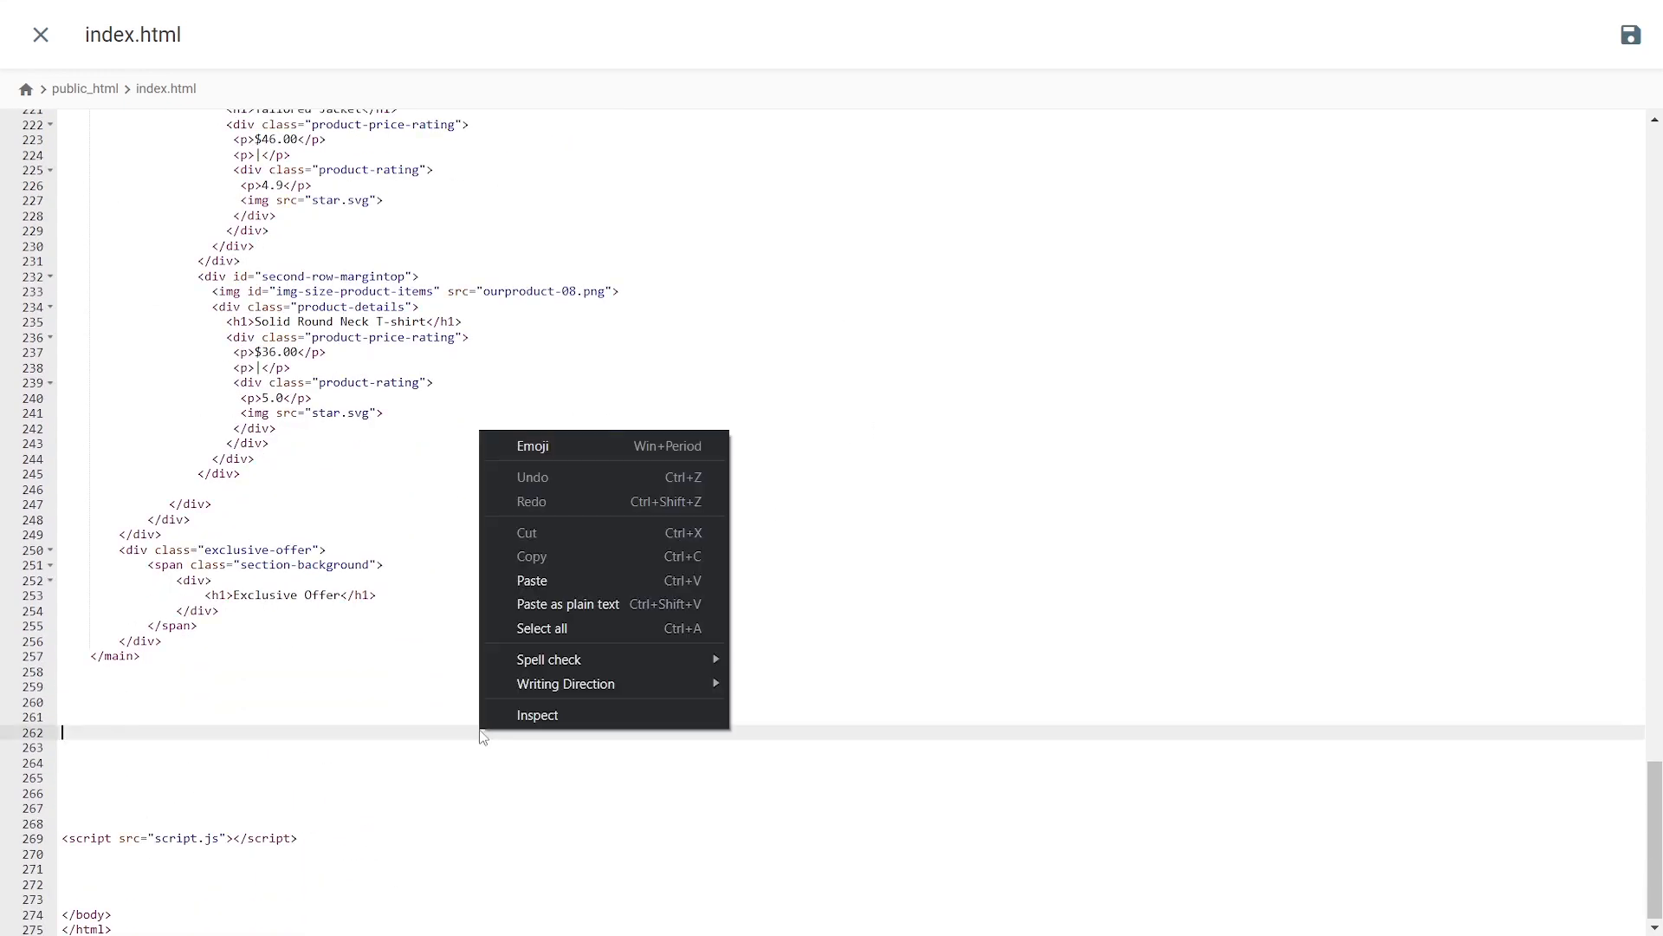
{"action": "left_click", "coordinate": [555, 582]}
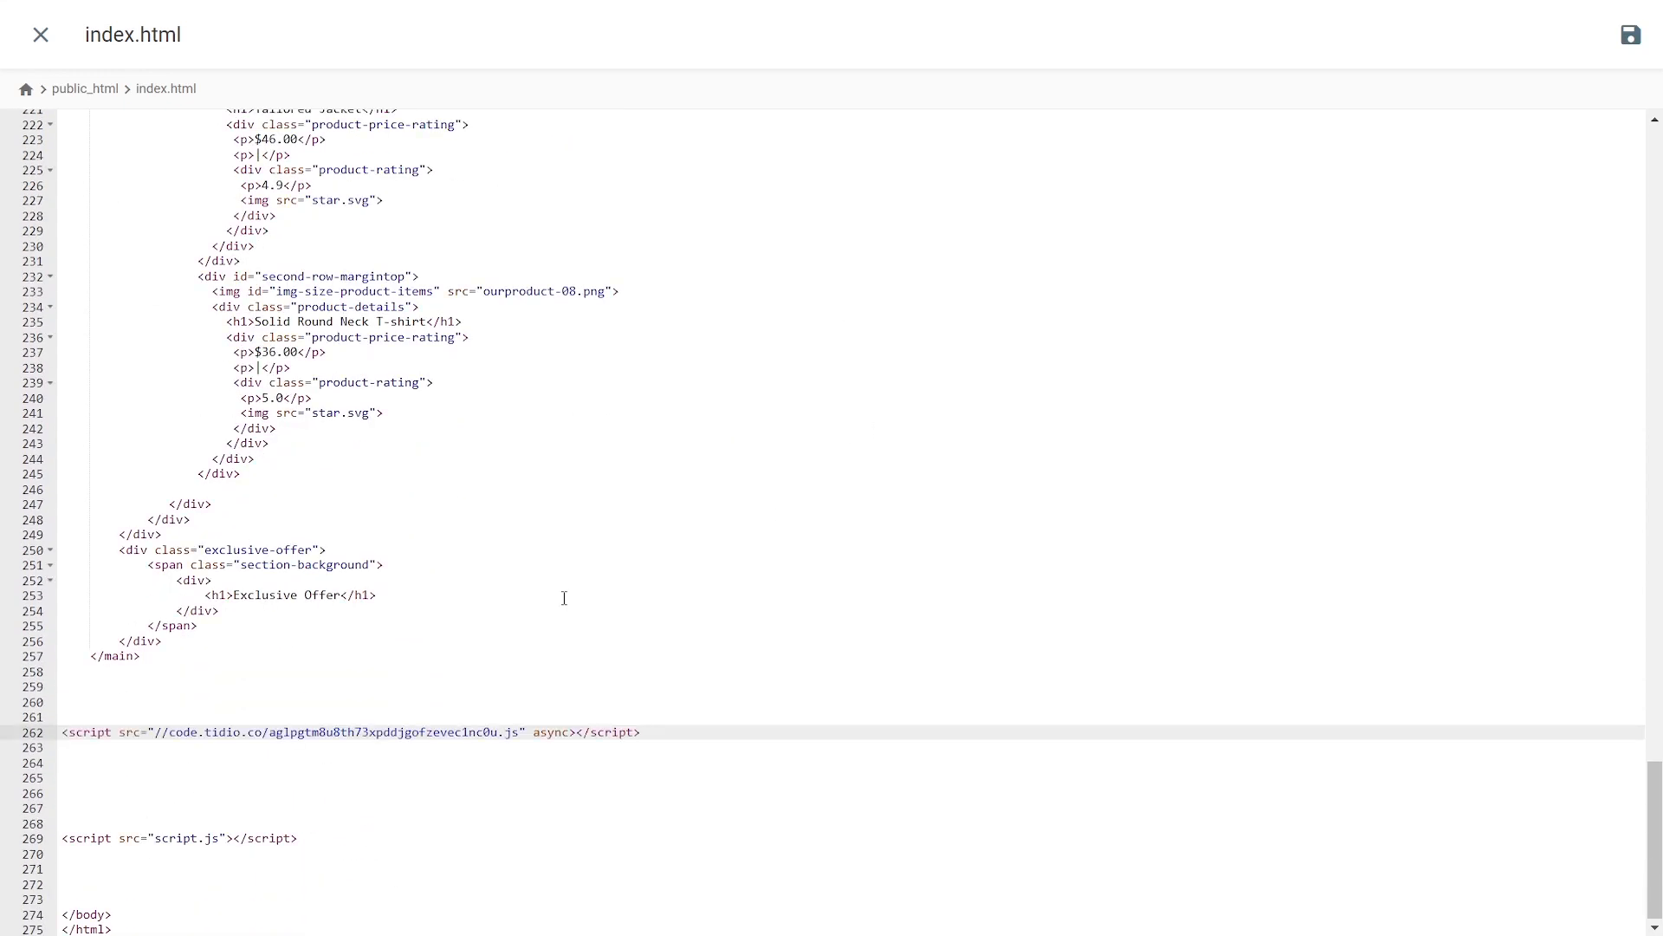
{"action": "left_click", "coordinate": [681, 700]}
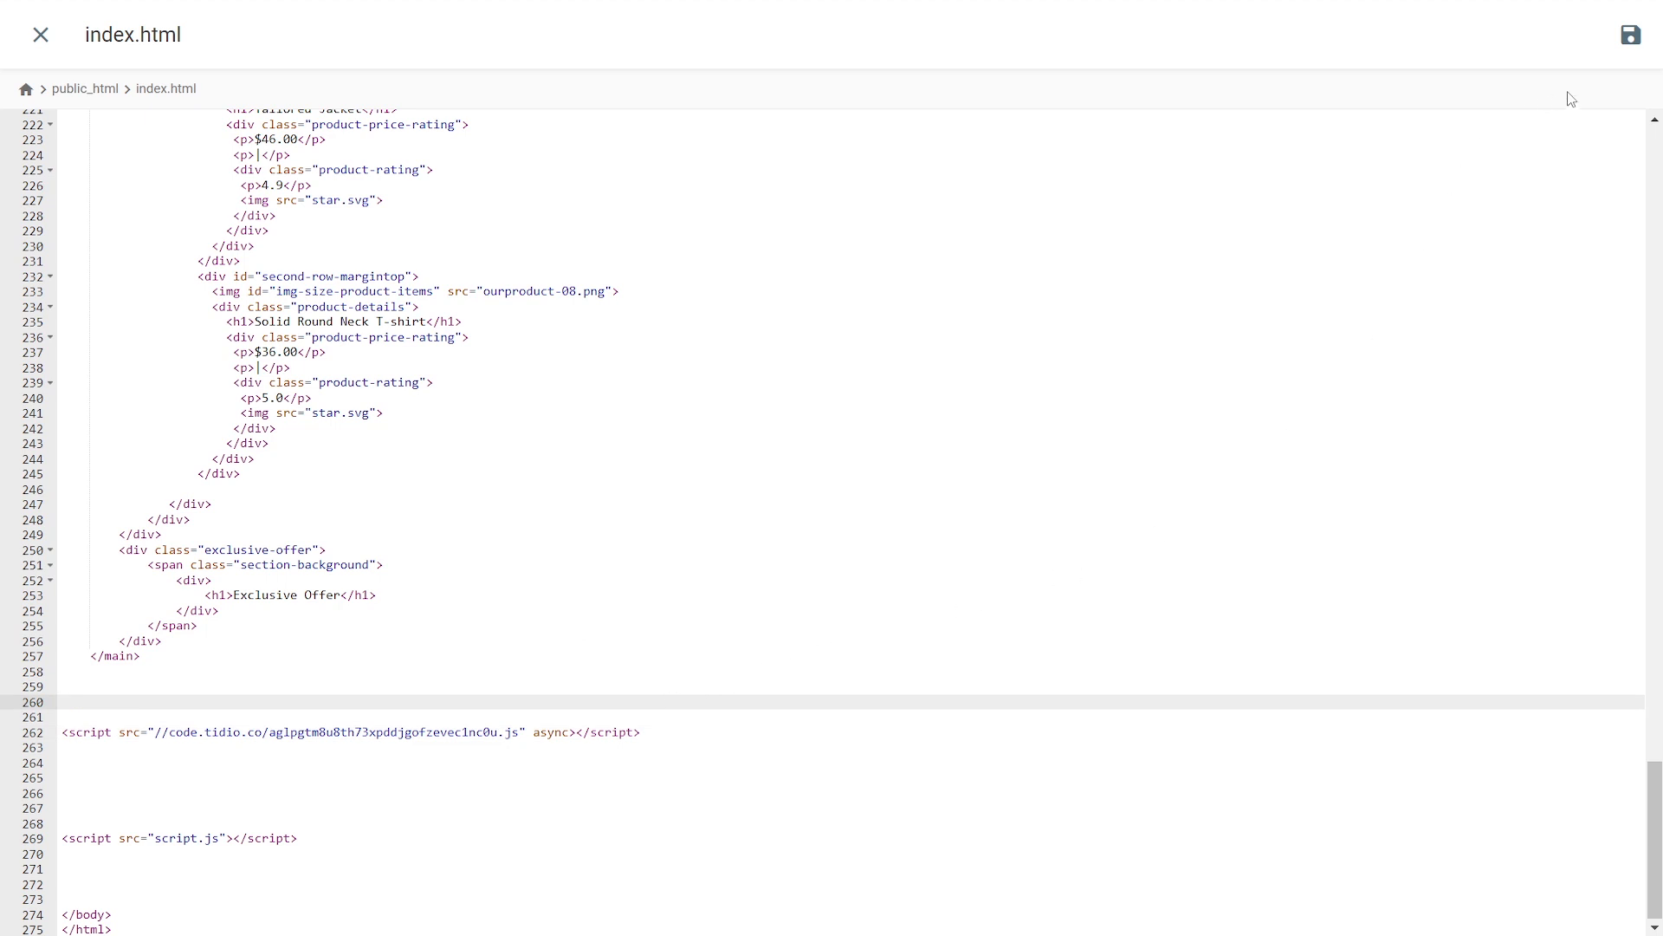
{"action": "left_click", "coordinate": [1632, 50]}
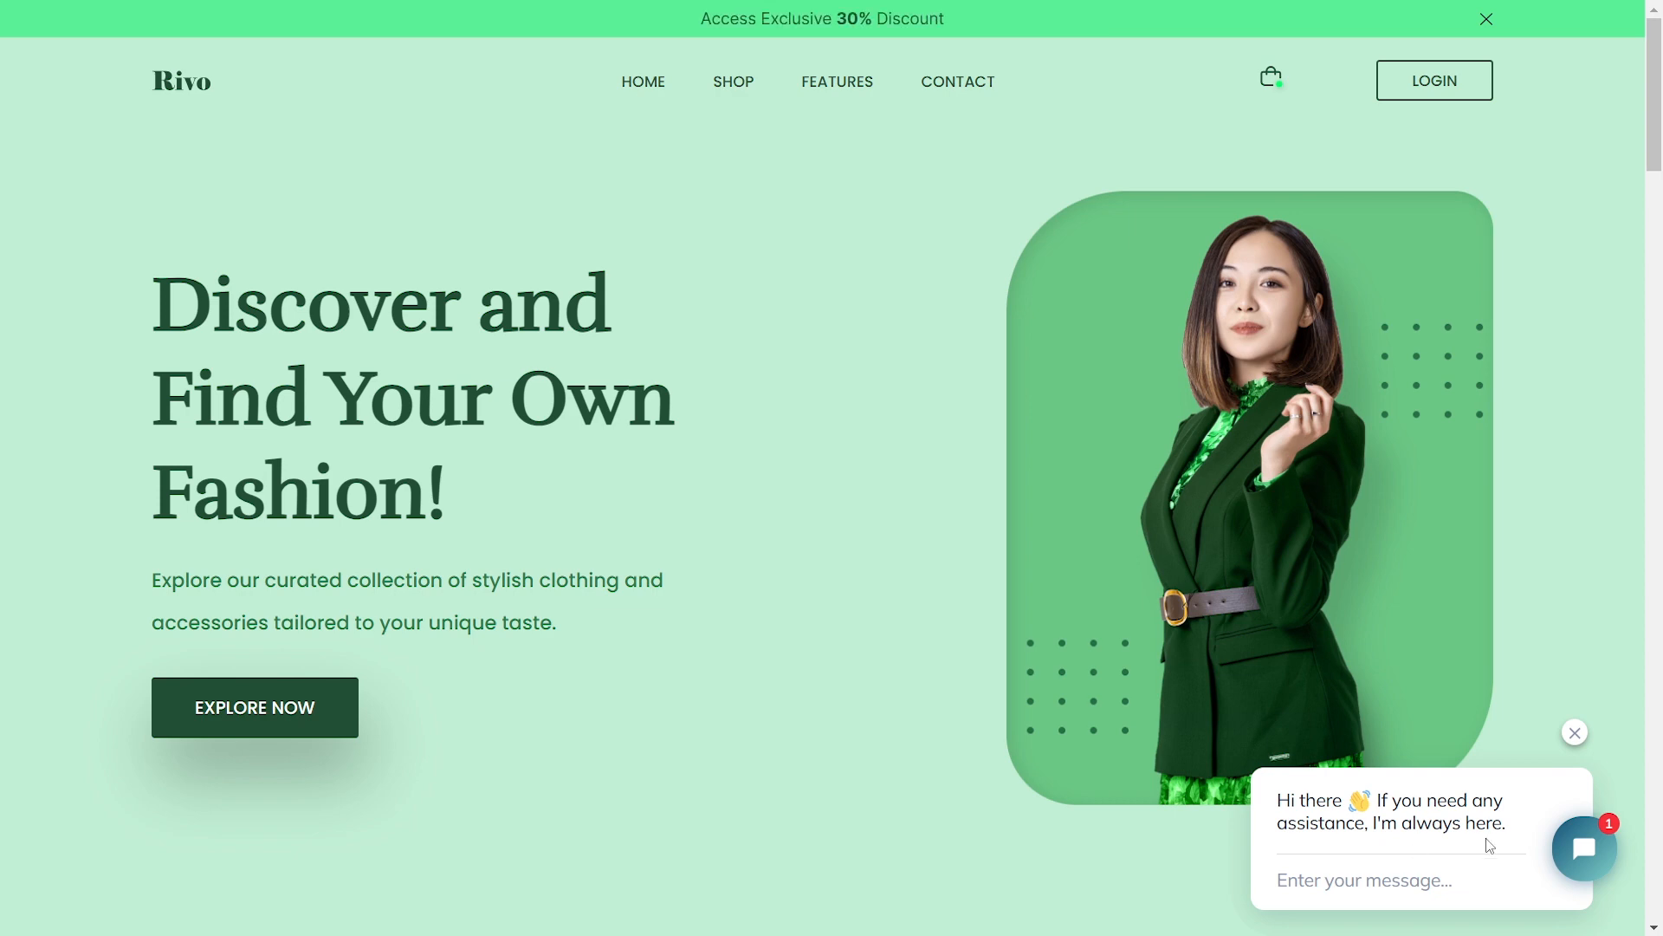
Open the chat widget on the Rivo site and send 'Hi, can you help me?'
{"action": "left_click", "coordinate": [1585, 849]}
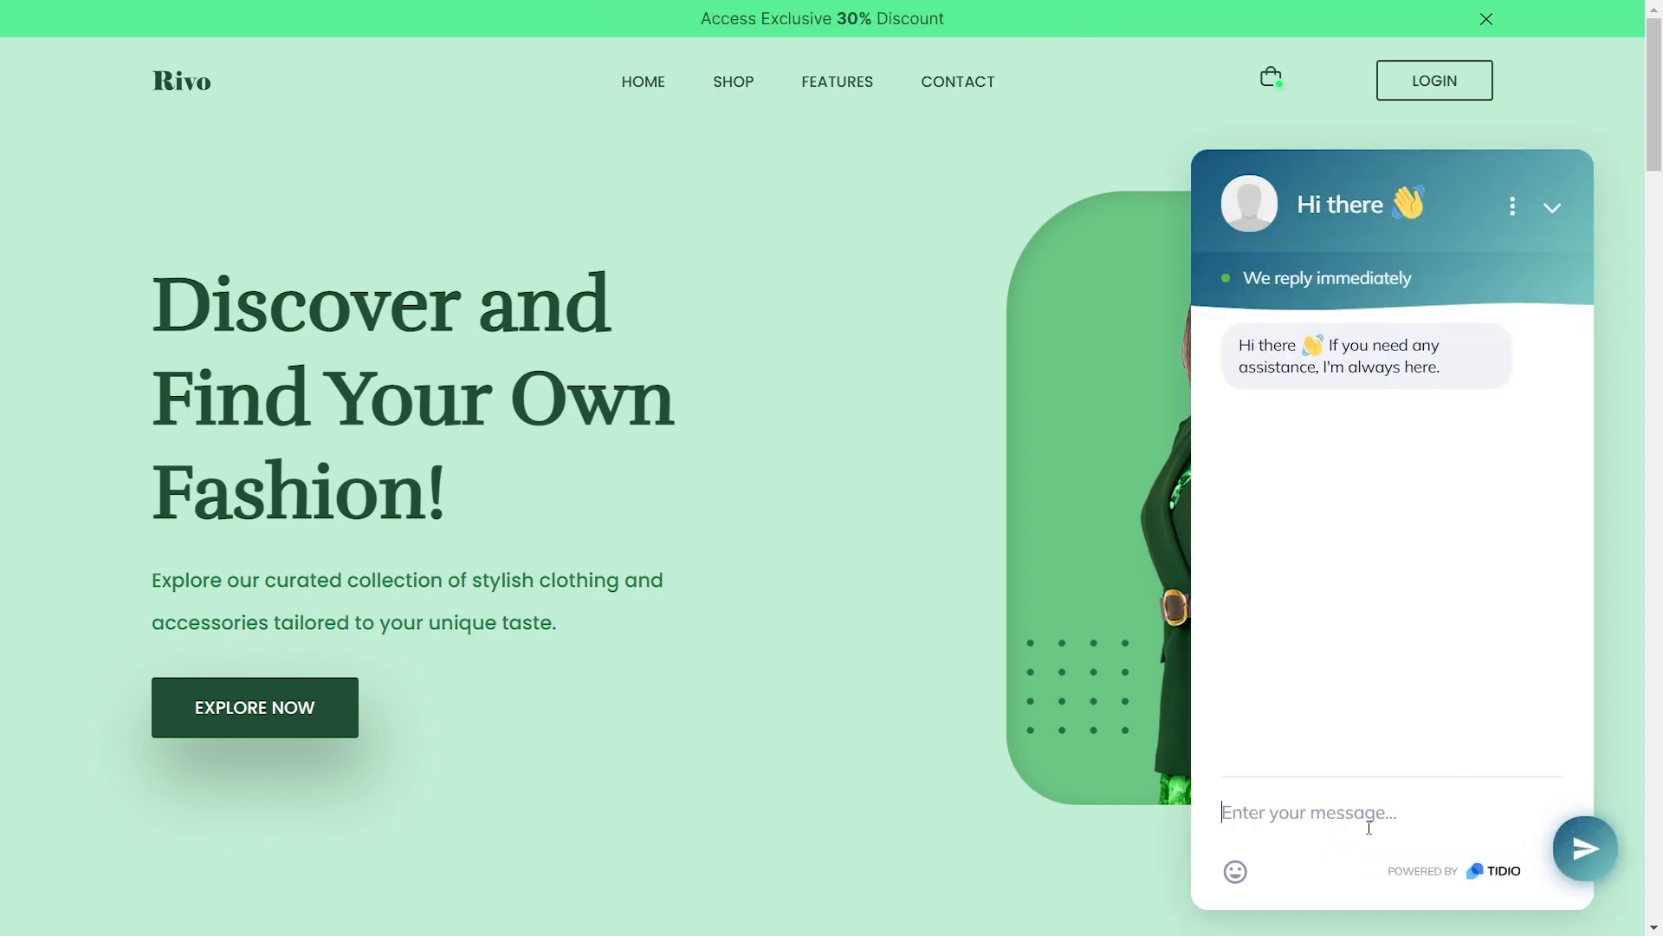
{"action": "type", "text": "Hi, c"}
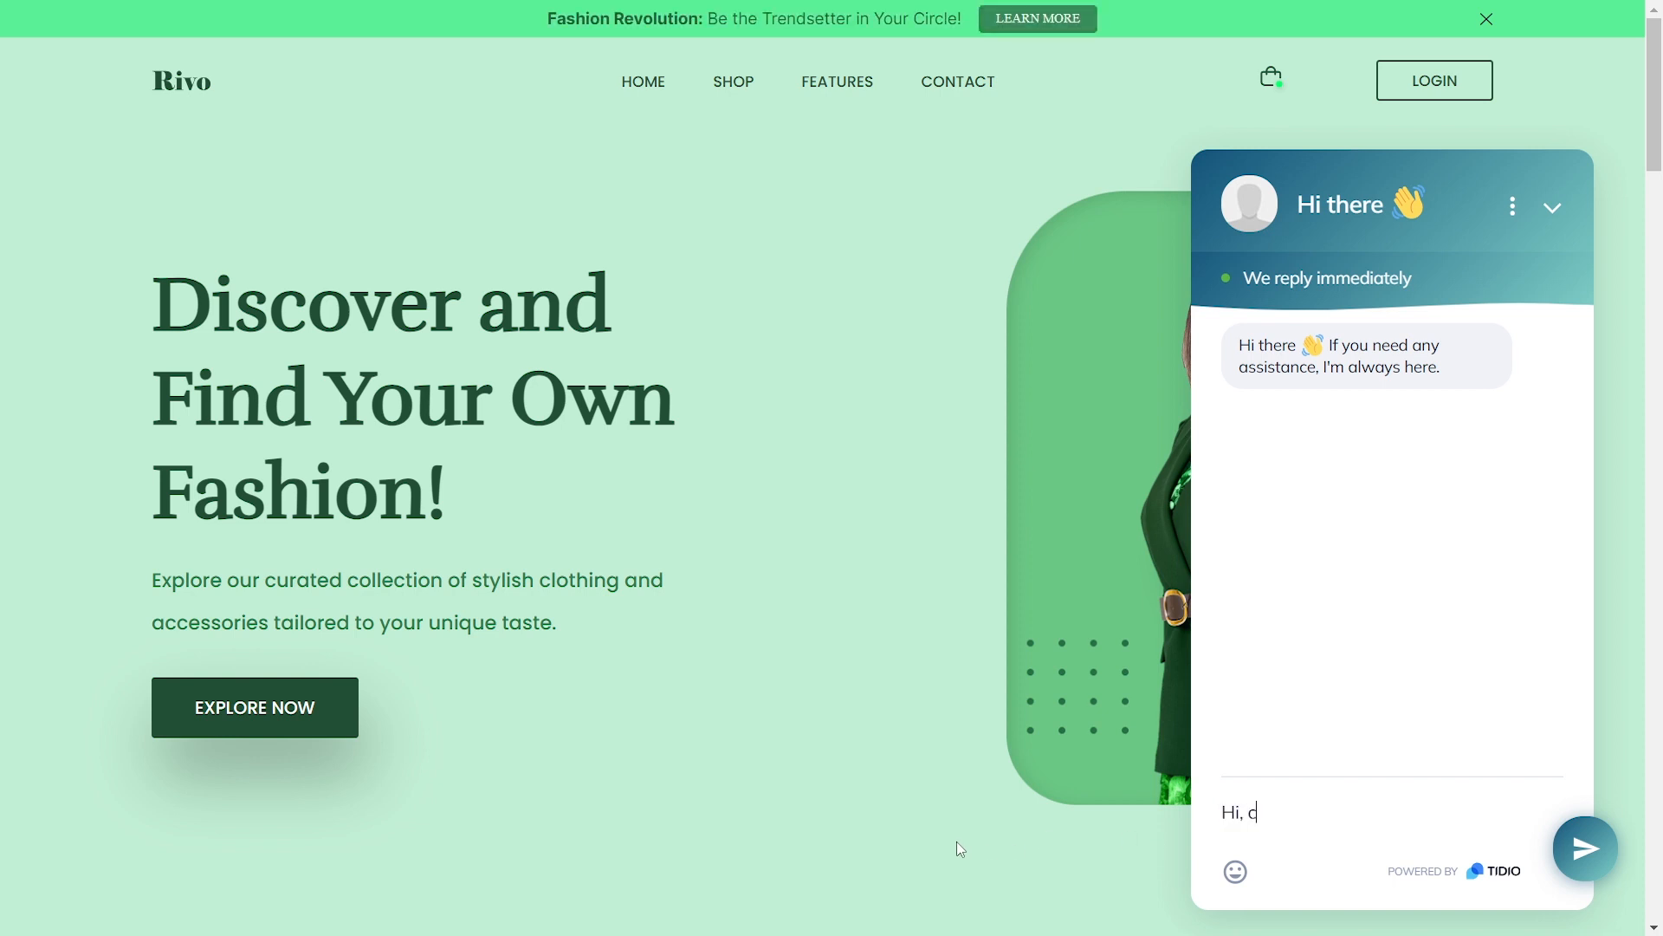
{"action": "type", "text": "an you h"}
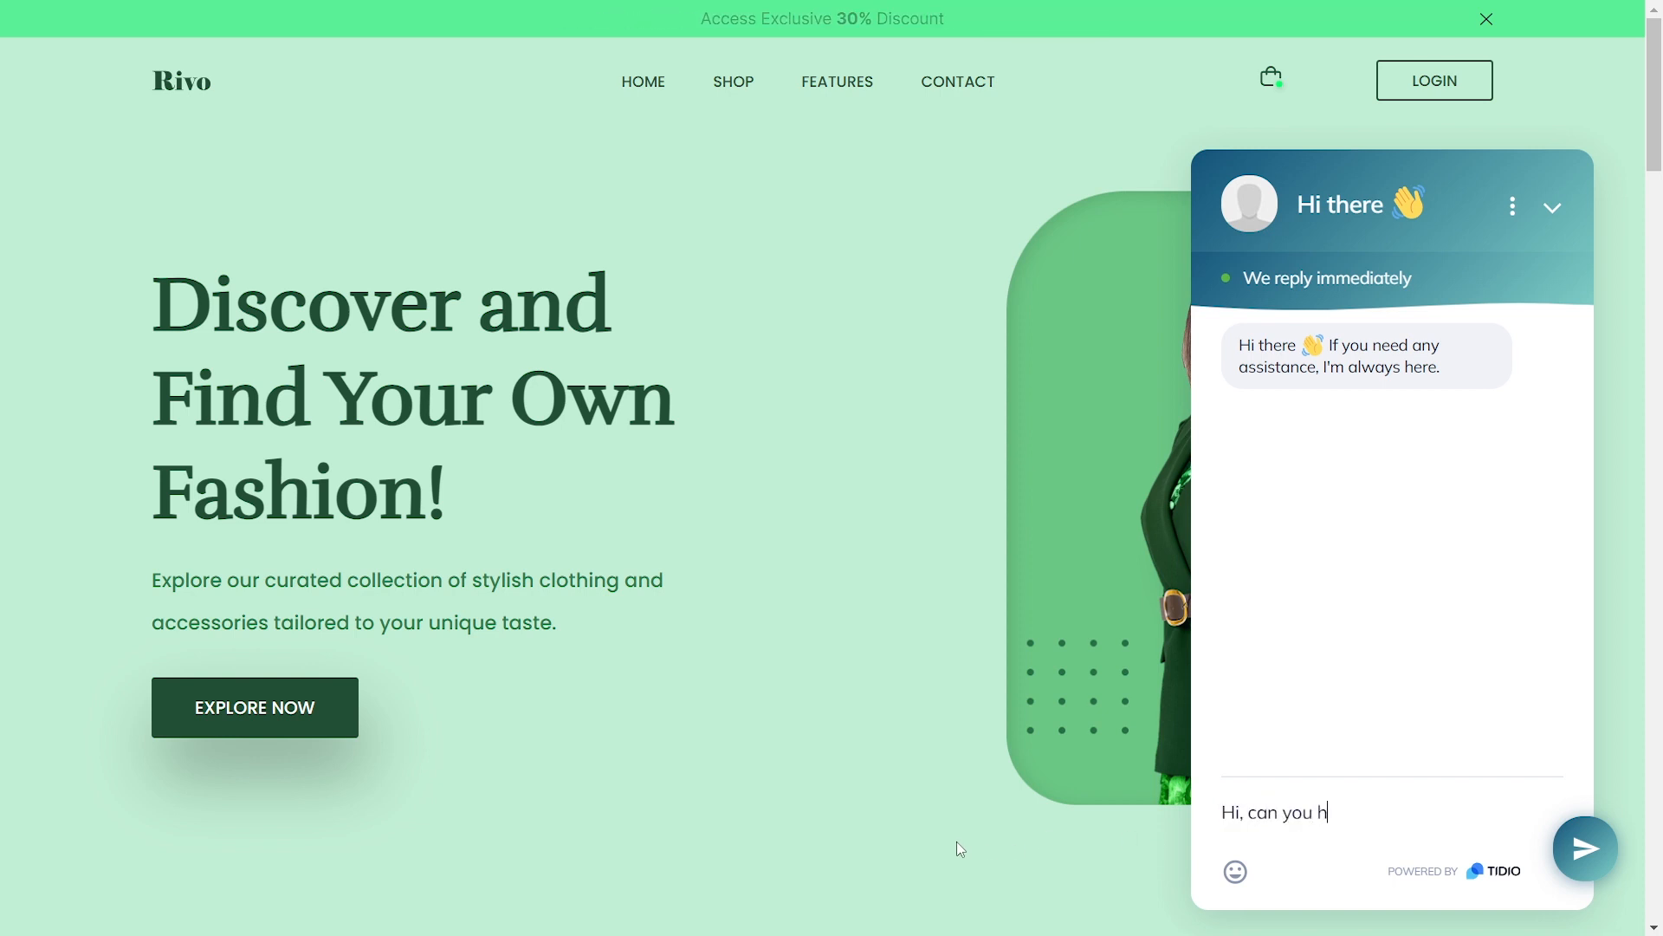
{"action": "type", "text": "elp me?"}
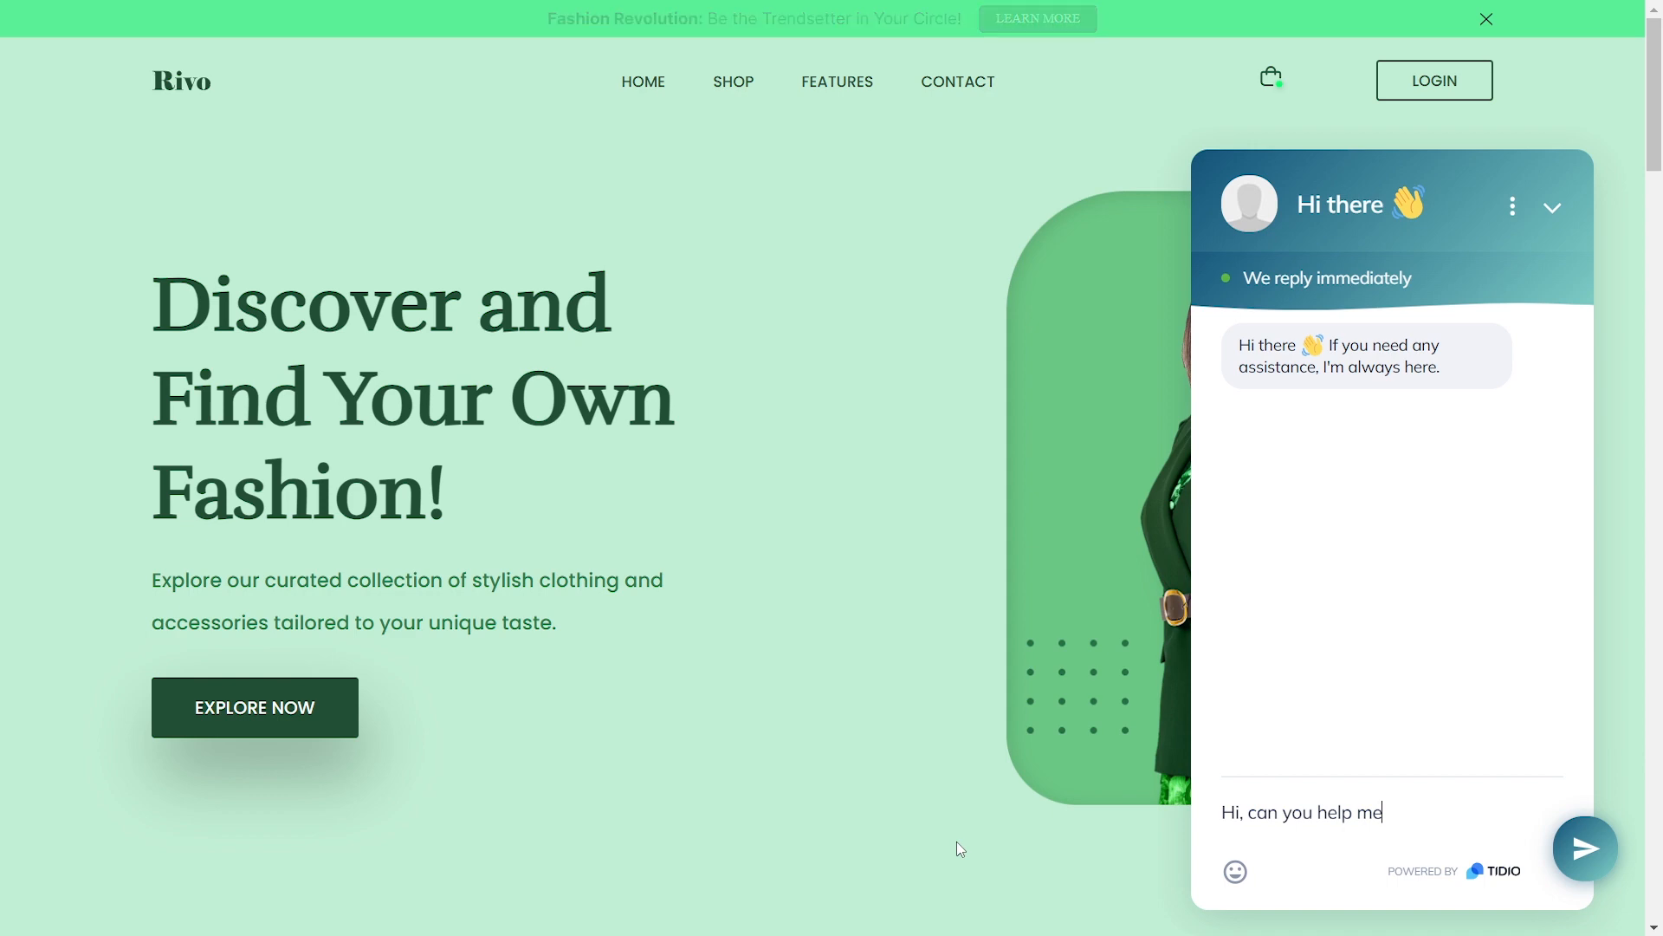
{"action": "key", "text": "Return"}
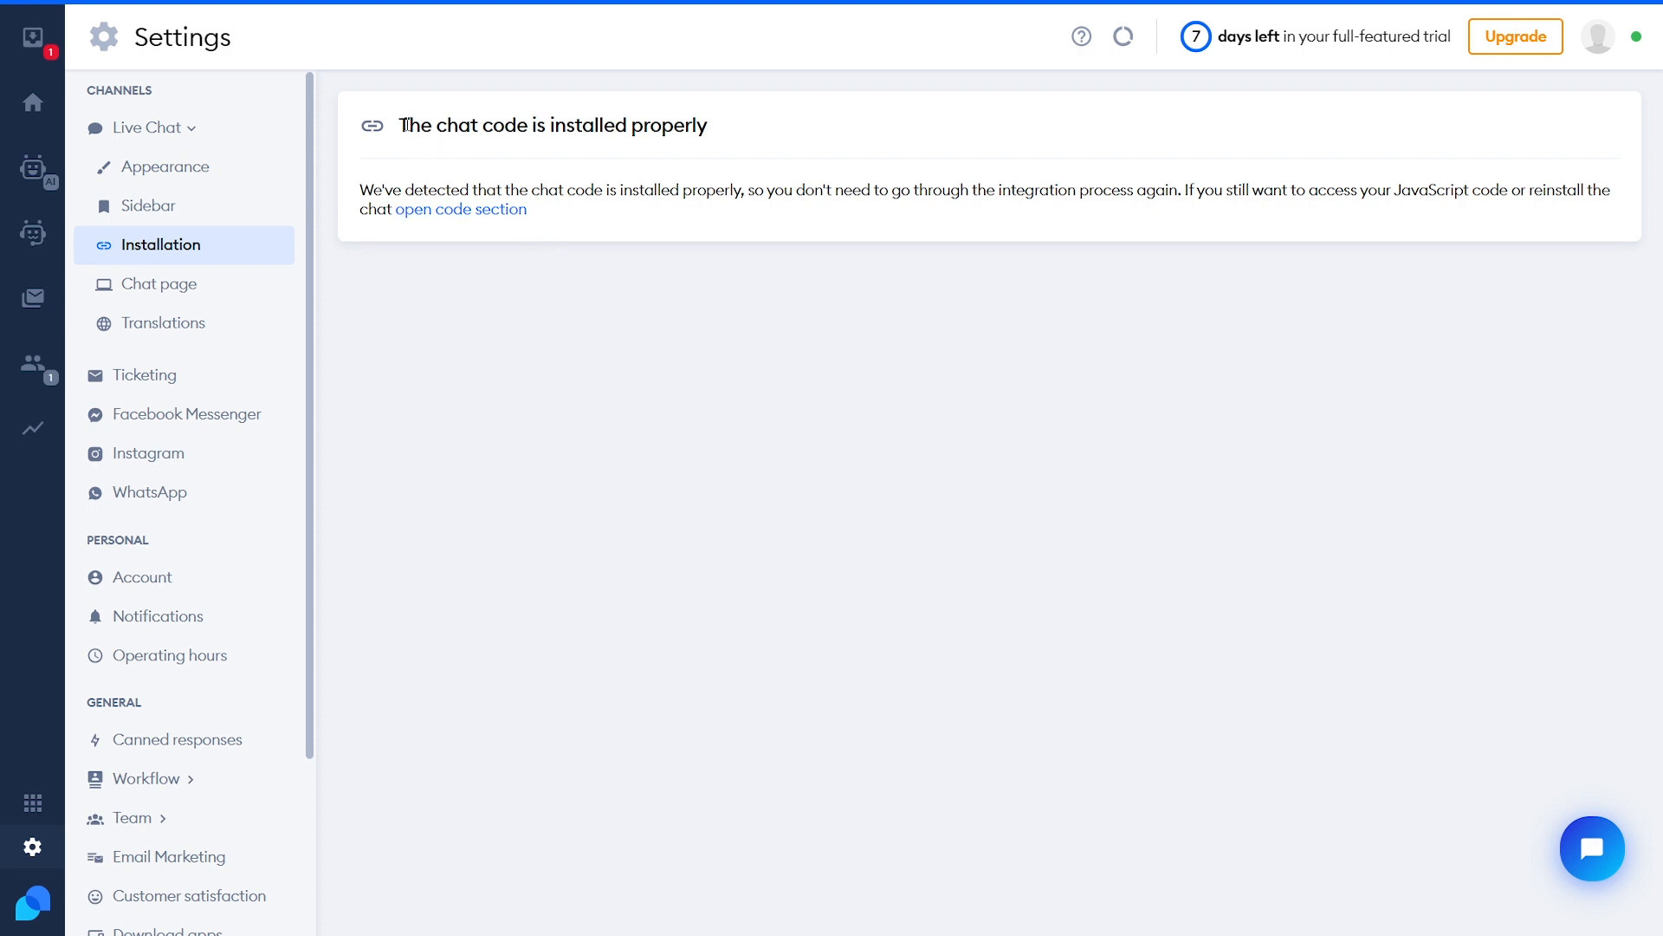
Confirm the chat code is installed properly, then view the Dashboard's leads chart
{"action": "left_click_drag", "start_coordinate": [402, 124], "coordinate": [738, 141]}
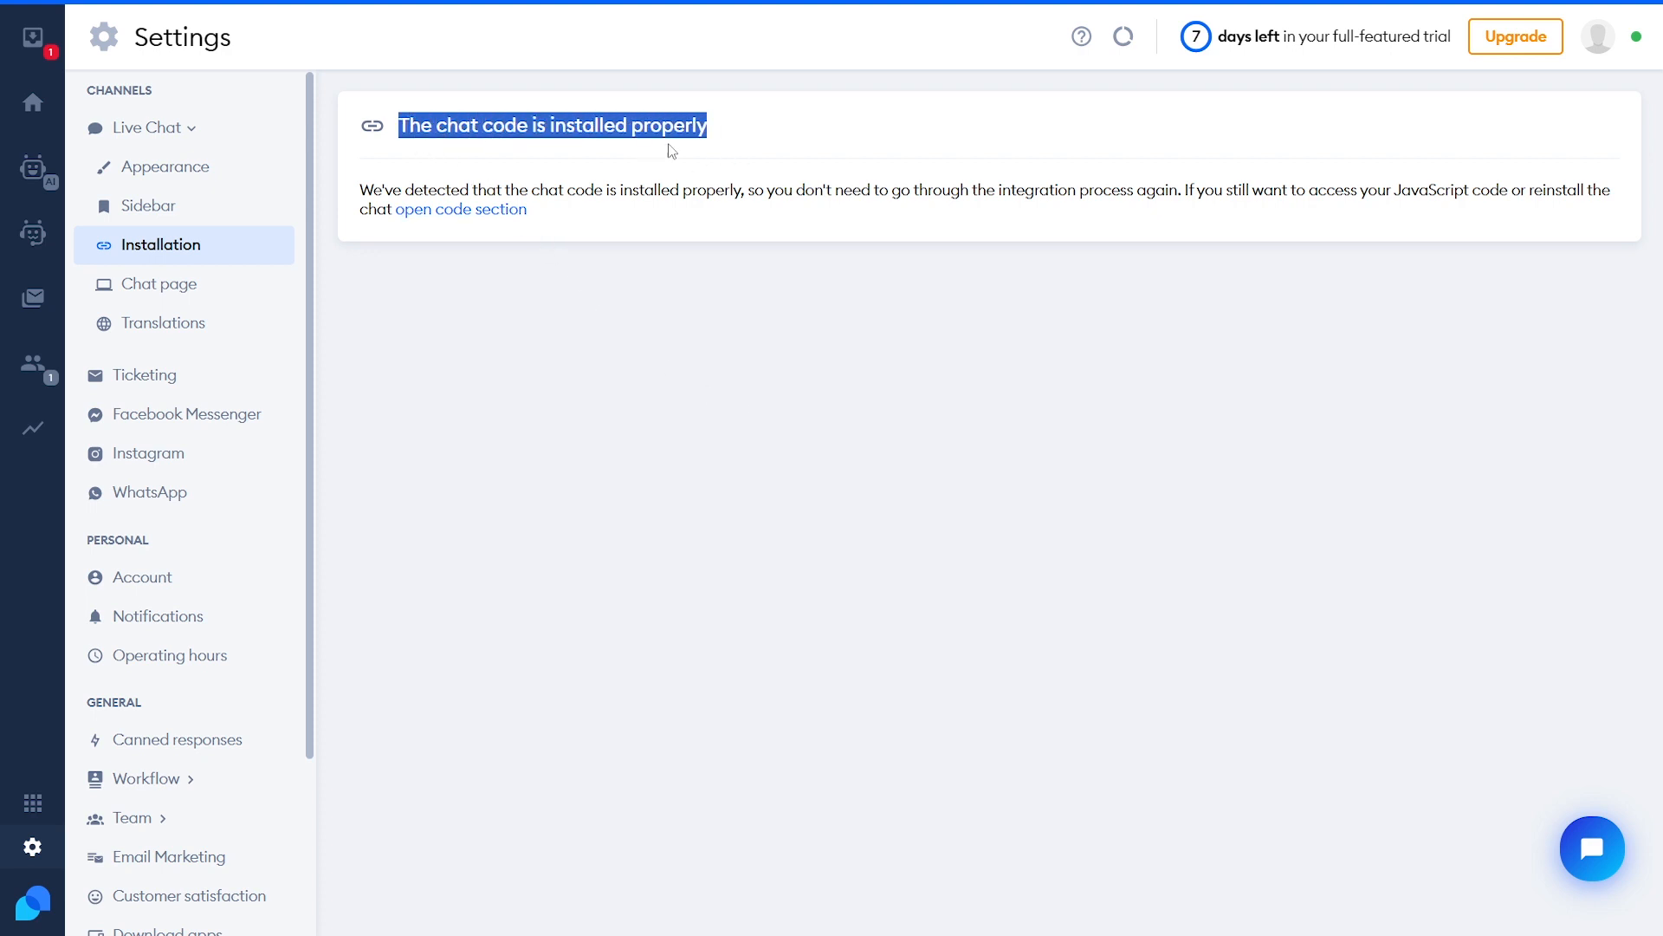
{"action": "left_click", "coordinate": [801, 368]}
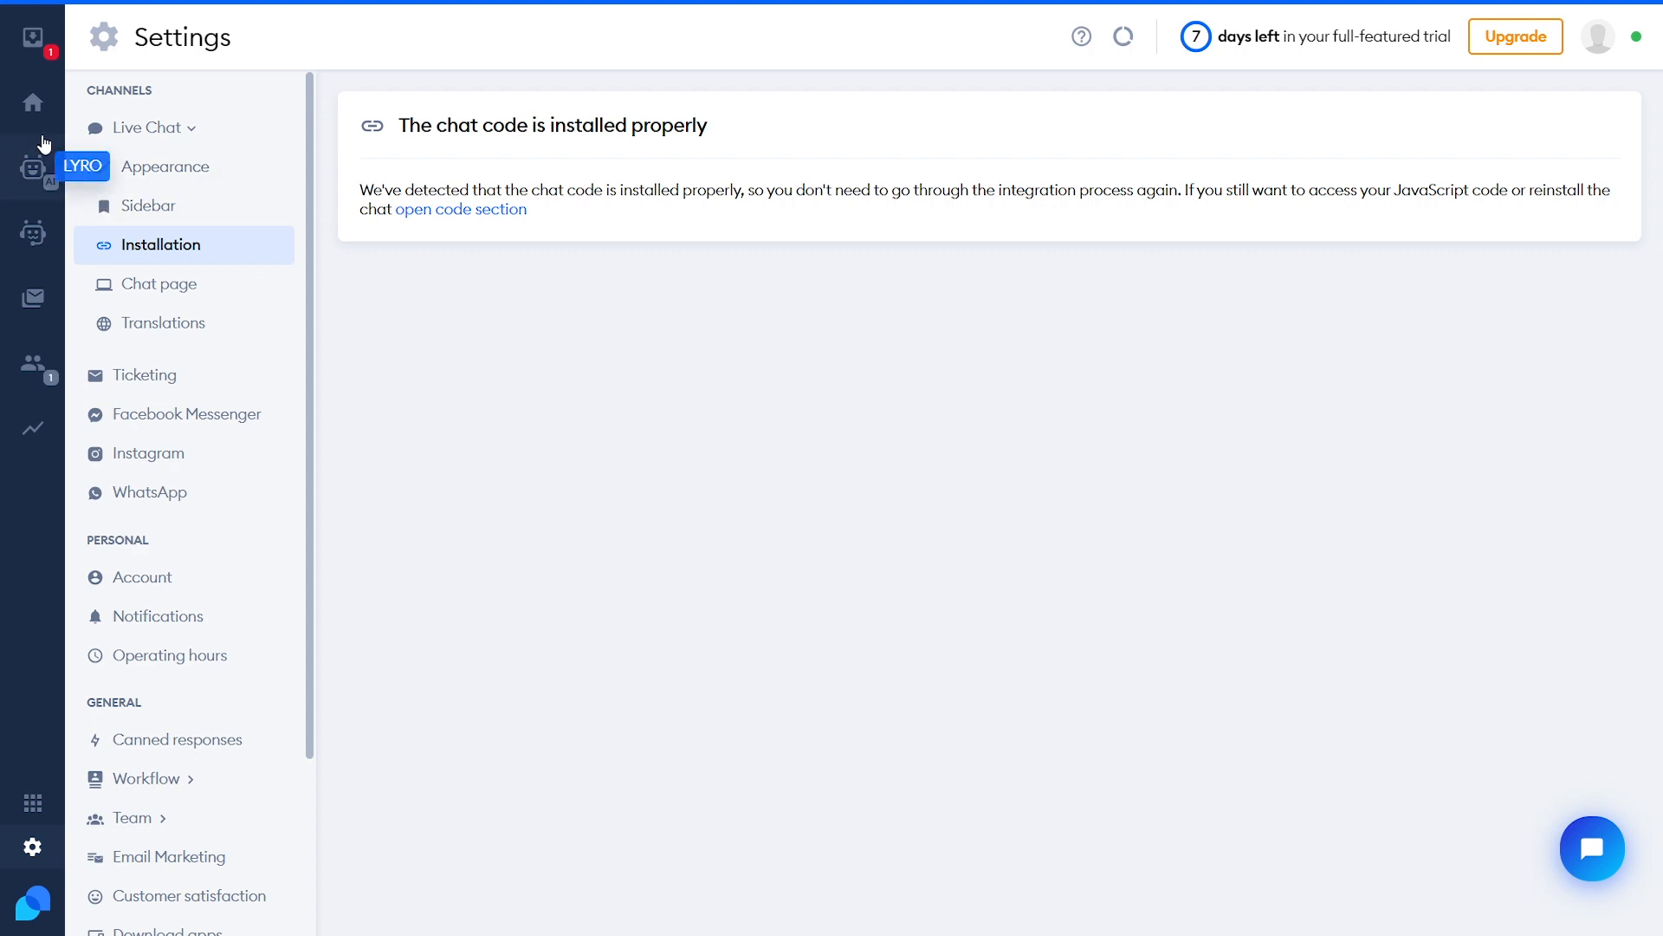
{"action": "left_click", "coordinate": [33, 111]}
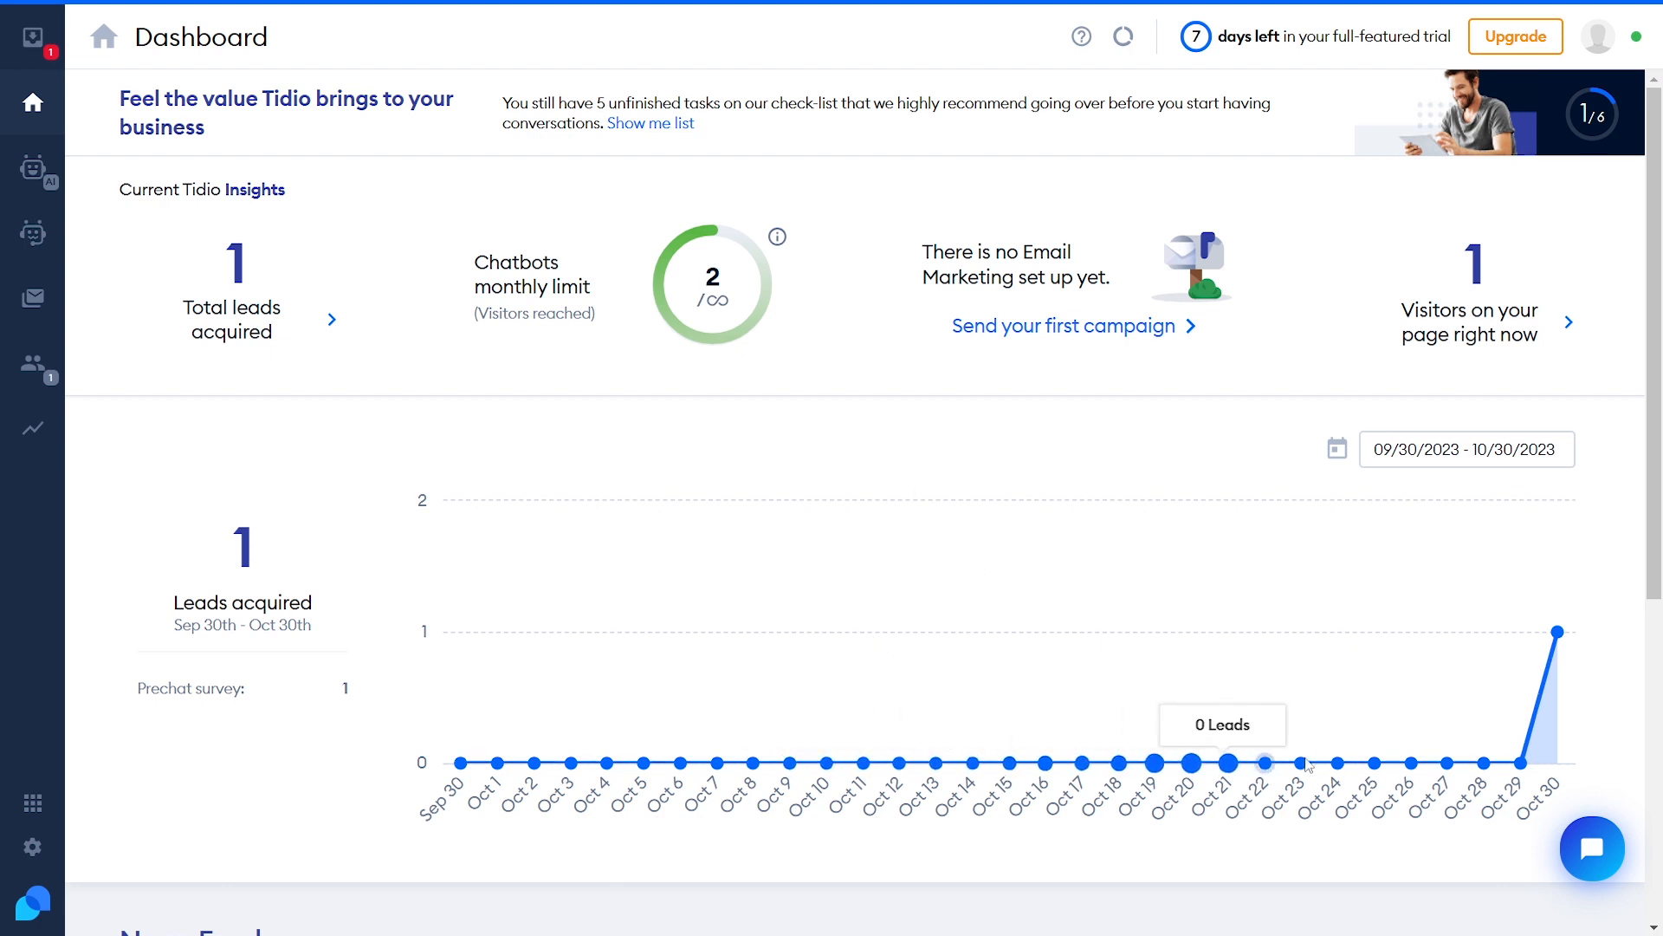
{"action": "mouse_move", "coordinate": [1560, 650]}
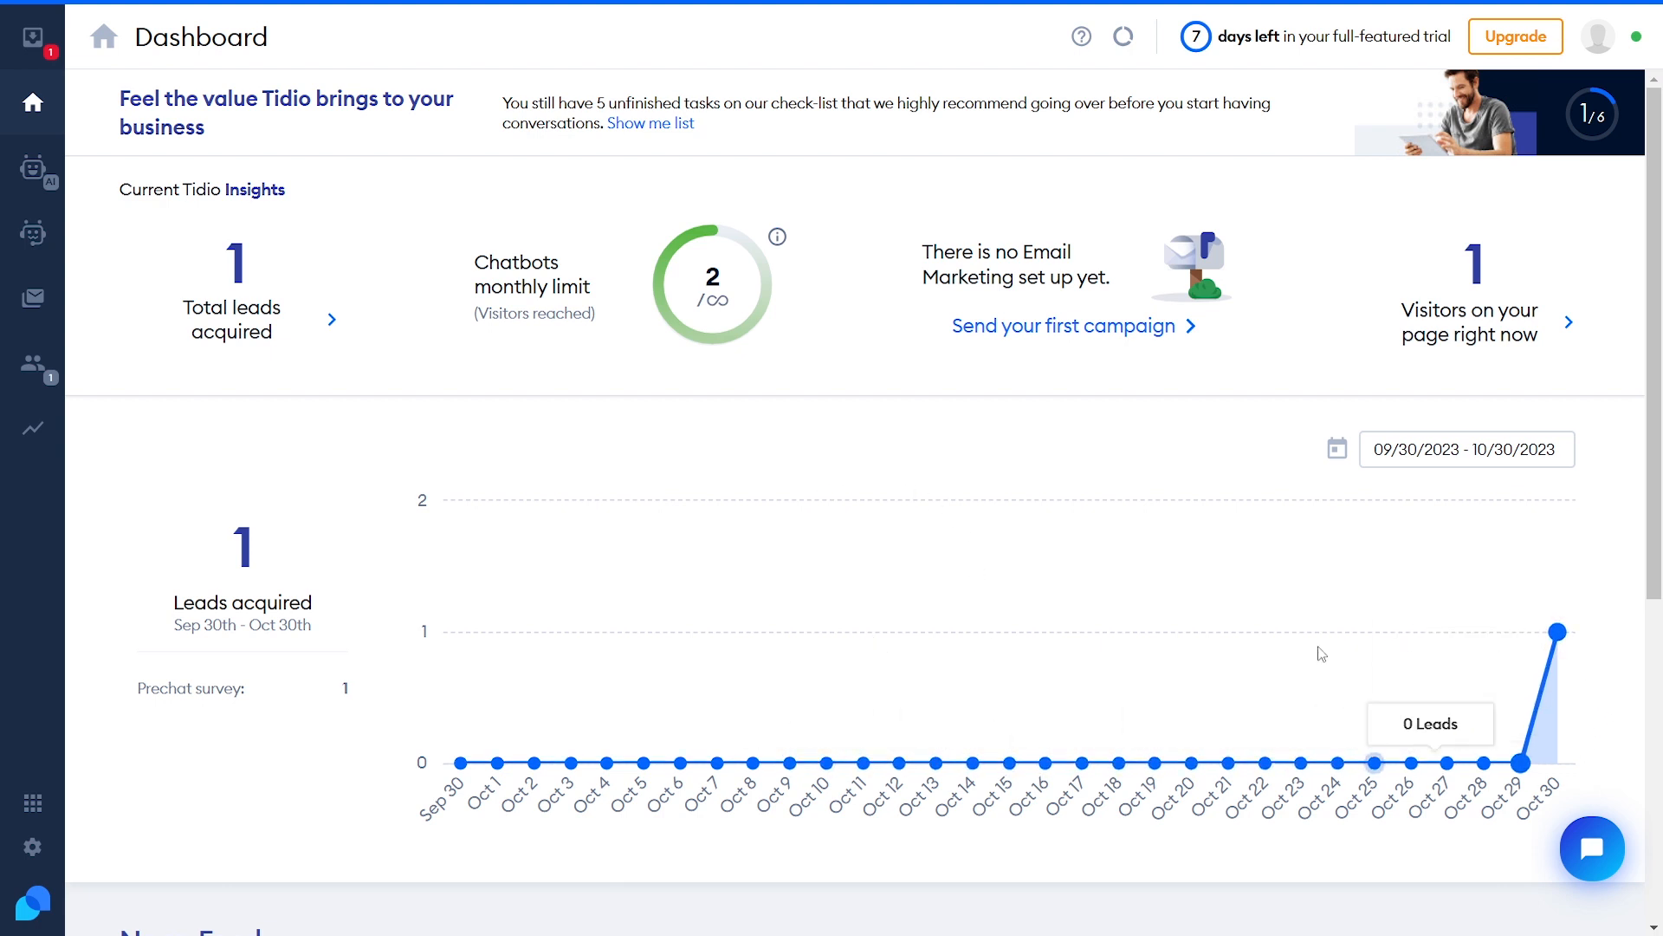
{"action": "mouse_move", "coordinate": [692, 292]}
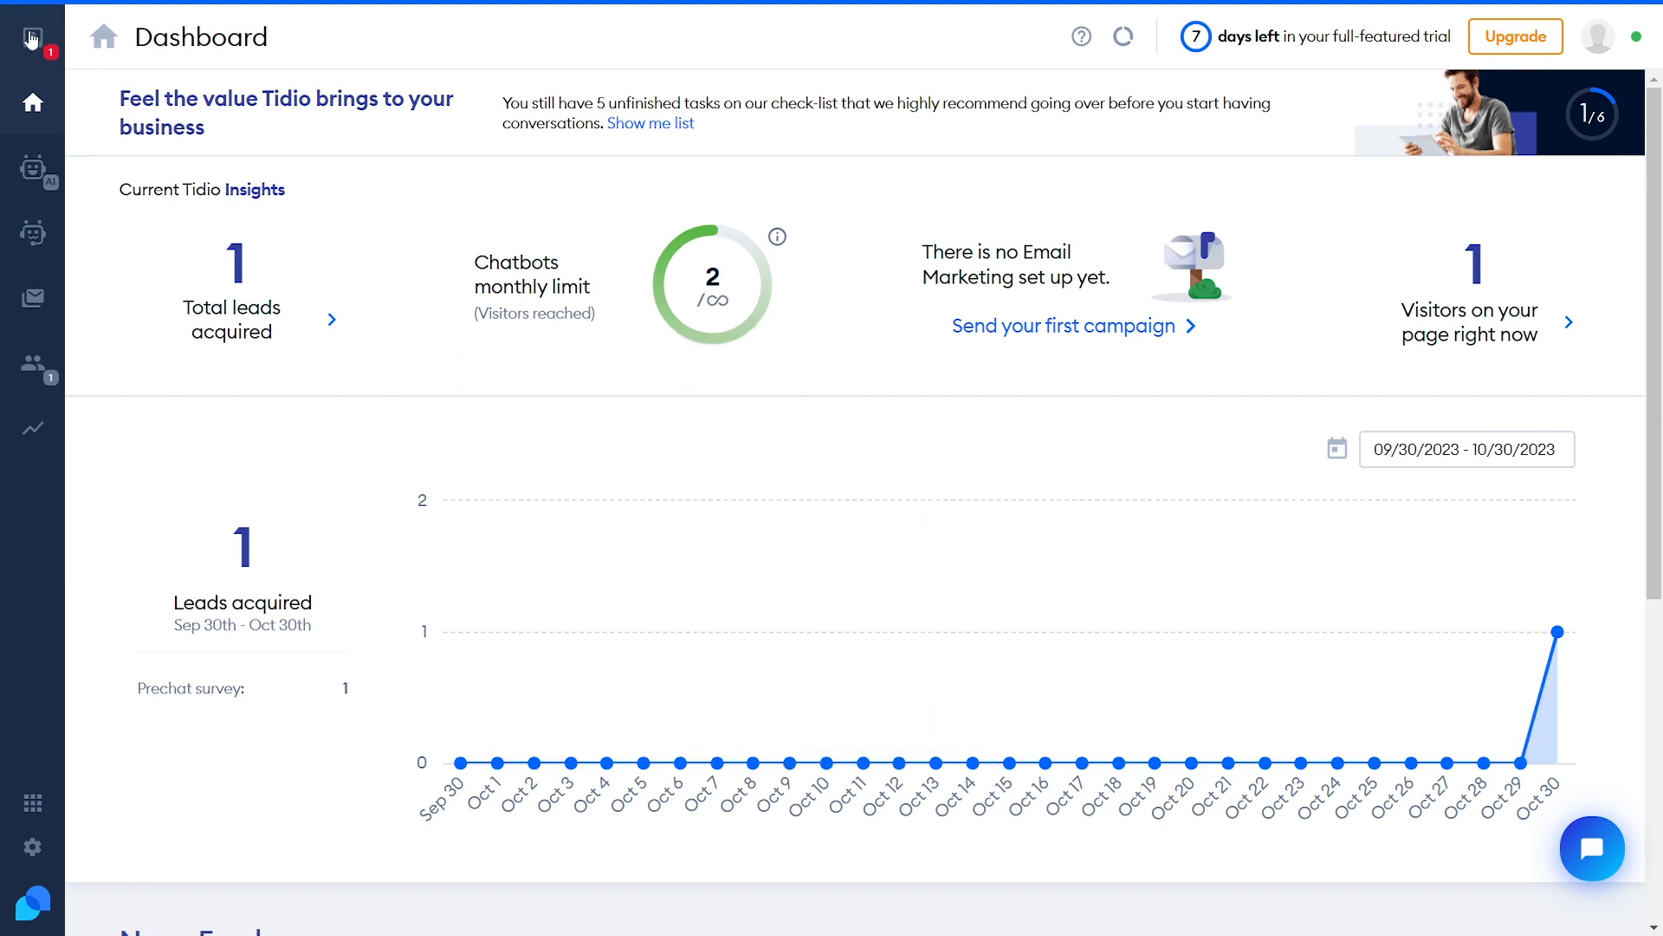
Join the visitor's unassigned conversation from the inbox
{"action": "left_click", "coordinate": [31, 37]}
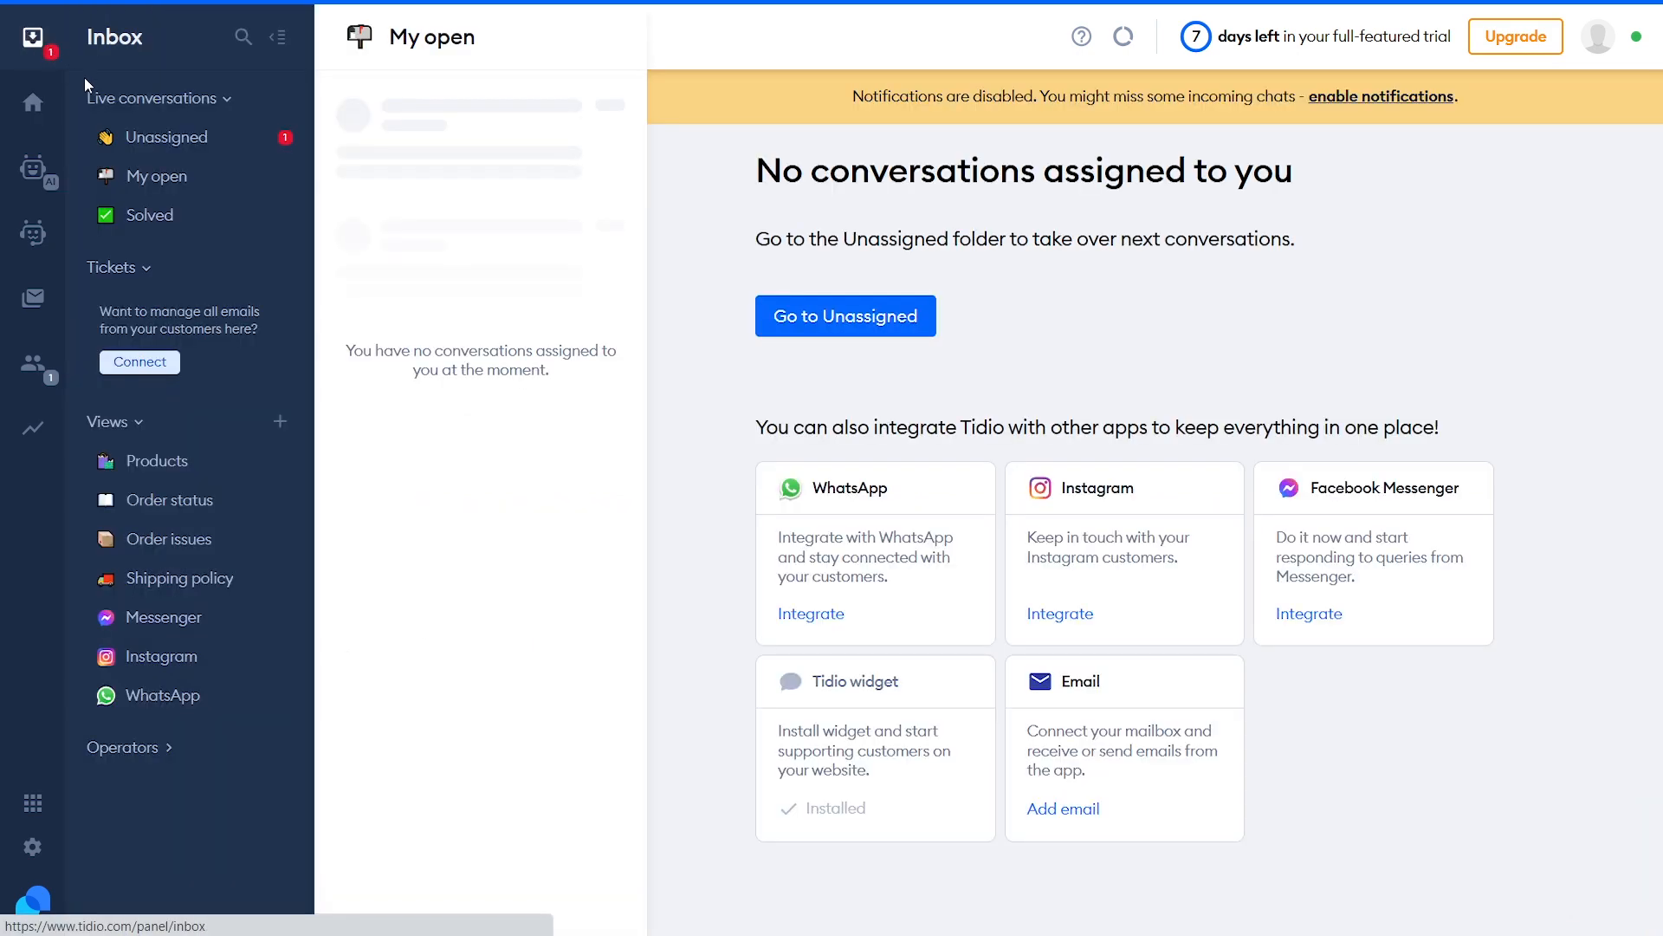
{"action": "left_click", "coordinate": [192, 140]}
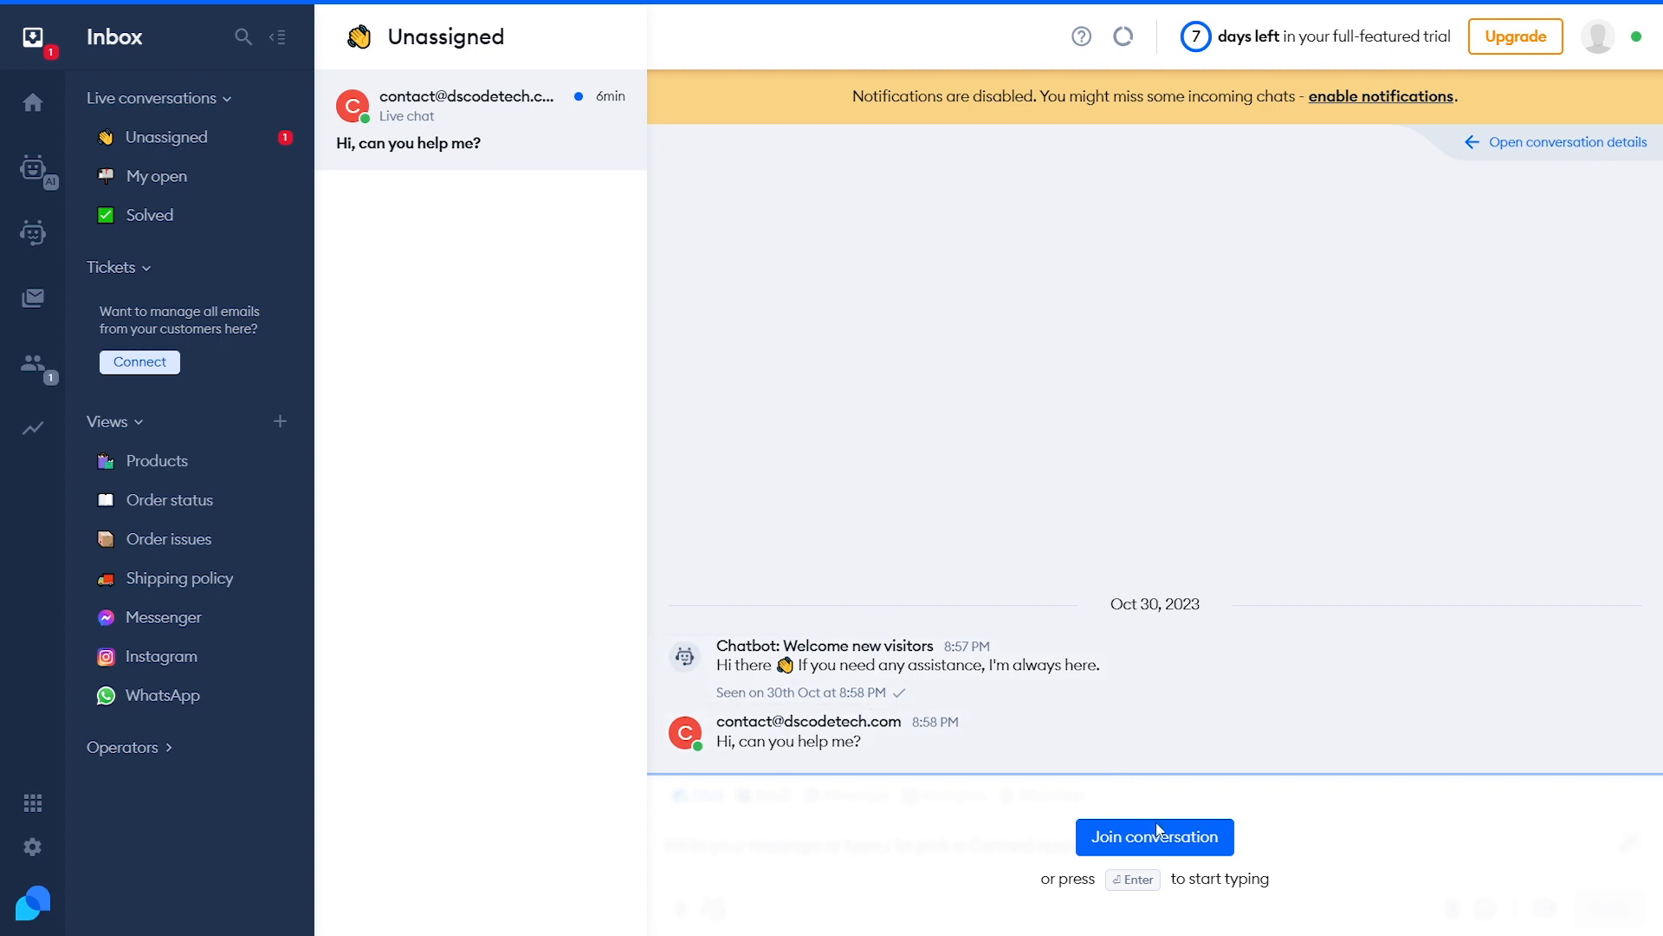
{"action": "left_click", "coordinate": [1154, 852]}
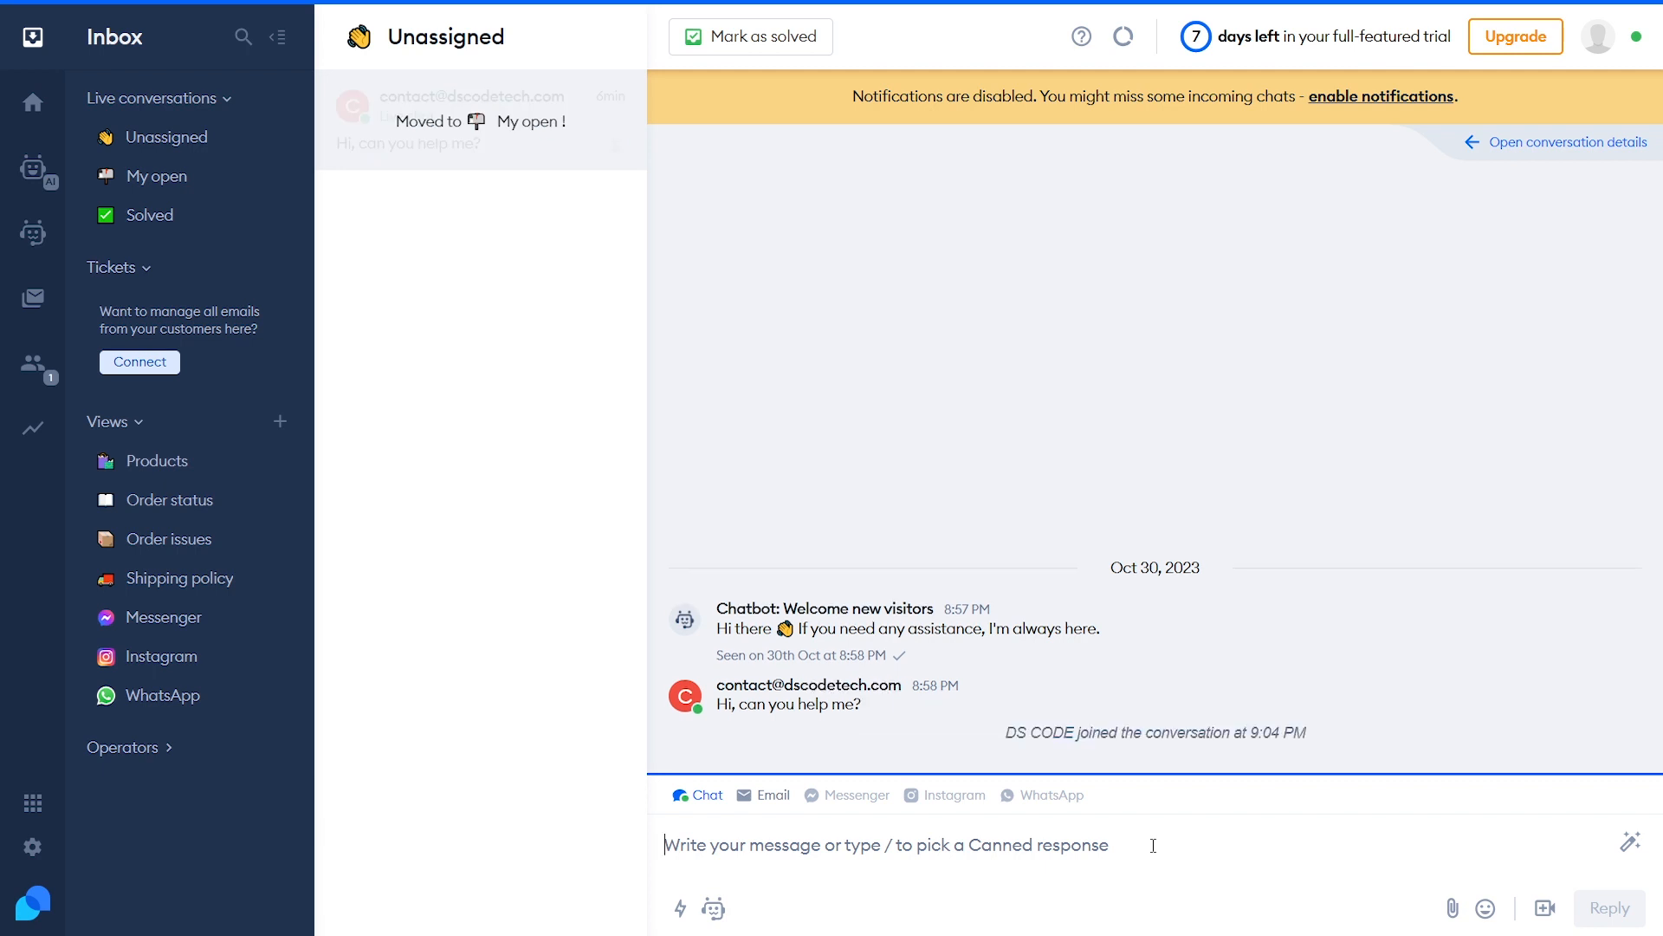
Reply with the canned 'Hello there 👋 What can I help you with?' greeting
{"action": "type", "text": "Hello"}
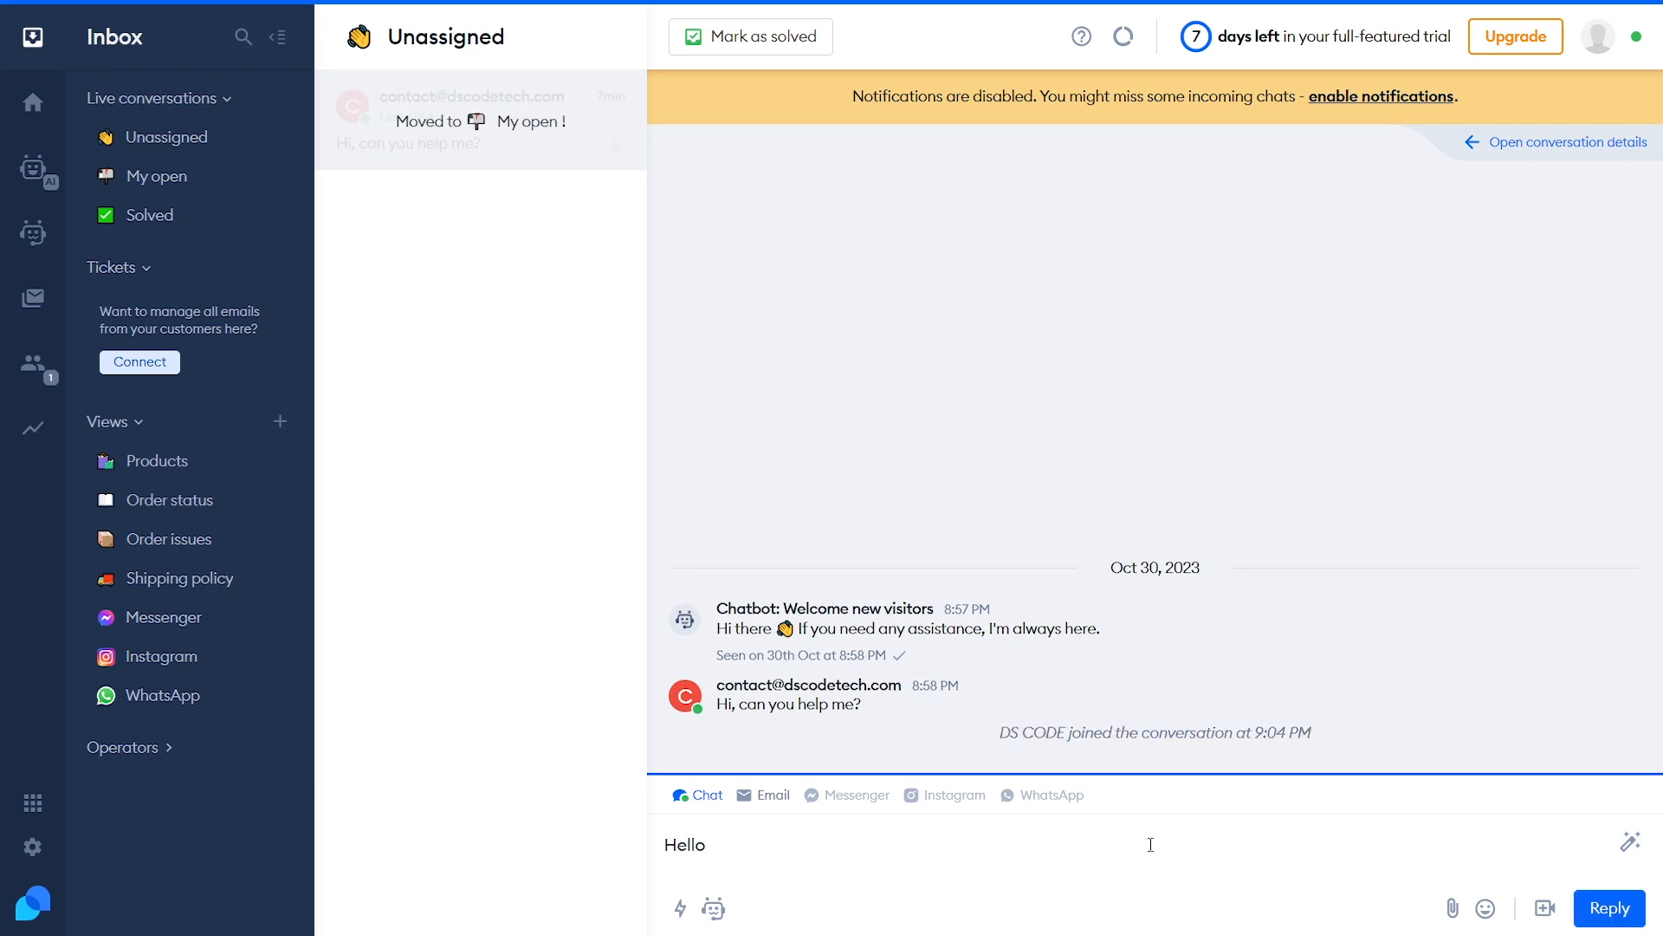
{"action": "type", "text": " si"}
{"action": "key", "text": "BackSpace"}
{"action": "key", "text": "BackSpace"}
{"action": "key", "text": "BackSpace"}
{"action": "key", "text": "BackSpace"}
{"action": "key", "text": "BackSpace"}
{"action": "key", "text": "BackSpace"}
{"action": "key", "text": "BackSpace"}
{"action": "key", "text": "BackSpace"}
{"action": "type", "text": "/"}
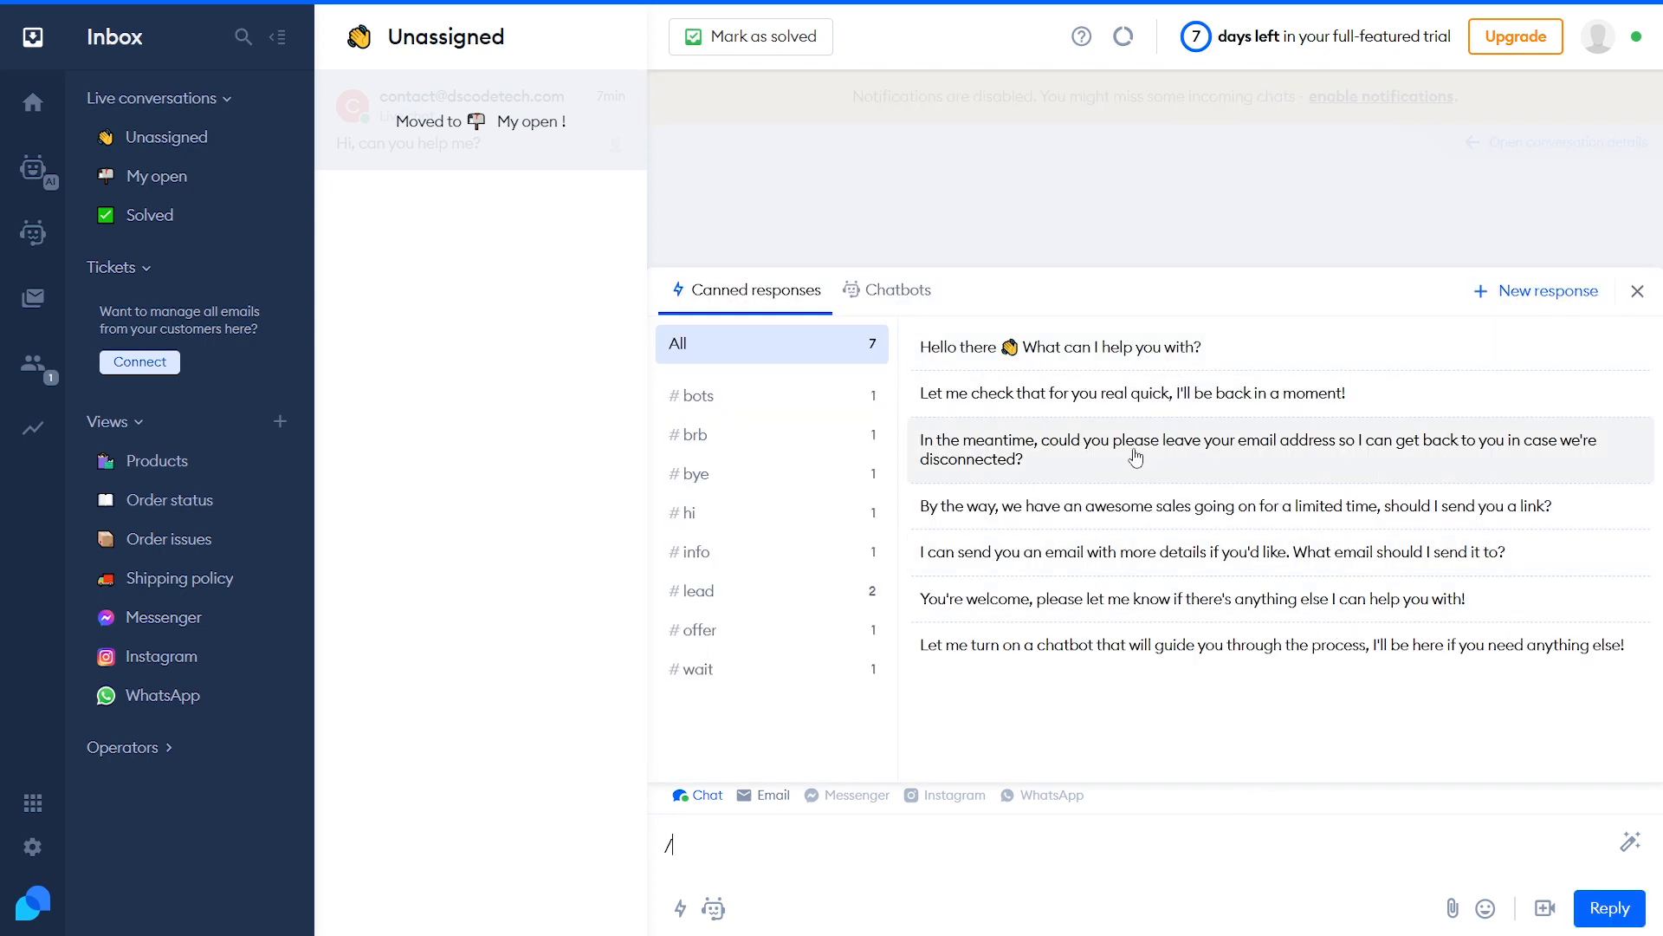
{"action": "left_click", "coordinate": [797, 397]}
{"action": "left_click", "coordinate": [801, 443]}
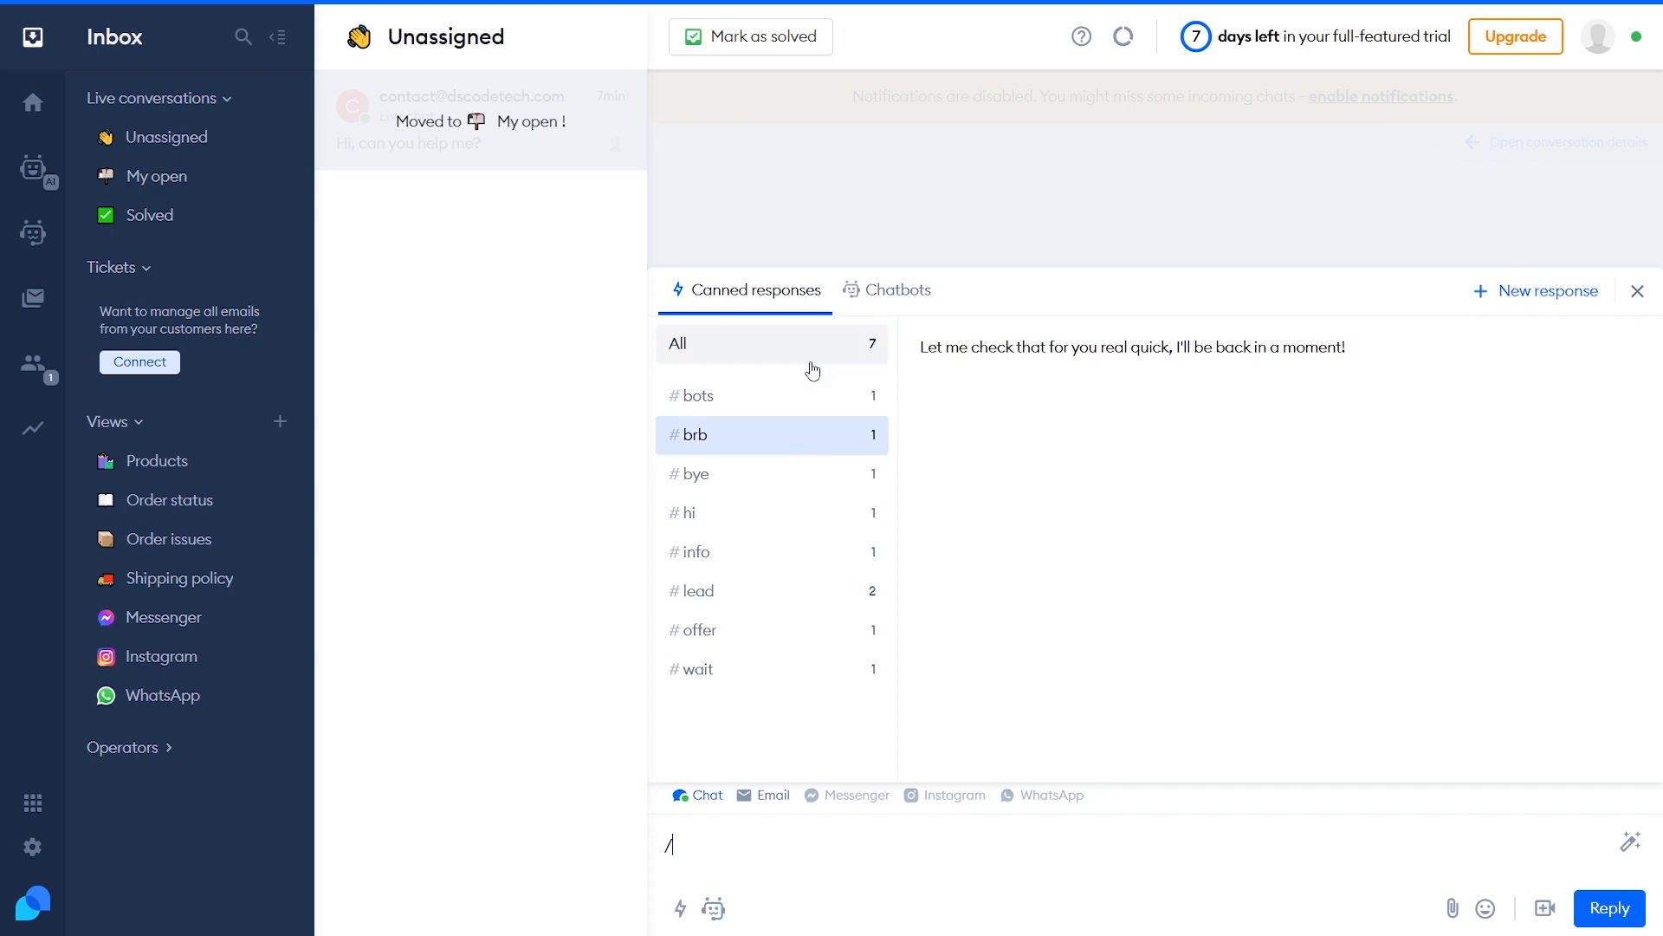
{"action": "left_click", "coordinate": [809, 343]}
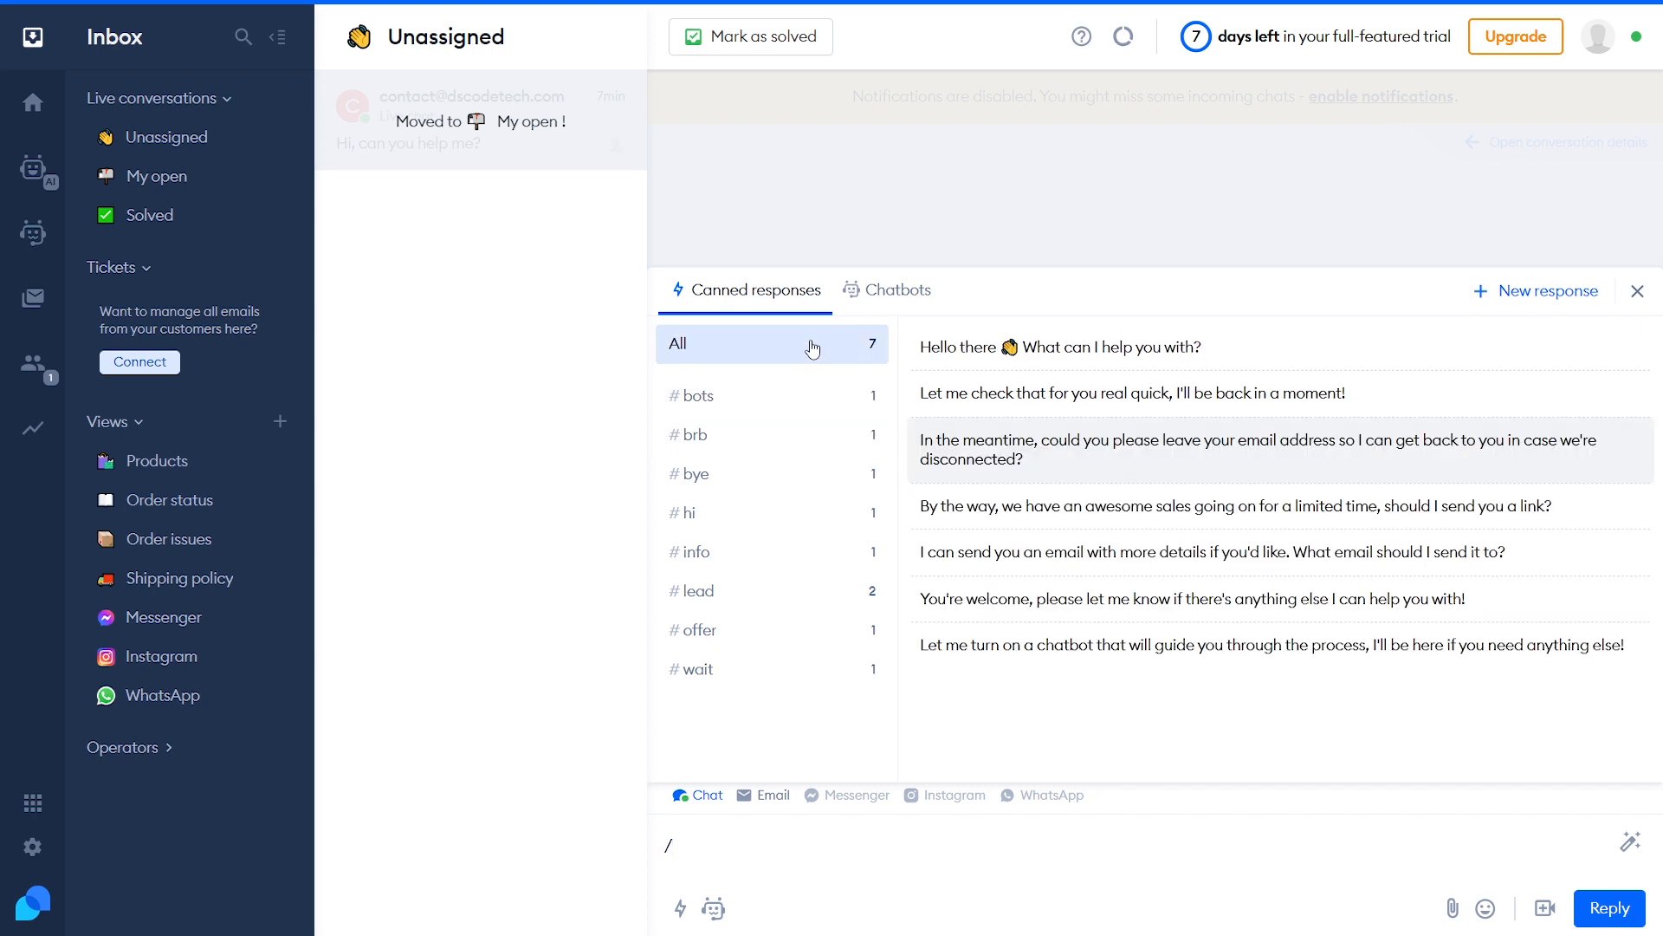
{"action": "left_click", "coordinate": [1090, 360]}
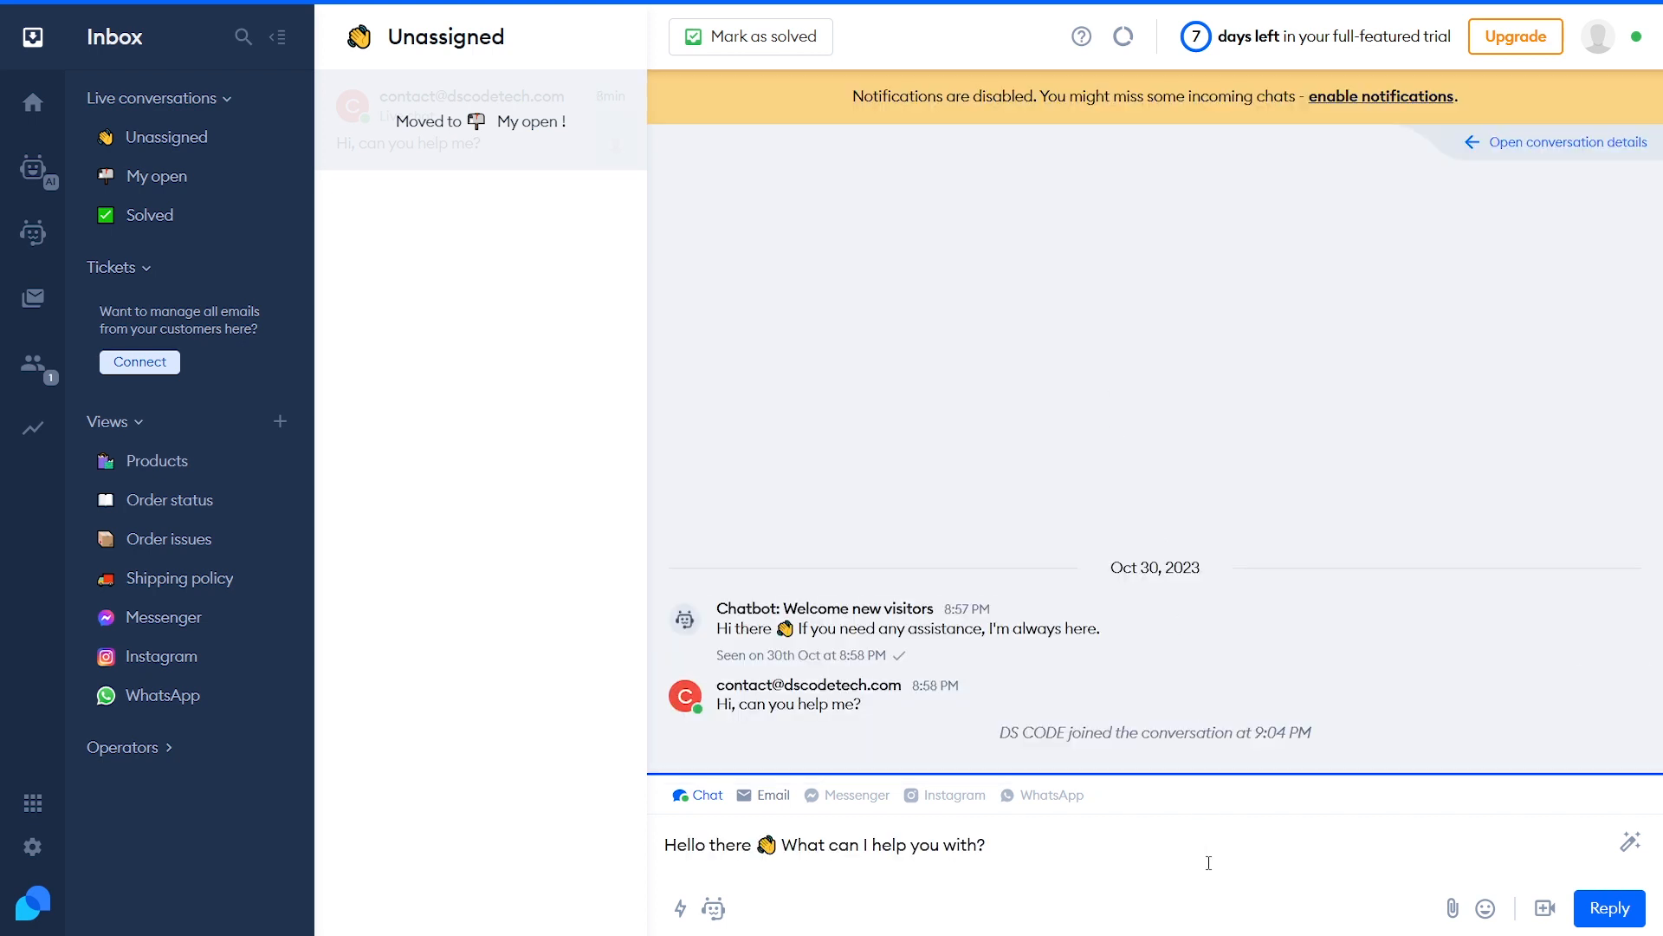
{"action": "left_click", "coordinate": [1599, 904]}
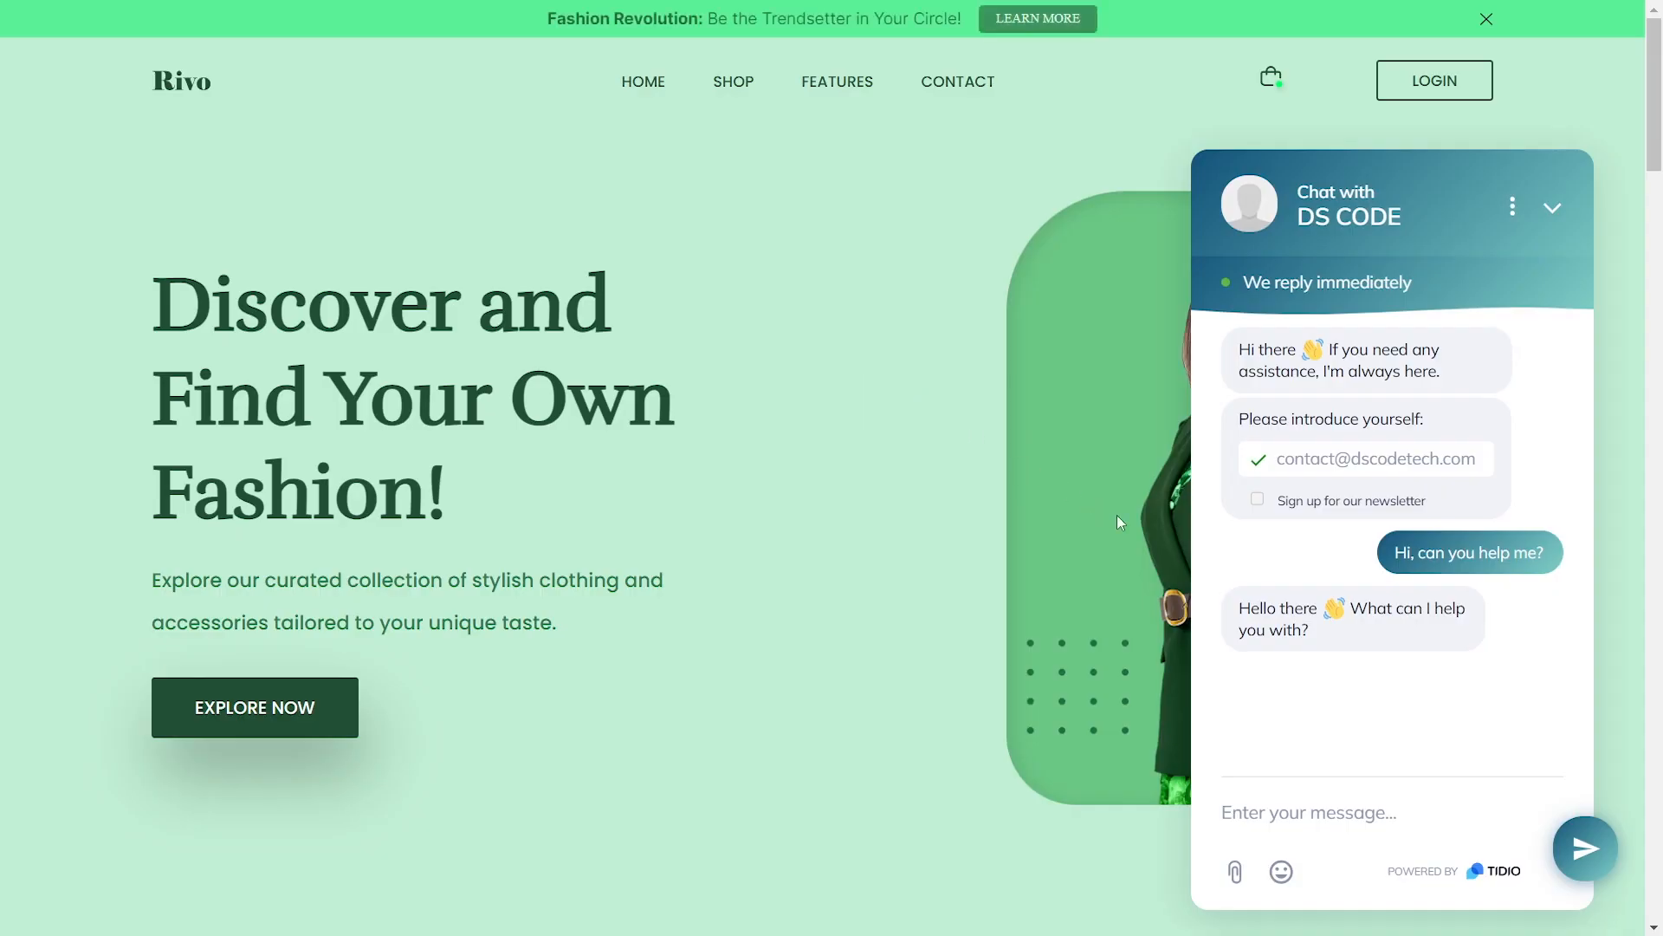
Check that the operator's greeting appears in the Rivo site's chat widget
{"action": "left_click_drag", "start_coordinate": [1245, 612], "coordinate": [1359, 646]}
{"action": "left_click", "coordinate": [1368, 658]}
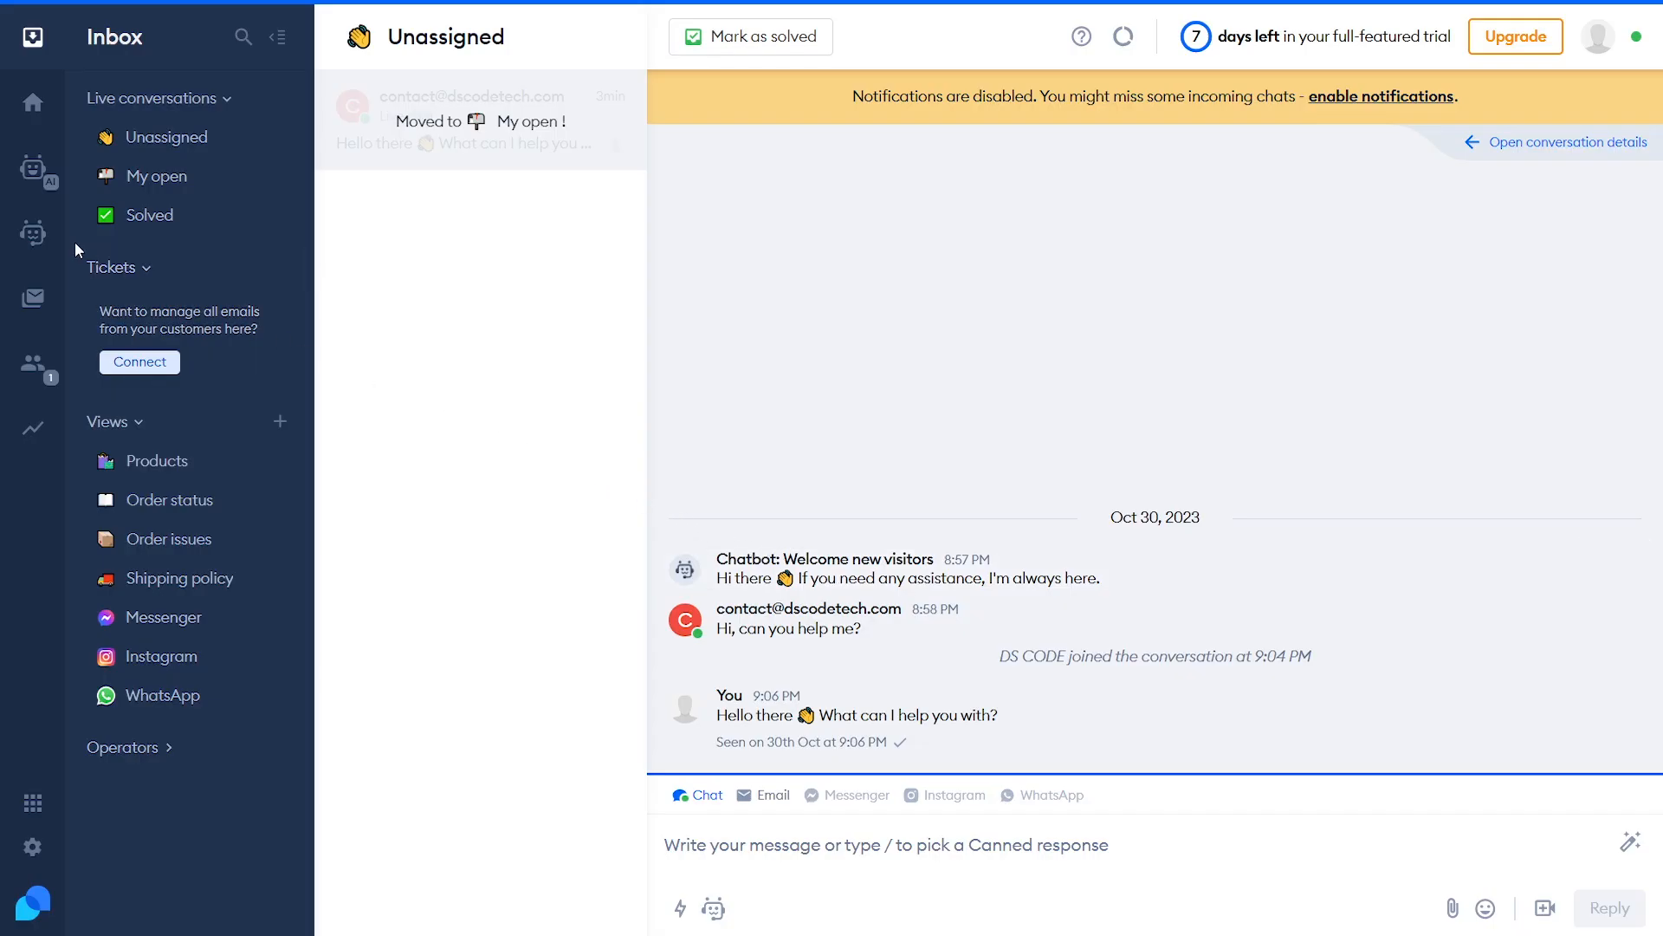
Open the Chatbots section on its Strategies view
{"action": "left_click", "coordinate": [33, 232]}
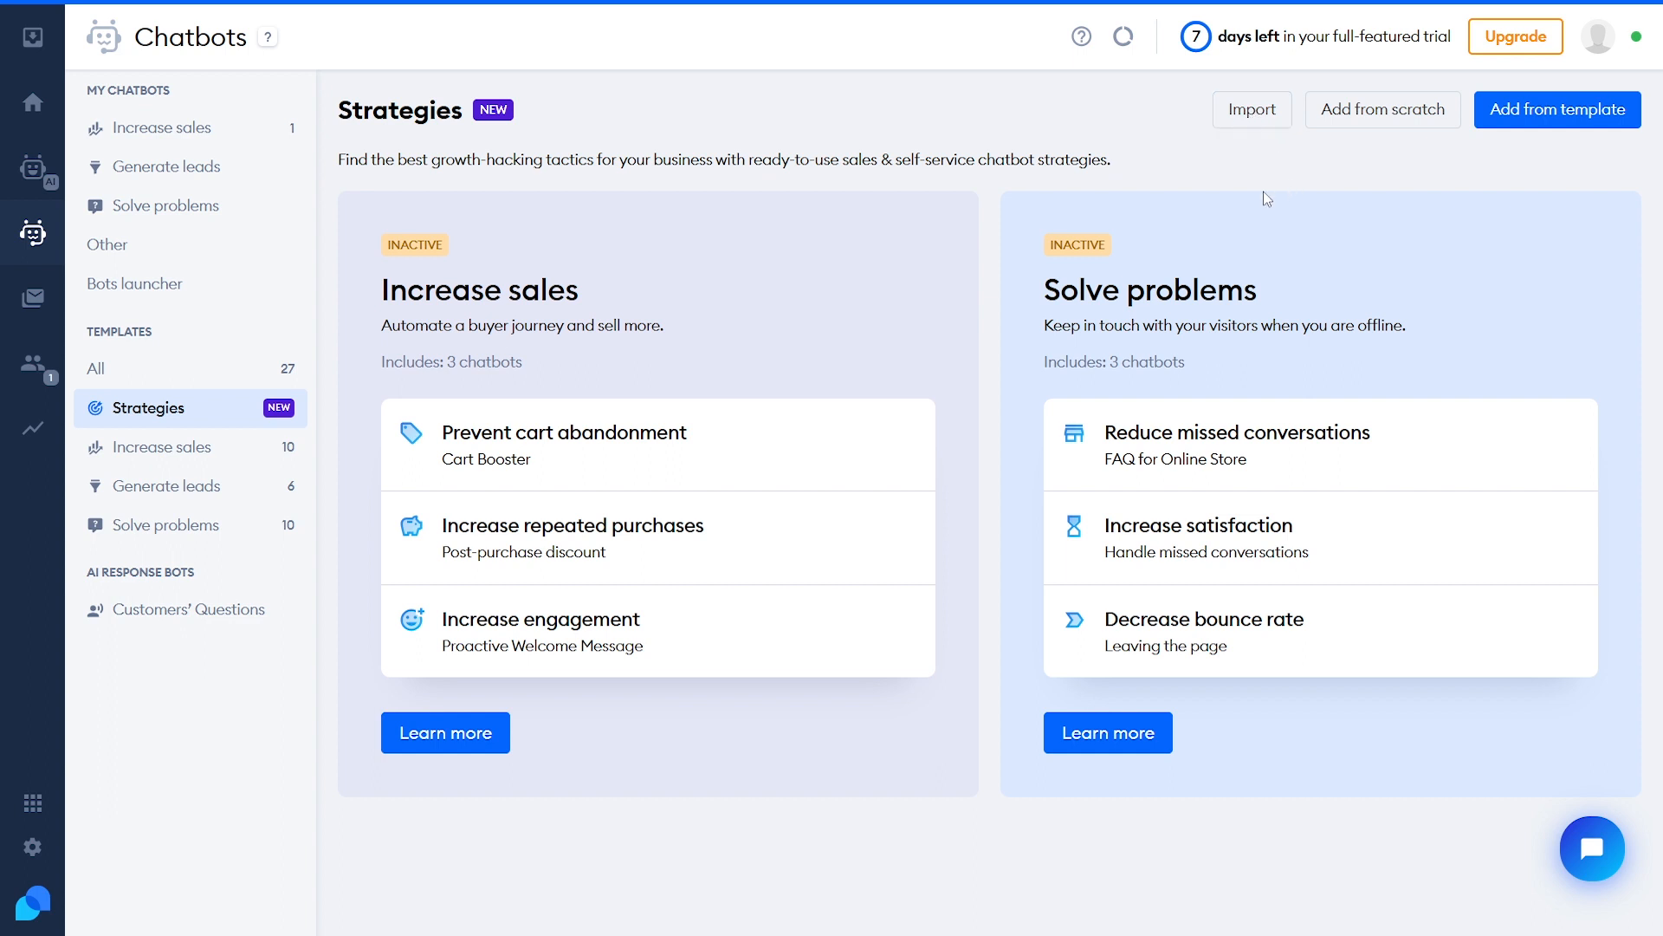
Show all 27 chatbot templates and find the FAQ for Online Store card
{"action": "left_click", "coordinate": [187, 370]}
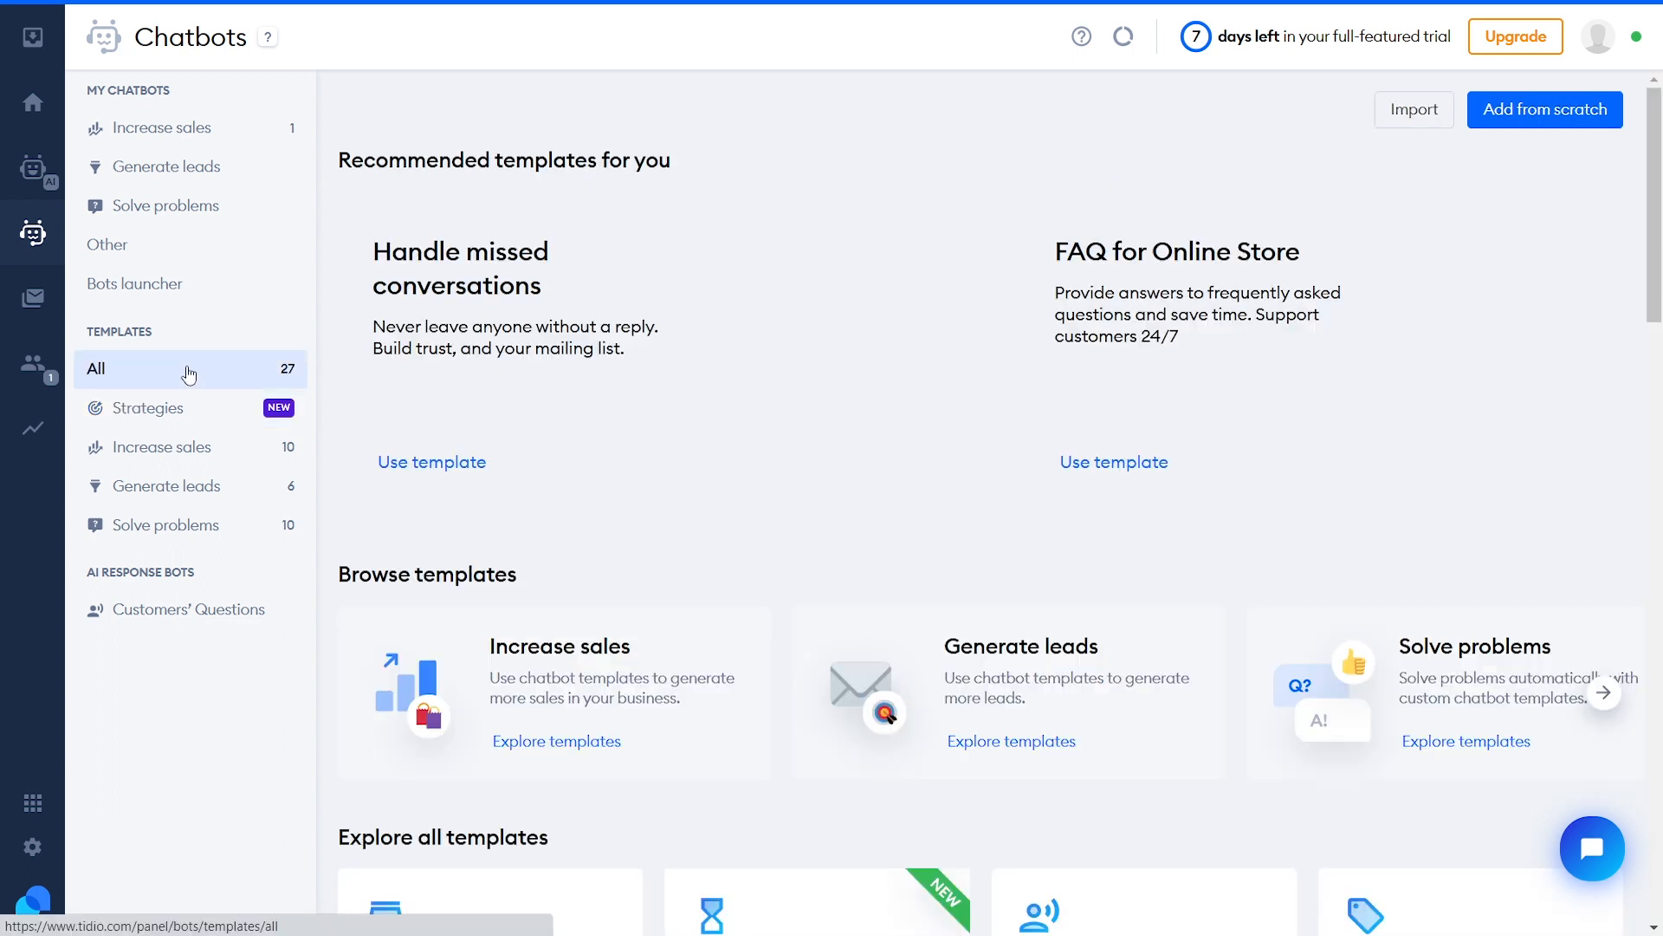
{"action": "scroll", "coordinate": [902, 460], "scroll_direction": "down", "scroll_amount": 10}
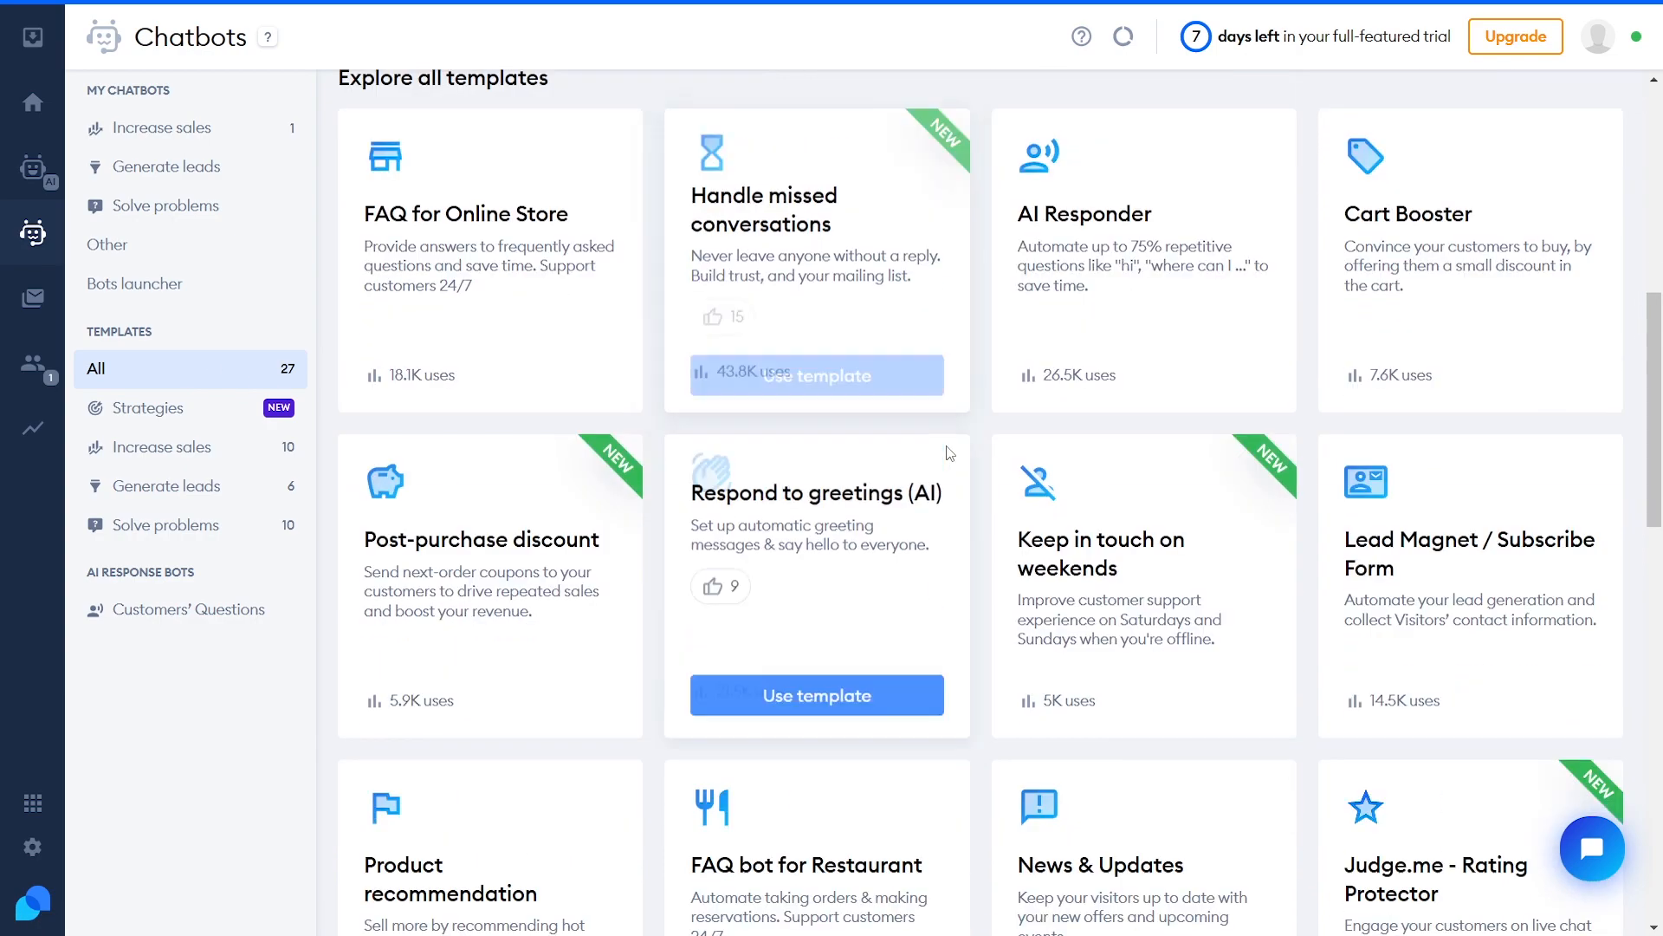
{"action": "scroll", "coordinate": [991, 526], "scroll_direction": "down", "scroll_amount": 13}
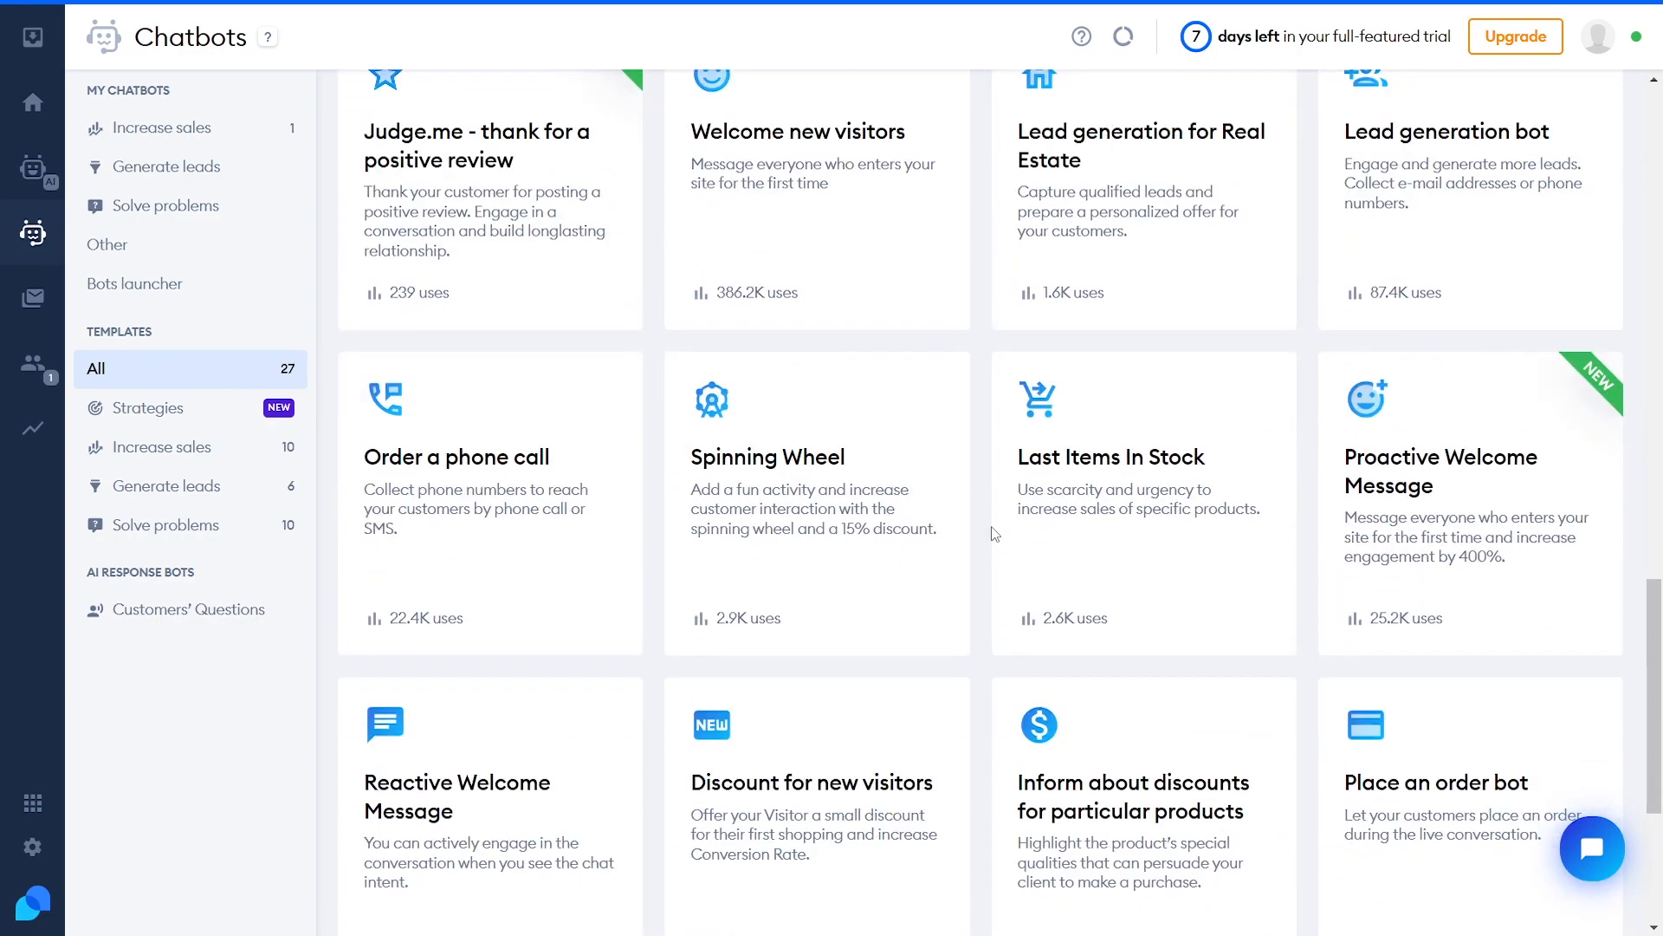
{"action": "scroll", "coordinate": [988, 535], "scroll_direction": "up", "scroll_amount": 20}
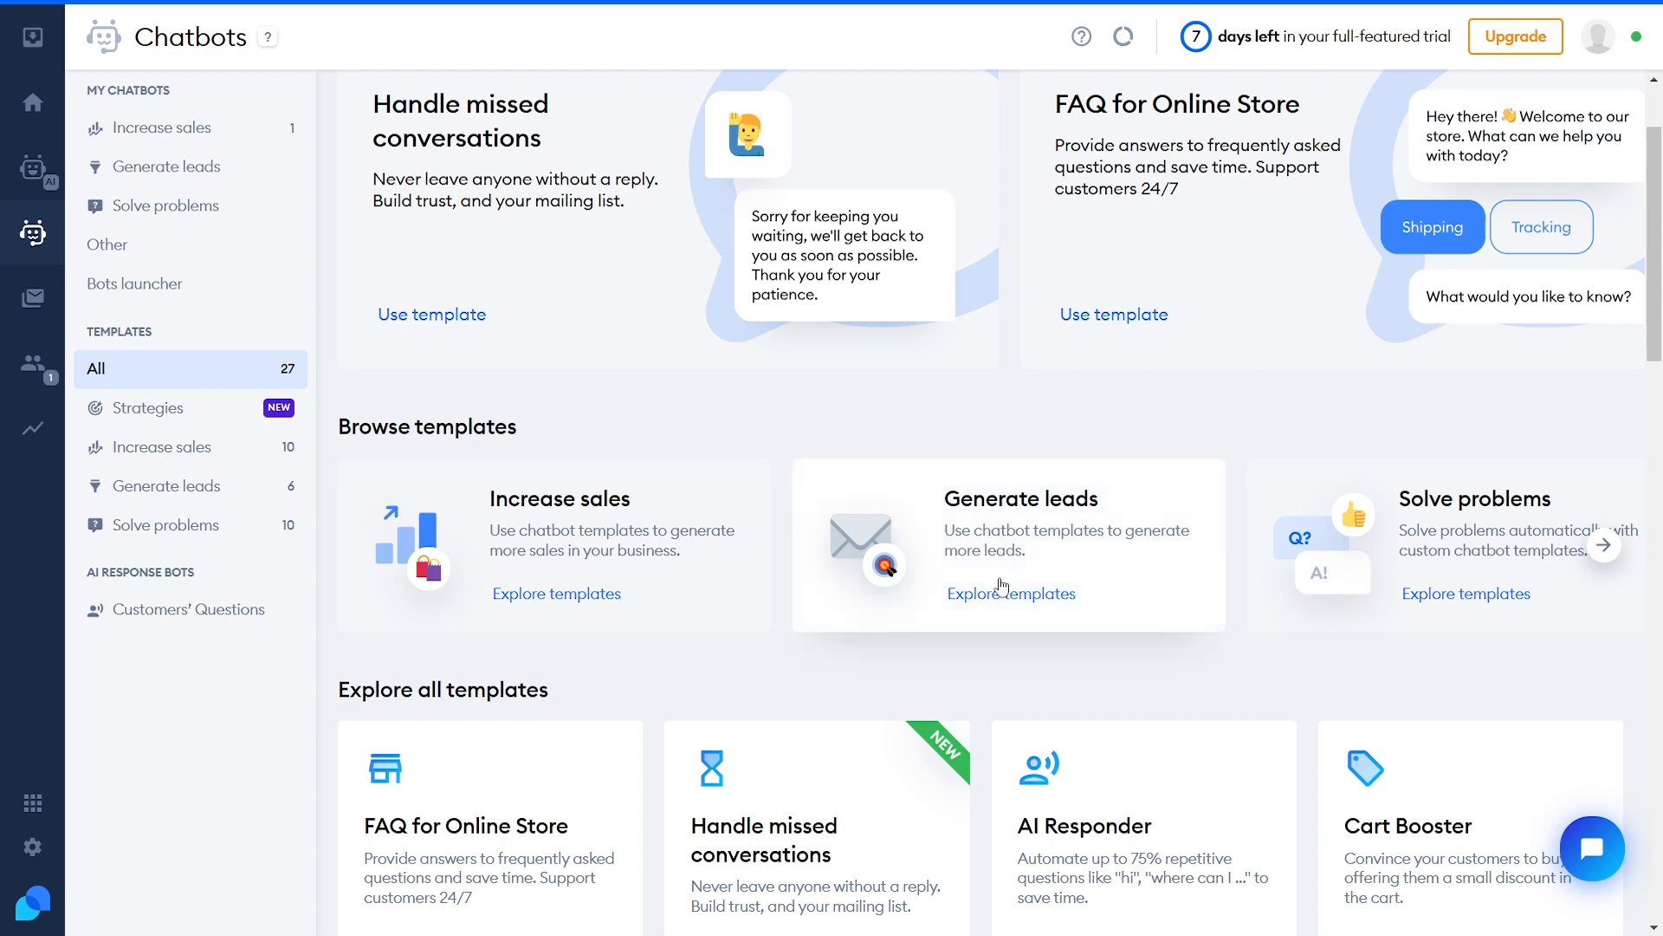
{"action": "scroll", "coordinate": [994, 622], "scroll_direction": "down", "scroll_amount": 5}
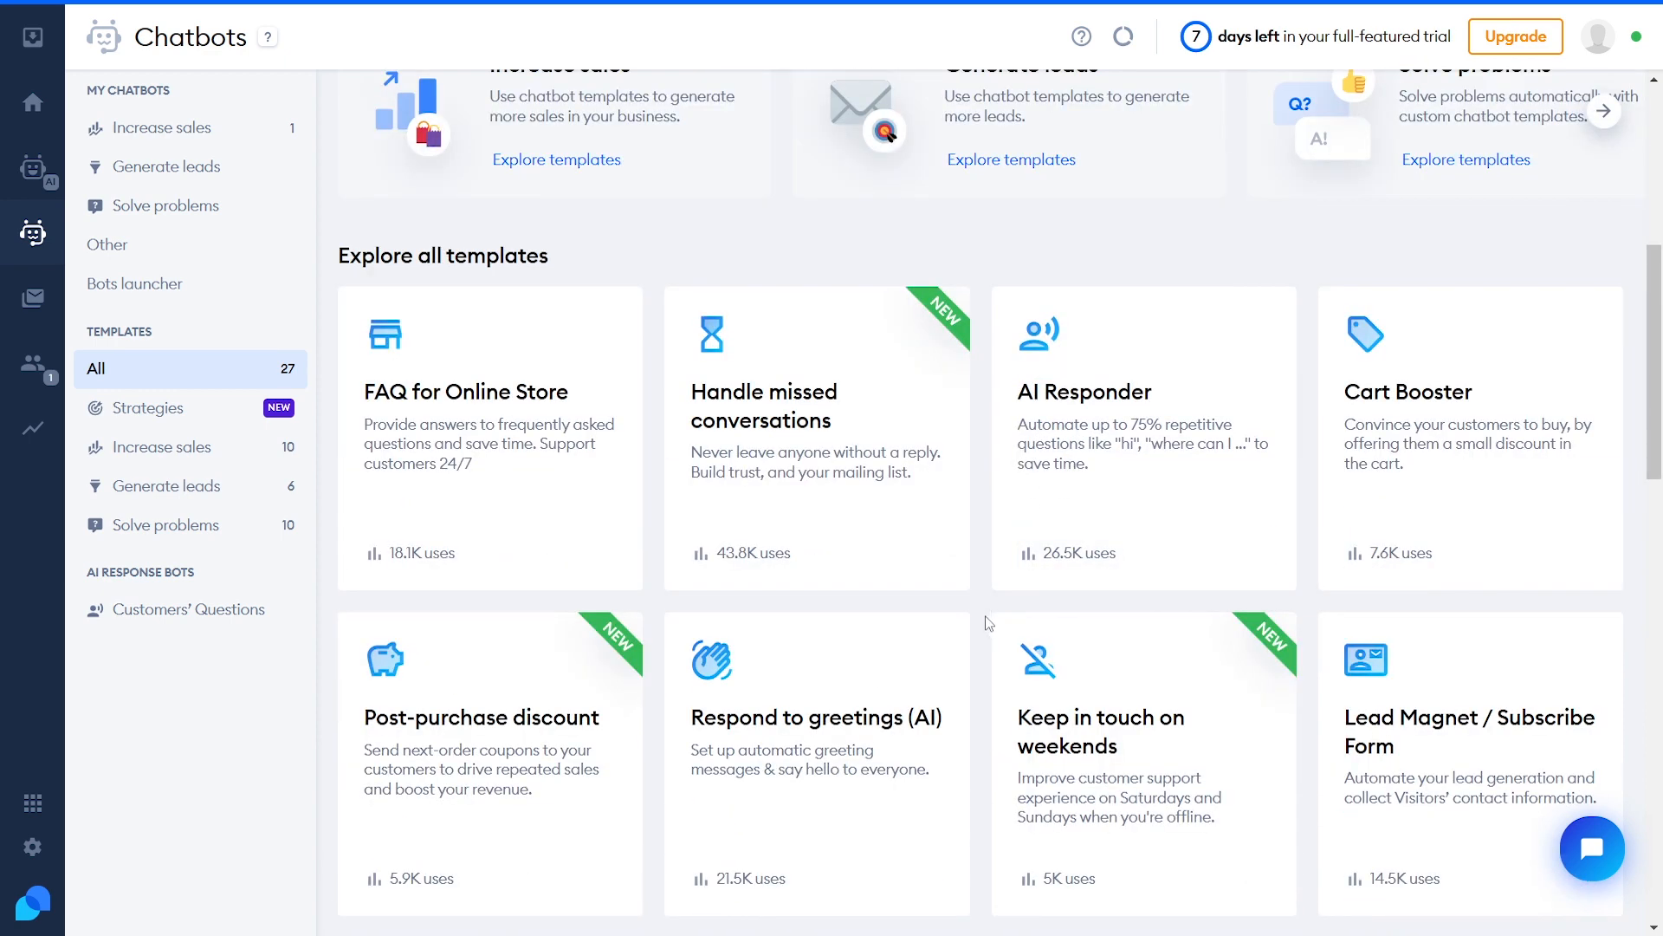
{"action": "mouse_move", "coordinate": [513, 436]}
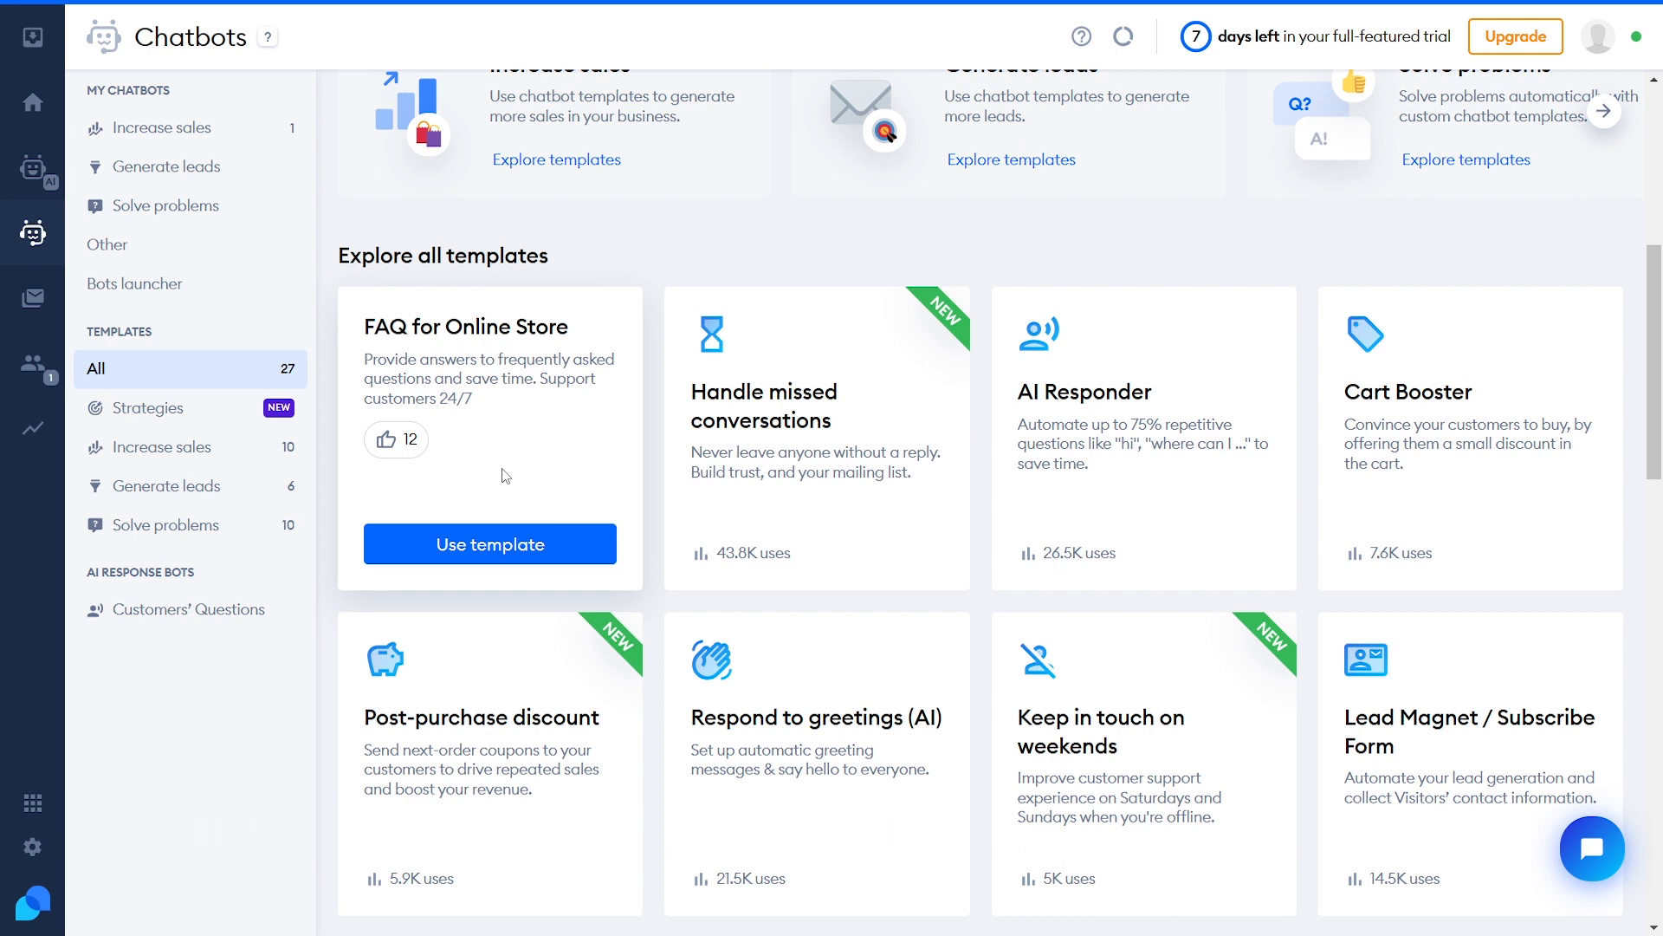
Open the FAQ for Online Store template details and review its key features
{"action": "left_click", "coordinate": [490, 545]}
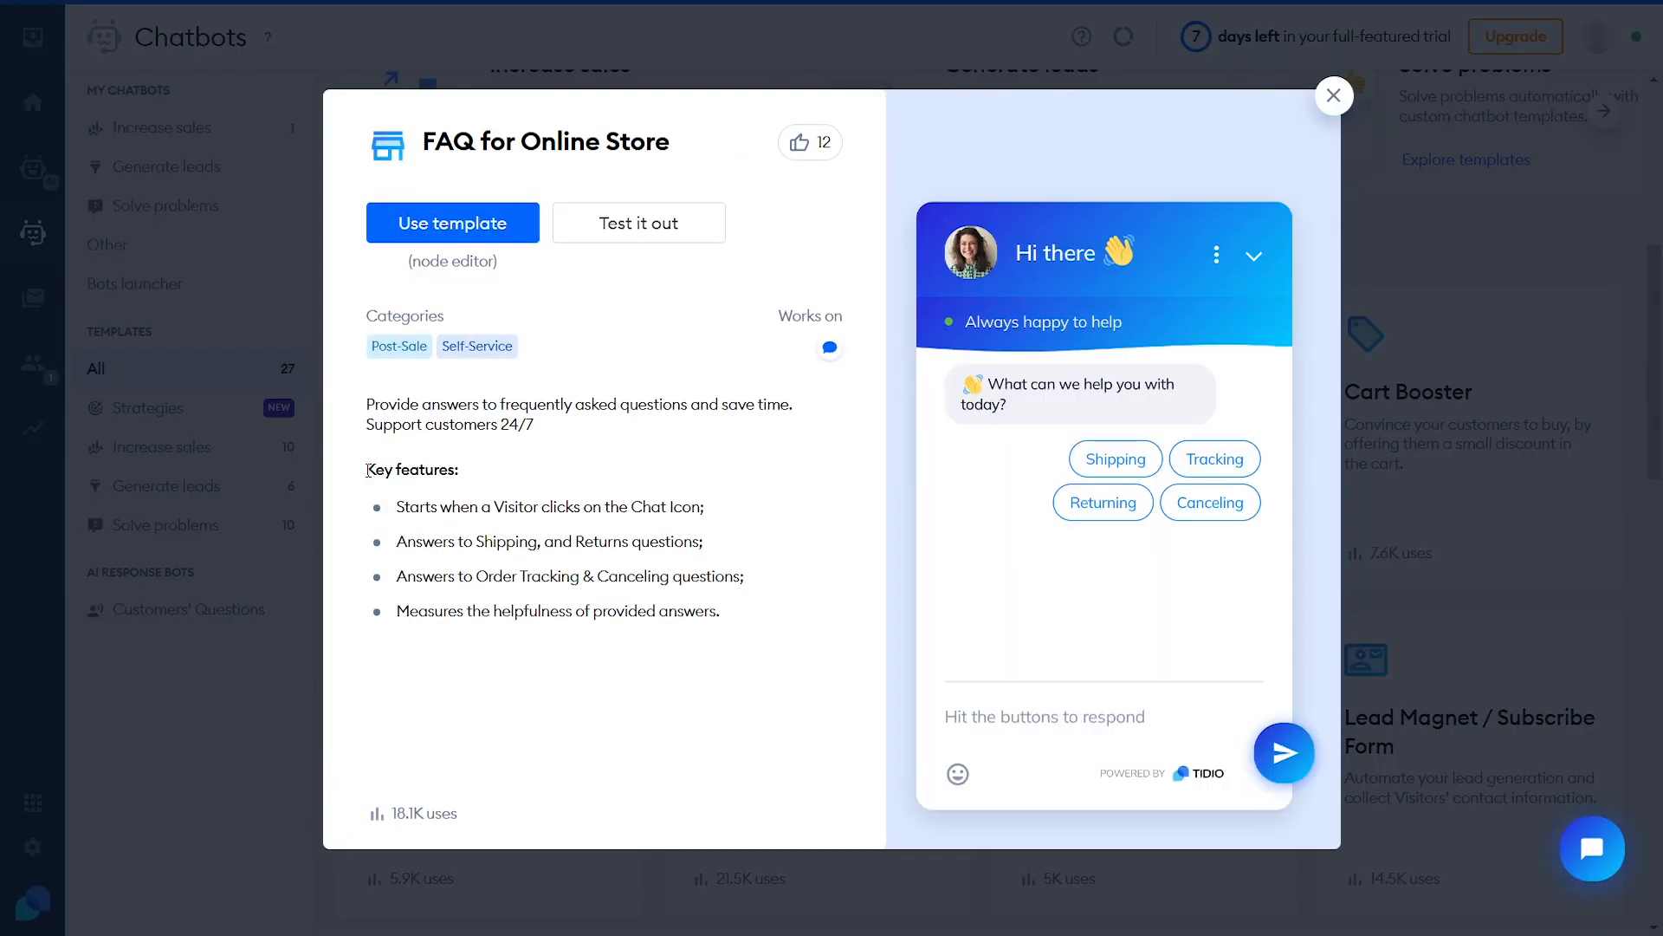
{"action": "left_click_drag", "start_coordinate": [367, 467], "coordinate": [513, 474]}
{"action": "left_click", "coordinate": [524, 477]}
Test the template's Shipping answer in a sandbox chat, then create a chatbot from it
{"action": "left_click", "coordinate": [638, 227]}
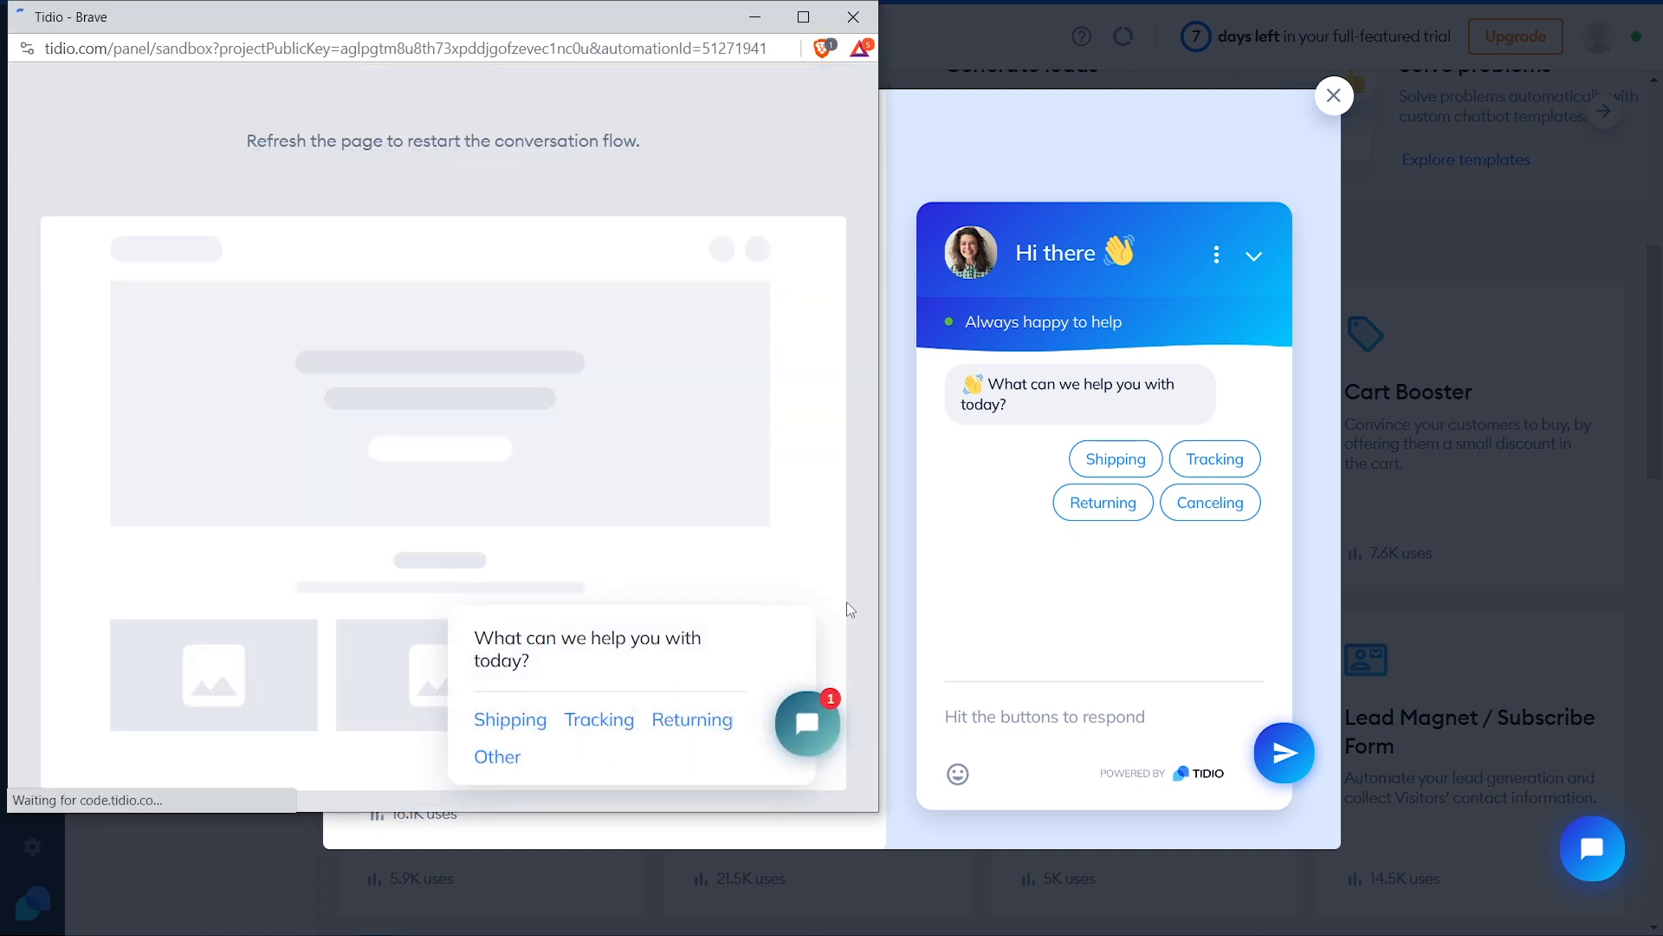
{"action": "left_click", "coordinate": [808, 721]}
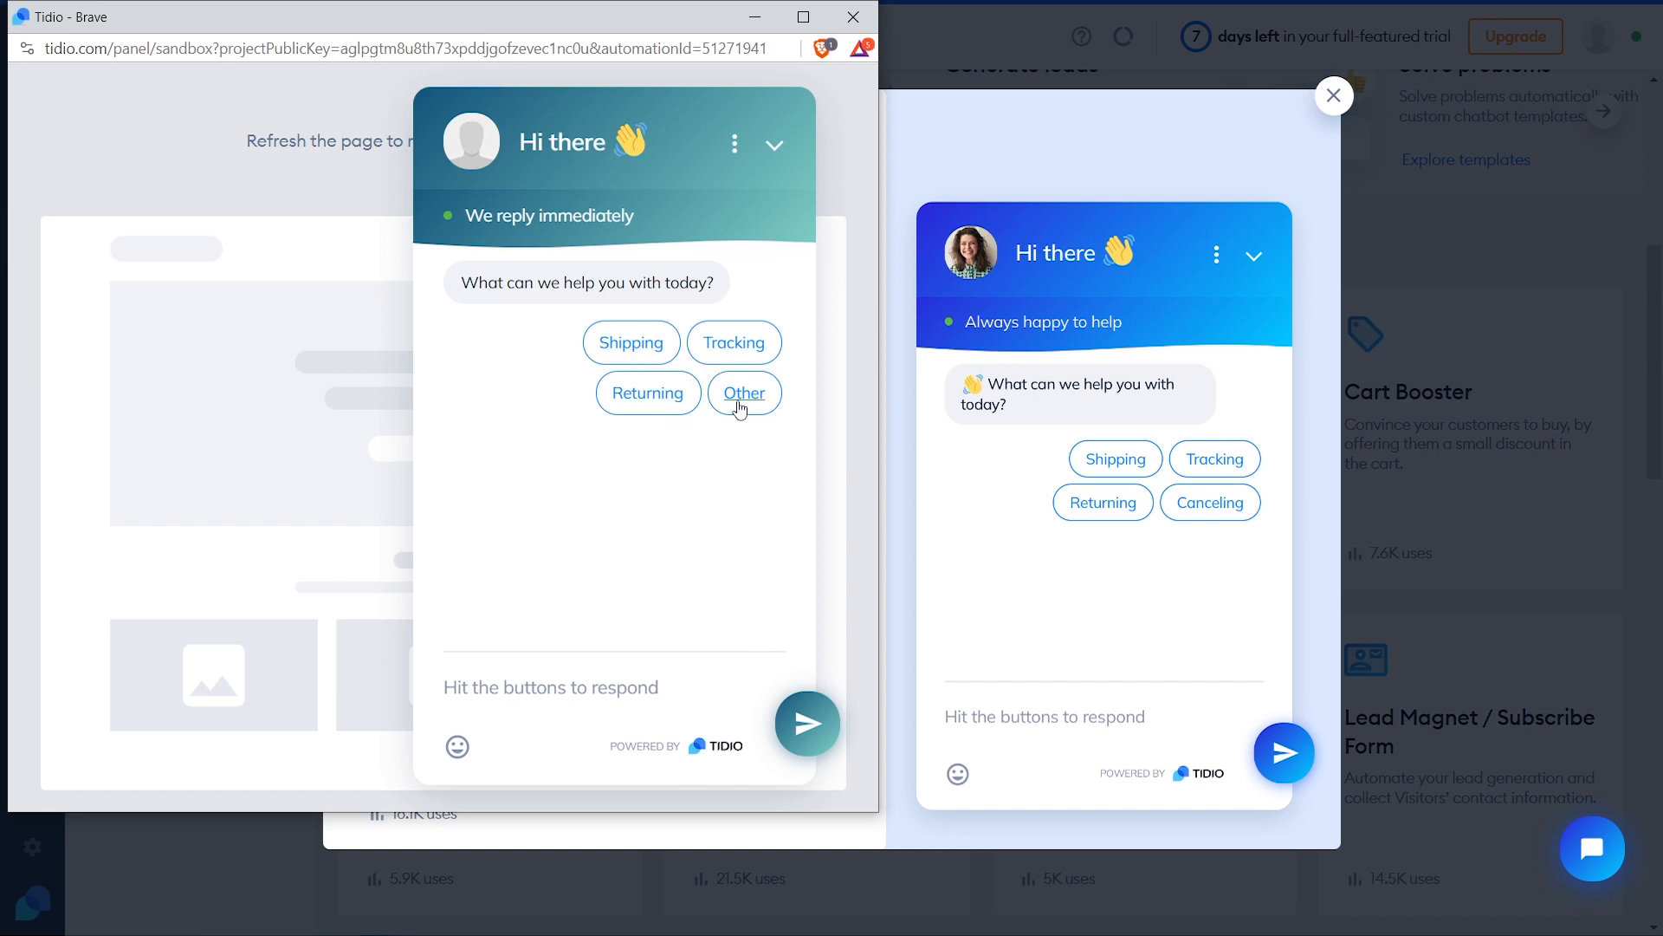
{"action": "left_click", "coordinate": [645, 355]}
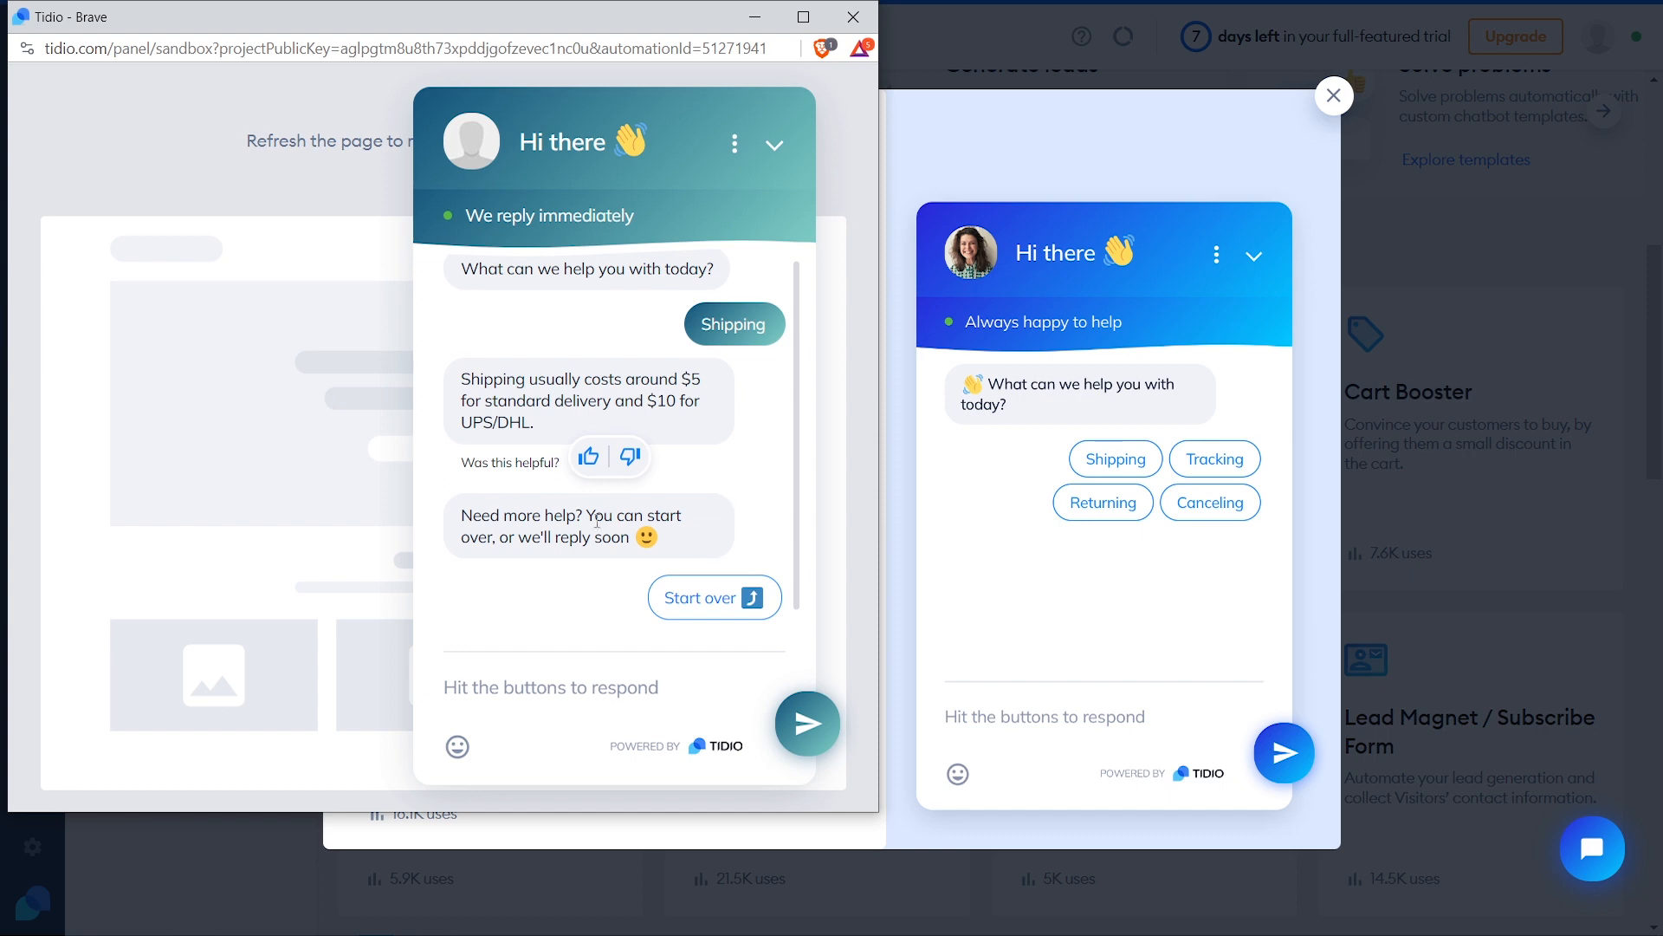
{"action": "left_click", "coordinate": [853, 17]}
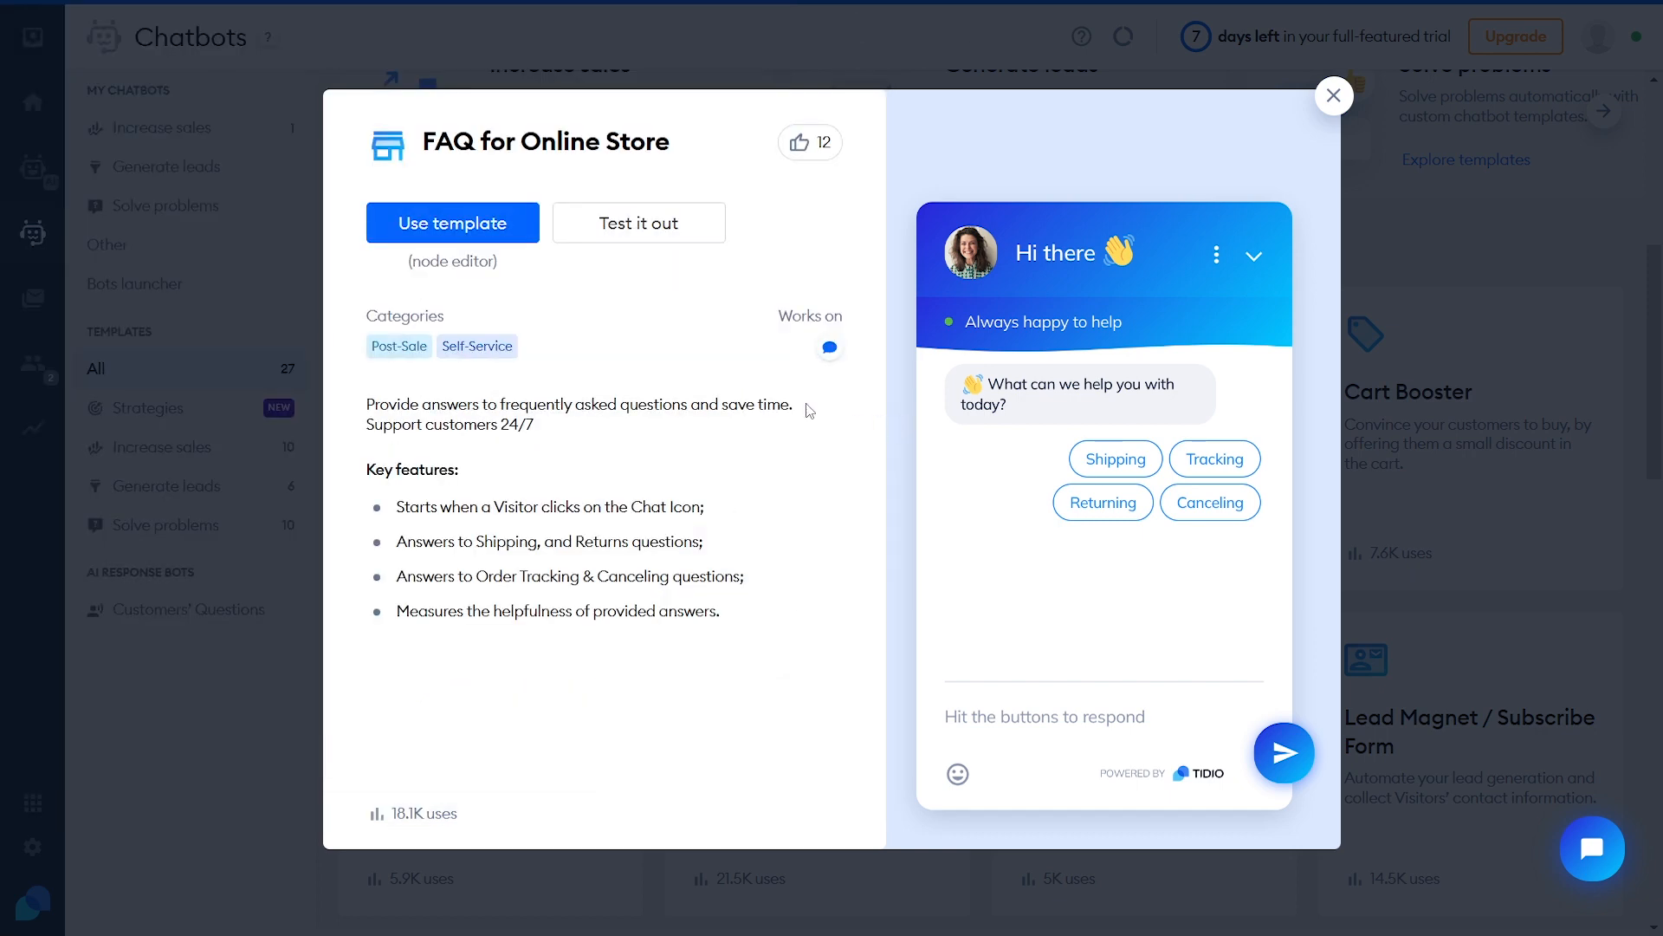
{"action": "left_click", "coordinate": [450, 225]}
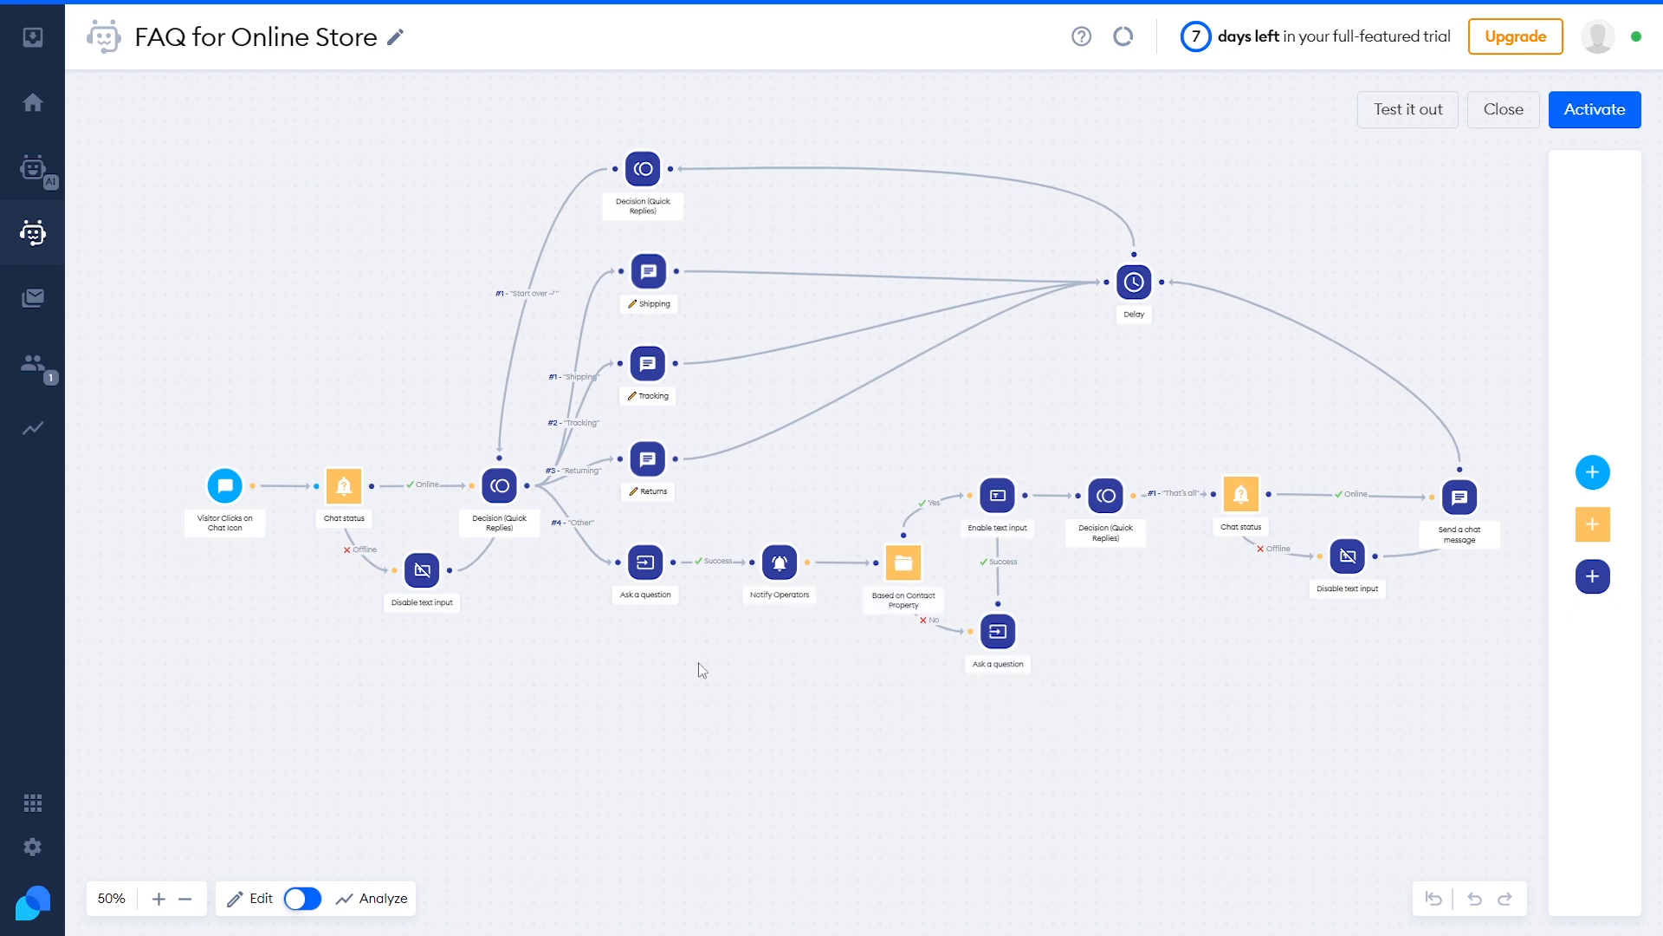
Zoom into the flow and review the Shipping, Tracking and Returns reply messages
{"action": "left_click", "coordinate": [157, 899]}
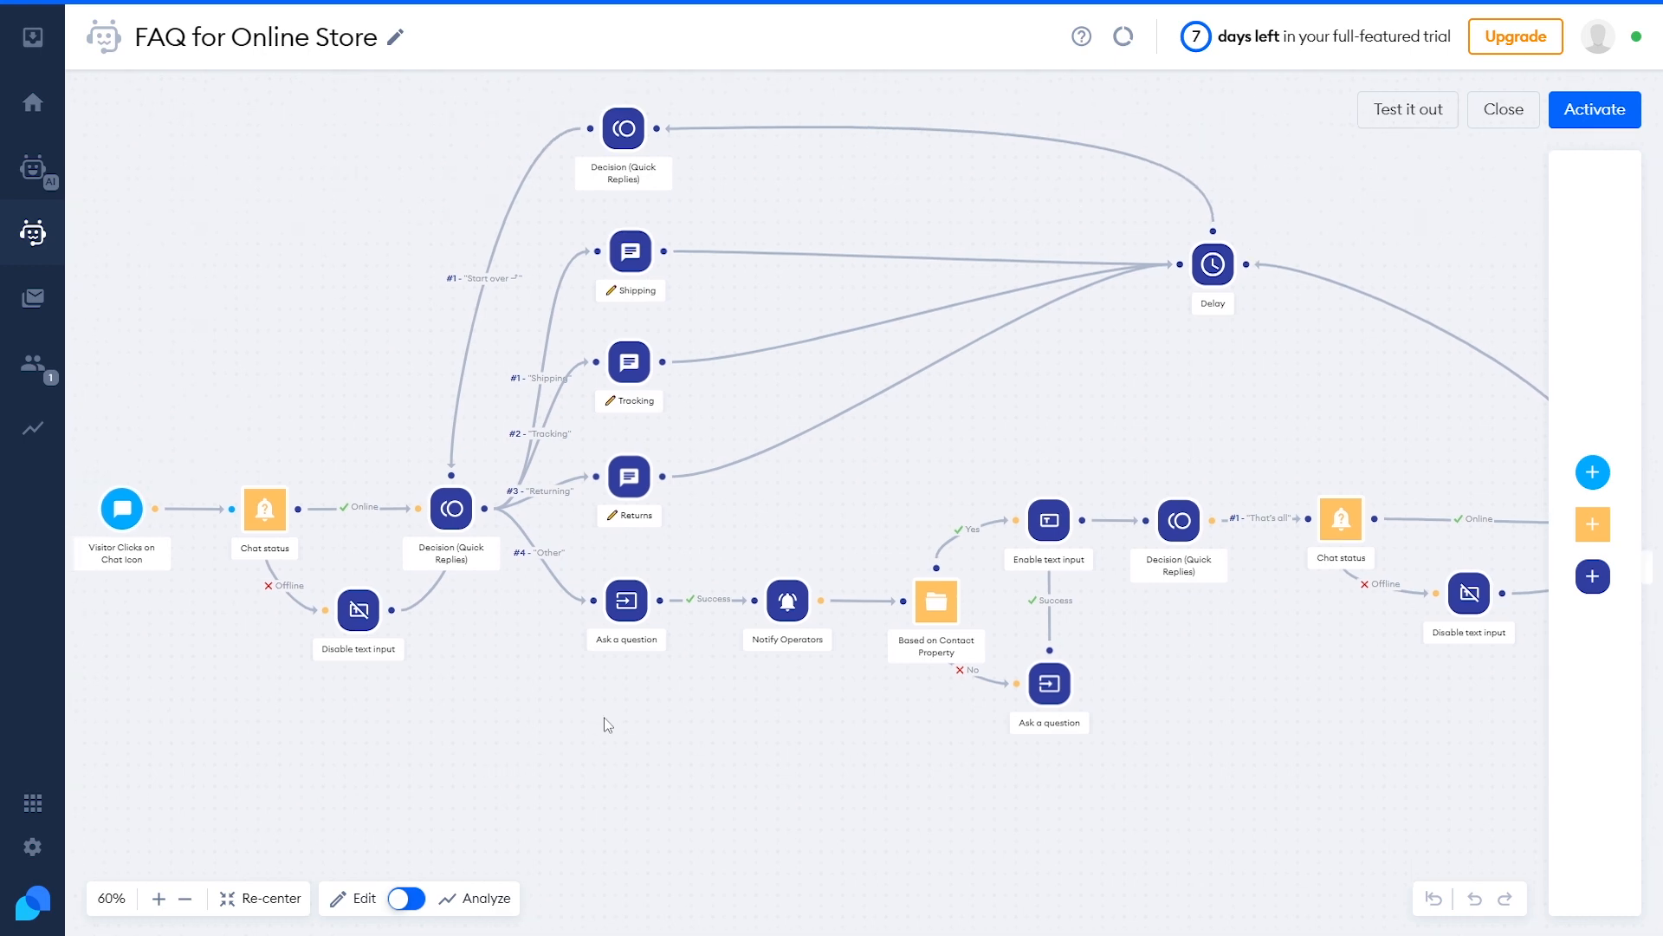
{"action": "left_click_drag", "start_coordinate": [710, 815], "coordinate": [724, 826]}
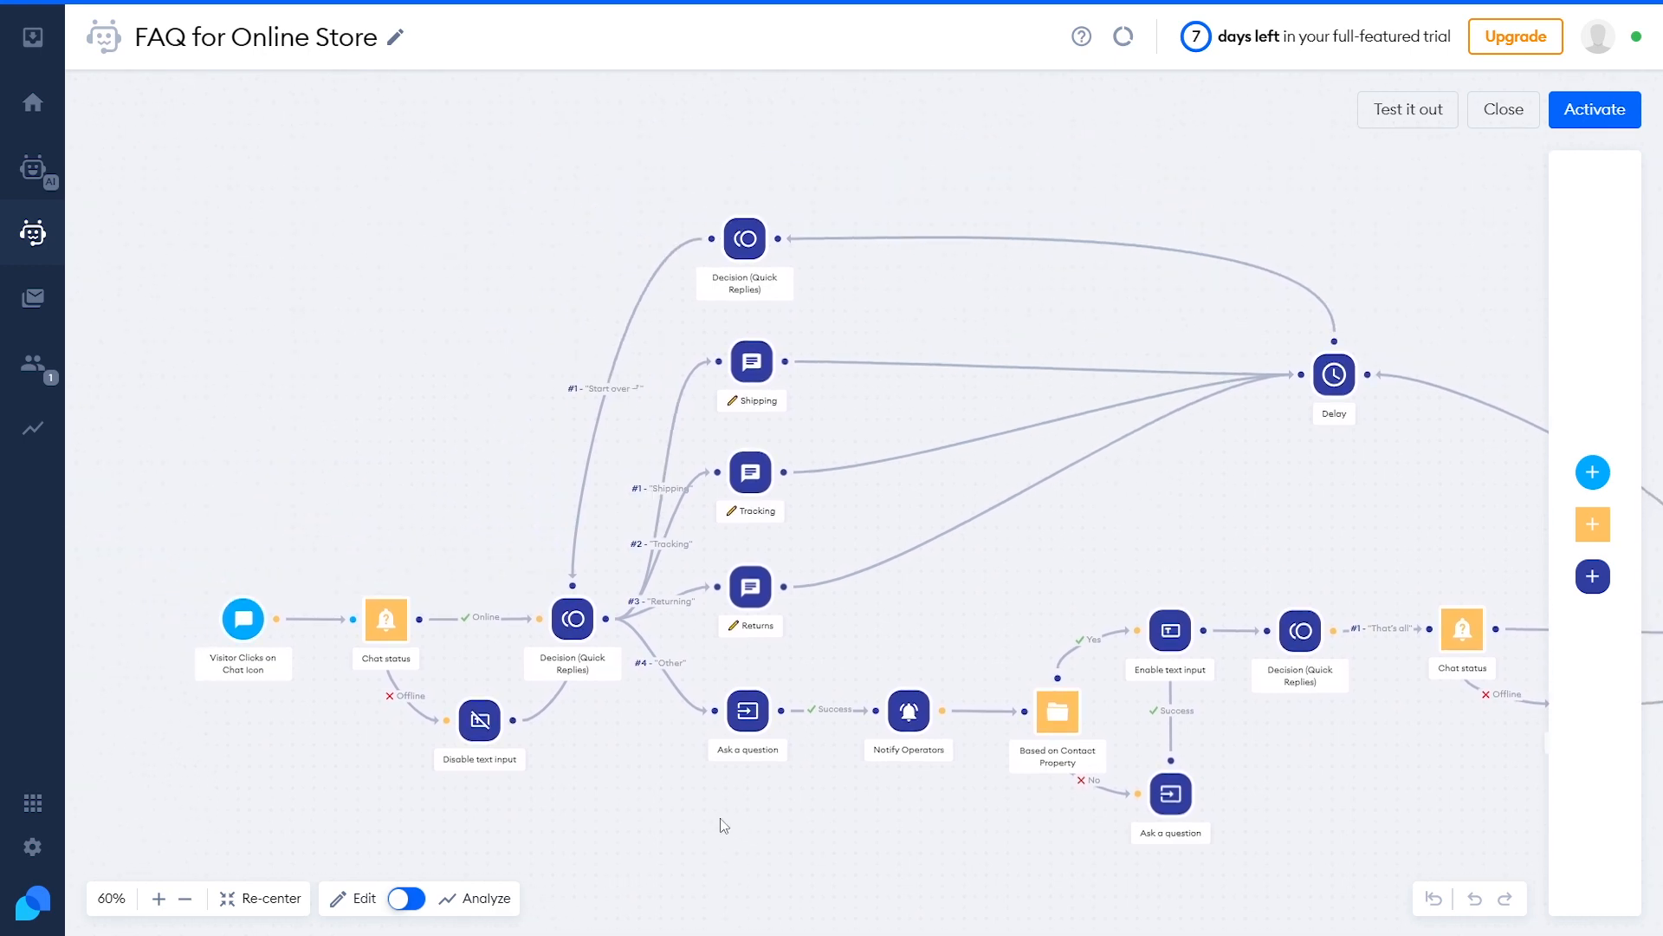
{"action": "left_click", "coordinate": [752, 363]}
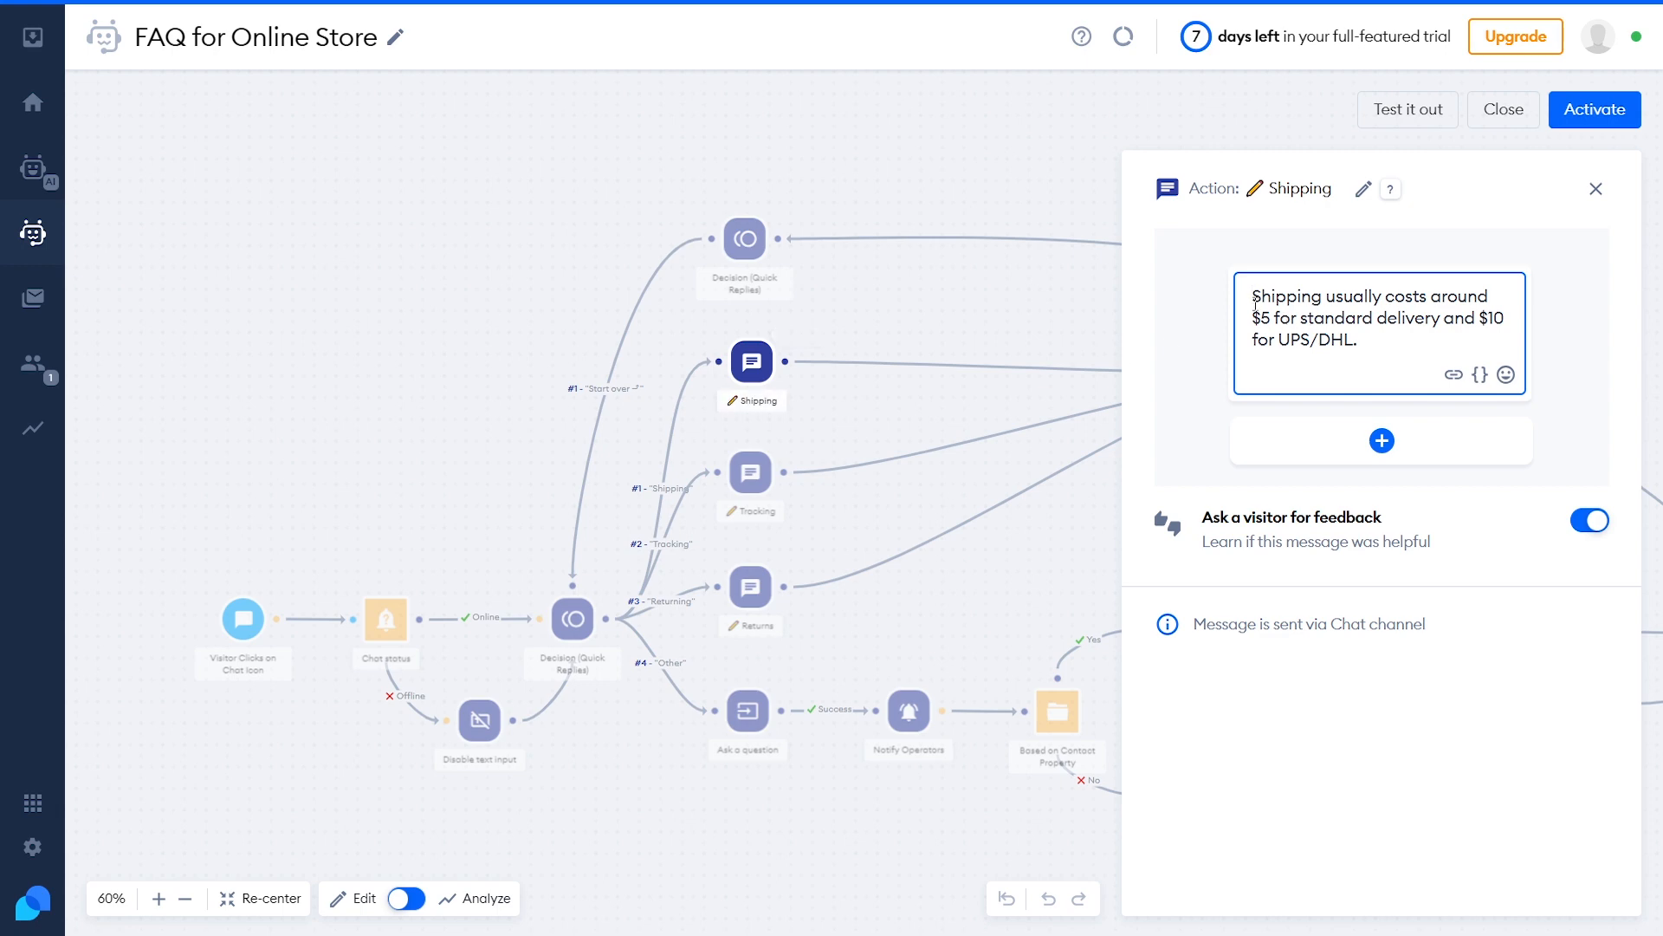
{"action": "left_click_drag", "start_coordinate": [1255, 303], "coordinate": [1359, 340]}
{"action": "left_click", "coordinate": [1346, 311]}
{"action": "left_click", "coordinate": [750, 472]}
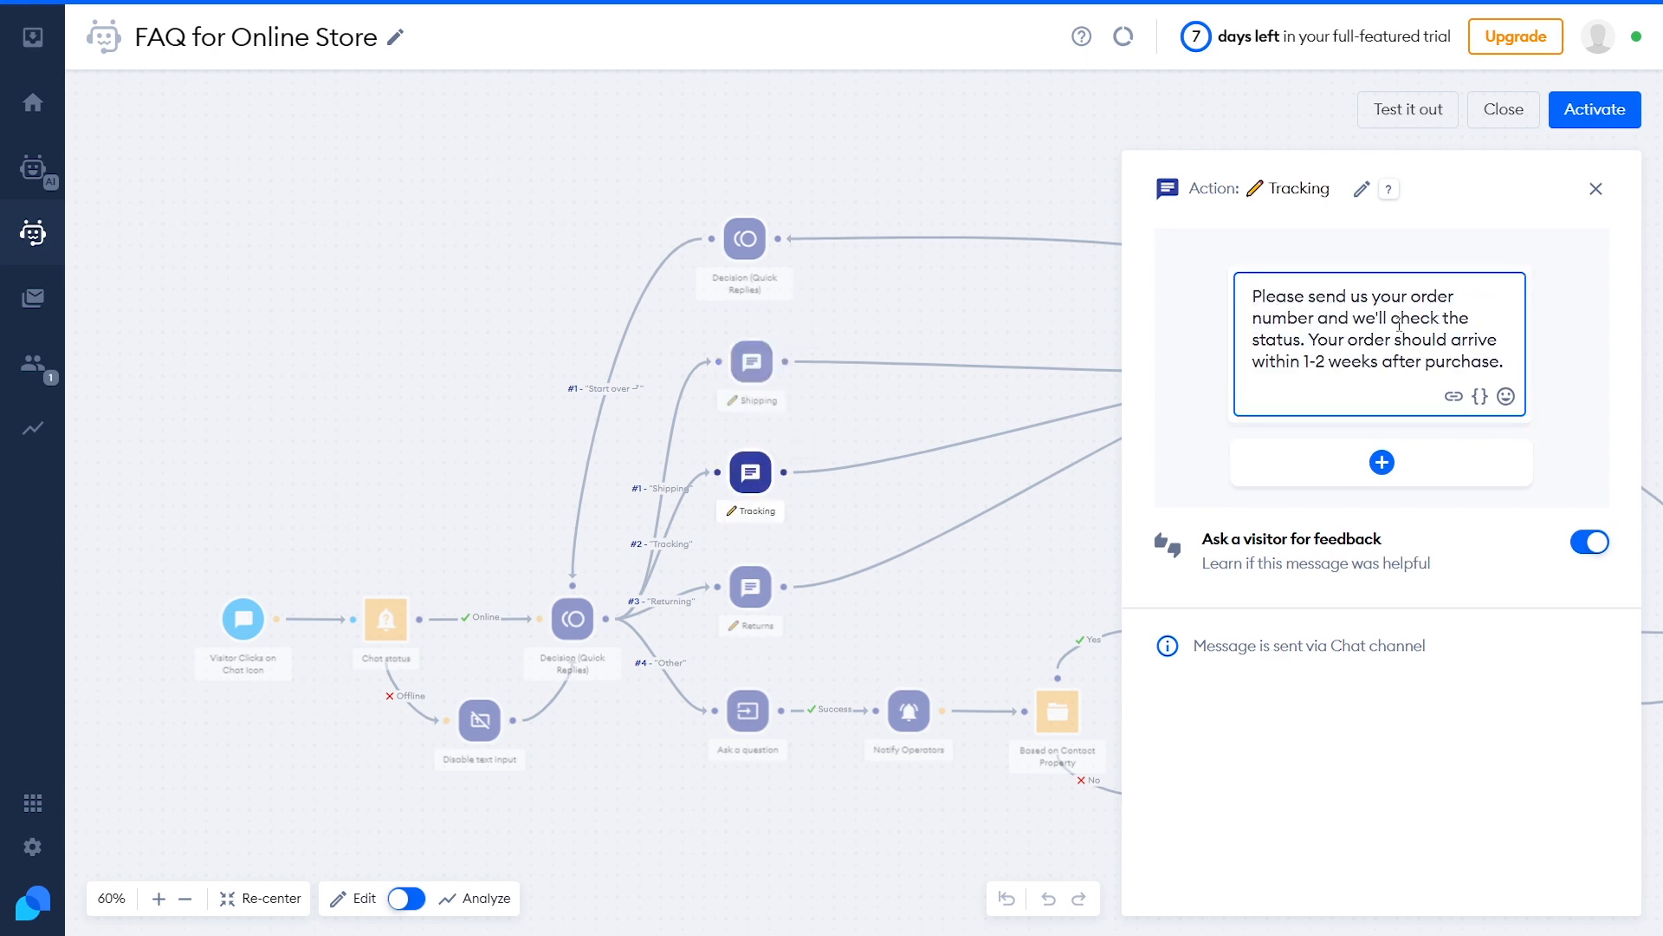
{"action": "left_click", "coordinate": [750, 587]}
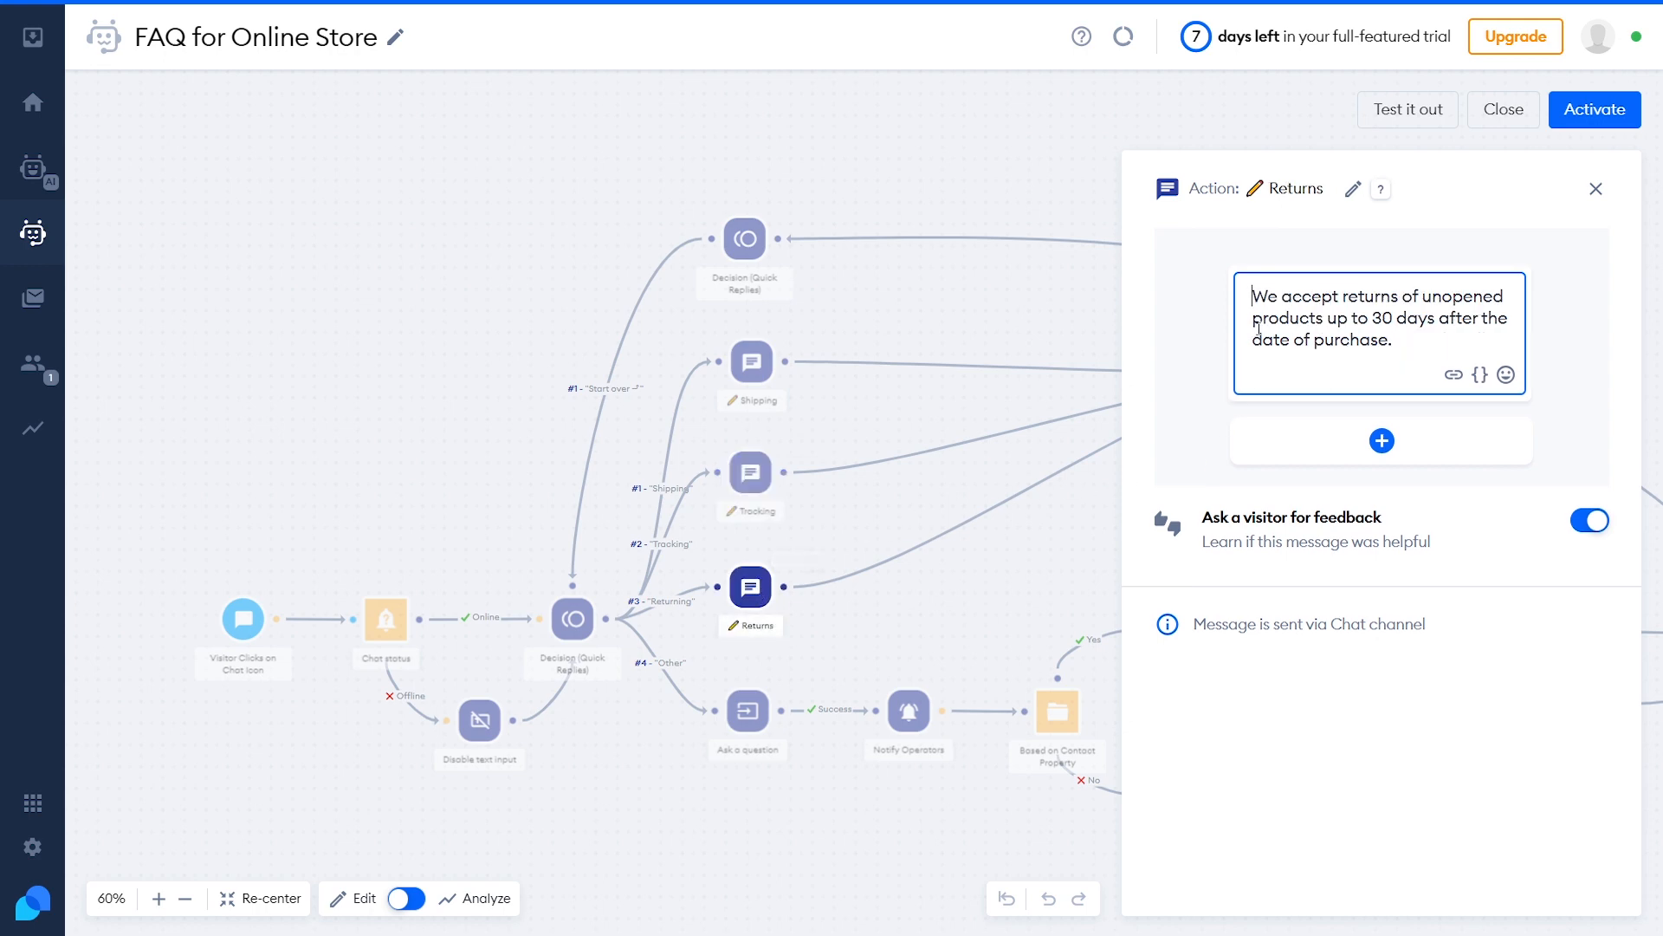
{"action": "left_click_drag", "start_coordinate": [1255, 303], "coordinate": [1374, 338]}
{"action": "left_click", "coordinate": [1386, 340]}
Change the follow-up question to 'Got it! Please share any additional details.' and activate the chatbot
{"action": "left_click", "coordinate": [750, 711]}
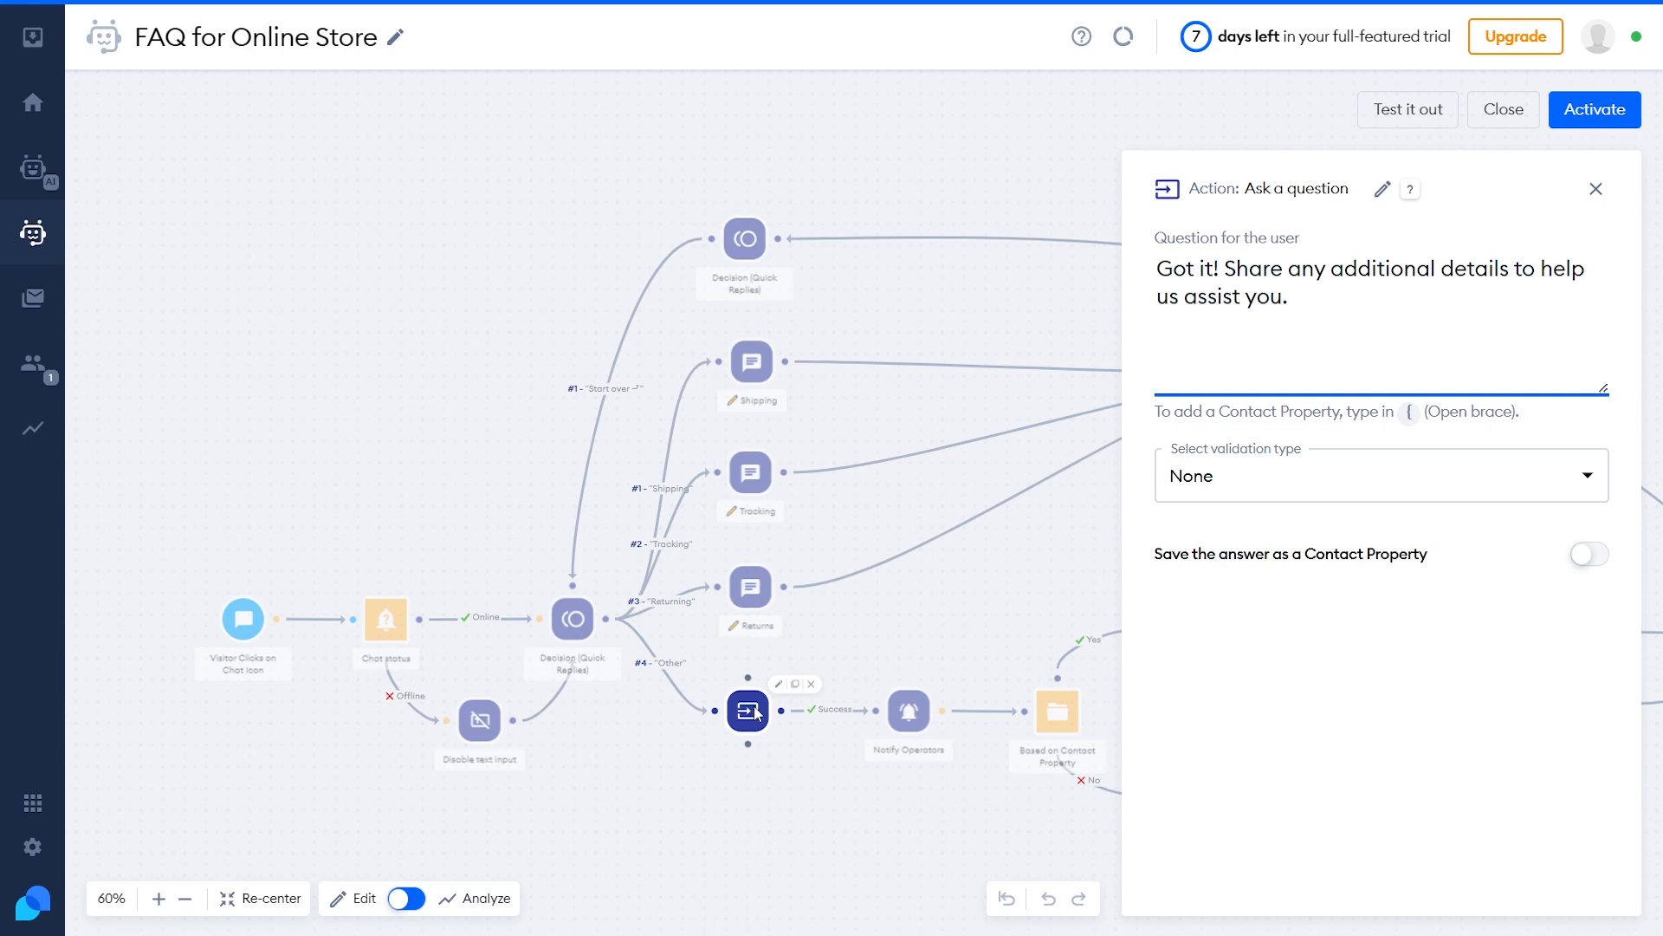
{"action": "left_click_drag", "start_coordinate": [1159, 268], "coordinate": [1295, 295]}
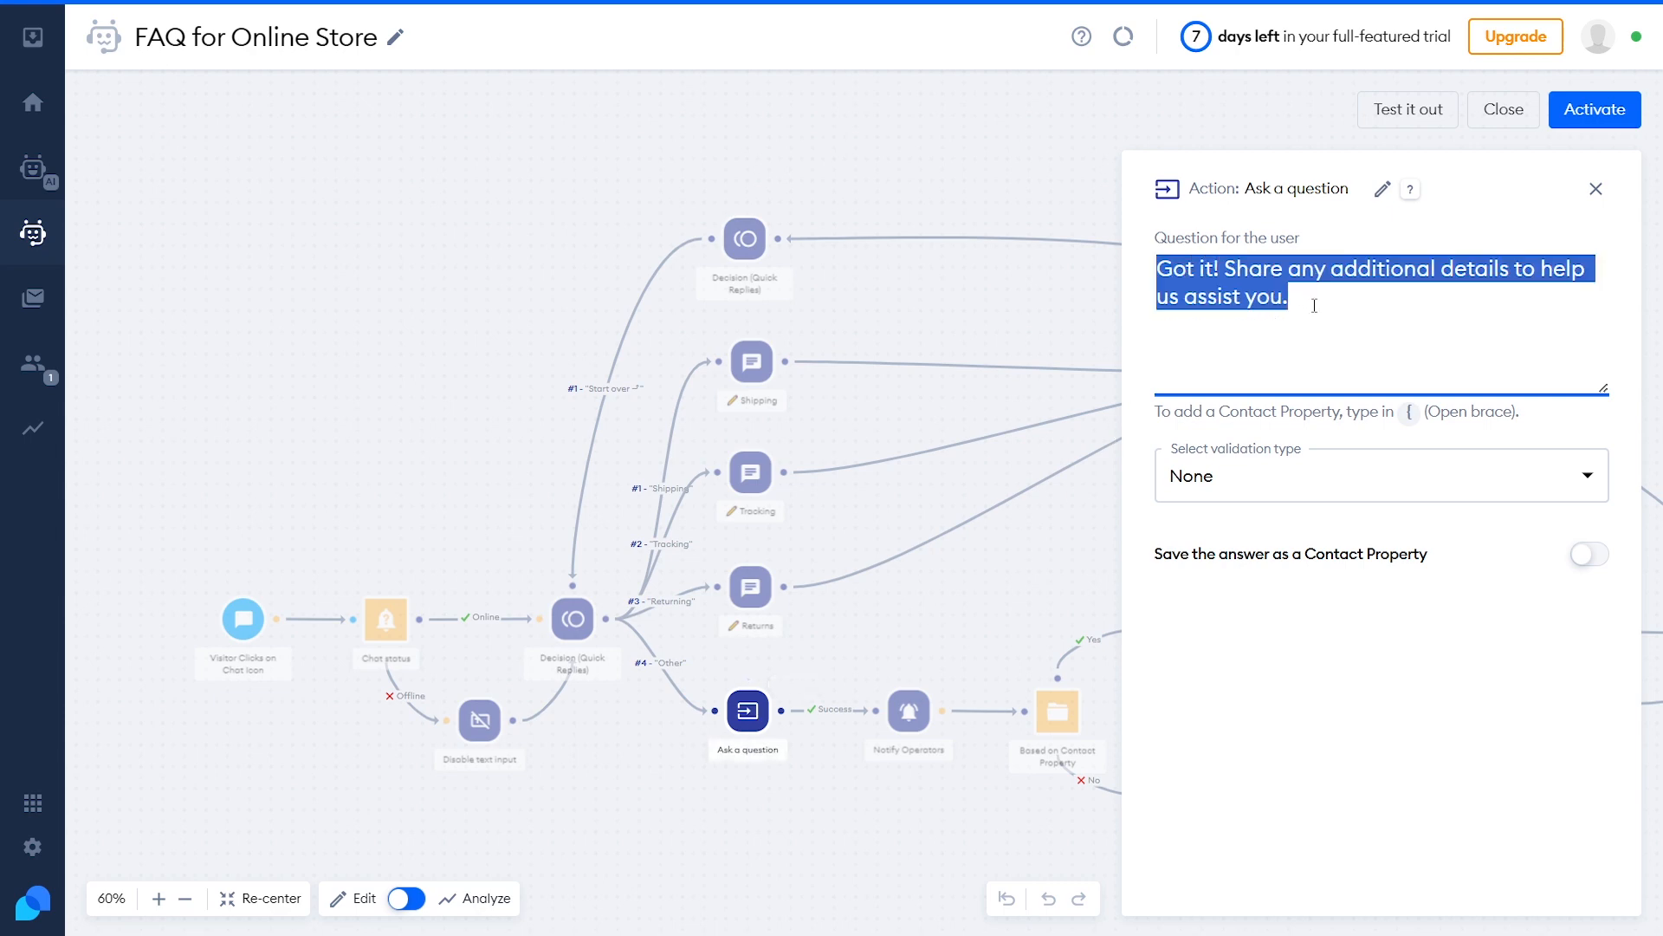
{"action": "left_click", "coordinate": [1366, 296]}
{"action": "key", "text": "ctrl+shift+Left"}
{"action": "key", "text": "ctrl+shift+Left"}
{"action": "key", "text": "ctrl+shift+Left"}
{"action": "key", "text": "ctrl+shift+Left"}
{"action": "key", "text": "ctrl+shift+Left"}
{"action": "key", "text": "ctrl+shift+Left"}
{"action": "key", "text": "ctrl+shift+Left"}
{"action": "key", "text": "ctrl+shift+Left"}
{"action": "key", "text": "ctrl+shift+Left"}
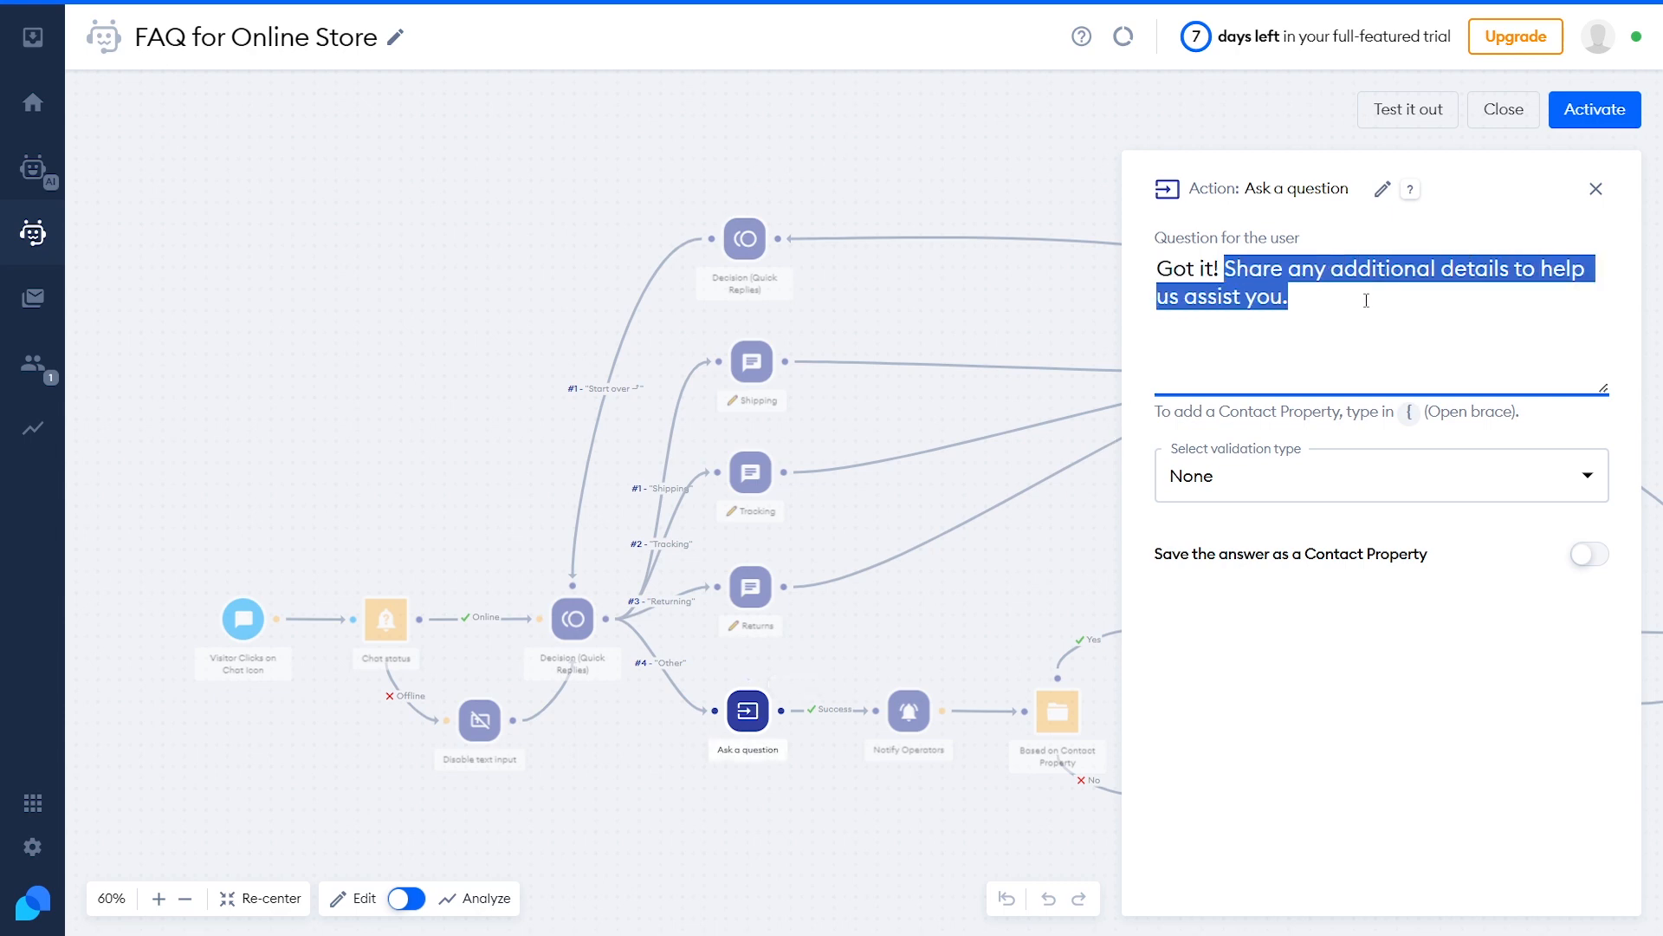
{"action": "type", "text": "Please share any additional detai"}
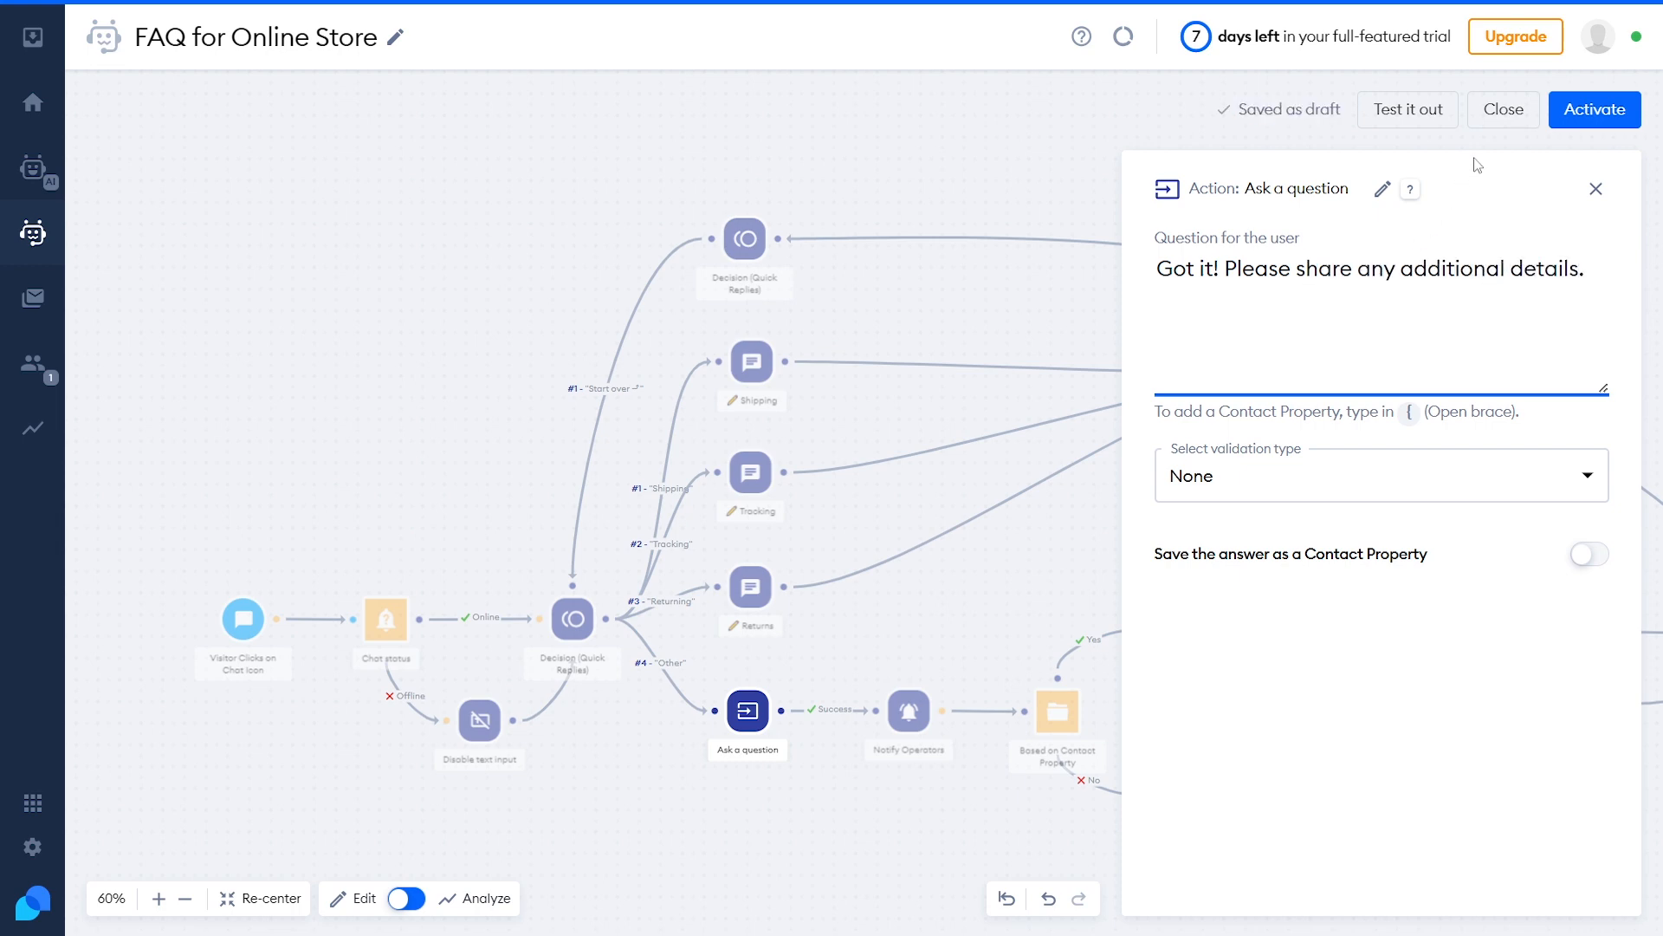
{"action": "left_click", "coordinate": [1586, 121]}
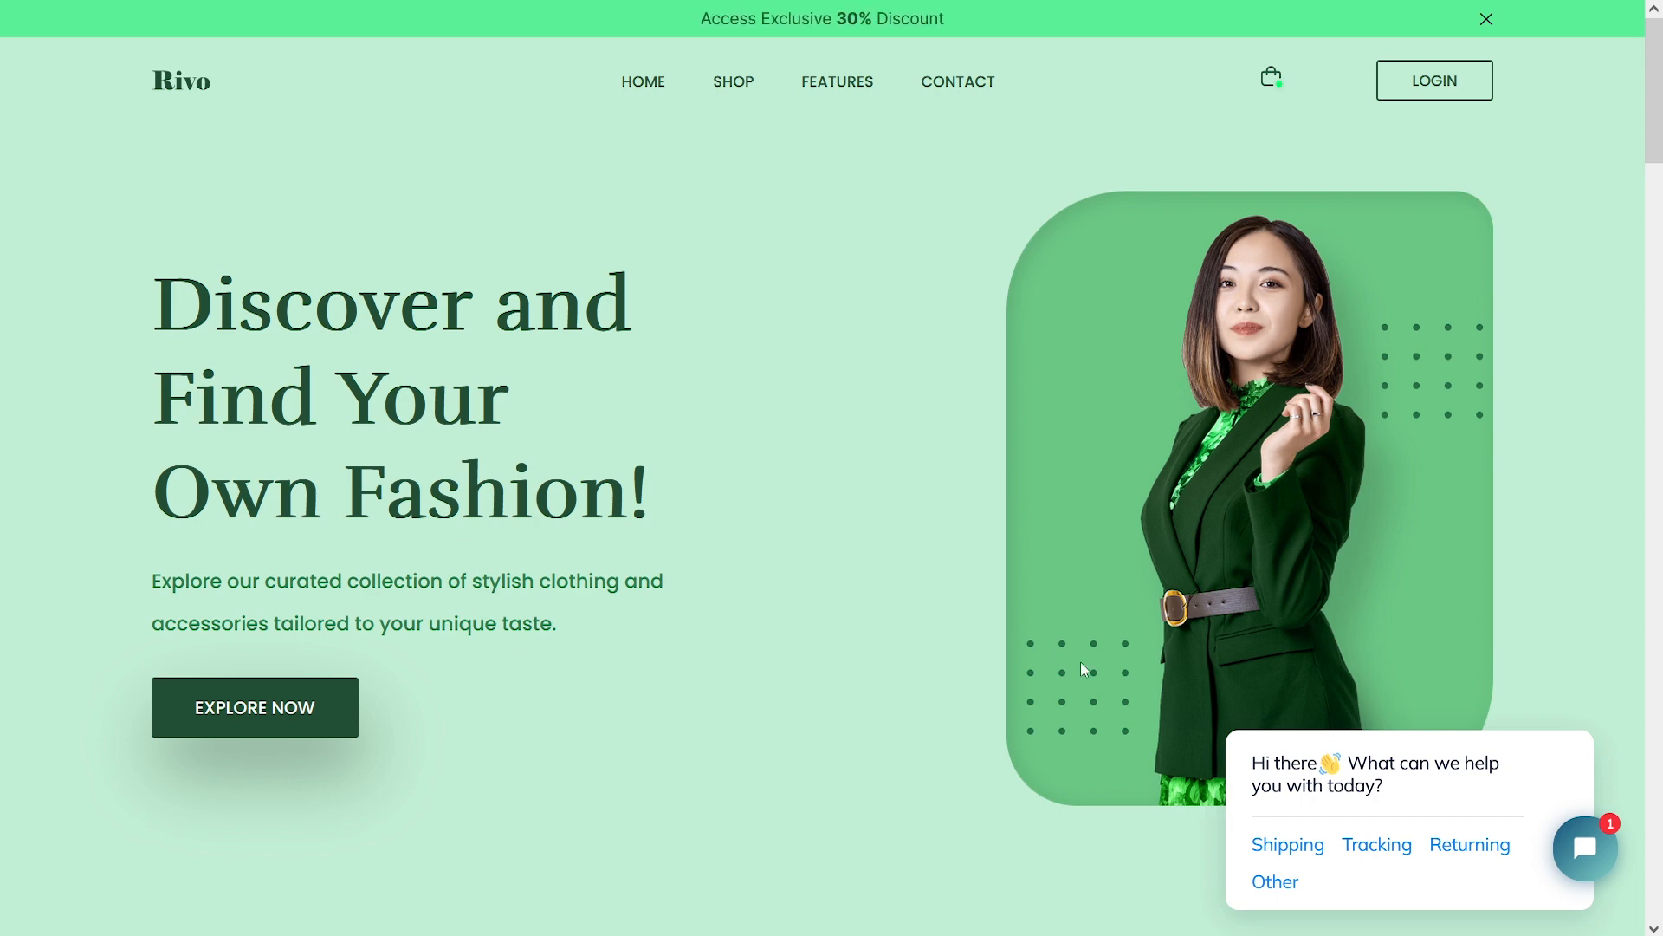
Open the Rivo site's chat widget to show the bot's Shipping, Tracking, Returning and Other options
{"action": "mouse_move", "coordinate": [1362, 770]}
{"action": "left_click", "coordinate": [1594, 852]}
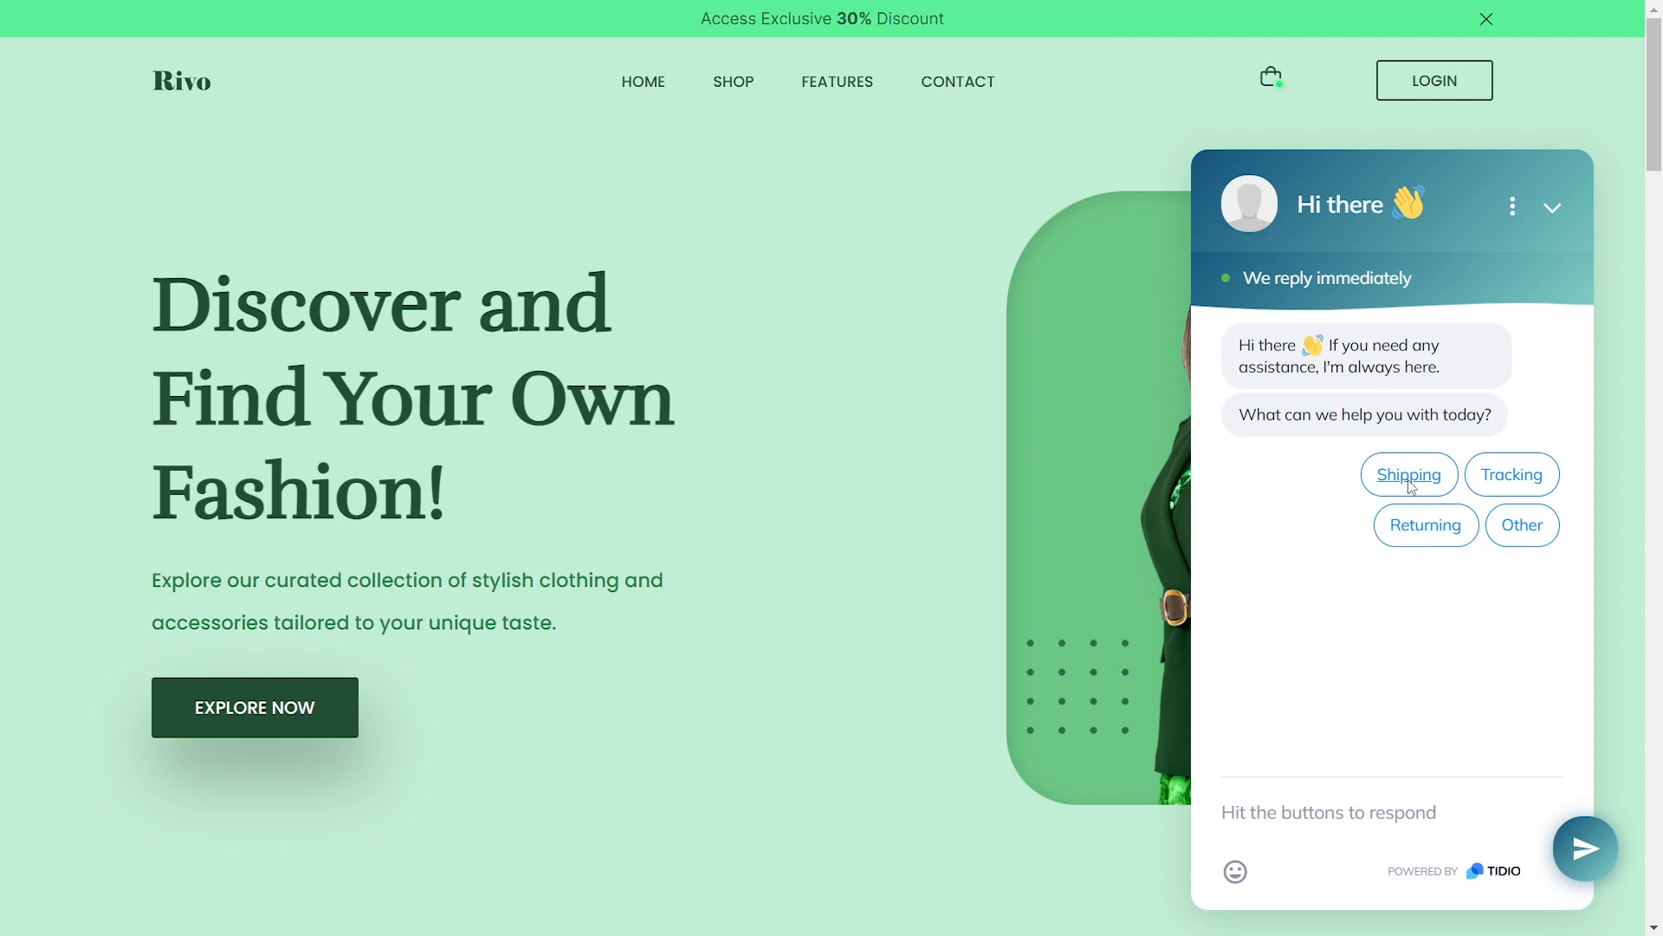
Pick Shipping in the store chat and read the bot's shipping answer
{"action": "left_click", "coordinate": [1409, 477]}
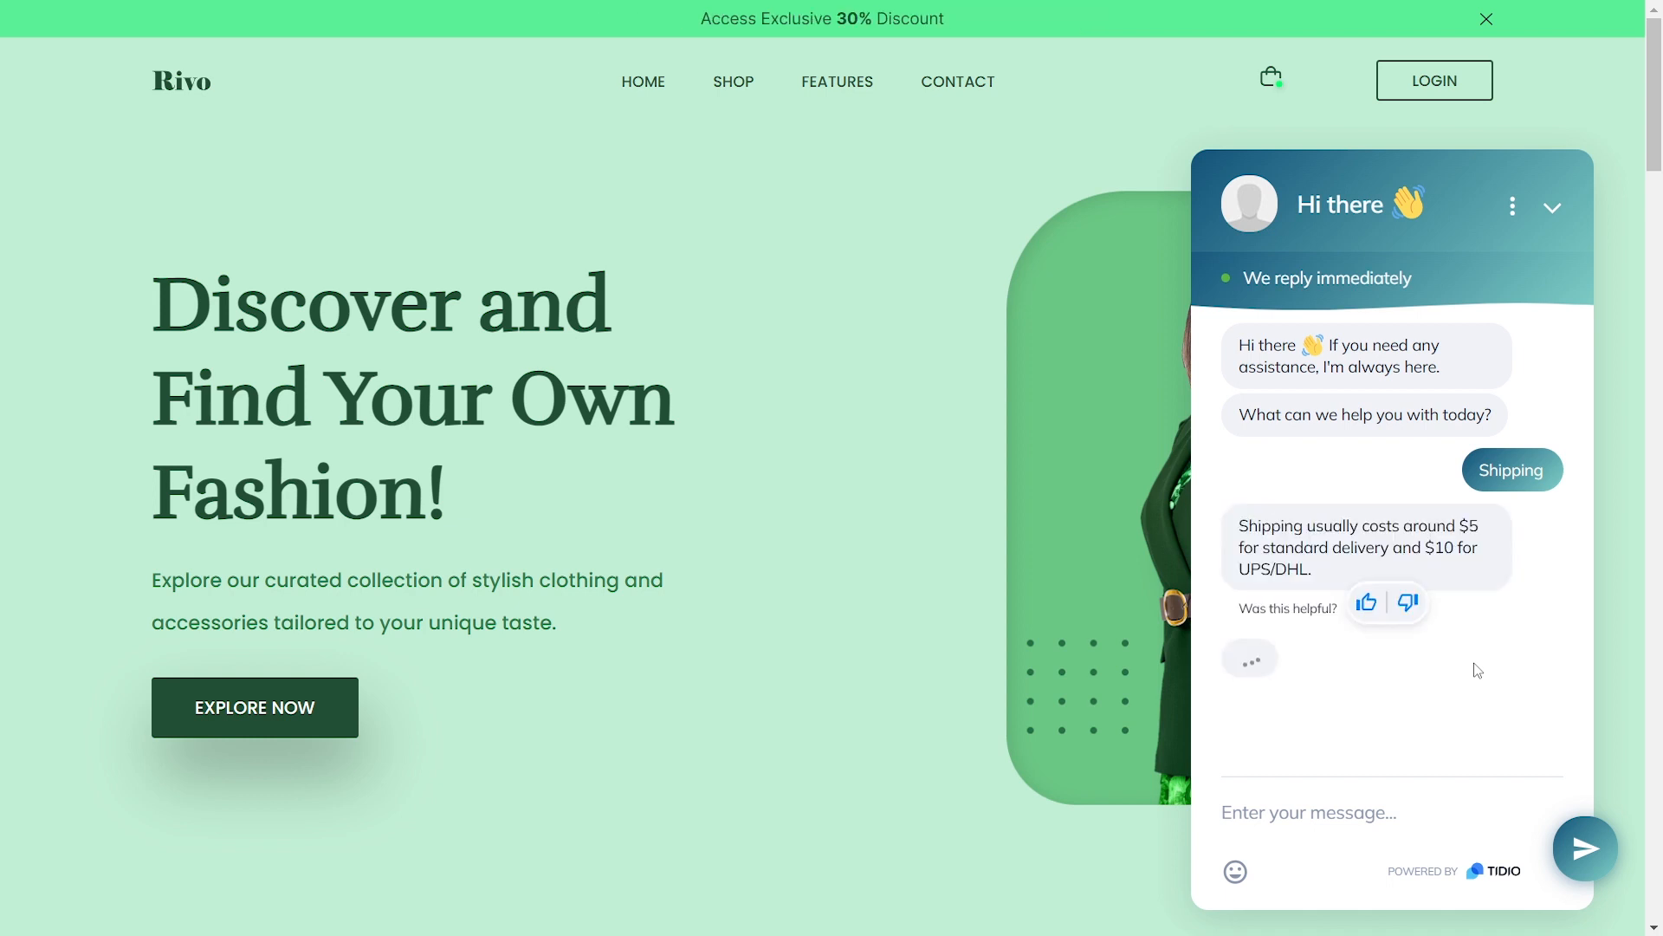
{"action": "left_click_drag", "start_coordinate": [1243, 501], "coordinate": [1346, 544]}
{"action": "left_click", "coordinate": [1368, 748]}
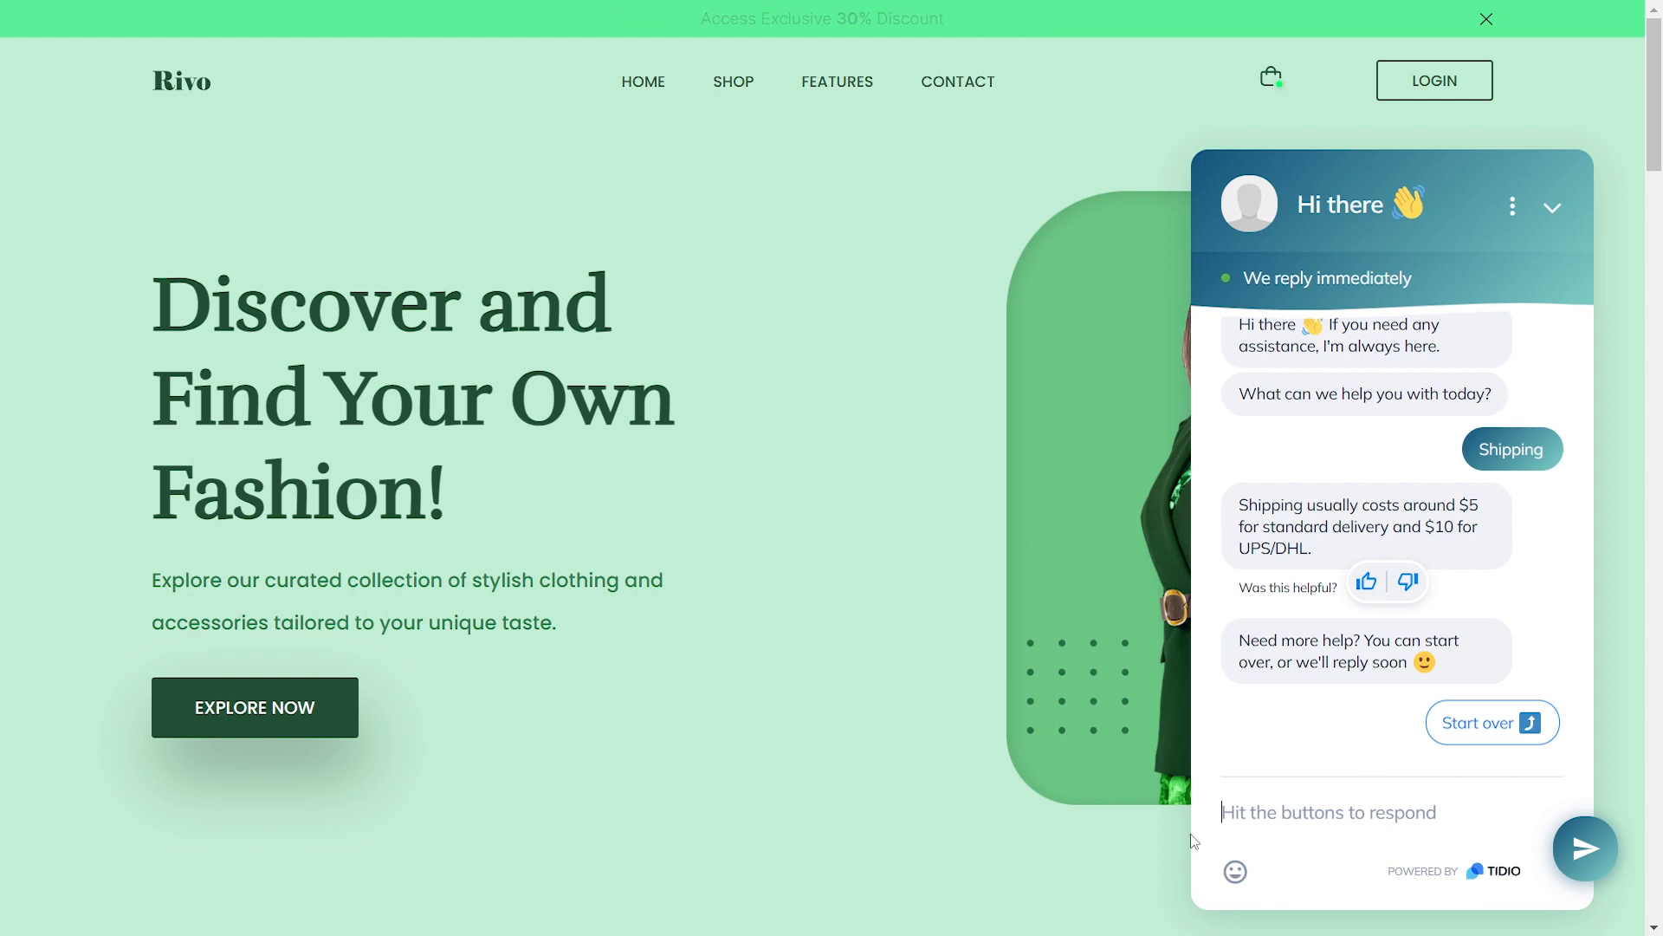
Send 'Hi, can I know how long it'll takes to arrive my item?' and submit a contact e-mail
{"action": "type", "text": "Hi, can I know"}
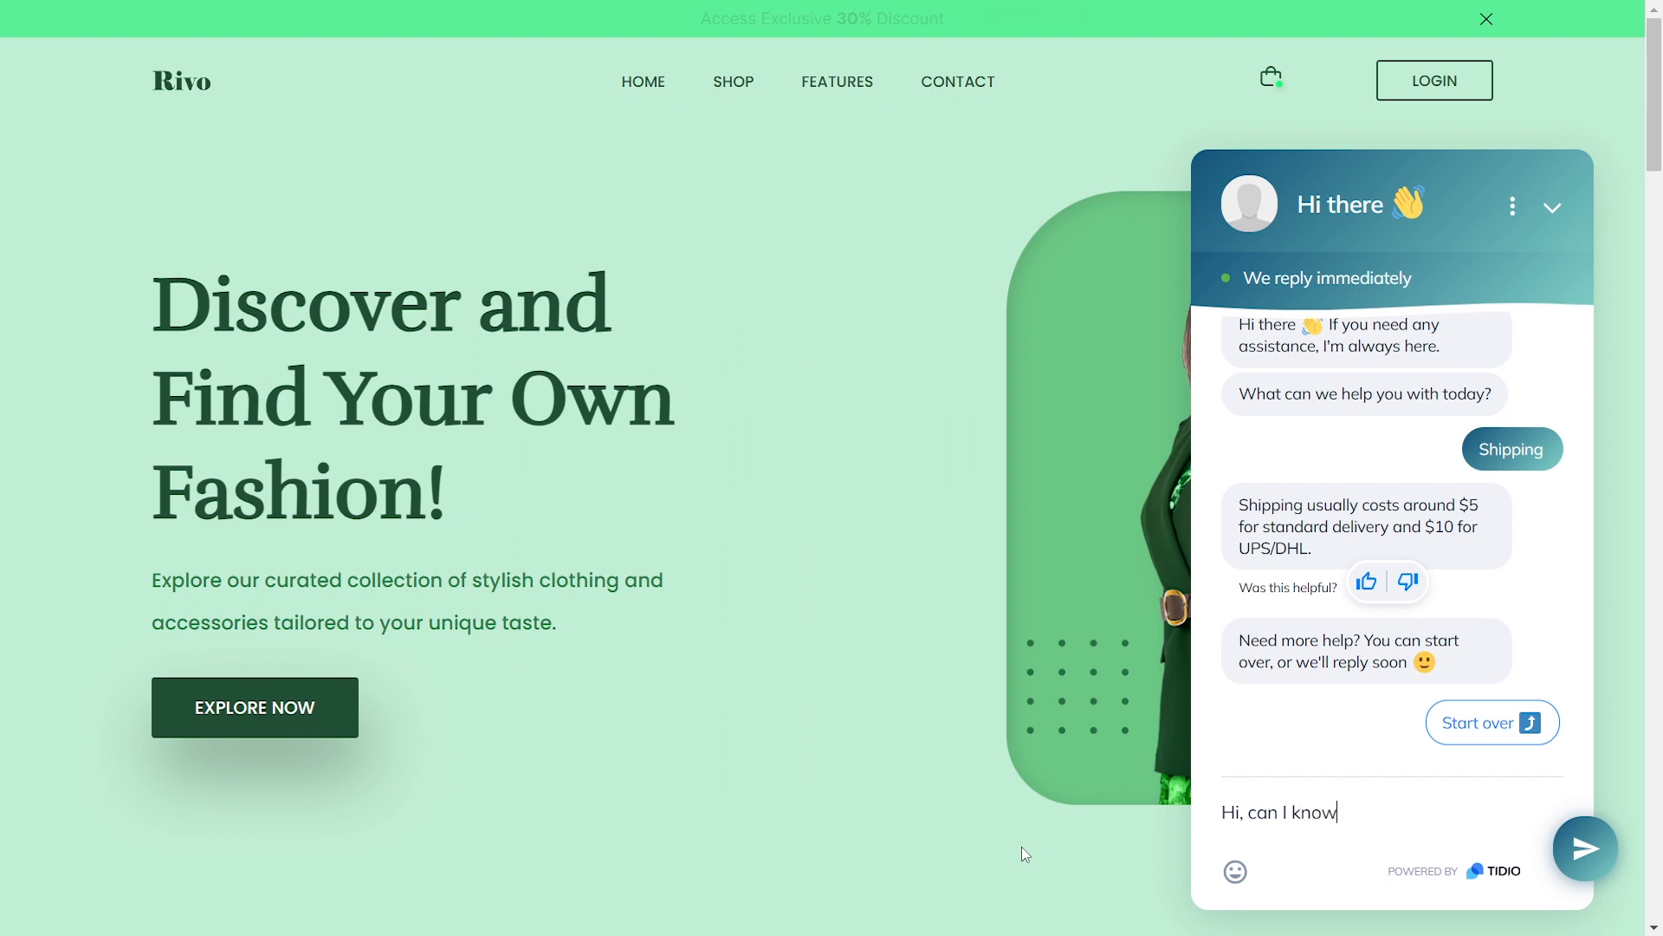
{"action": "type", "text": " how long it'll takes to "}
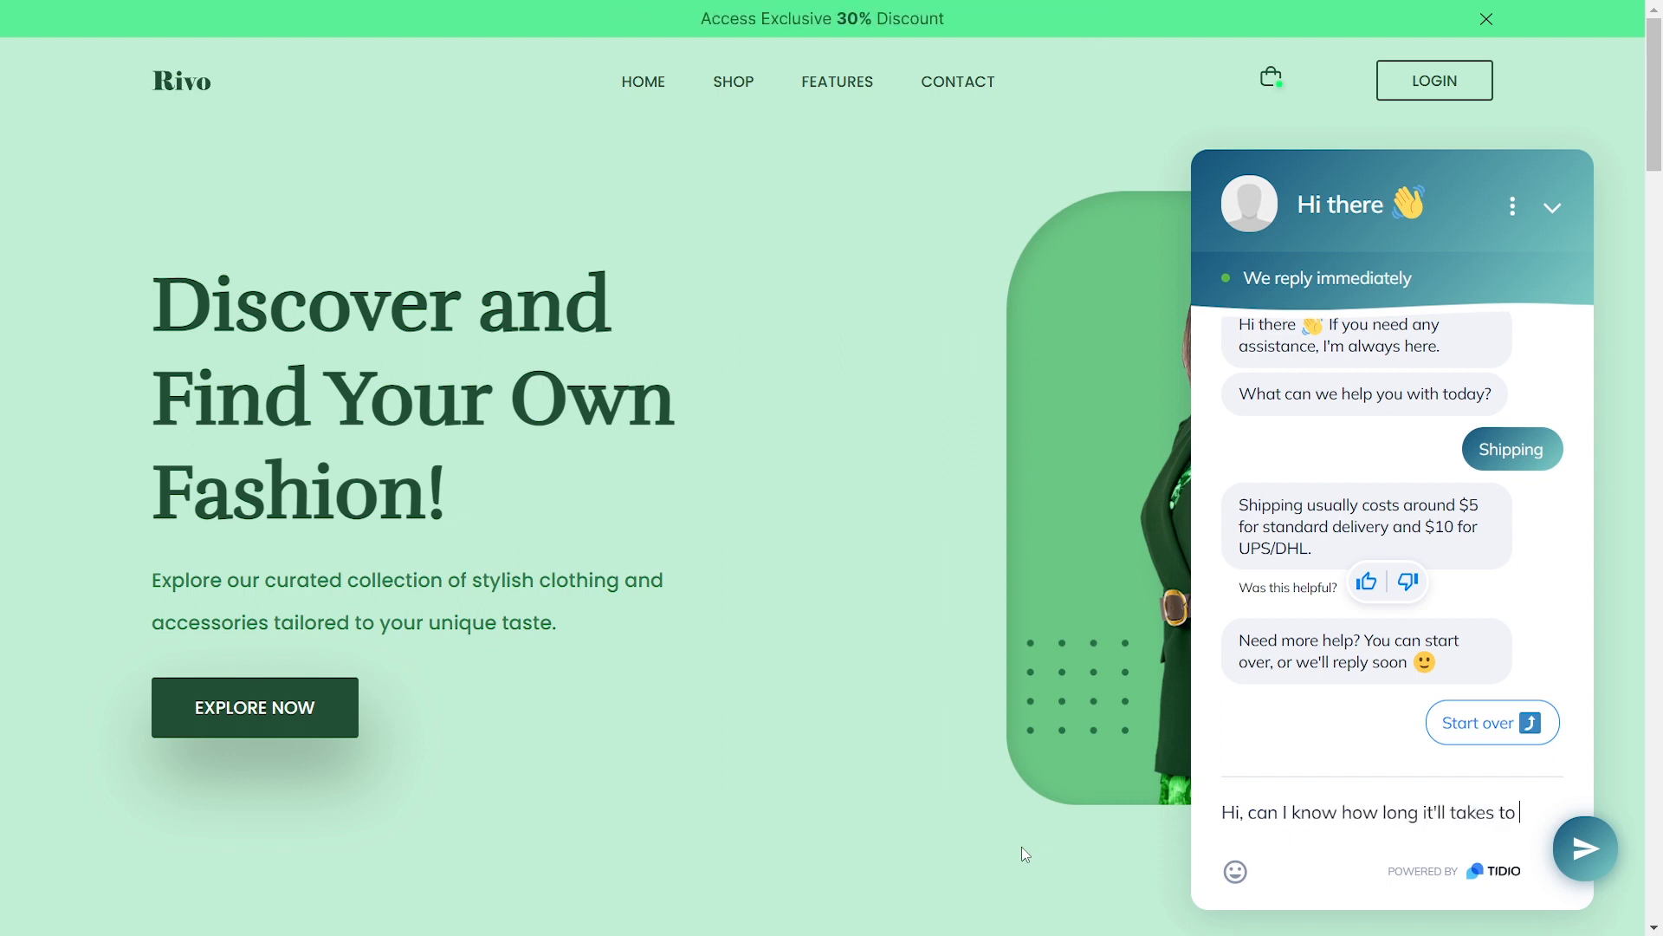
{"action": "type", "text": "arrive my item?"}
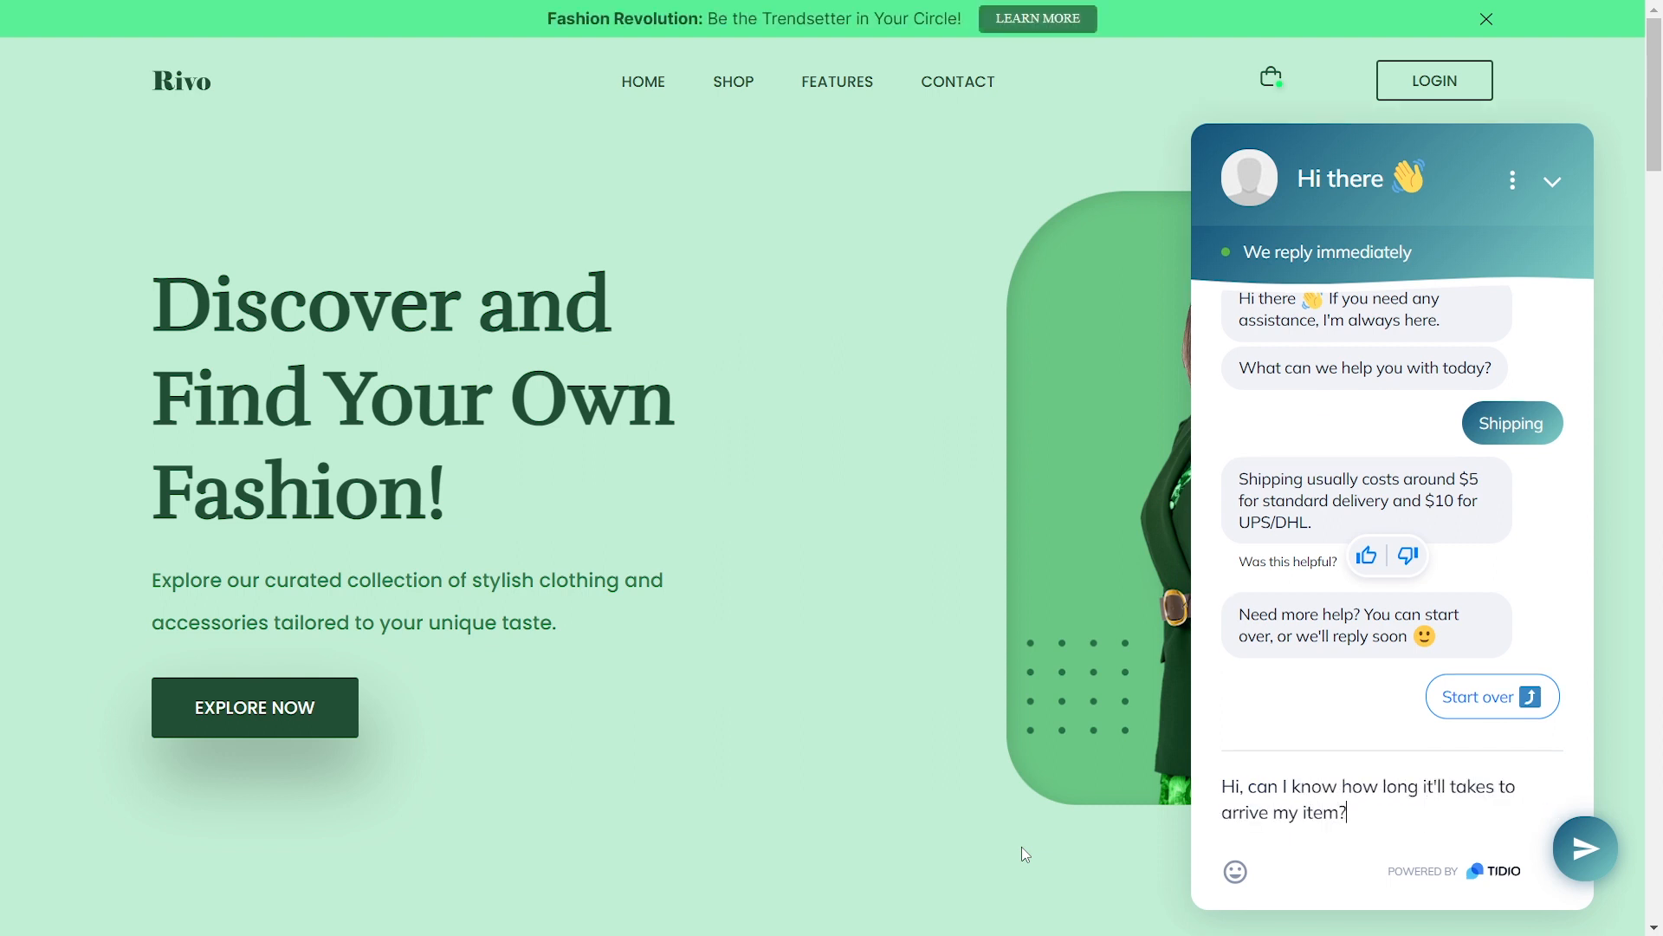
{"action": "key", "text": "Return"}
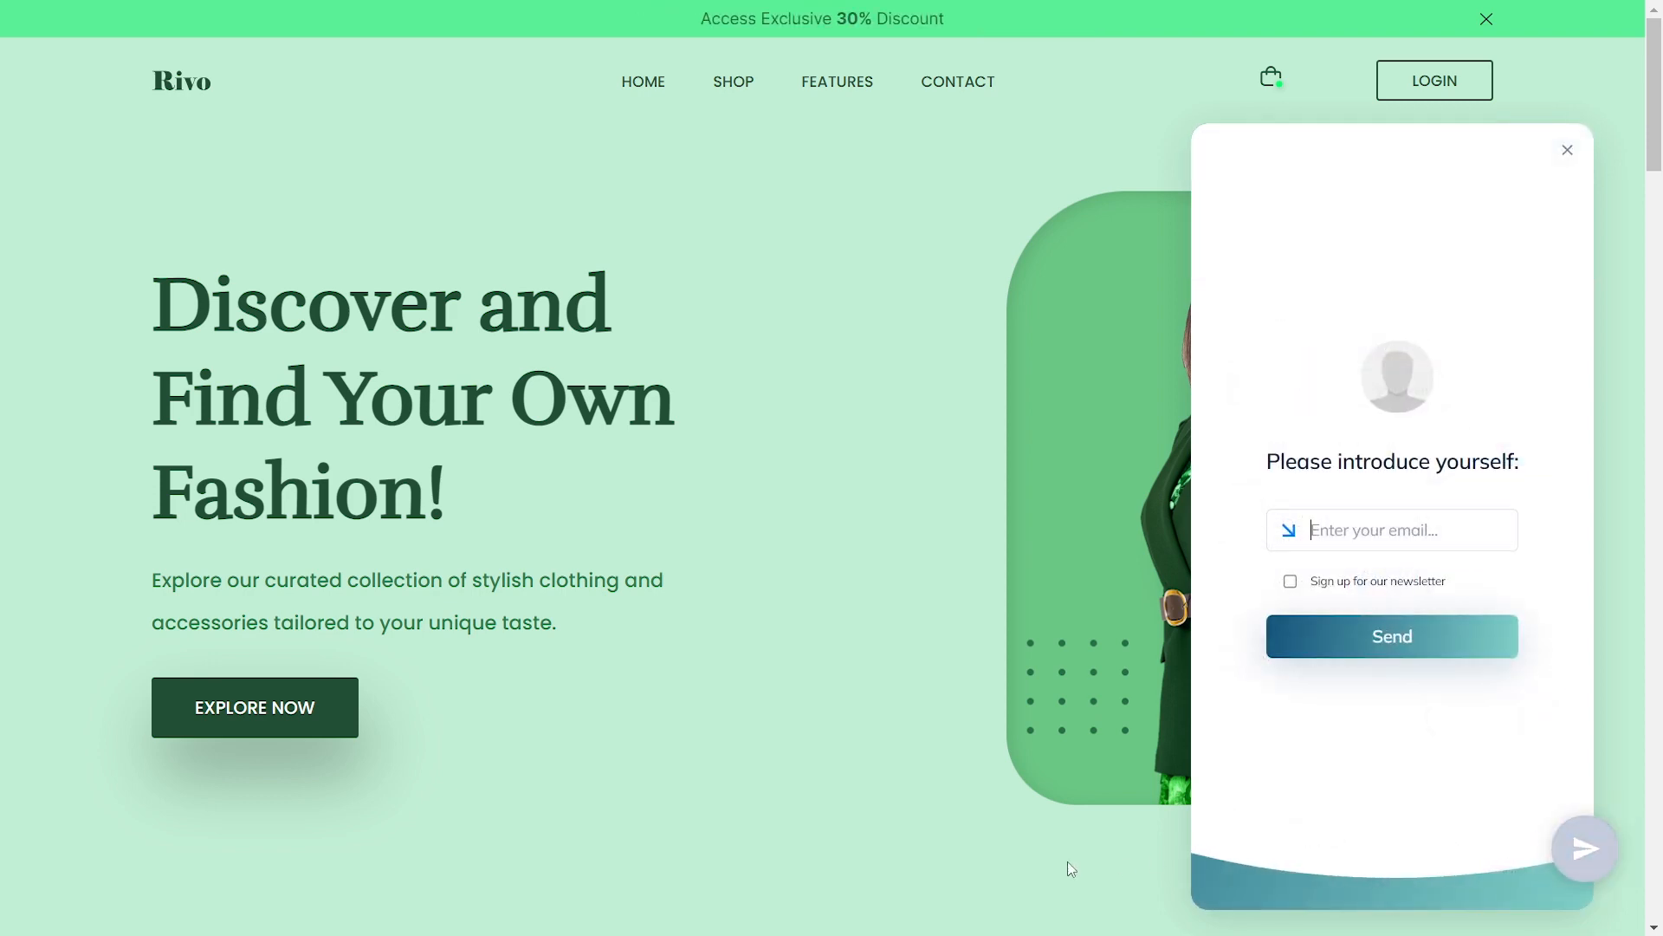
{"action": "key", "text": "Return"}
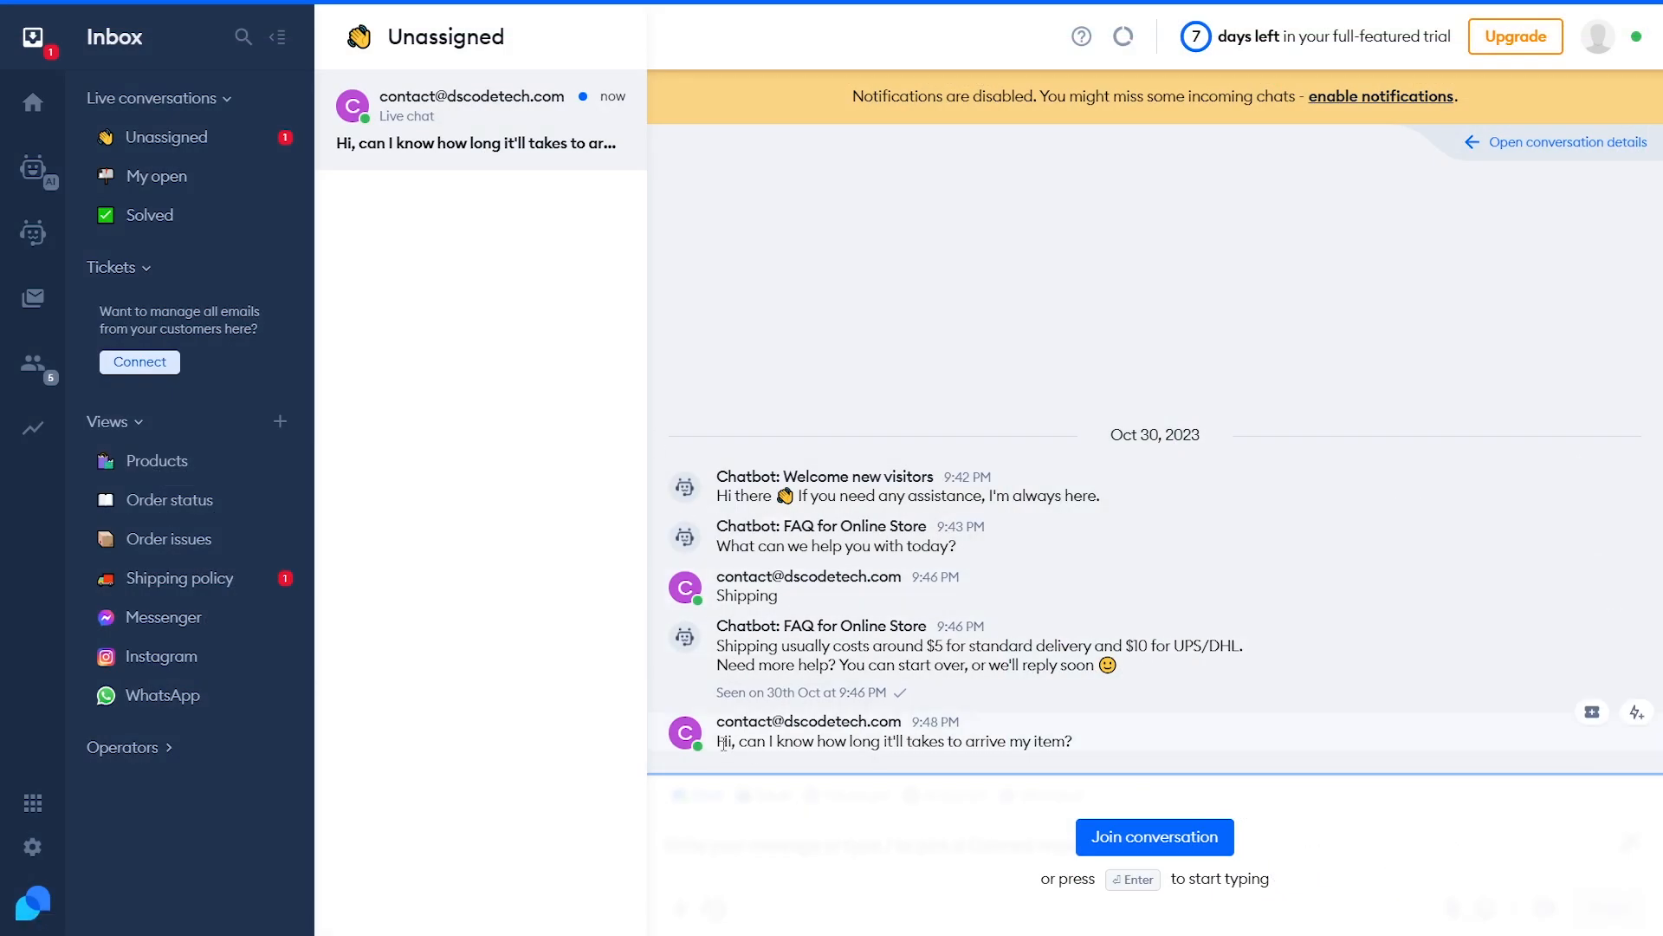
{"action": "left_click_drag", "start_coordinate": [716, 742], "coordinate": [1127, 743]}
{"action": "left_click", "coordinate": [1128, 743]}
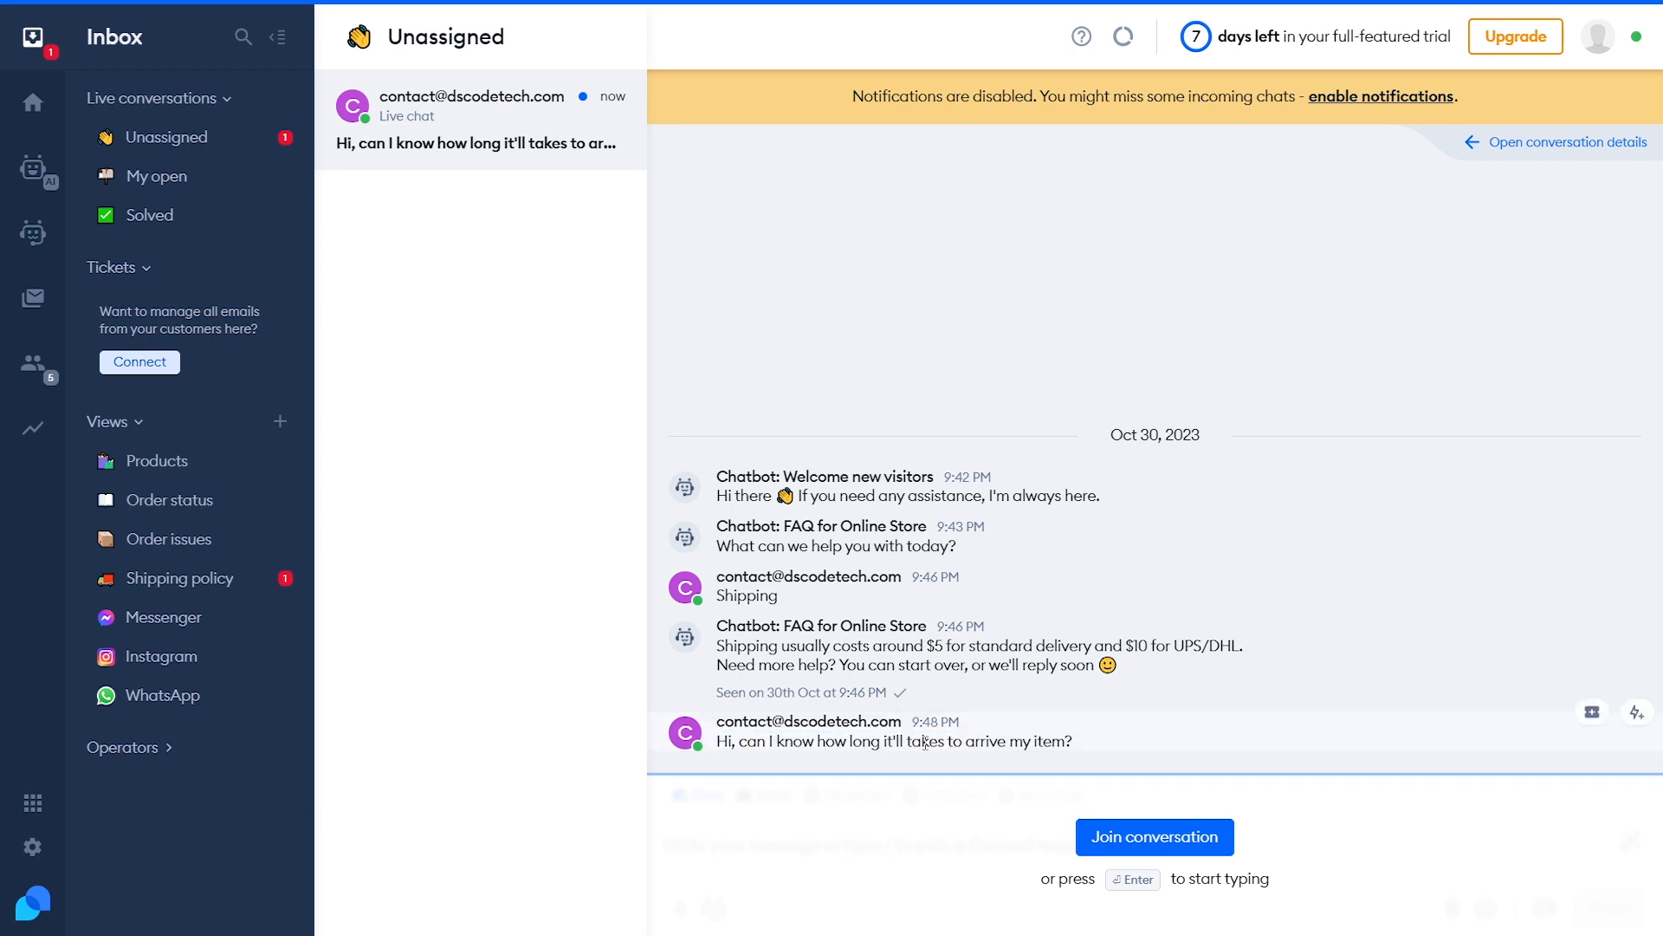
Join the customer's waiting conversation, then go to the Live Chat Appearance settings
{"action": "left_click", "coordinate": [1135, 839]}
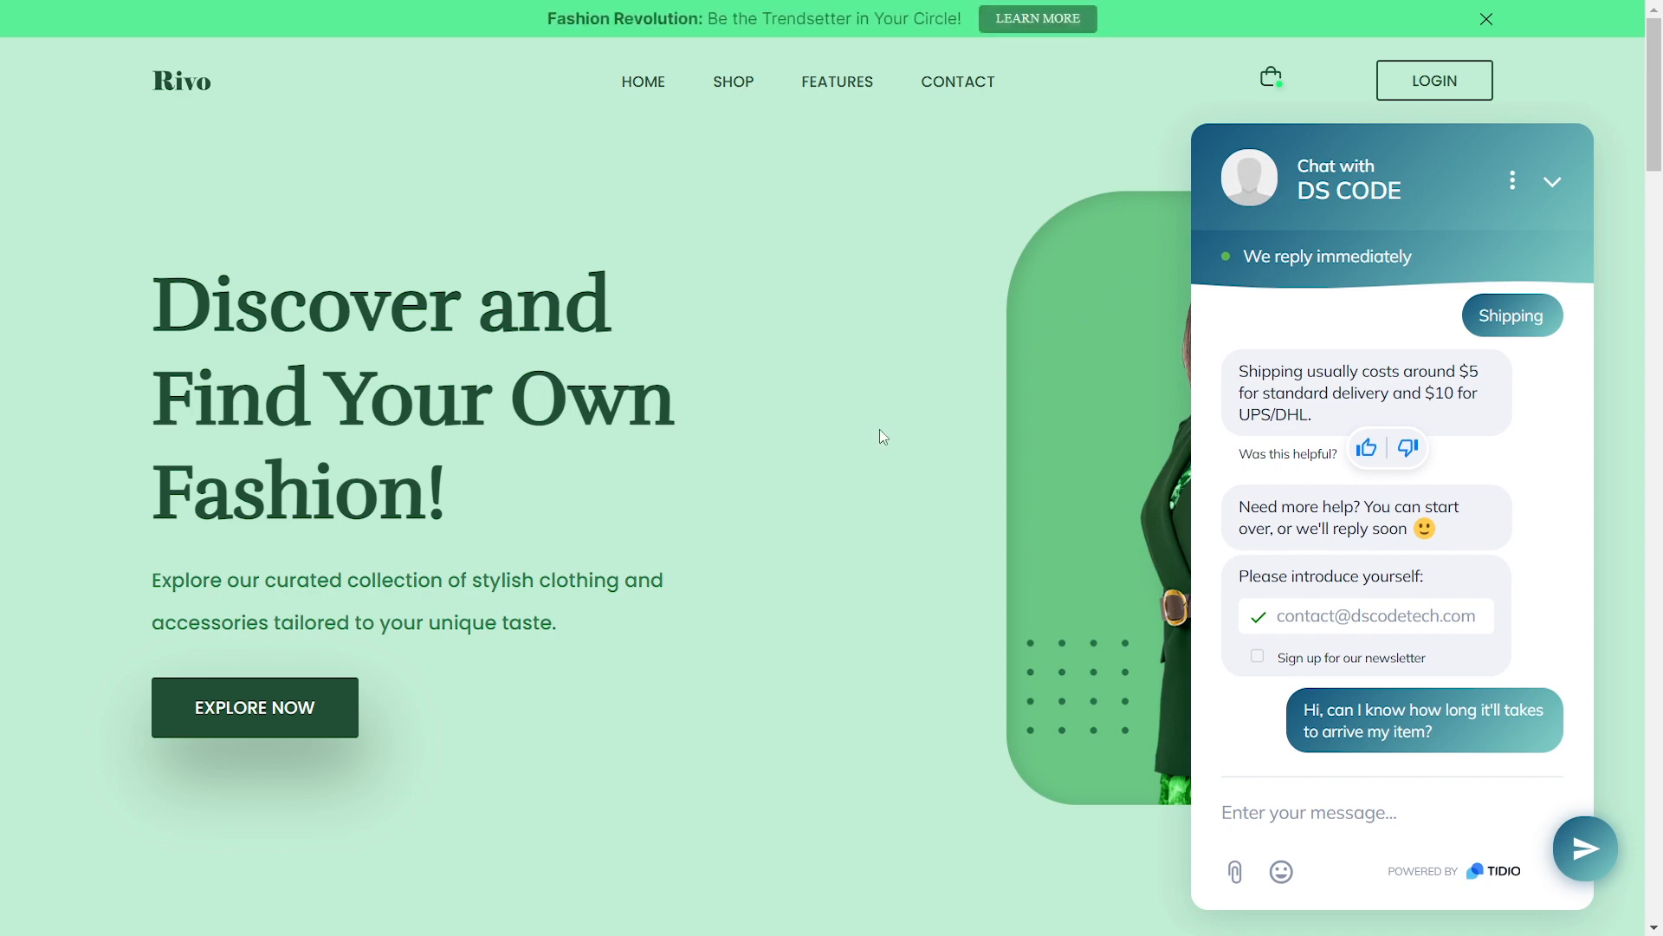
{"action": "key", "text": "ctrl+Tab"}
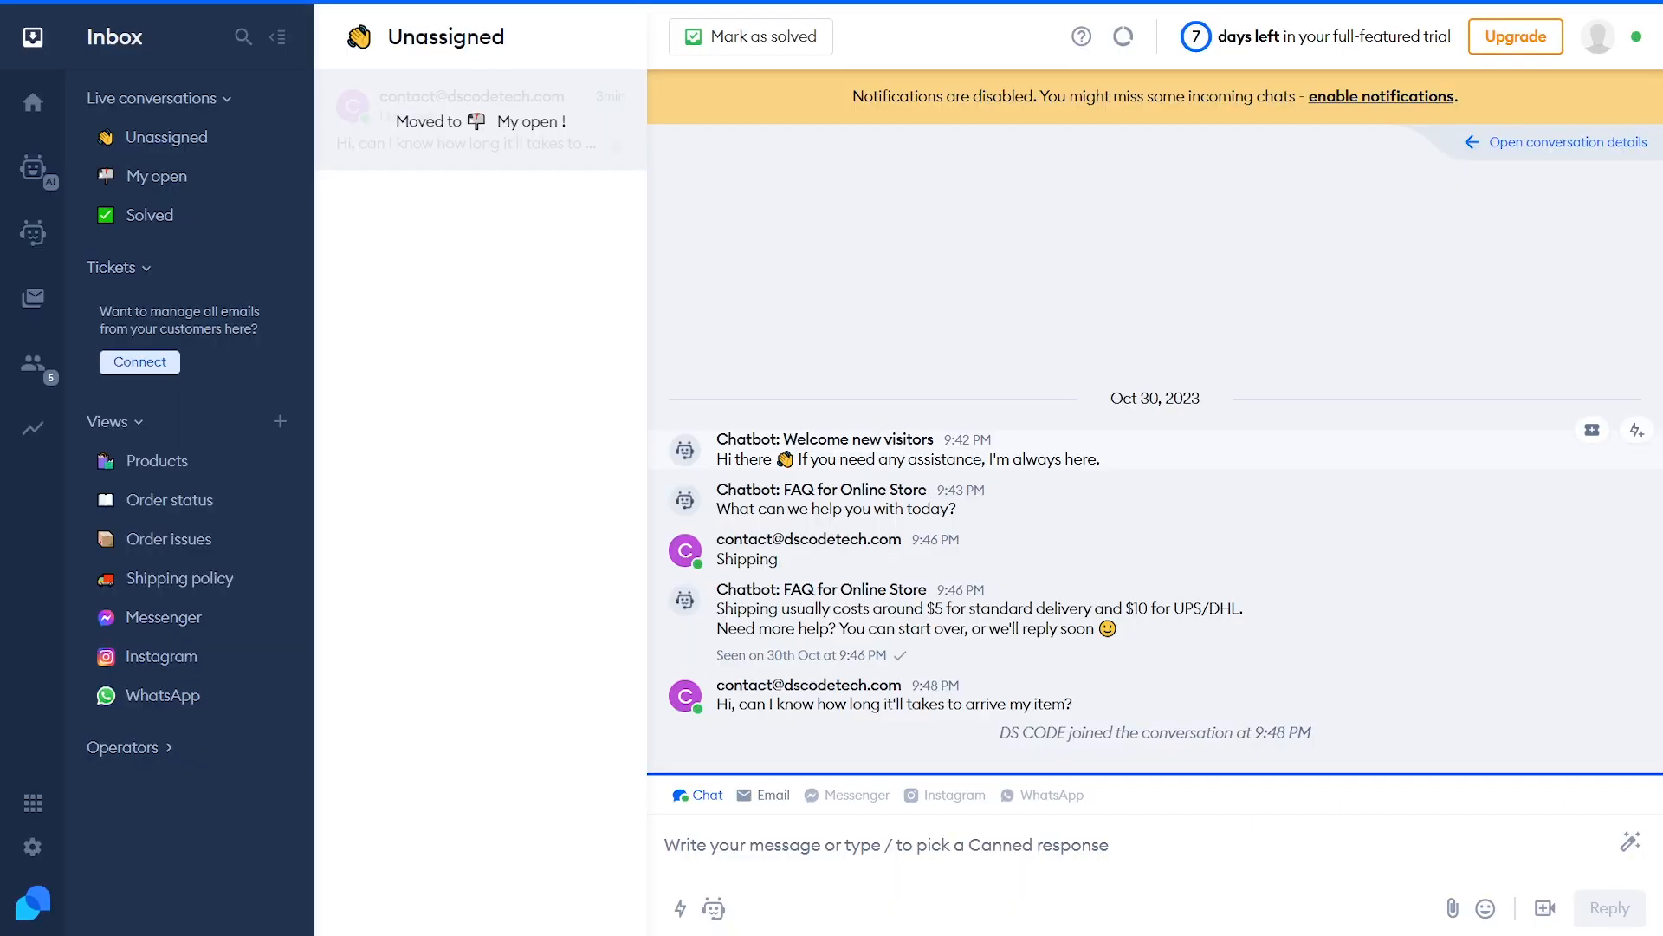
{"action": "left_click", "coordinate": [36, 840]}
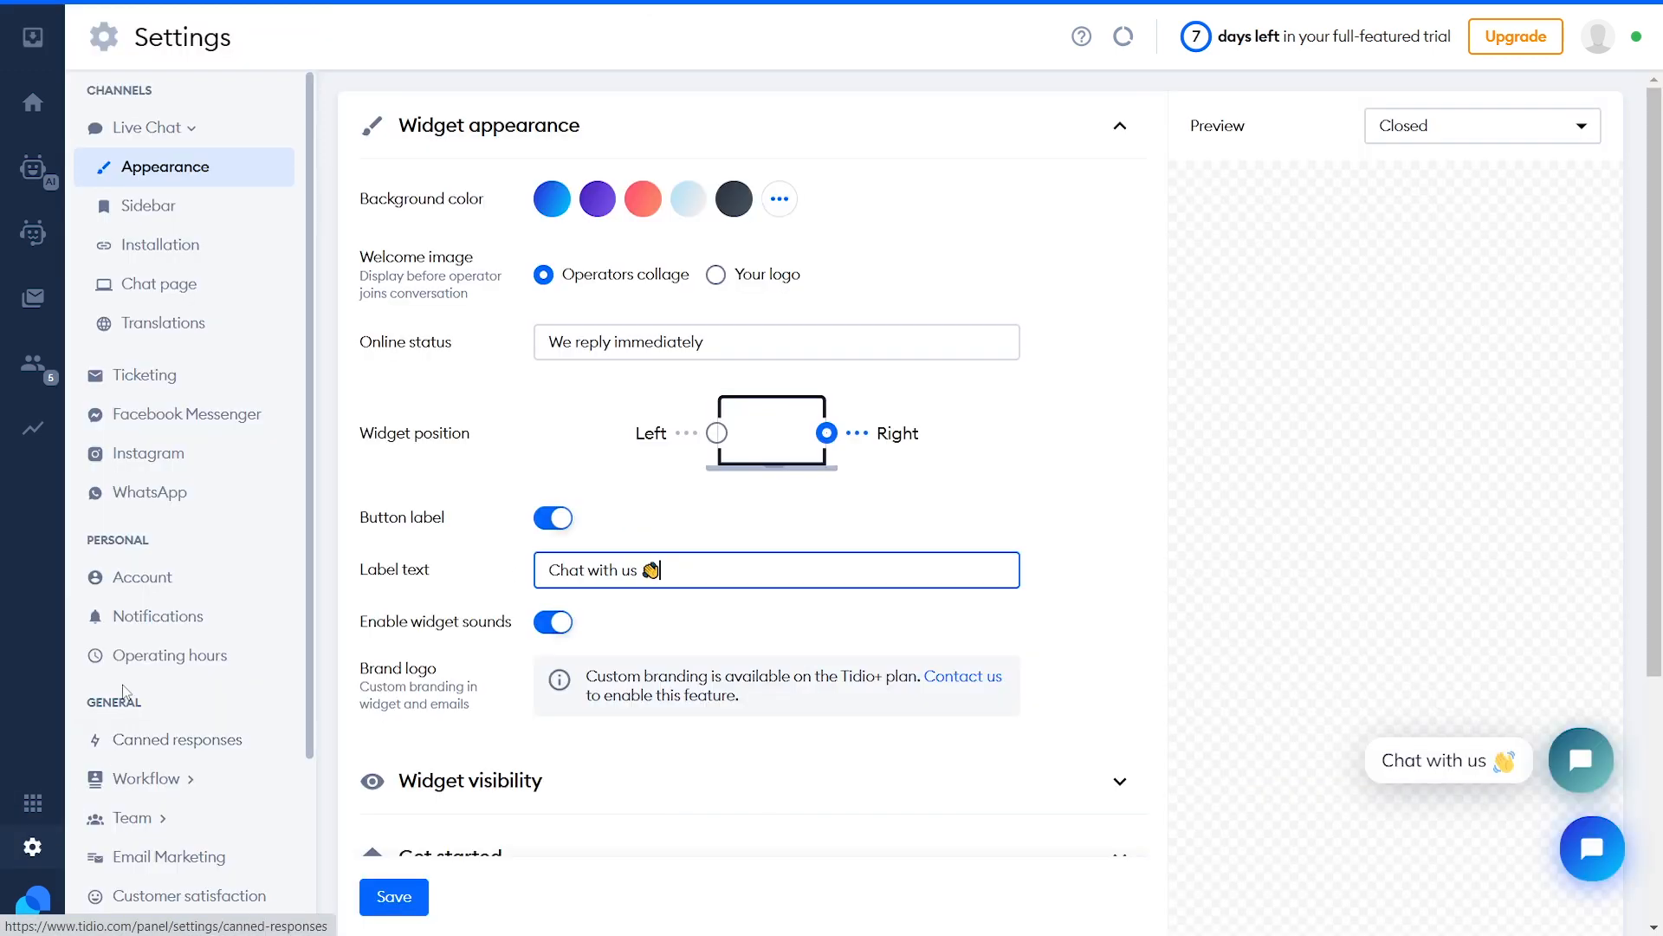
Set the widget's Welcome image to Your logo instead of the operators collage
{"action": "left_click", "coordinate": [191, 169]}
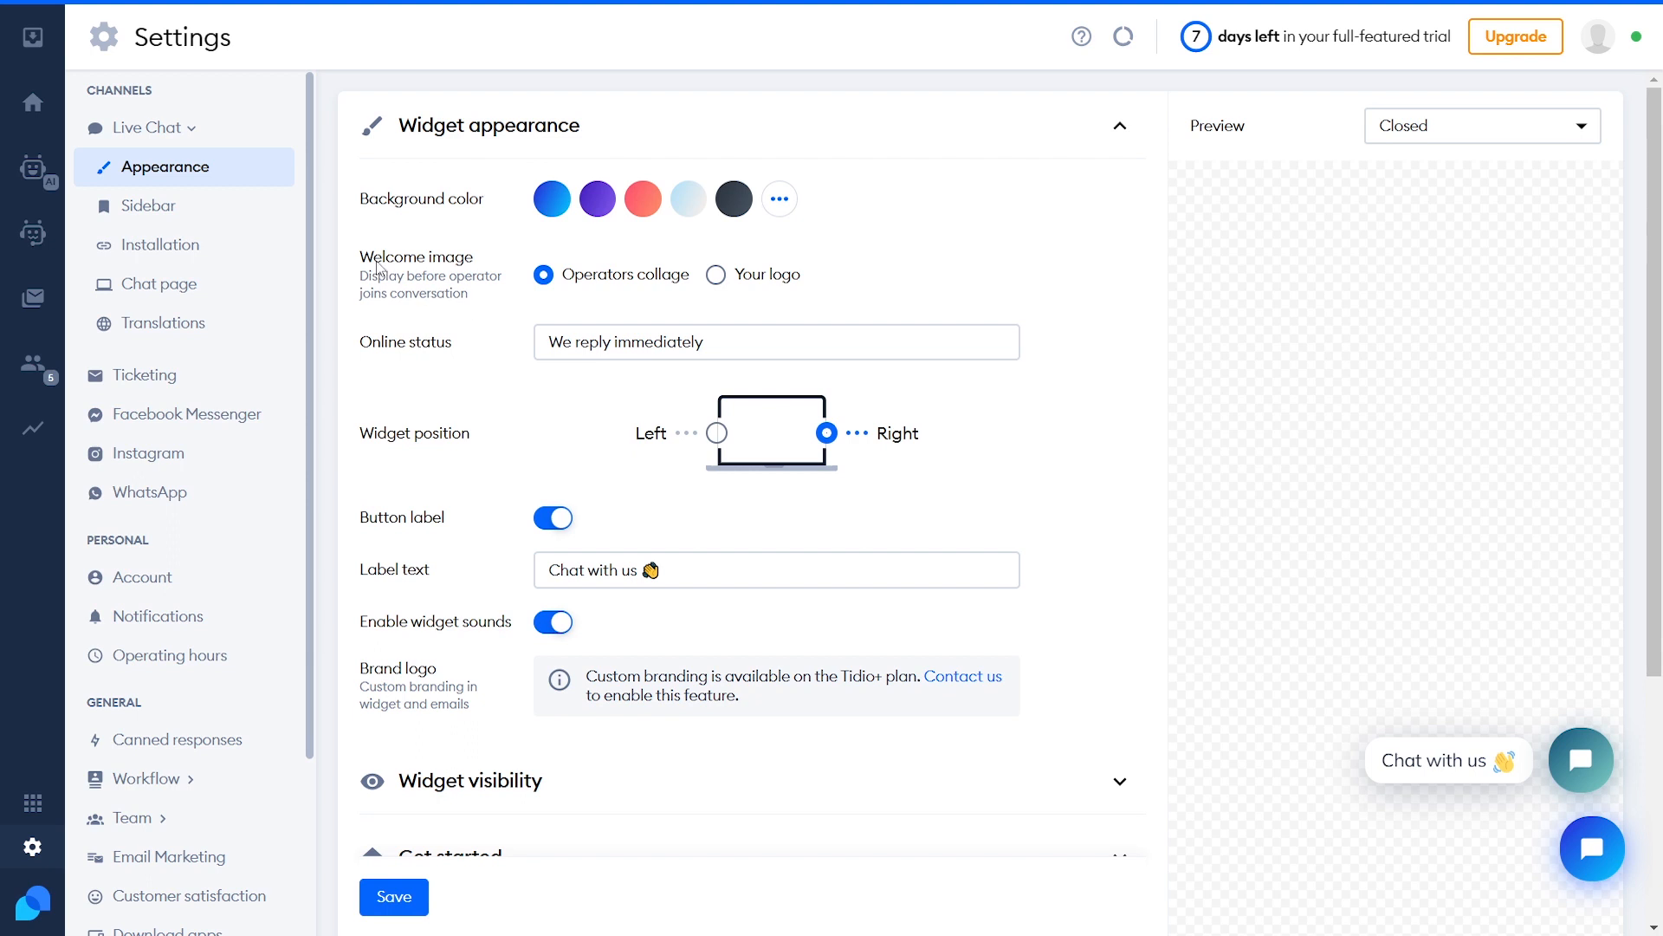
{"action": "left_click_drag", "start_coordinate": [360, 256], "coordinate": [468, 260]}
{"action": "left_click", "coordinate": [718, 277]}
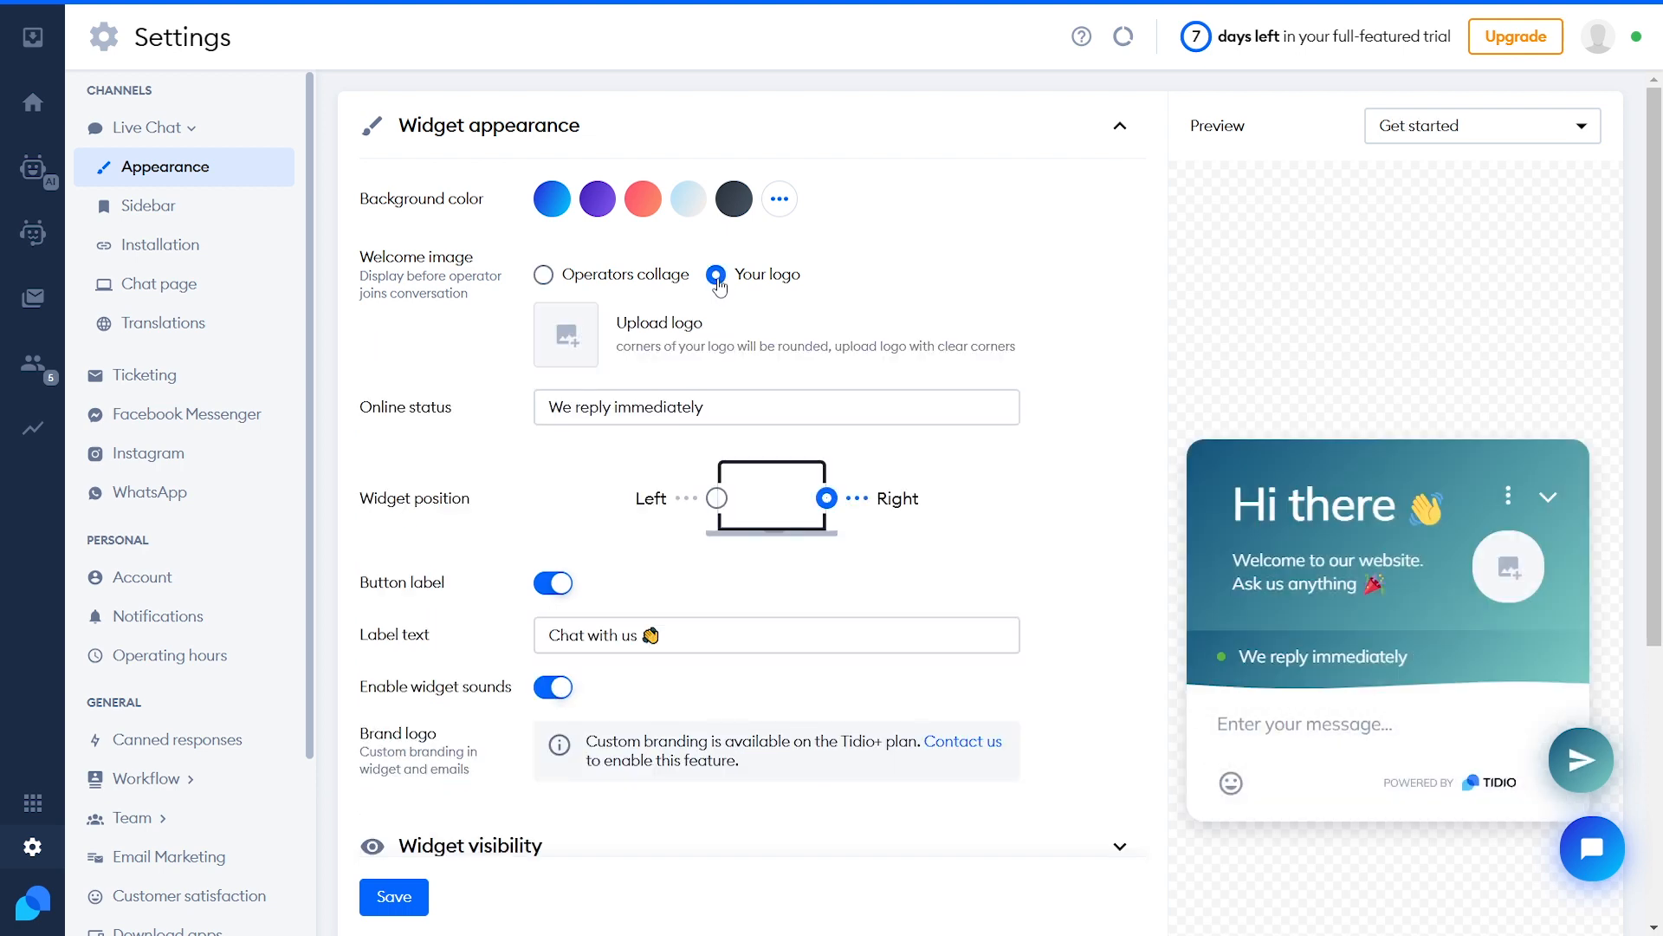
Upload logo.png as the welcome image logo
{"action": "left_click", "coordinate": [567, 341]}
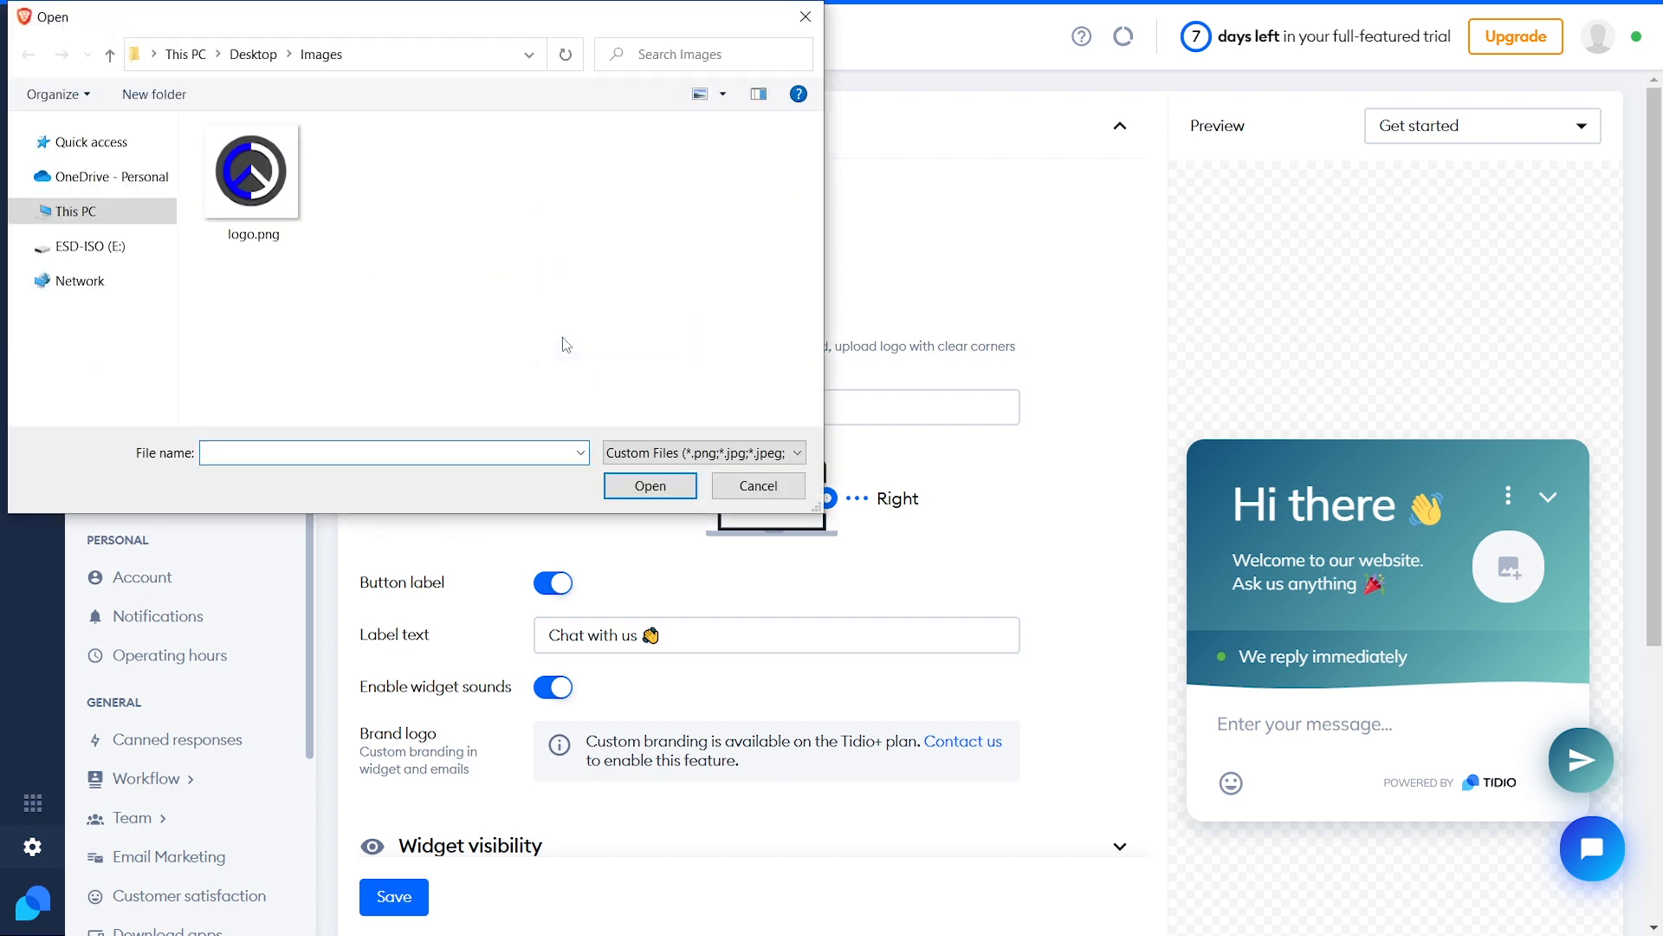
{"action": "left_click", "coordinate": [264, 216]}
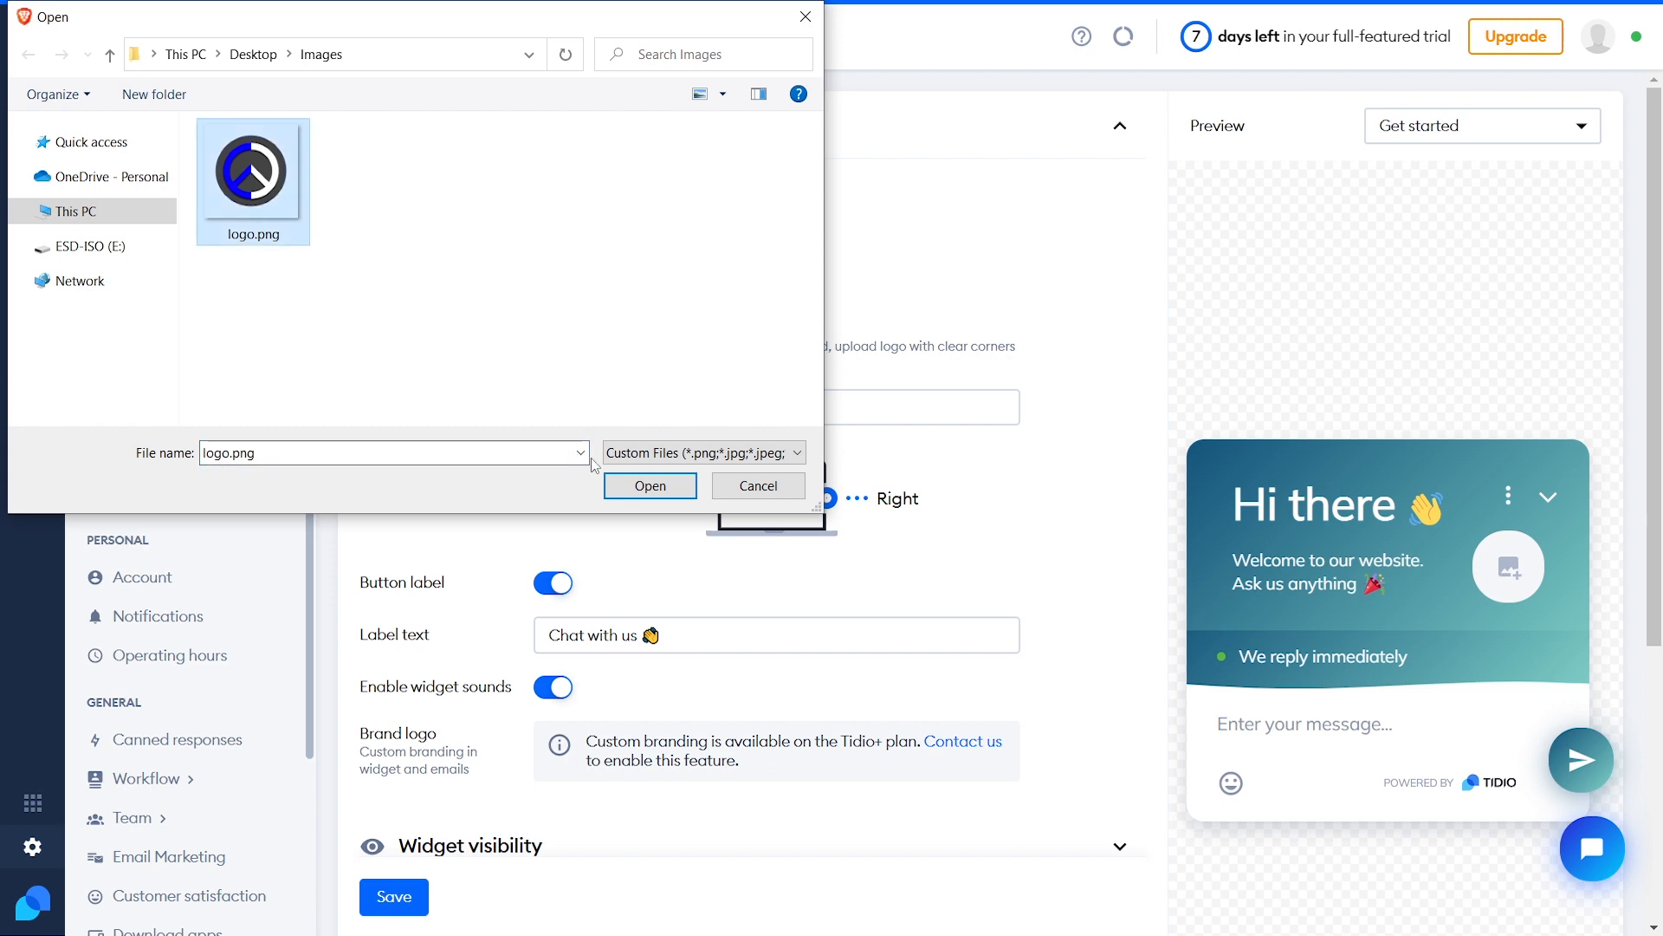
{"action": "left_click", "coordinate": [641, 490]}
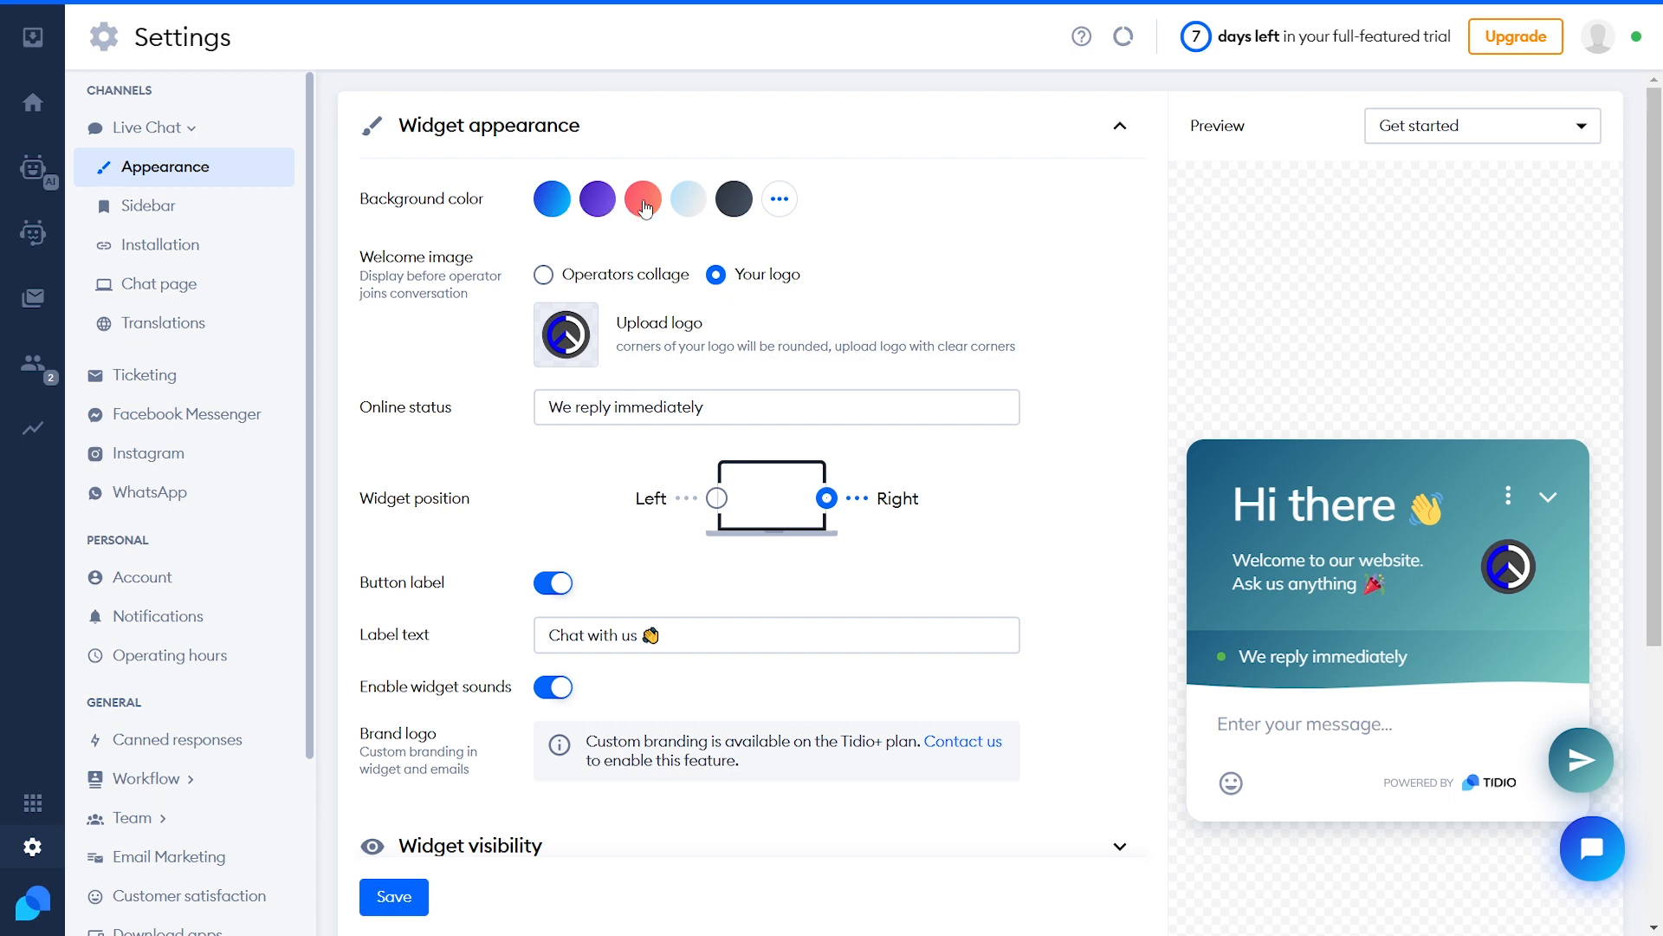
Check the online status text and move the widget left, then back to the right side
{"action": "left_click", "coordinate": [602, 405]}
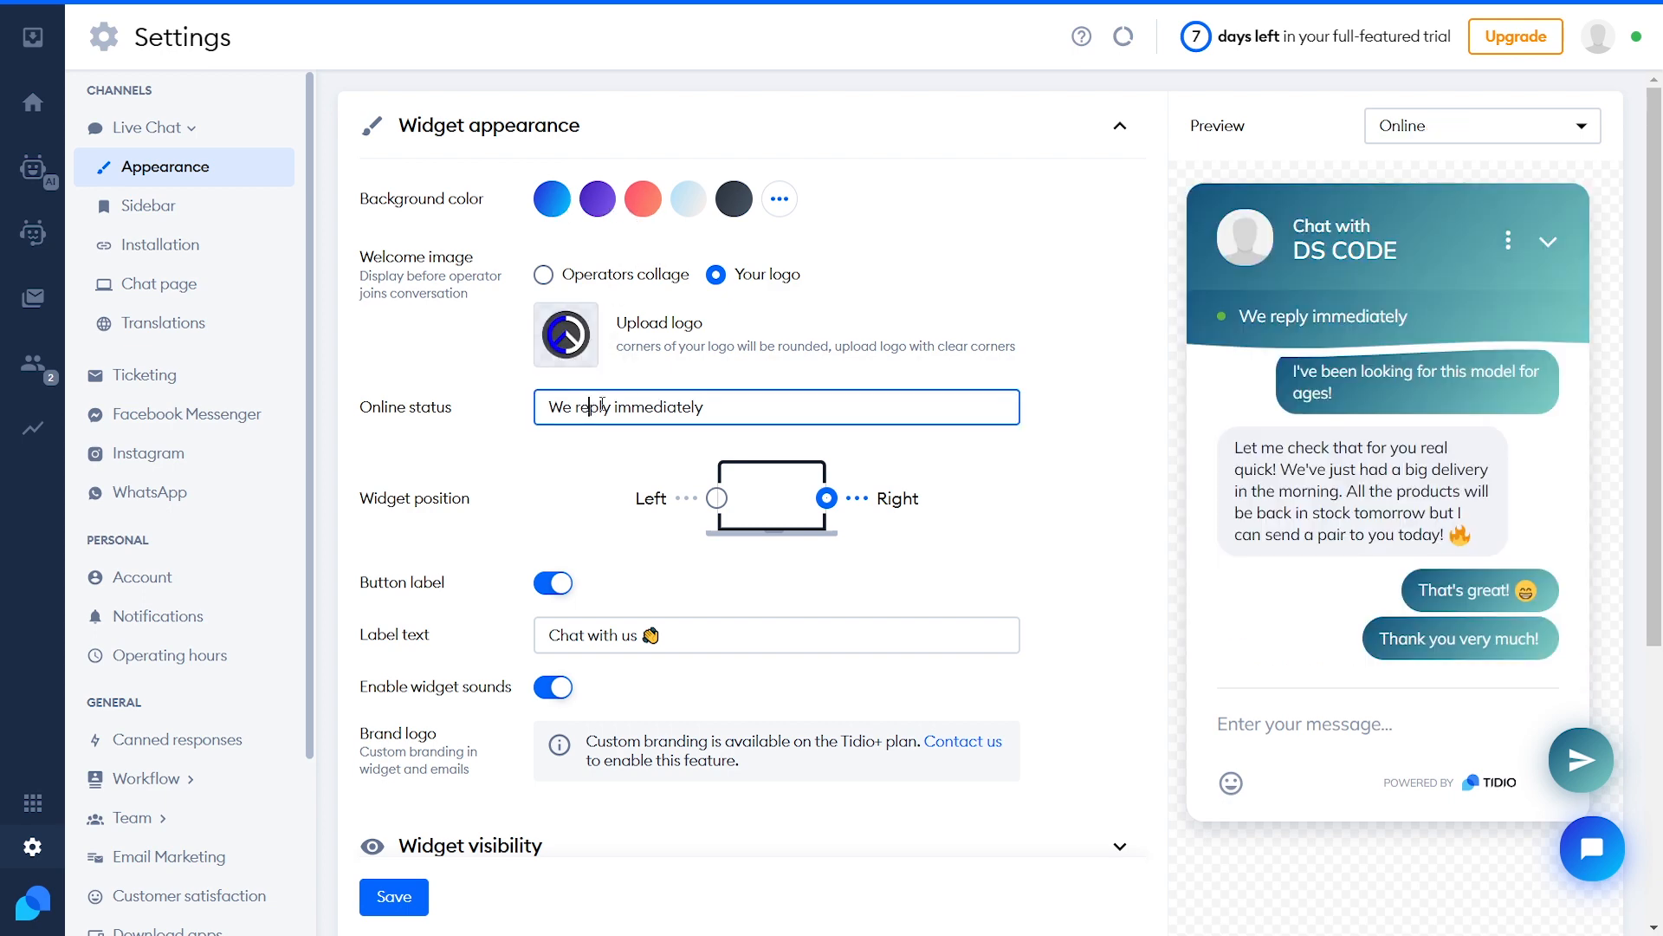
{"action": "triple_click", "coordinate": [700, 406]}
{"action": "left_click", "coordinate": [768, 413]}
{"action": "left_click", "coordinate": [718, 500]}
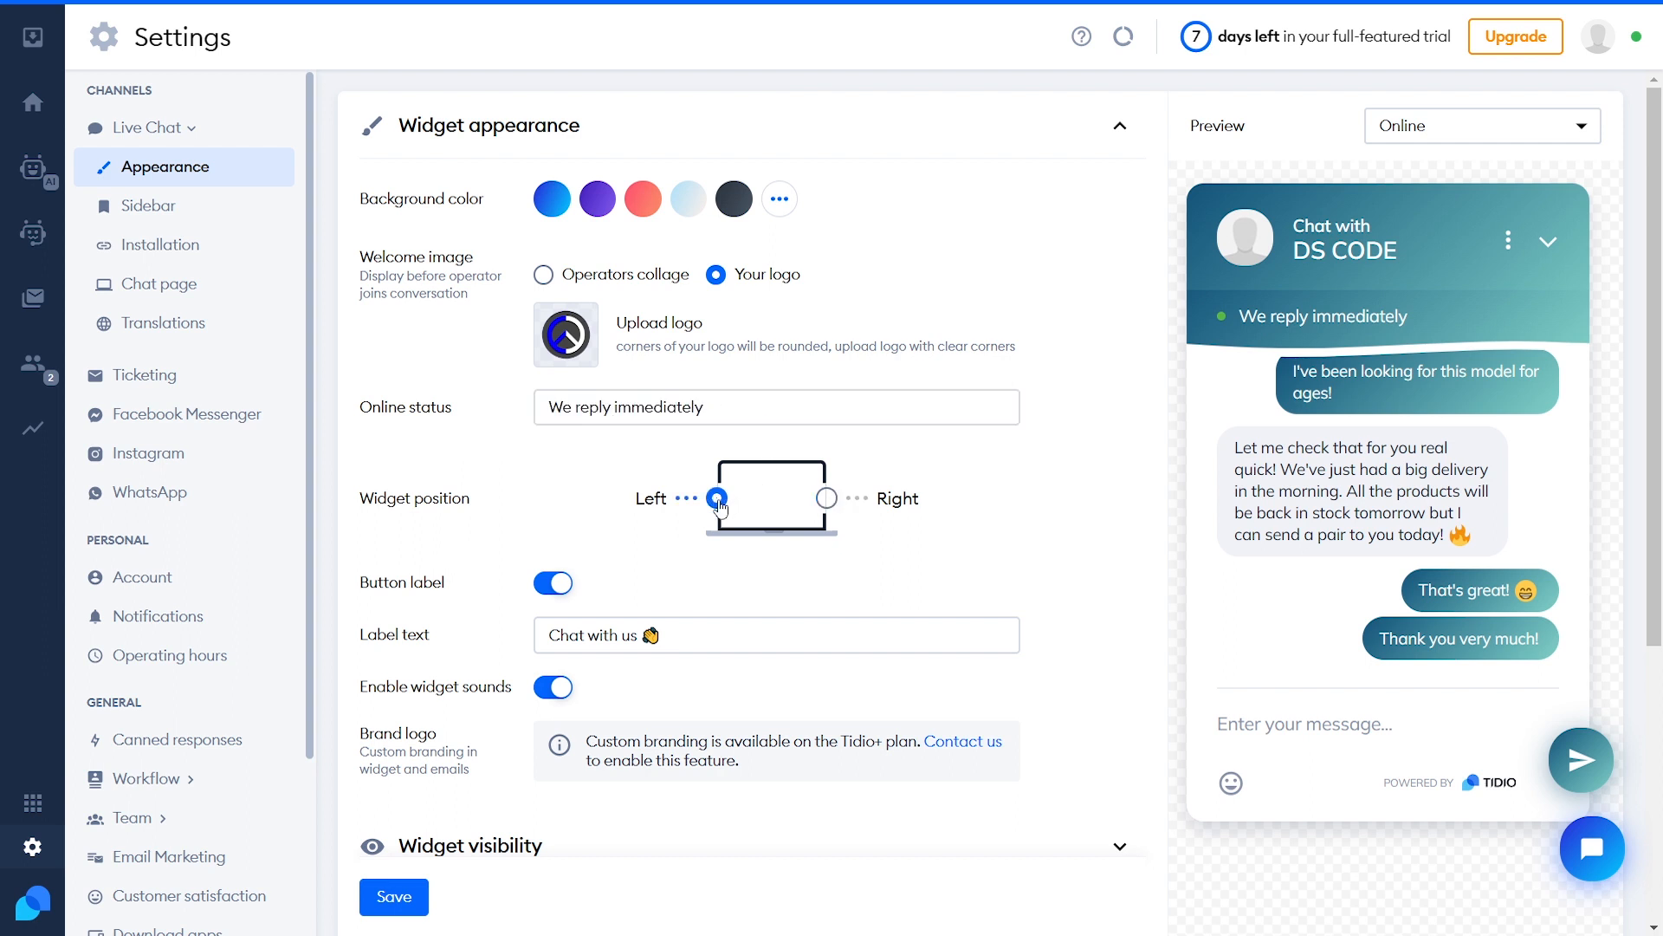
{"action": "left_click", "coordinate": [828, 500]}
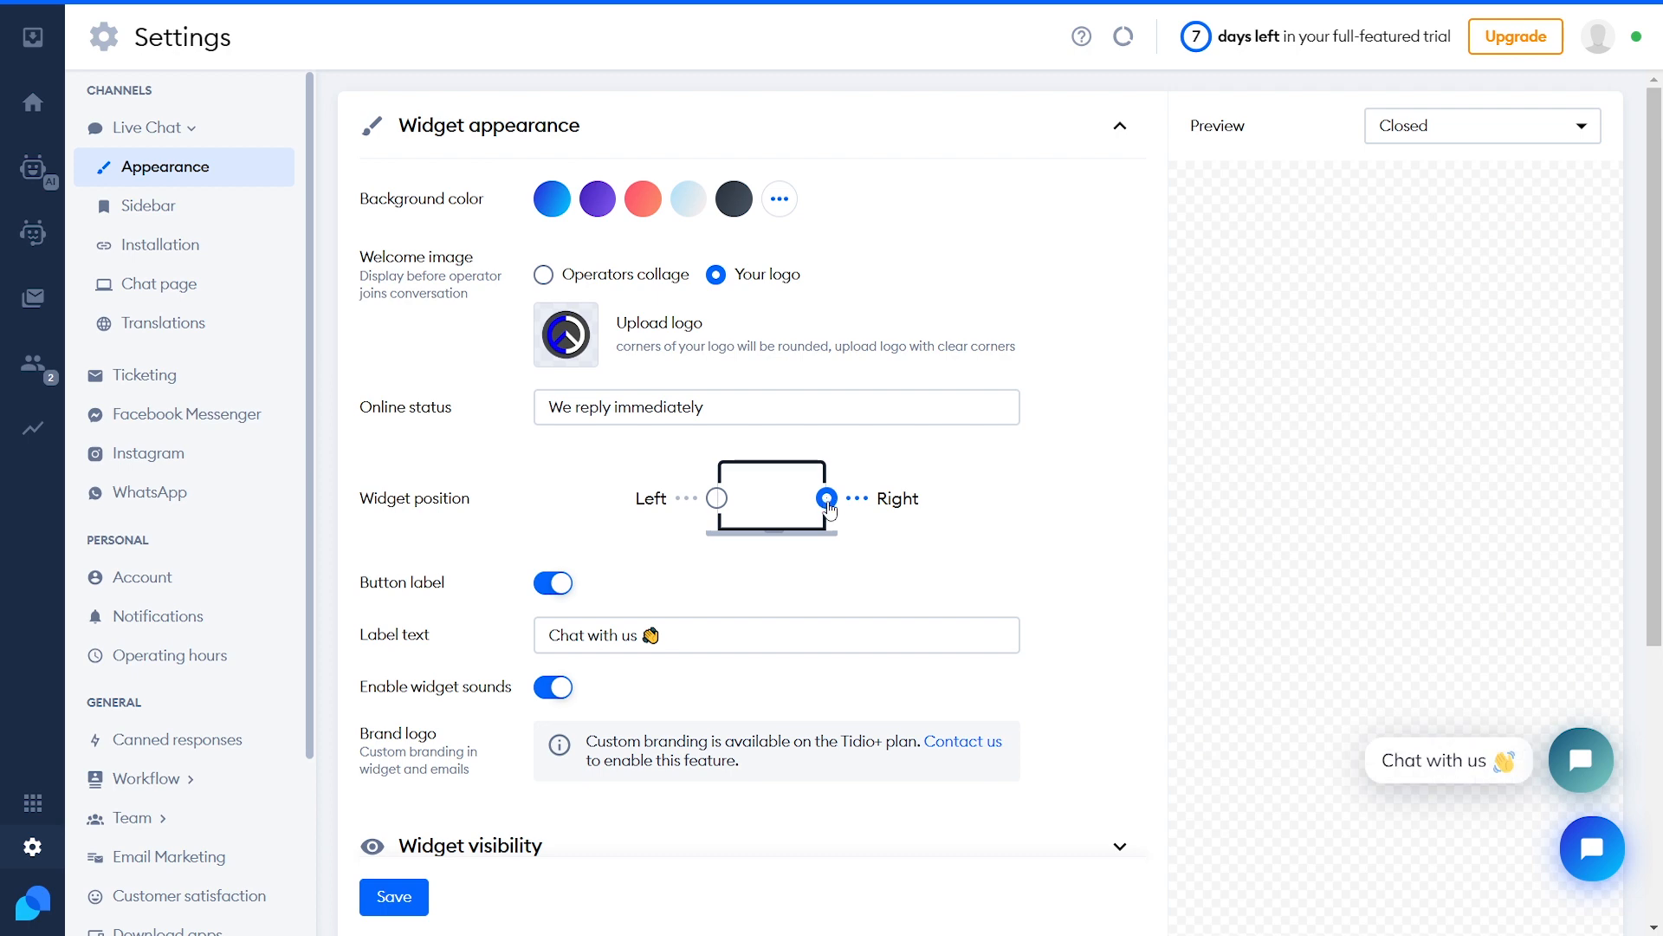
Toggle the button label and widget sounds off and back on, then save the appearance
{"action": "left_click", "coordinate": [559, 588]}
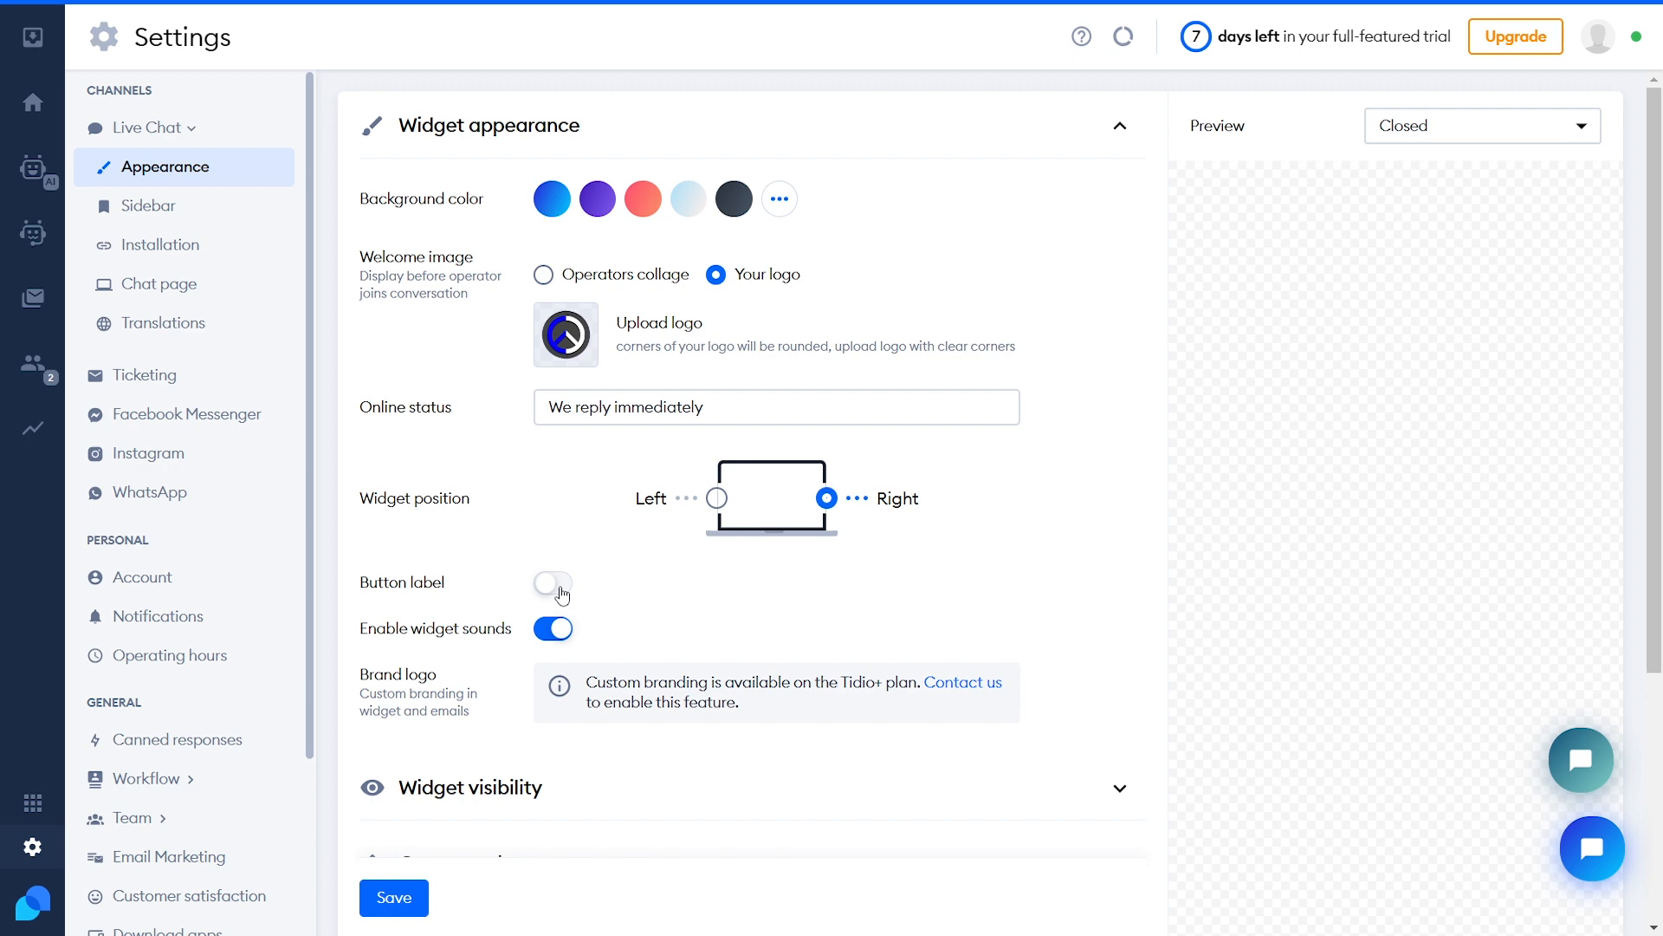
{"action": "left_click", "coordinate": [559, 587]}
{"action": "left_click_drag", "start_coordinate": [662, 635], "coordinate": [697, 630]}
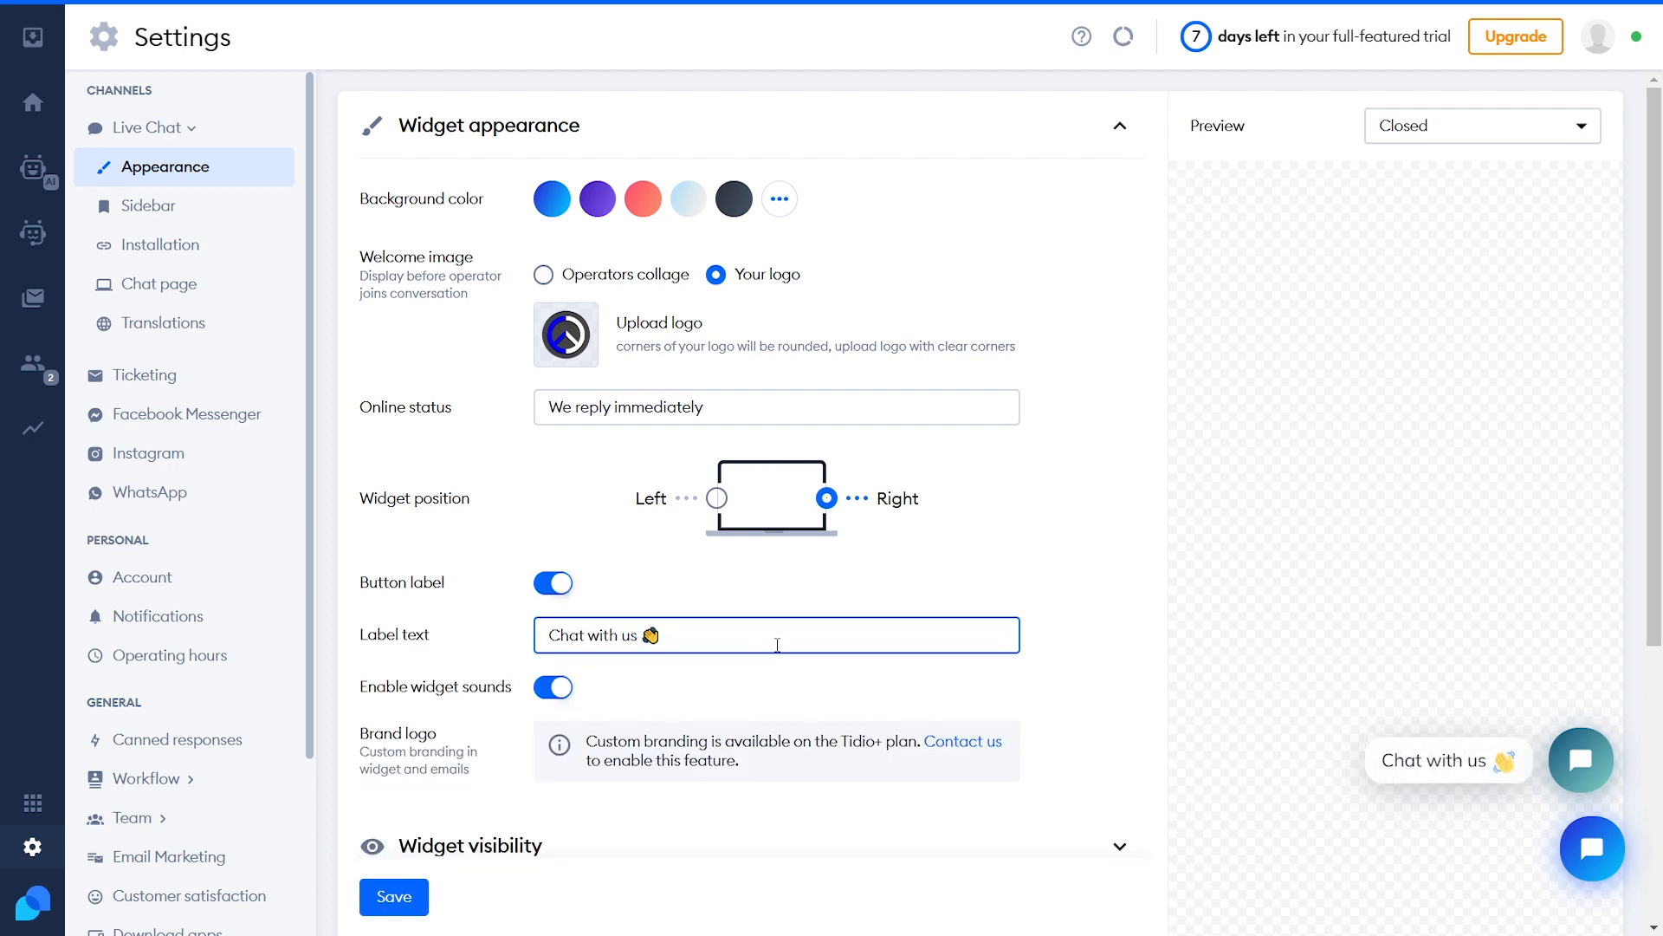
{"action": "left_click", "coordinate": [792, 680]}
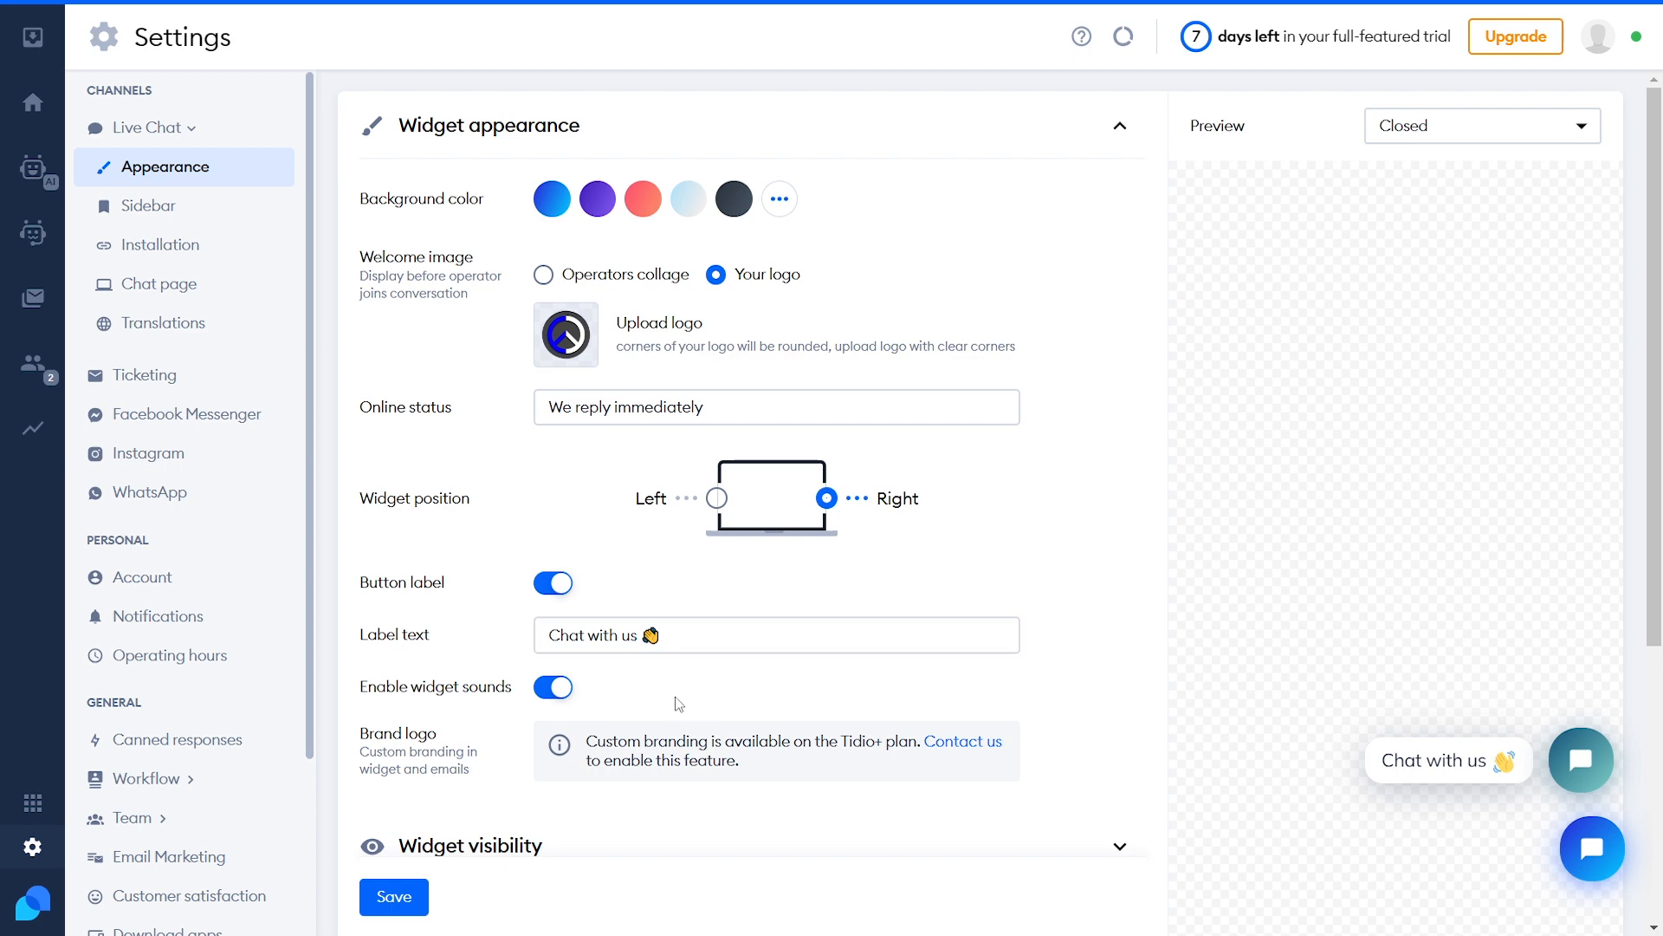
{"action": "left_click", "coordinate": [555, 693]}
{"action": "left_click", "coordinate": [550, 691]}
{"action": "left_click", "coordinate": [398, 912]}
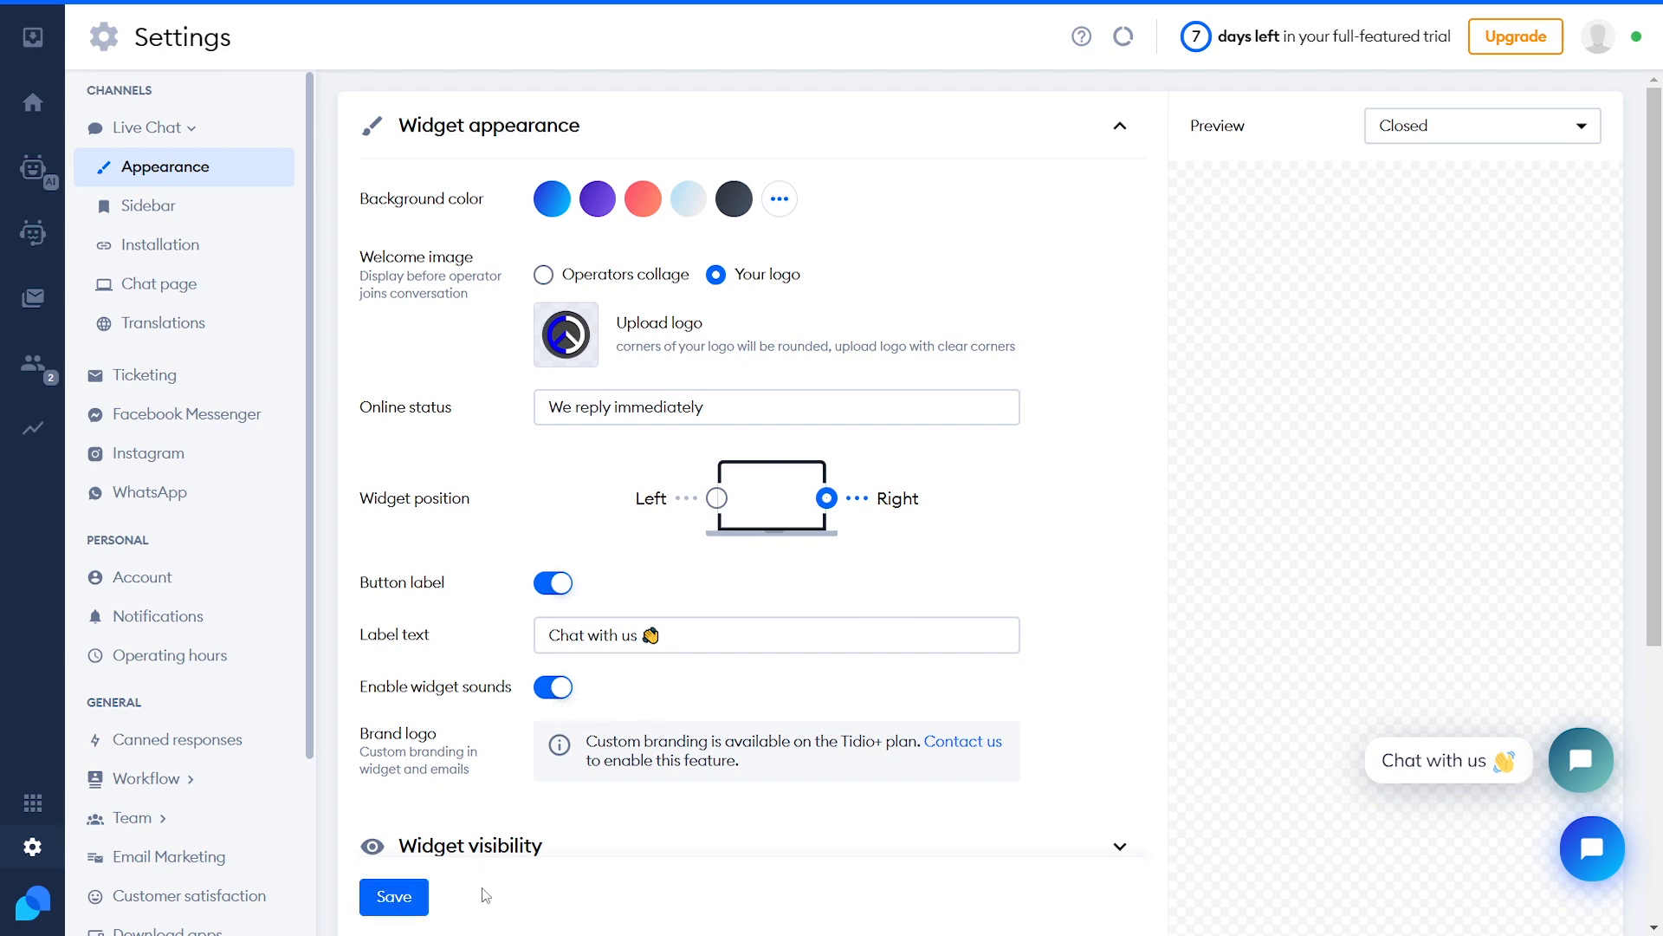